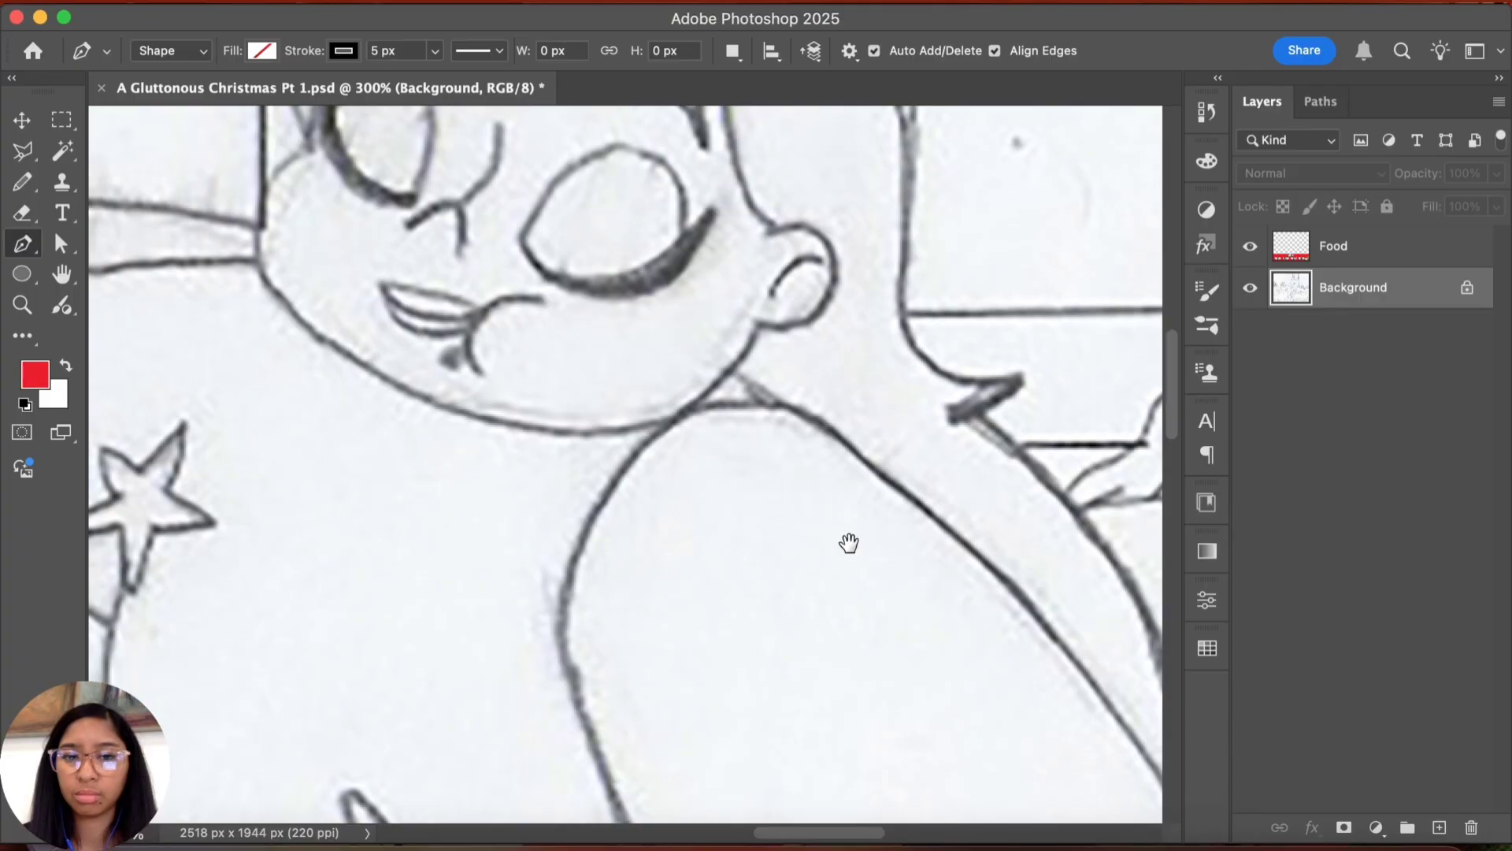
# Step: Trace the character's shoulder and sleeve with the Pen tool as an unfilled 5 px black path, around the elbow and wrist to the forearm crease
pyautogui.moveTo(849, 624); pyautogui.dragTo(837, 347)
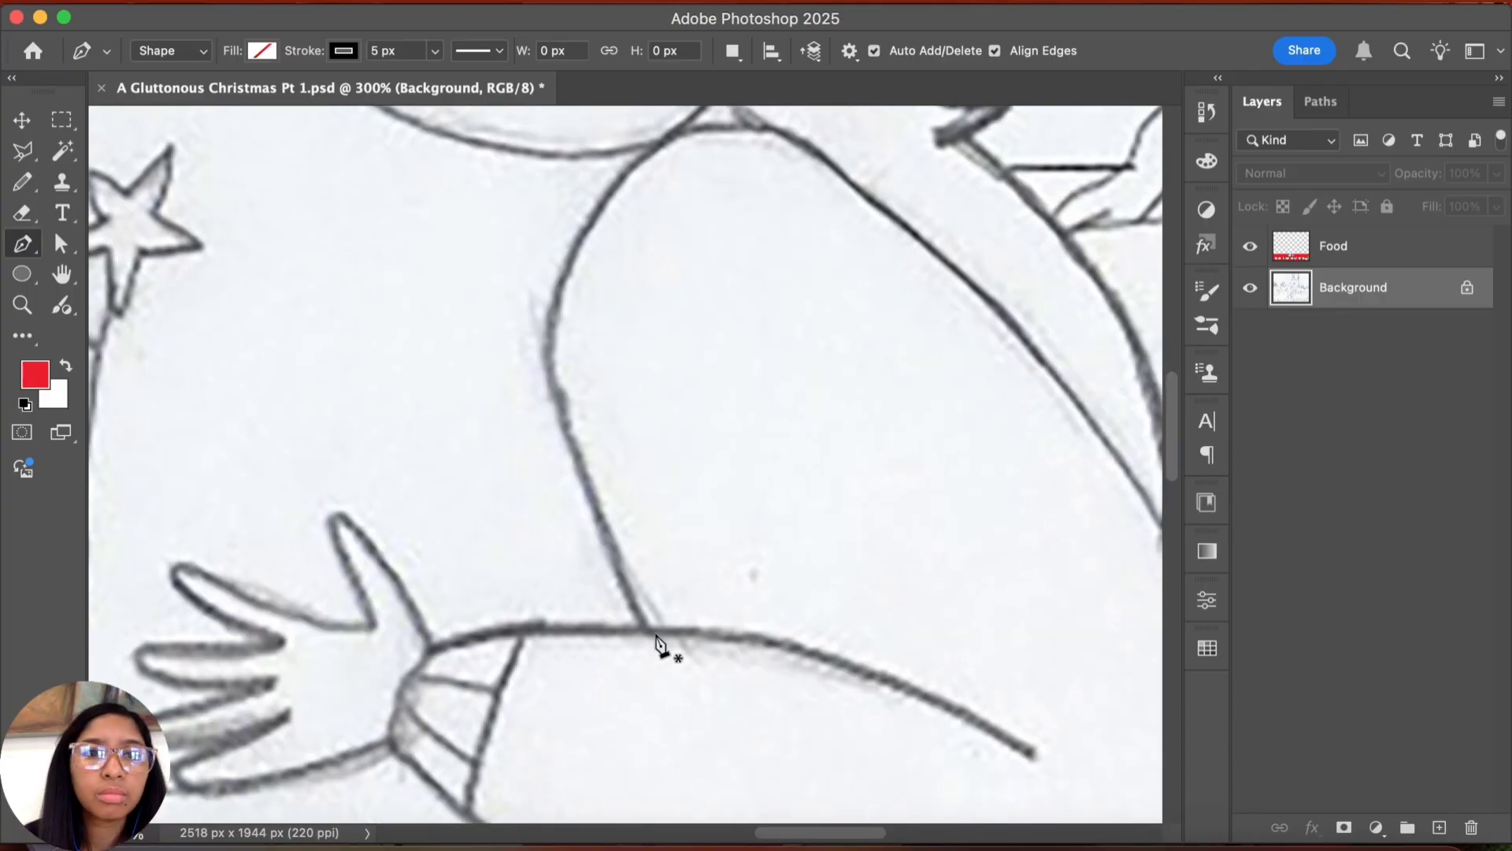
pyautogui.click(655, 634)
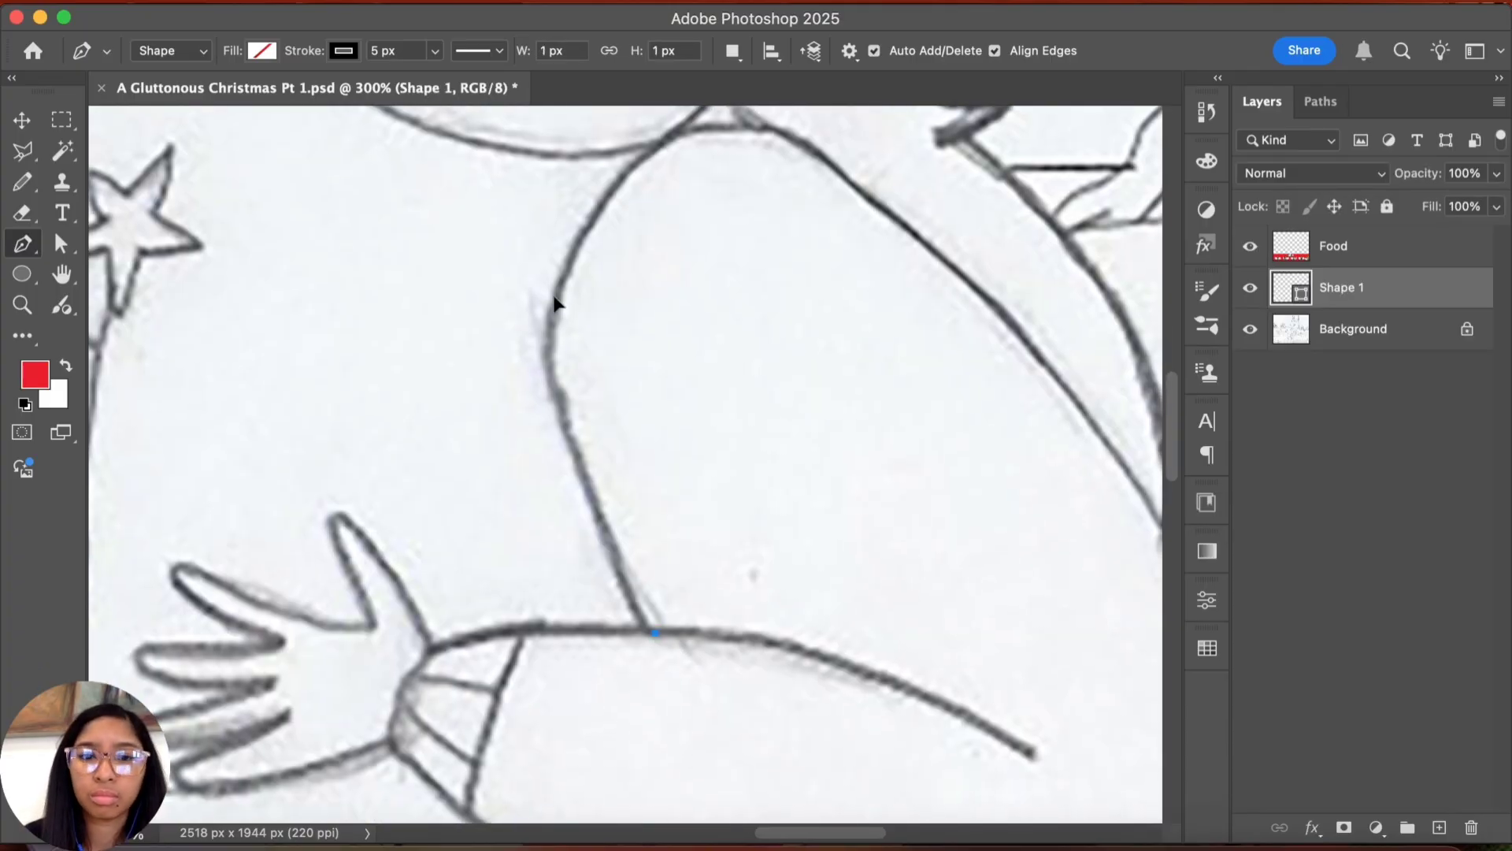
pyautogui.moveTo(863, 468); pyautogui.dragTo(887, 572)
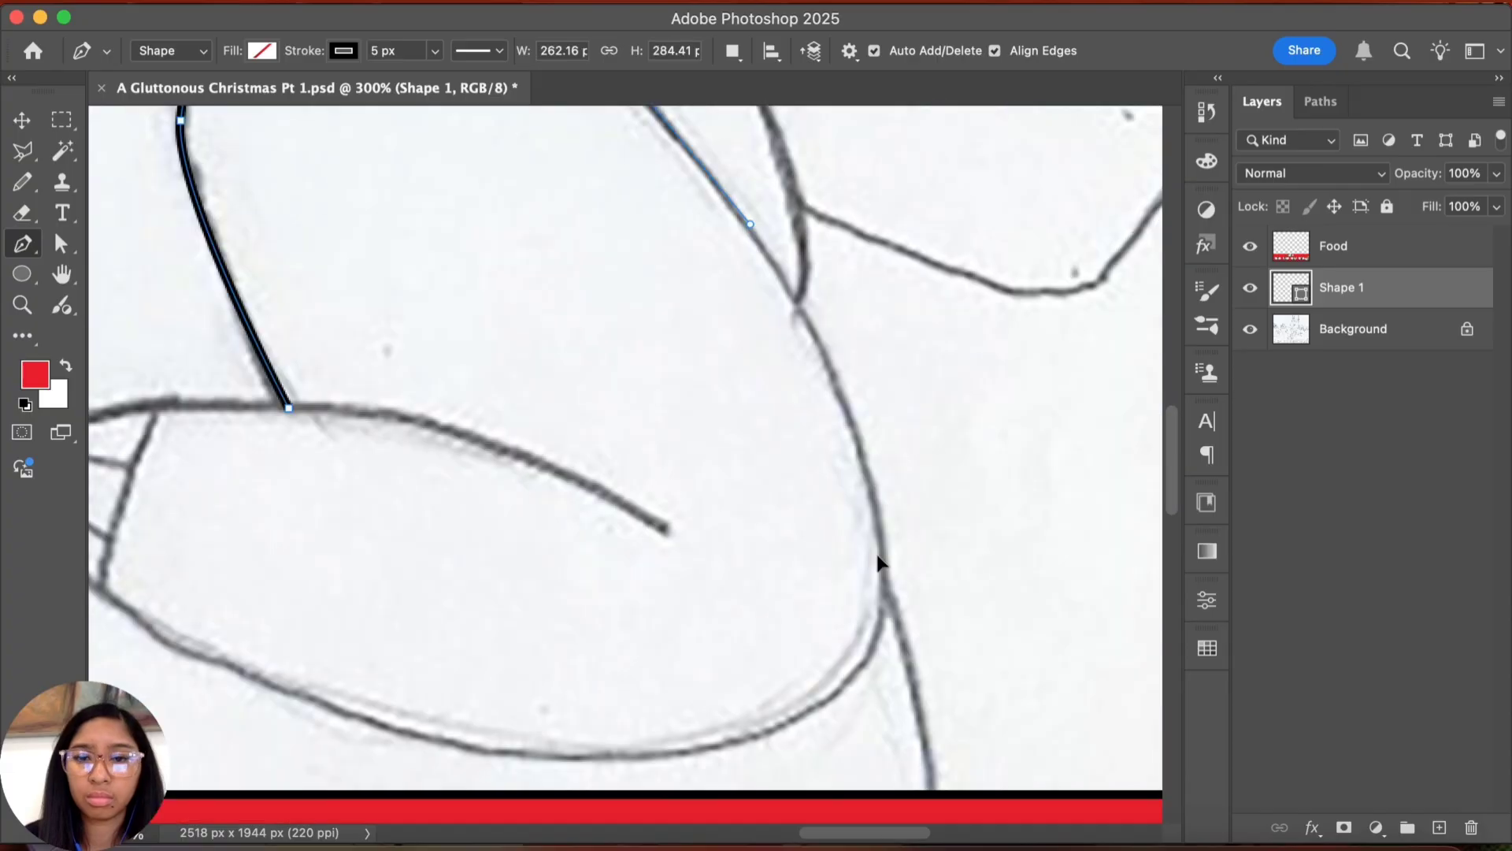
pyautogui.moveTo(830, 703); pyautogui.dragTo(737, 762)
pyautogui.moveTo(451, 742); pyautogui.dragTo(630, 670)
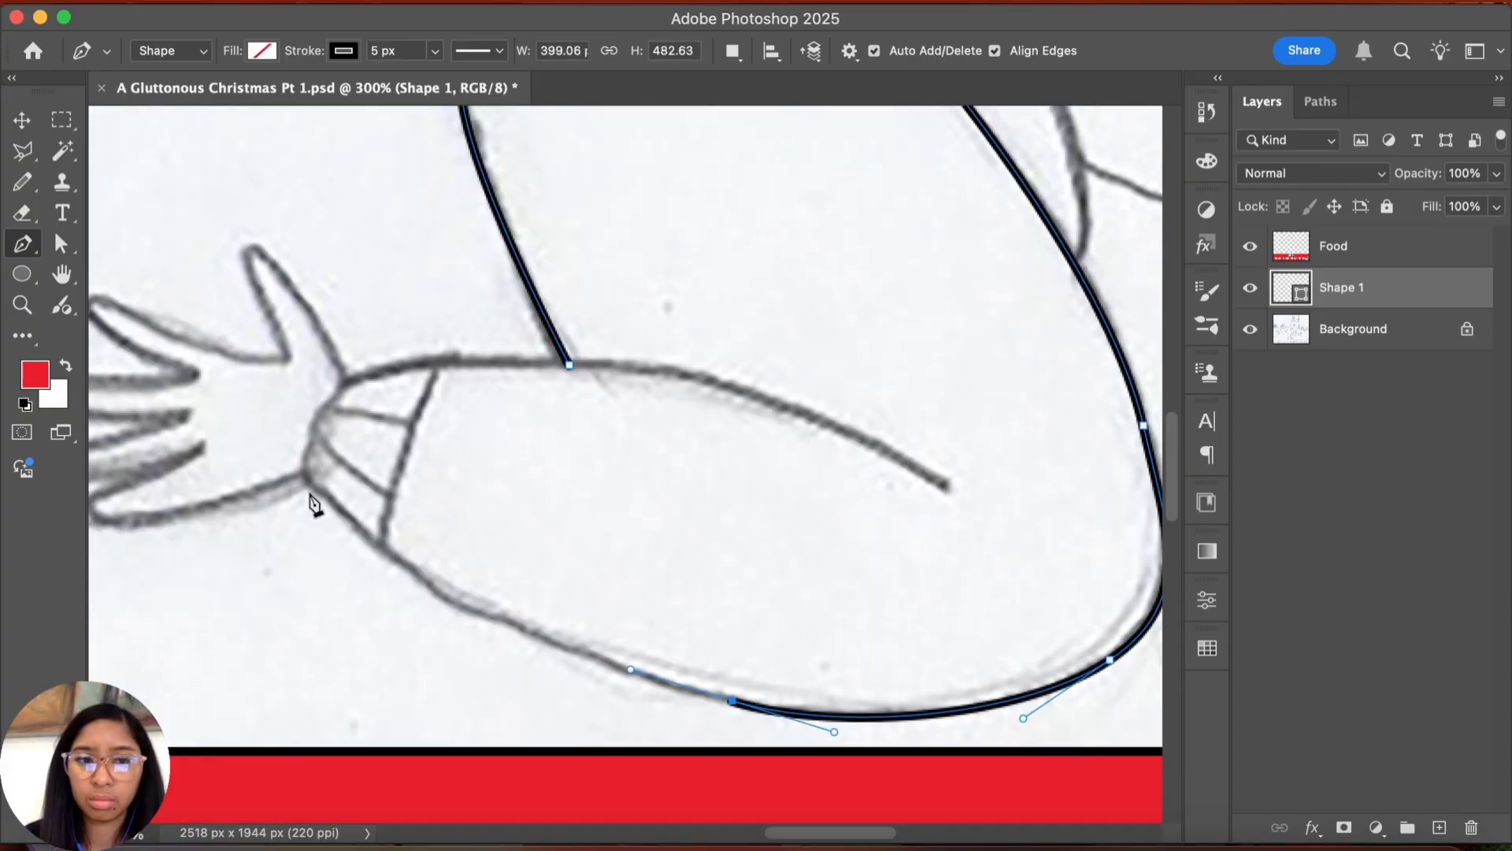
pyautogui.moveTo(306, 481); pyautogui.dragTo(200, 350)
pyautogui.keyDown('alt'); pyautogui.click(306, 481); pyautogui.keyUp('alt')
pyautogui.click(347, 380)
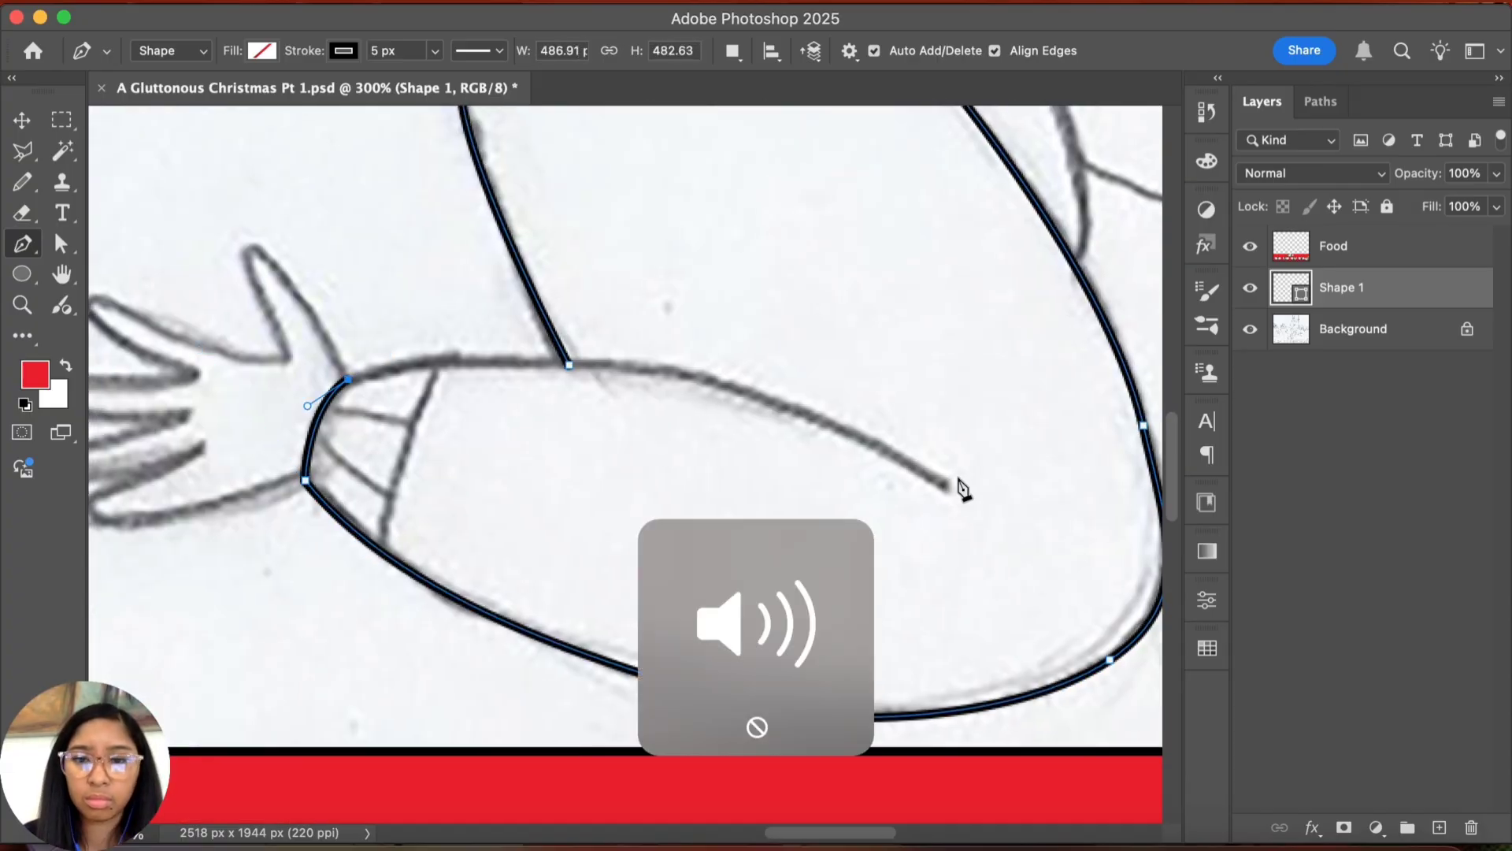
pyautogui.moveTo(949, 481)
pyautogui.mouseDown()
pyautogui.moveTo(1115, 564)
pyautogui.moveTo(1159, 654)
pyautogui.mouseUp()
pyautogui.press('Return')
# Step: Trace the curved edge of the sleeve cuff across the forearm with a separate pen path
pyautogui.moveTo(918, 474); pyautogui.dragTo(1172, 468)
pyautogui.press('super+plus')
pyautogui.press('super+plus')
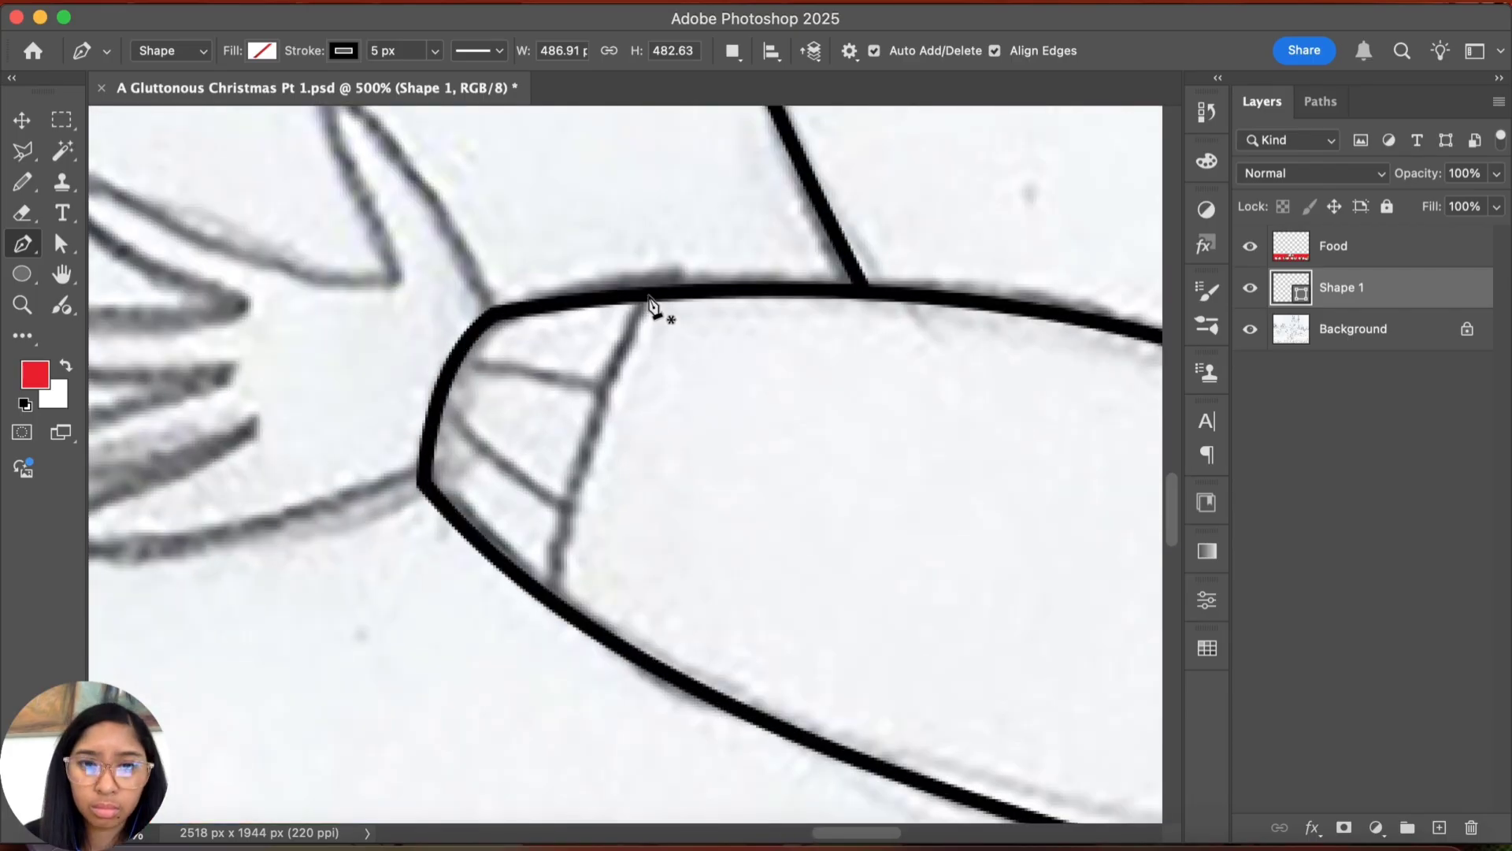
pyautogui.click(650, 298)
pyautogui.moveTo(558, 603); pyautogui.dragTo(542, 709)
pyautogui.press('Return')
# Step: Trace the two rib lines inside the cuff as separate pen paths from the wrist to the cuff edge
pyautogui.click(443, 405)
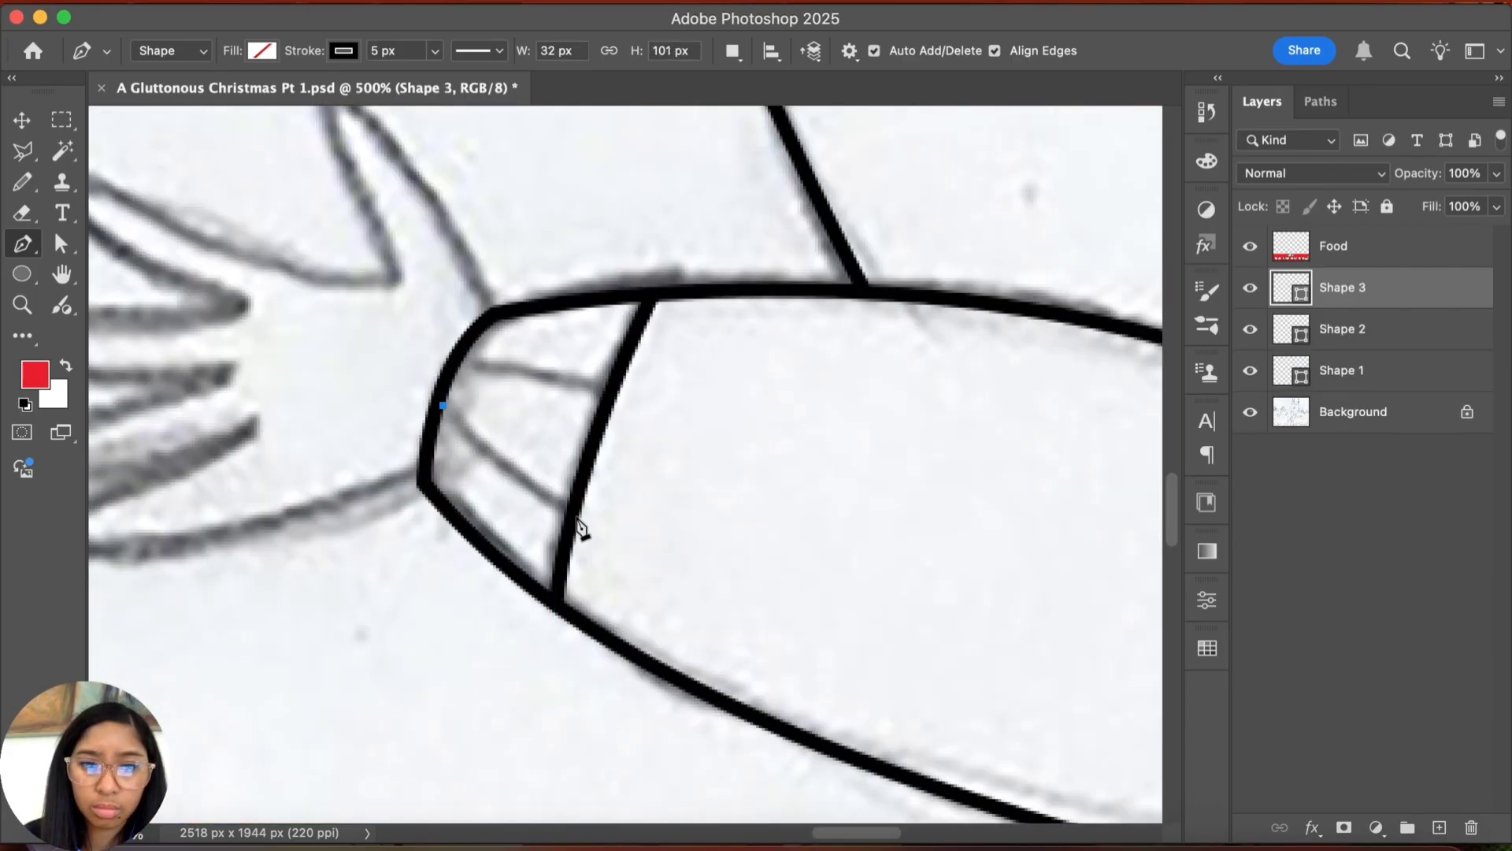
pyautogui.click(464, 360)
pyautogui.click(610, 385)
pyautogui.press('Return')
# Step: Trace the thumb and index finger of the hand as one pen path starting at the top of the wrist
pyautogui.moveTo(561, 341); pyautogui.dragTo(718, 485)
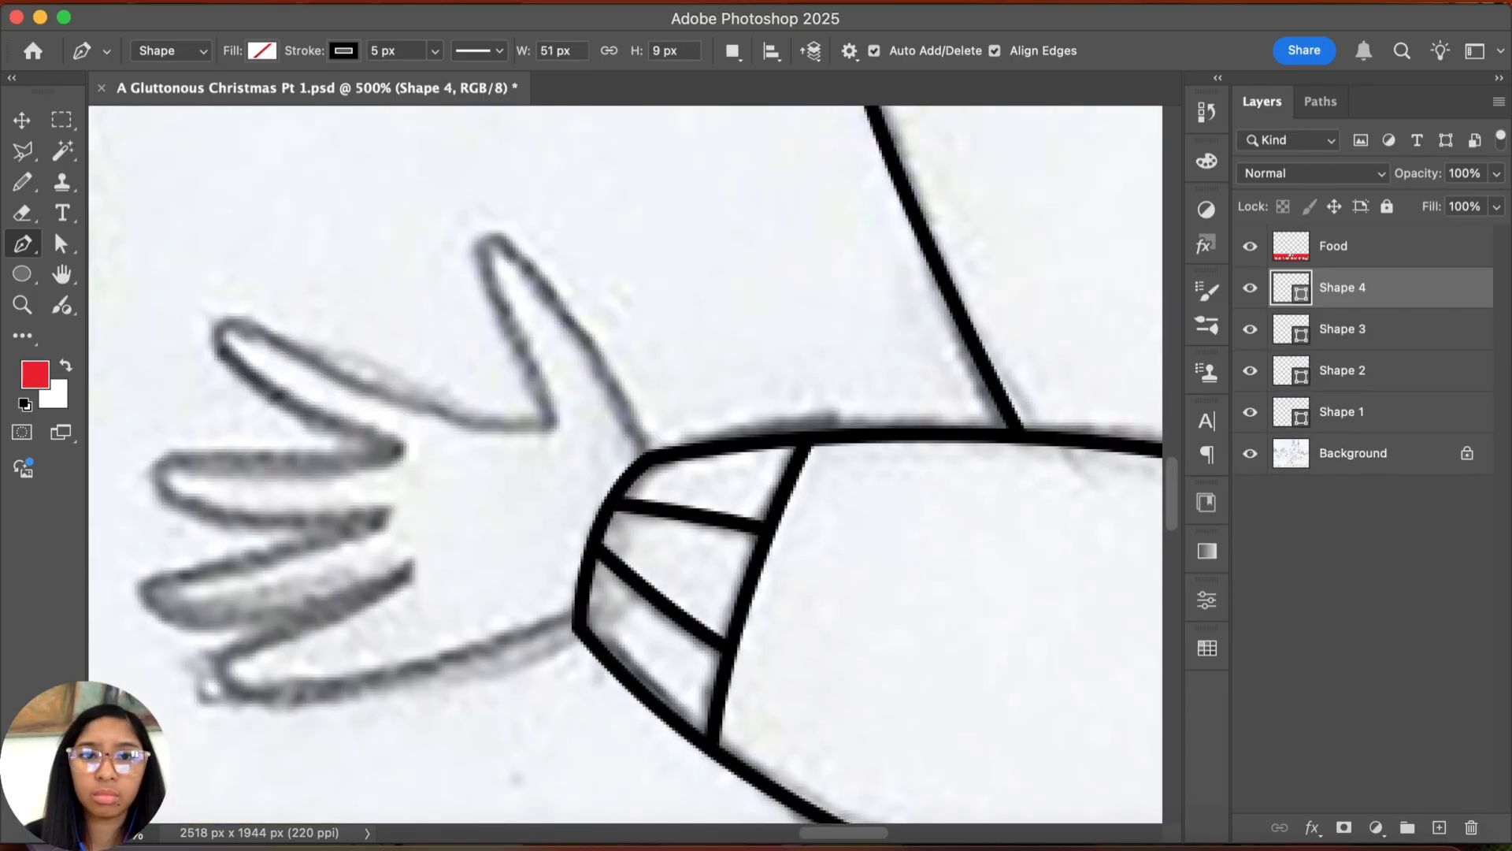
pyautogui.click(649, 452)
pyautogui.moveTo(494, 239); pyautogui.dragTo(461, 240)
pyautogui.moveTo(551, 419); pyautogui.dragTo(561, 434)
pyautogui.click(645, 848)
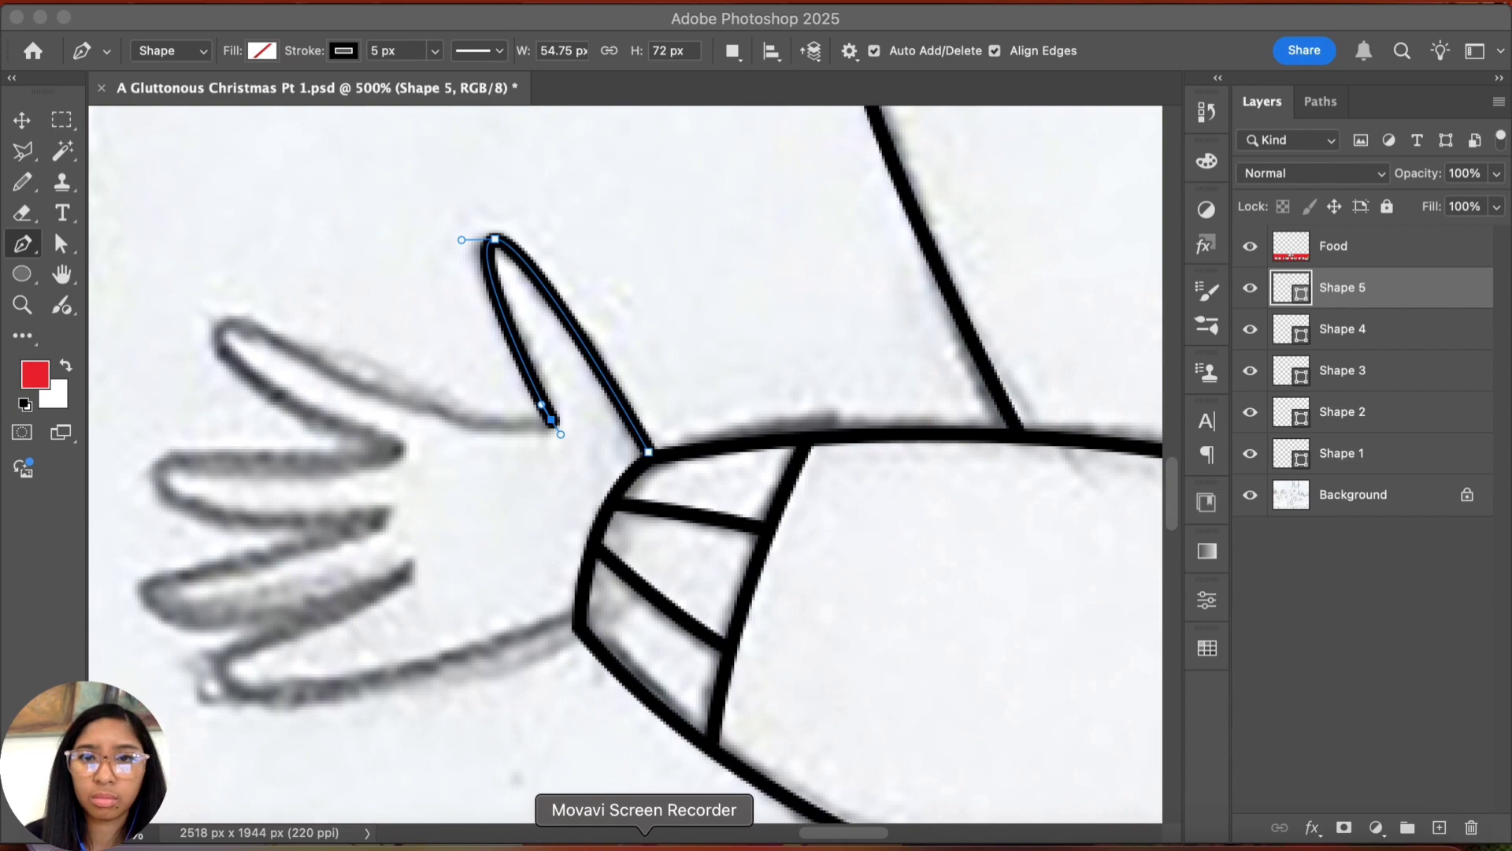
pyautogui.click(557, 433)
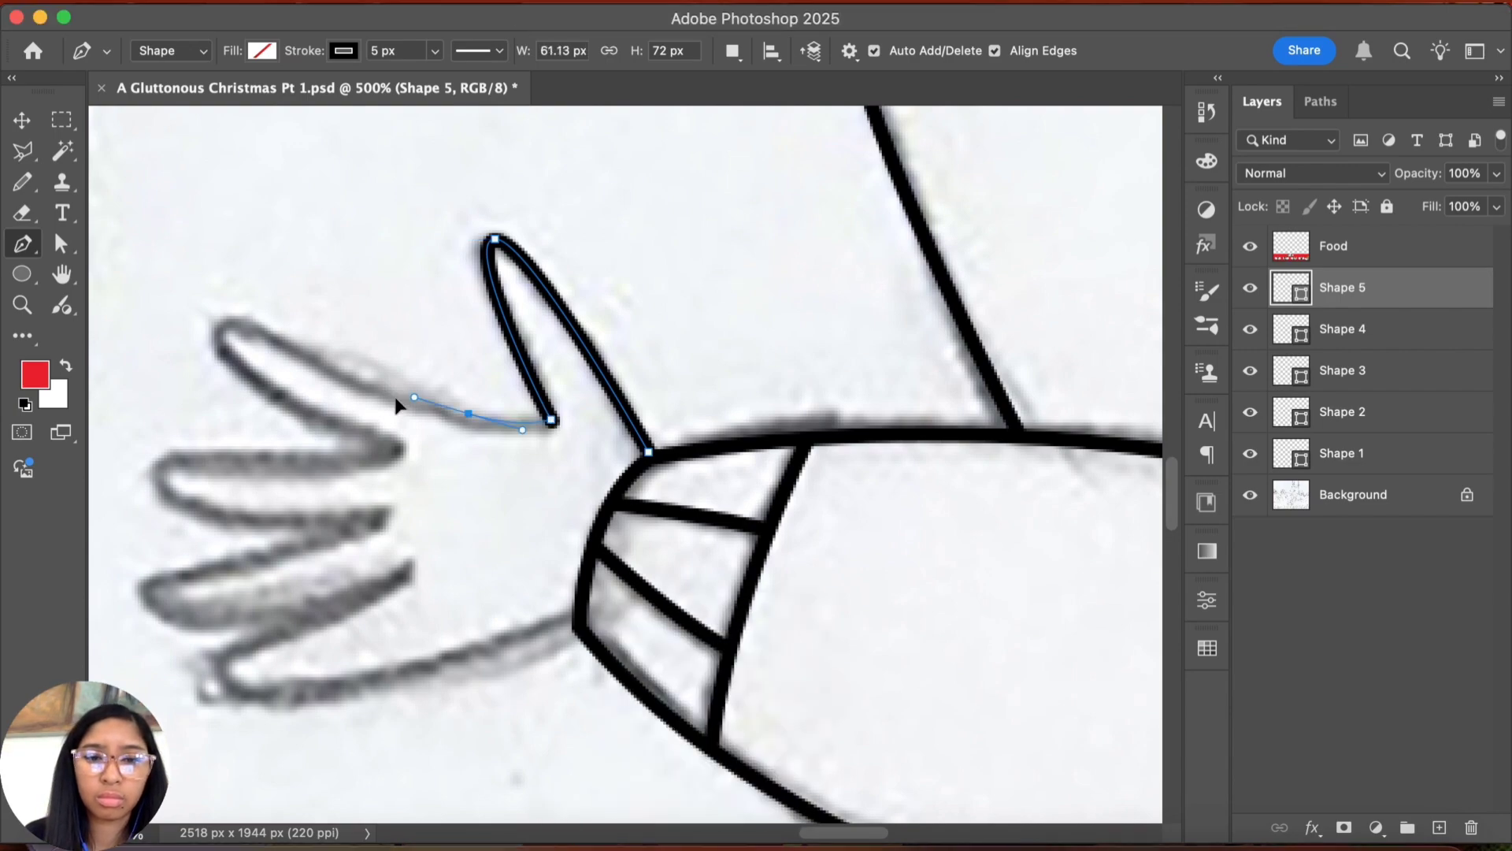
pyautogui.moveTo(396, 400); pyautogui.dragTo(396, 401)
pyautogui.moveTo(227, 316); pyautogui.dragTo(212, 324)
pyautogui.moveTo(271, 393); pyautogui.dragTo(328, 416)
pyautogui.moveTo(394, 449); pyautogui.dragTo(395, 460)
pyautogui.moveTo(291, 464); pyautogui.dragTo(263, 463)
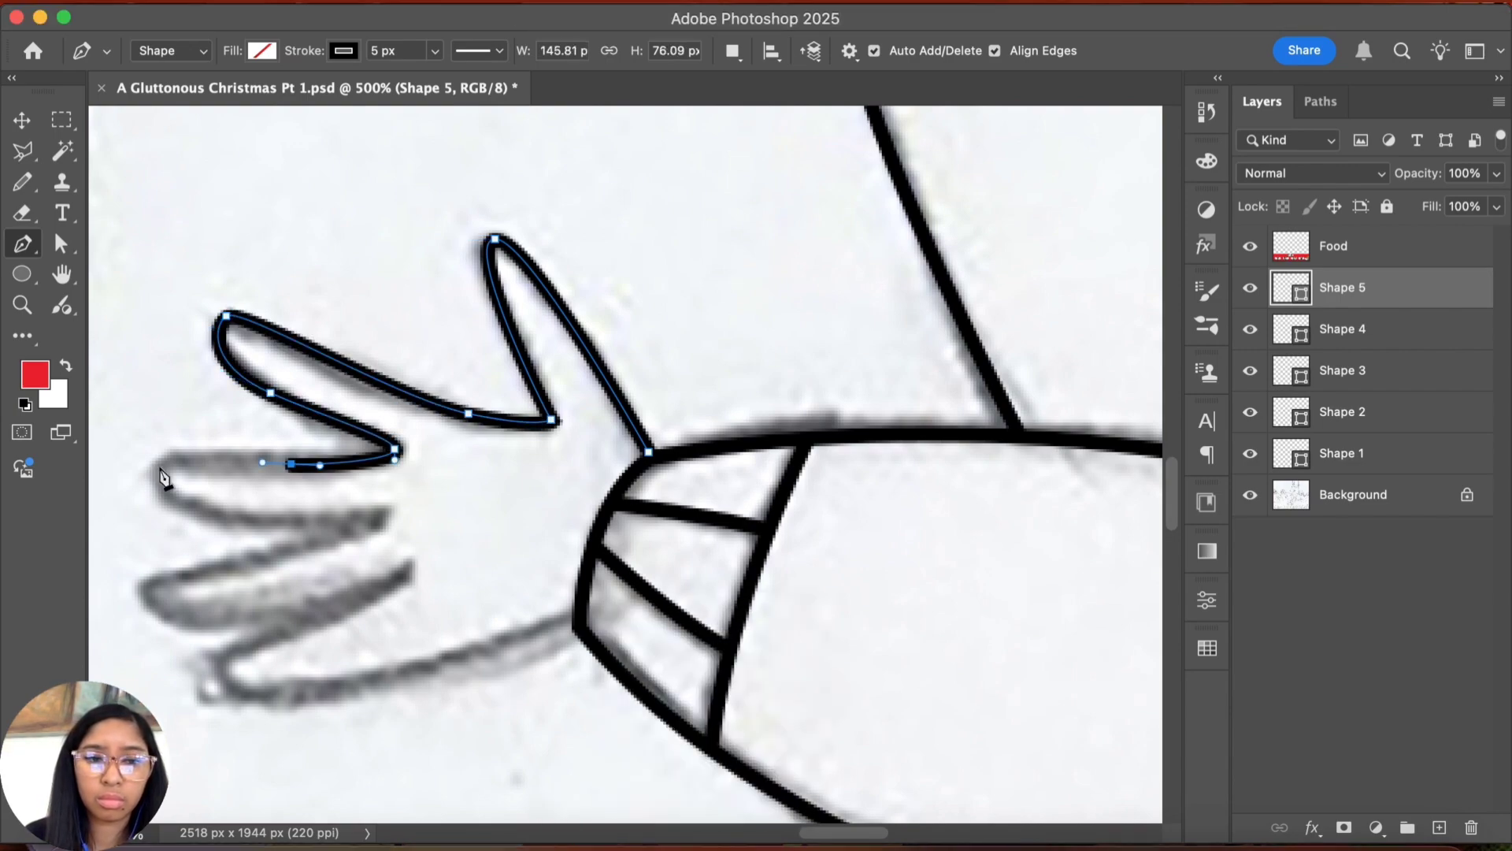
# Step: Continue the hand path around the three remaining fingers and along the palm's lower edge to the bottom of the wrist
pyautogui.moveTo(158, 463); pyautogui.dragTo(156, 482)
pyautogui.moveTo(250, 520); pyautogui.dragTo(338, 520)
pyautogui.moveTo(382, 508); pyautogui.dragTo(386, 513)
pyautogui.moveTo(339, 538); pyautogui.dragTo(307, 546)
pyautogui.moveTo(211, 567); pyautogui.dragTo(274, 625)
pyautogui.moveTo(413, 567); pyautogui.dragTo(439, 560)
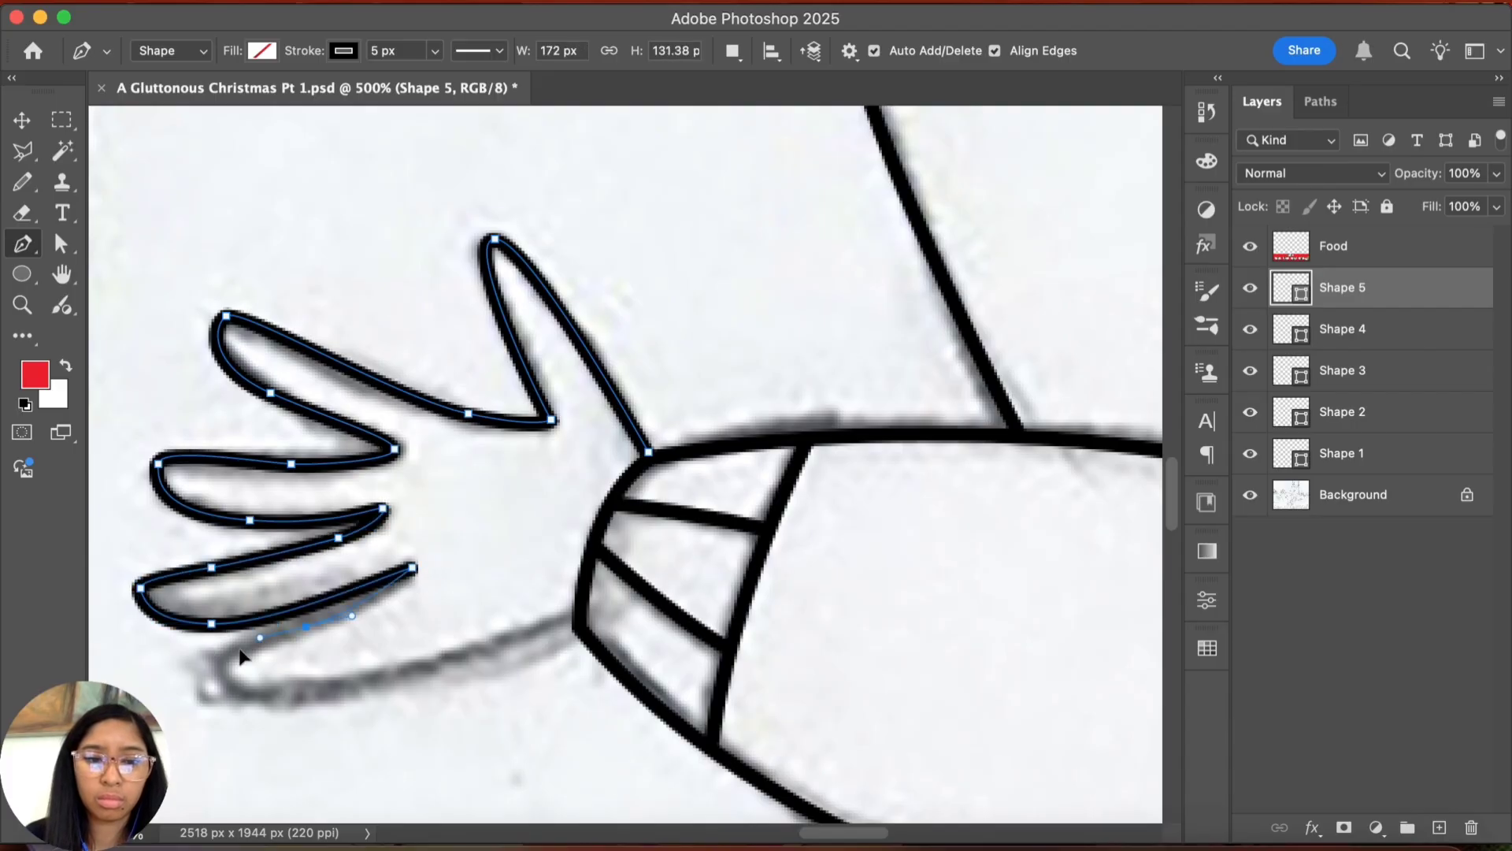
pyautogui.moveTo(226, 682); pyautogui.dragTo(260, 694)
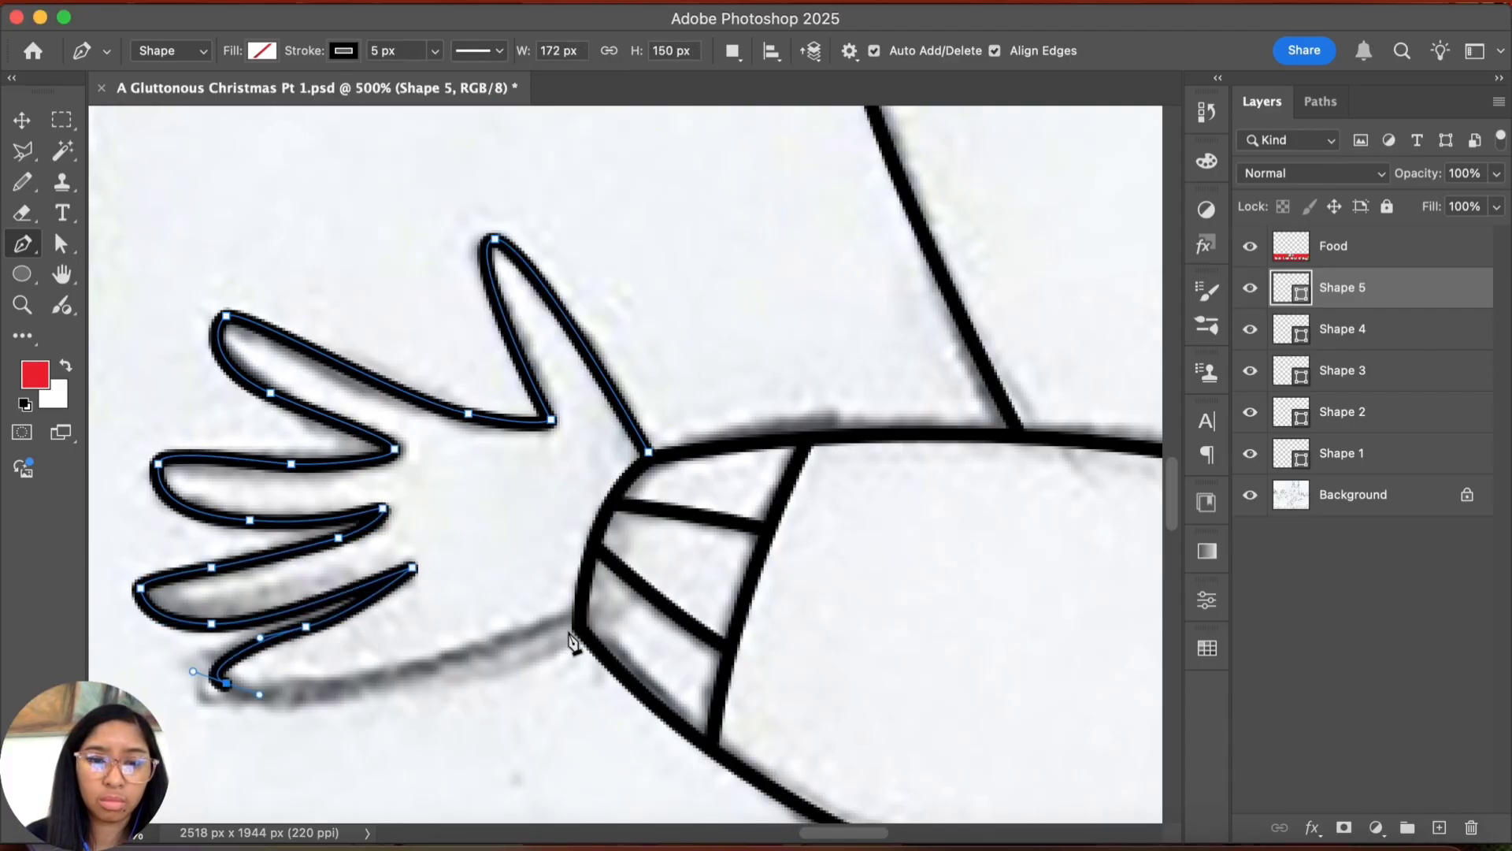
pyautogui.moveTo(668, 573); pyautogui.dragTo(667, 573)
pyautogui.press('Escape')
# Step: Trace the body's side line from the elbow down toward the table edge with a new pen path
pyautogui.press('super+minus')
pyautogui.press('super+minus')
pyautogui.press('super+minus')
pyautogui.press('super+minus')
pyautogui.press('super+equal')
pyautogui.press('super+equal')
pyautogui.press('super+equal')
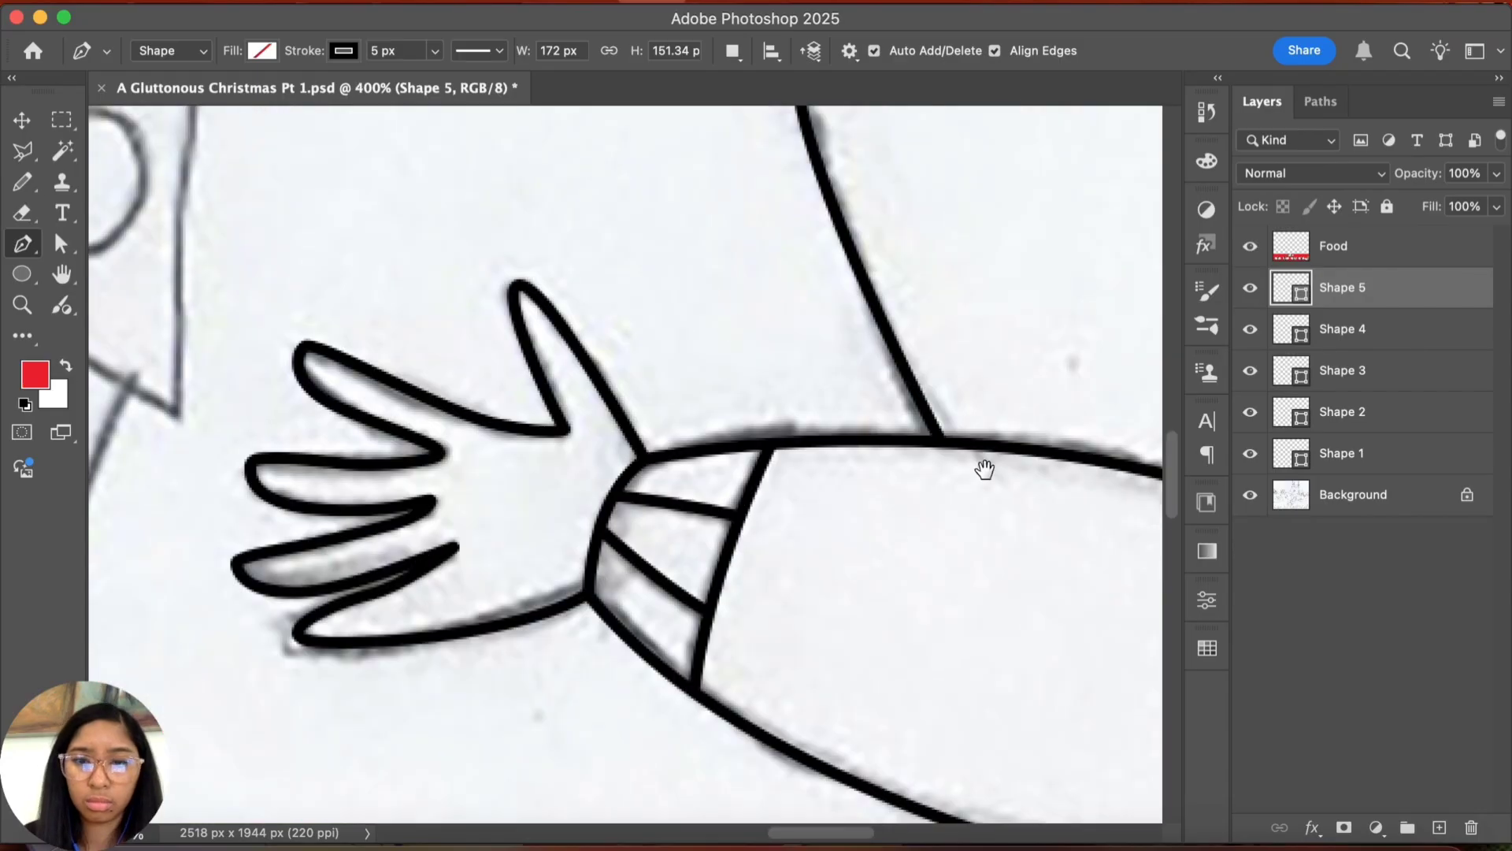
pyautogui.moveTo(985, 466); pyautogui.dragTo(807, 439)
pyautogui.click(804, 430)
pyautogui.click(867, 708)
# Step: Trace the nose tip and the curved bridge line above it as two separate pen paths
pyautogui.moveTo(540, 486); pyautogui.dragTo(630, 549)
pyautogui.click(525, 515)
pyautogui.click(595, 557)
pyautogui.press('Escape')
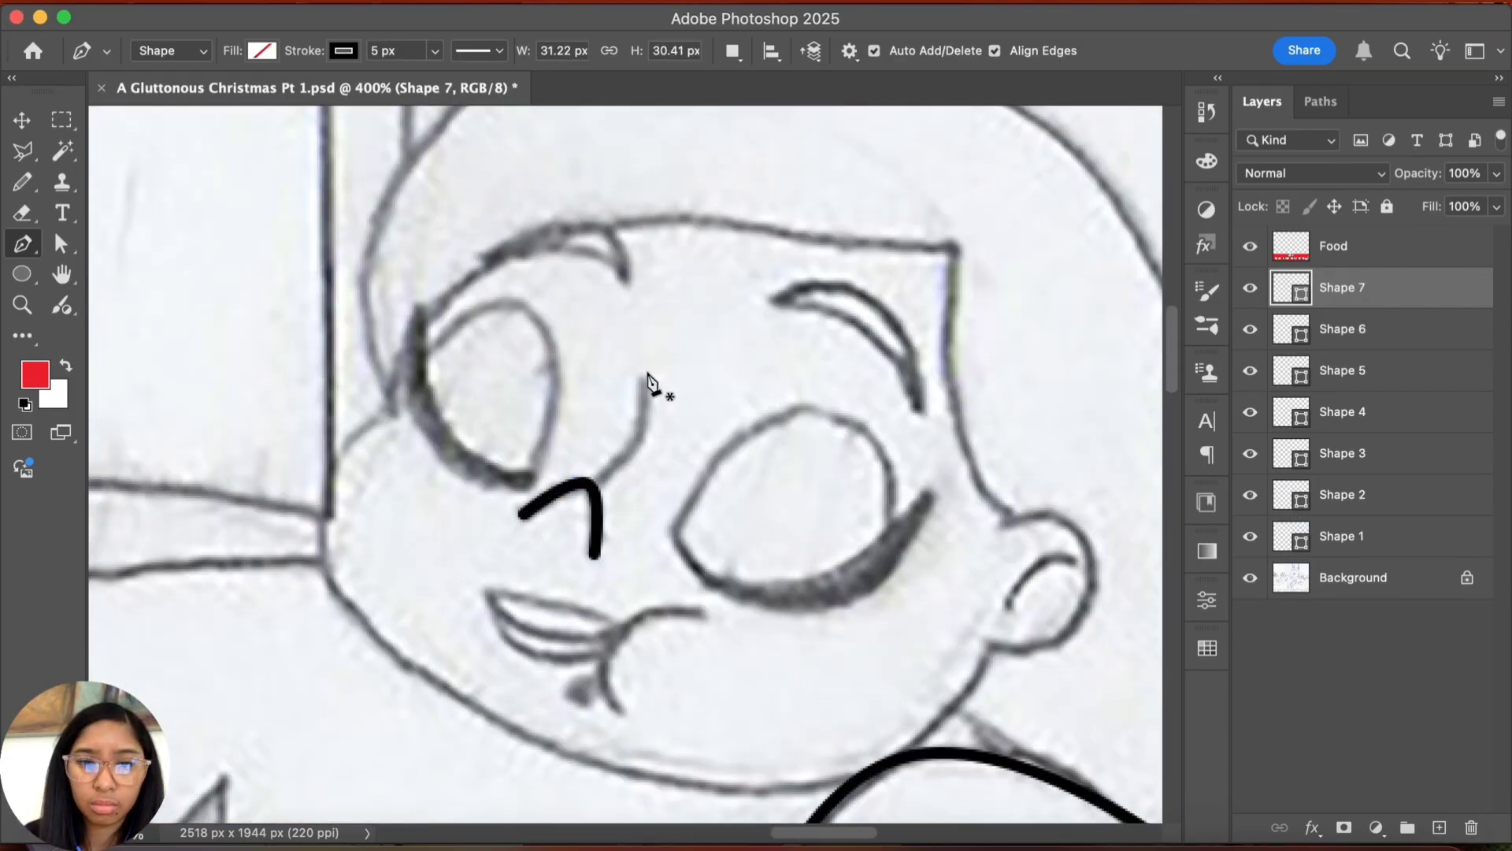
pyautogui.click(647, 374)
pyautogui.moveTo(596, 485); pyautogui.dragTo(536, 501)
pyautogui.press('Escape')
# Step: Trace the outline of the eye nearest the ear as a pen path following the sketch
pyautogui.click(673, 532)
pyautogui.moveTo(795, 408); pyautogui.dragTo(870, 401)
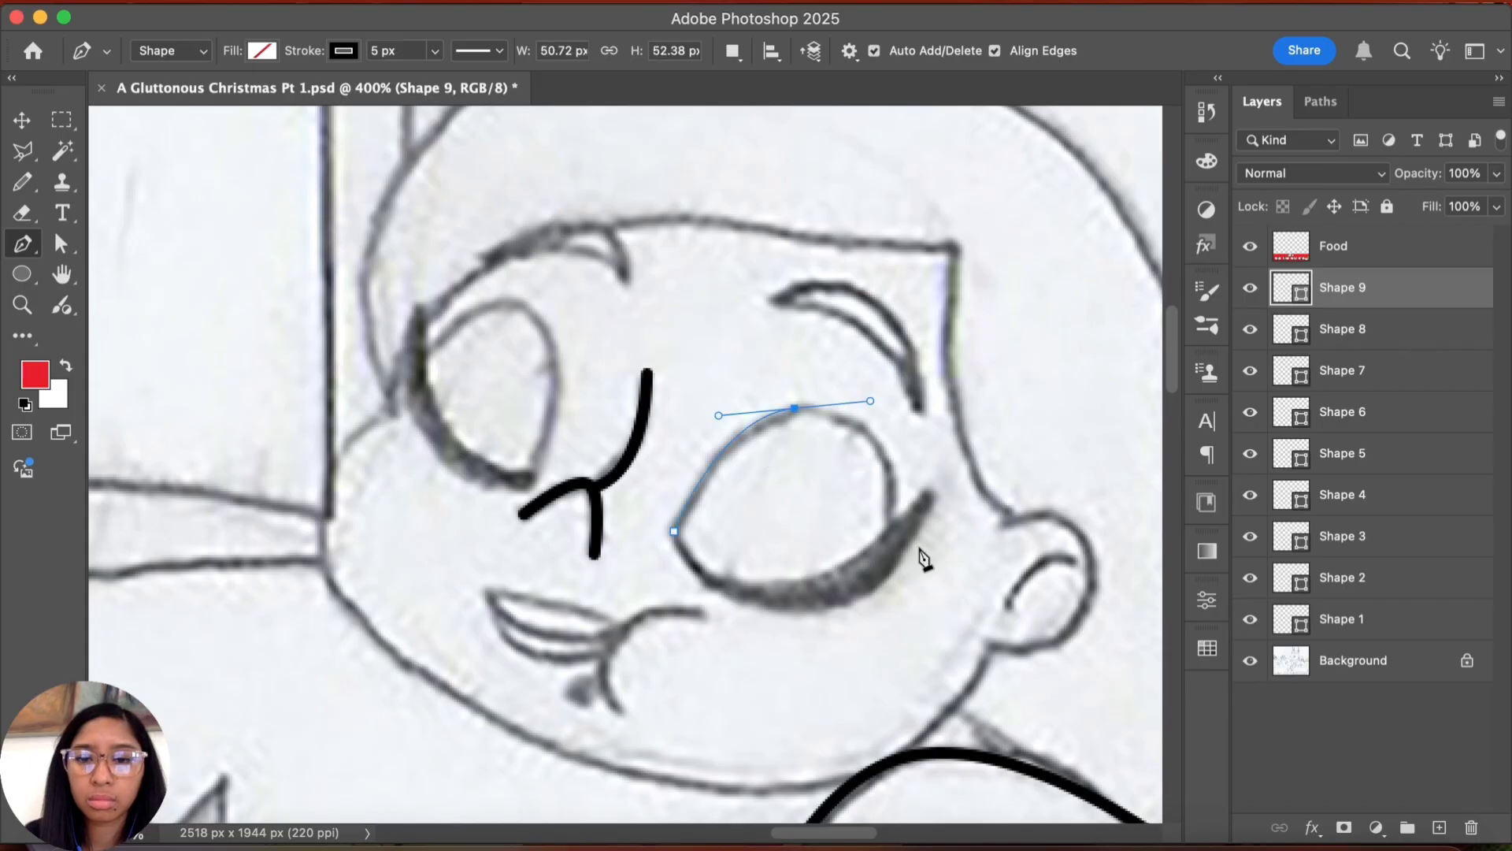
pyautogui.moveTo(891, 530); pyautogui.dragTo(877, 583)
pyautogui.press('a')
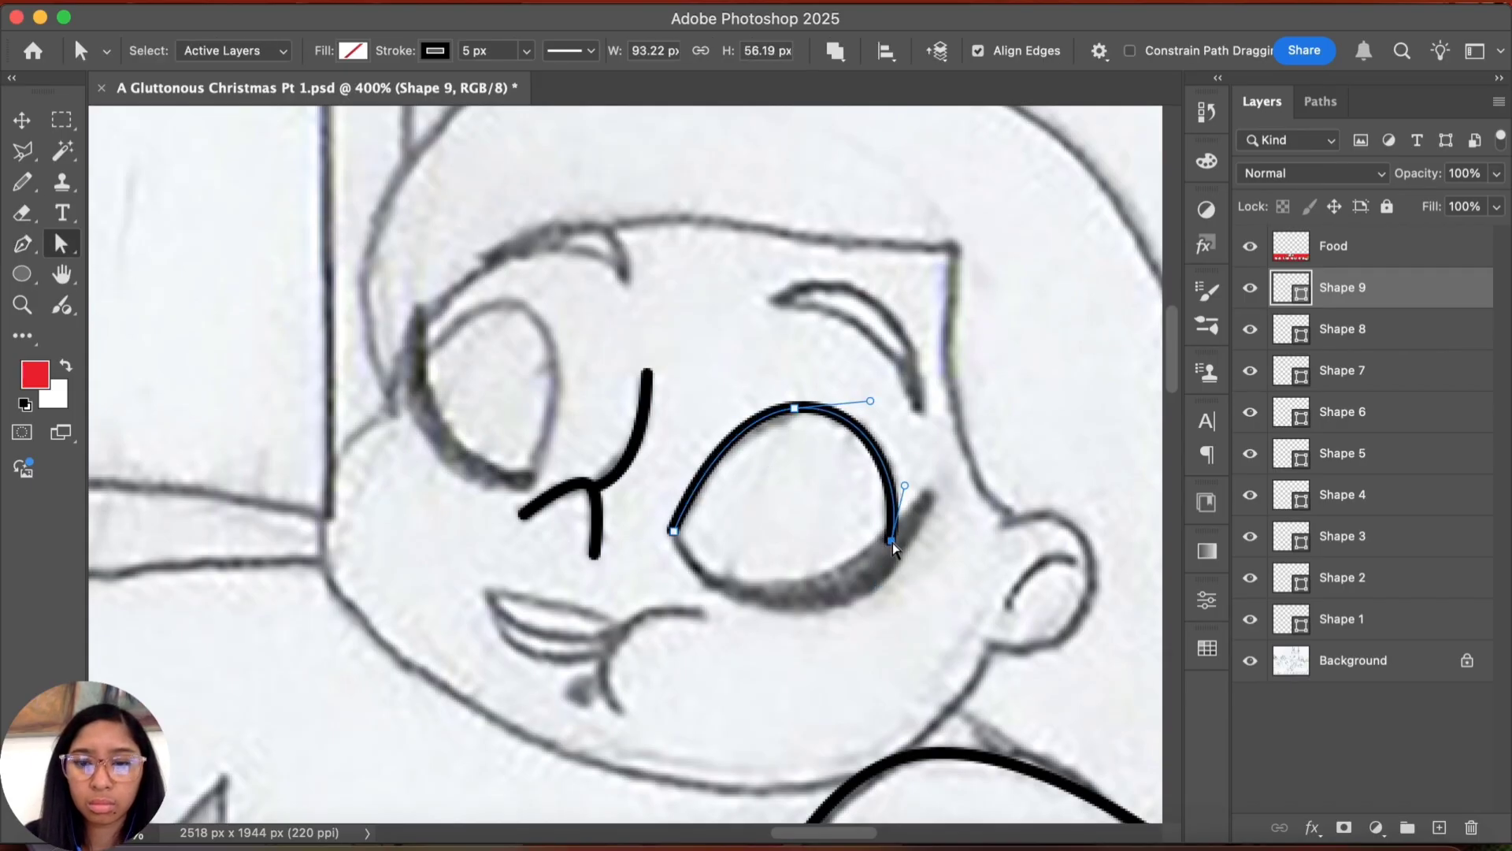
pyautogui.press('p')
pyautogui.click(771, 593)
pyautogui.press('Escape')
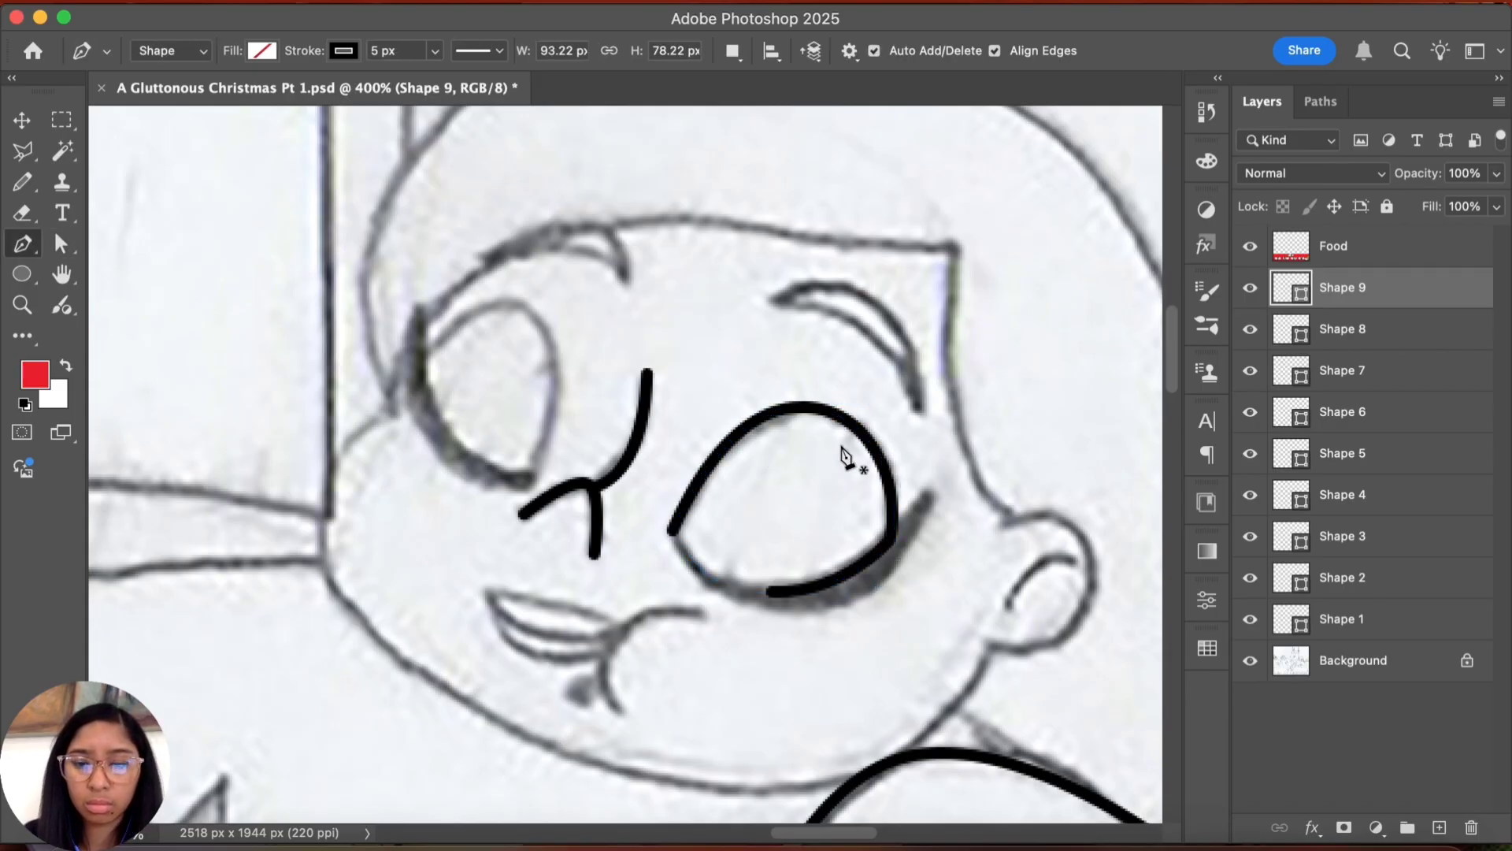
# Step: Trace the outer ear, chin and cheek as one continuous path up to where the cheek meets the hairline
pyautogui.click(1004, 526)
pyautogui.moveTo(1076, 628); pyautogui.dragTo(1052, 642)
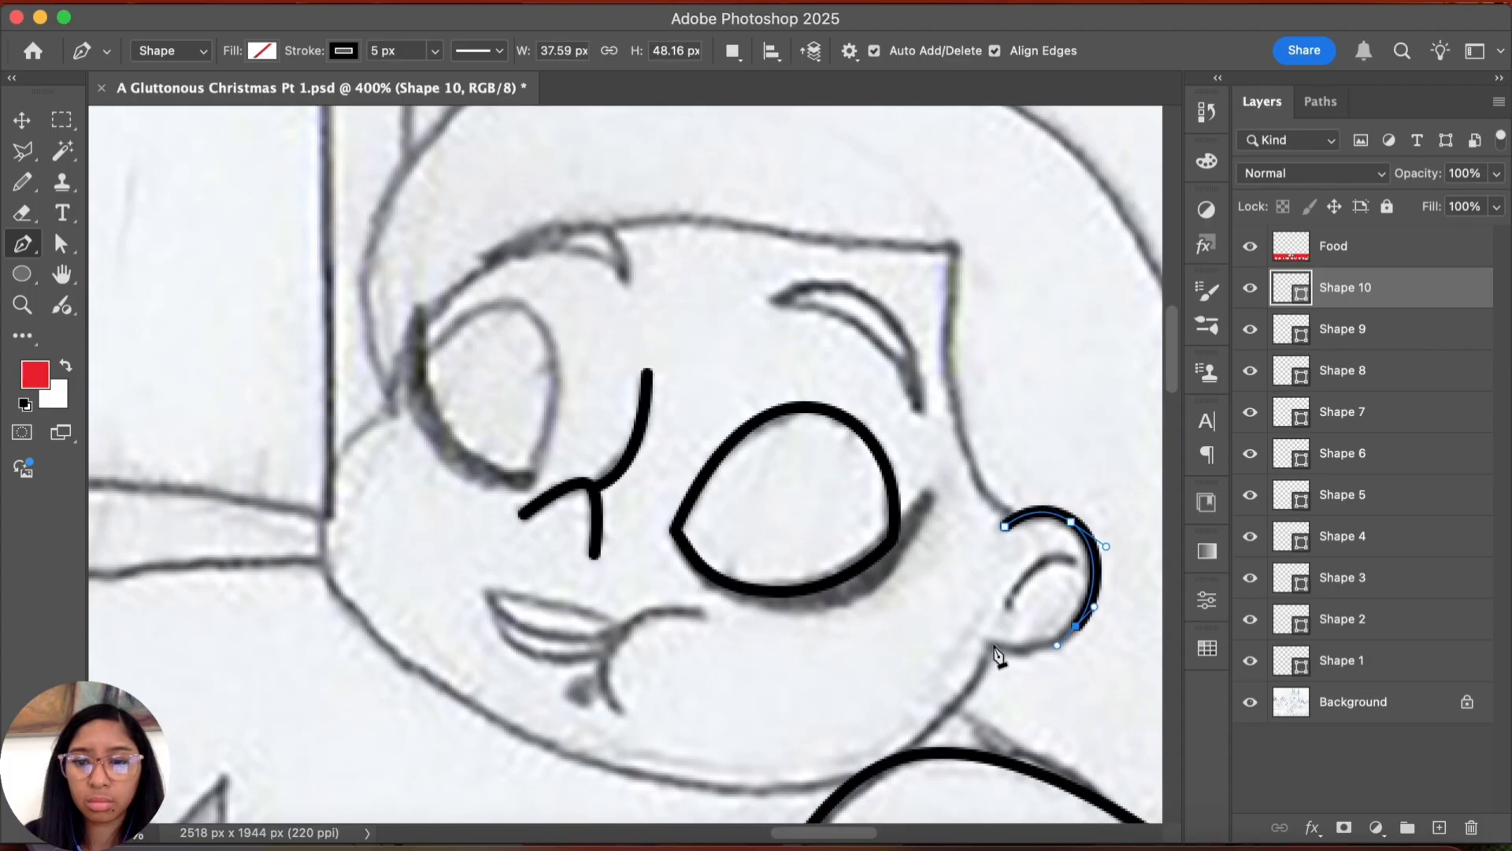
pyautogui.click(990, 645)
pyautogui.scroll(-5, 843, 544)
pyautogui.moveTo(781, 603); pyautogui.dragTo(661, 627)
pyautogui.moveTo(392, 501); pyautogui.dragTo(284, 427)
pyautogui.moveTo(288, 292); pyautogui.dragTo(322, 223)
pyautogui.click(354, 226)
# Step: Continue the face path along the hairline across the forehead and down to the ear, and adjust the end point to meet the ear
pyautogui.moveTo(492, 237); pyautogui.dragTo(550, 550)
pyautogui.moveTo(578, 366); pyautogui.dragTo(706, 347)
pyautogui.moveTo(824, 367); pyautogui.dragTo(1011, 372)
pyautogui.keyDown('alt'); pyautogui.click(975, 379); pyautogui.keyUp('alt')
pyautogui.moveTo(973, 536); pyautogui.dragTo(987, 592)
pyautogui.moveTo(1022, 657); pyautogui.dragTo(1046, 672)
pyautogui.scroll(-3, 943, 520)
pyautogui.hscroll(2, 943, 520)
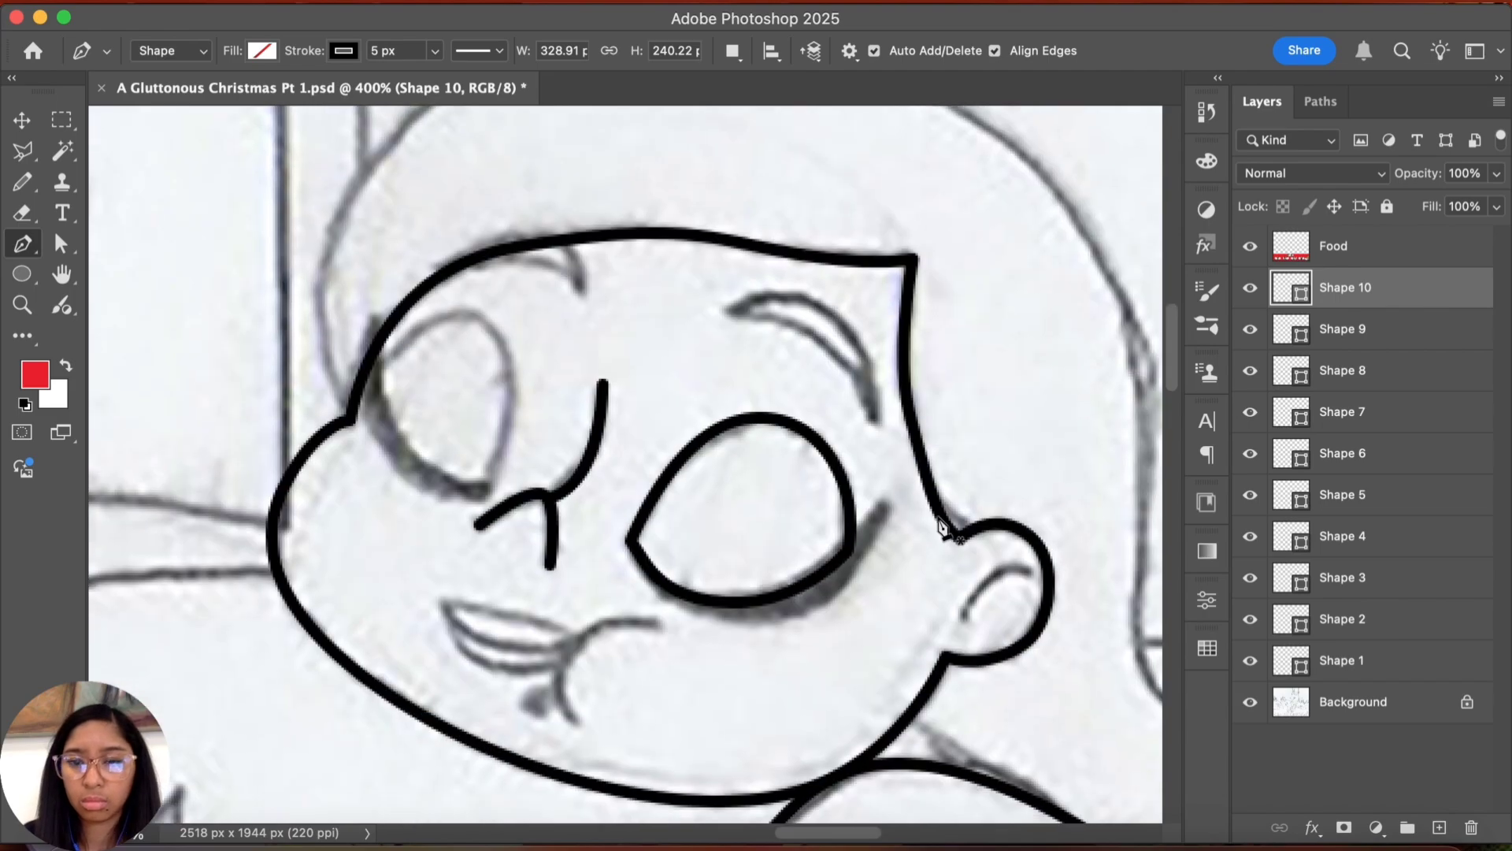
pyautogui.press('a')
pyautogui.moveTo(940, 520); pyautogui.dragTo(947, 513)
pyautogui.click(993, 587)
# Step: Trace the inner ear curve with a short pen path
pyautogui.press('p')
pyautogui.moveTo(1023, 570); pyautogui.dragTo(980, 562)
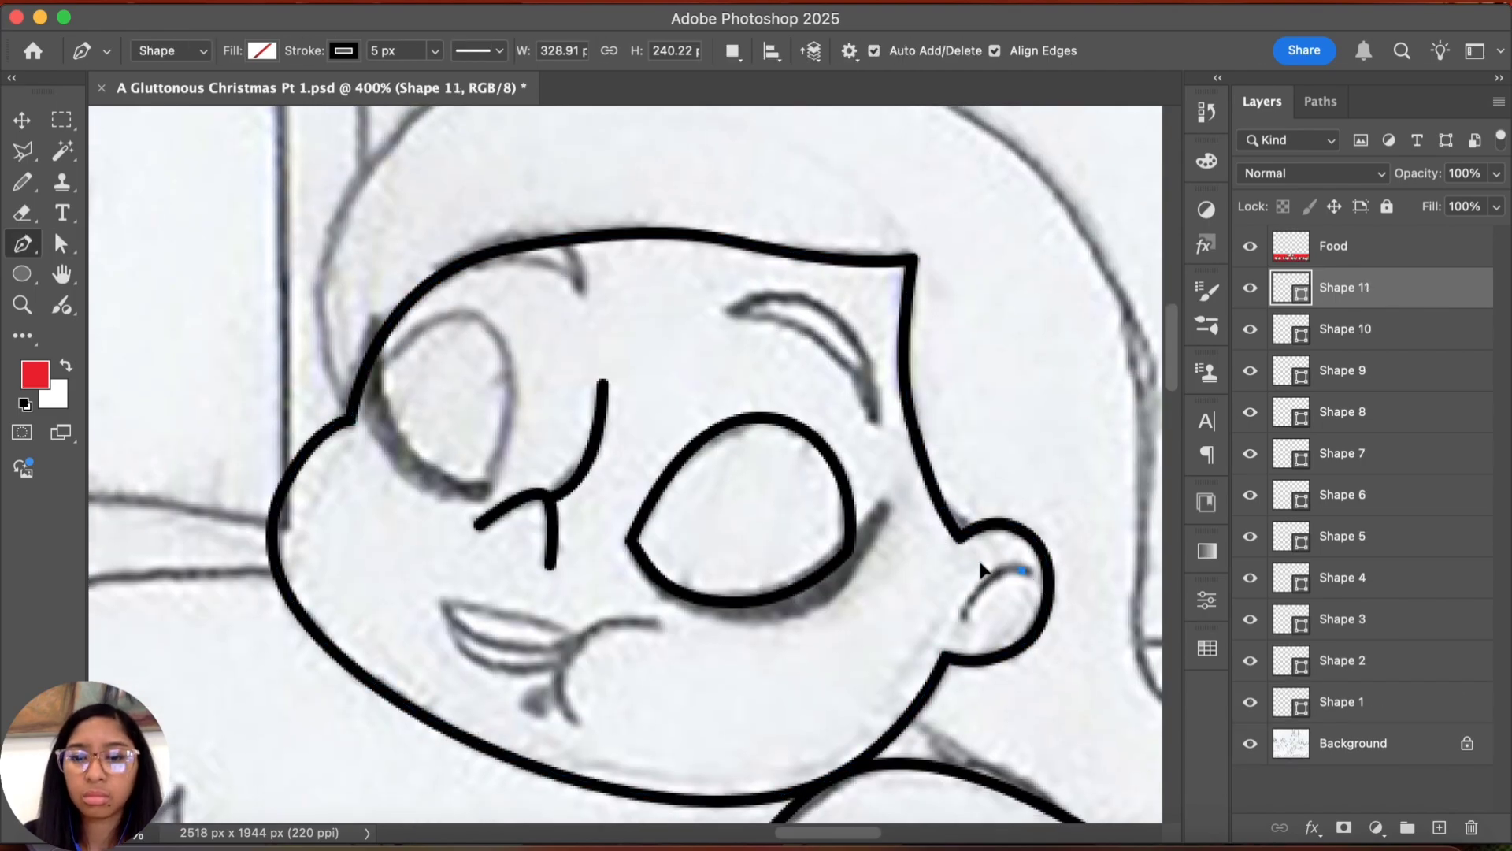
pyautogui.moveTo(957, 628); pyautogui.dragTo(956, 636)
pyautogui.press('Escape')
# Step: Trace the outer hair contour from the far side of the face over the top of the head and down behind the ear
pyautogui.hscroll(-3, 709, 552)
pyautogui.click(498, 522)
pyautogui.moveTo(493, 317); pyautogui.dragTo(537, 210)
pyautogui.scroll(2, 670, 209)
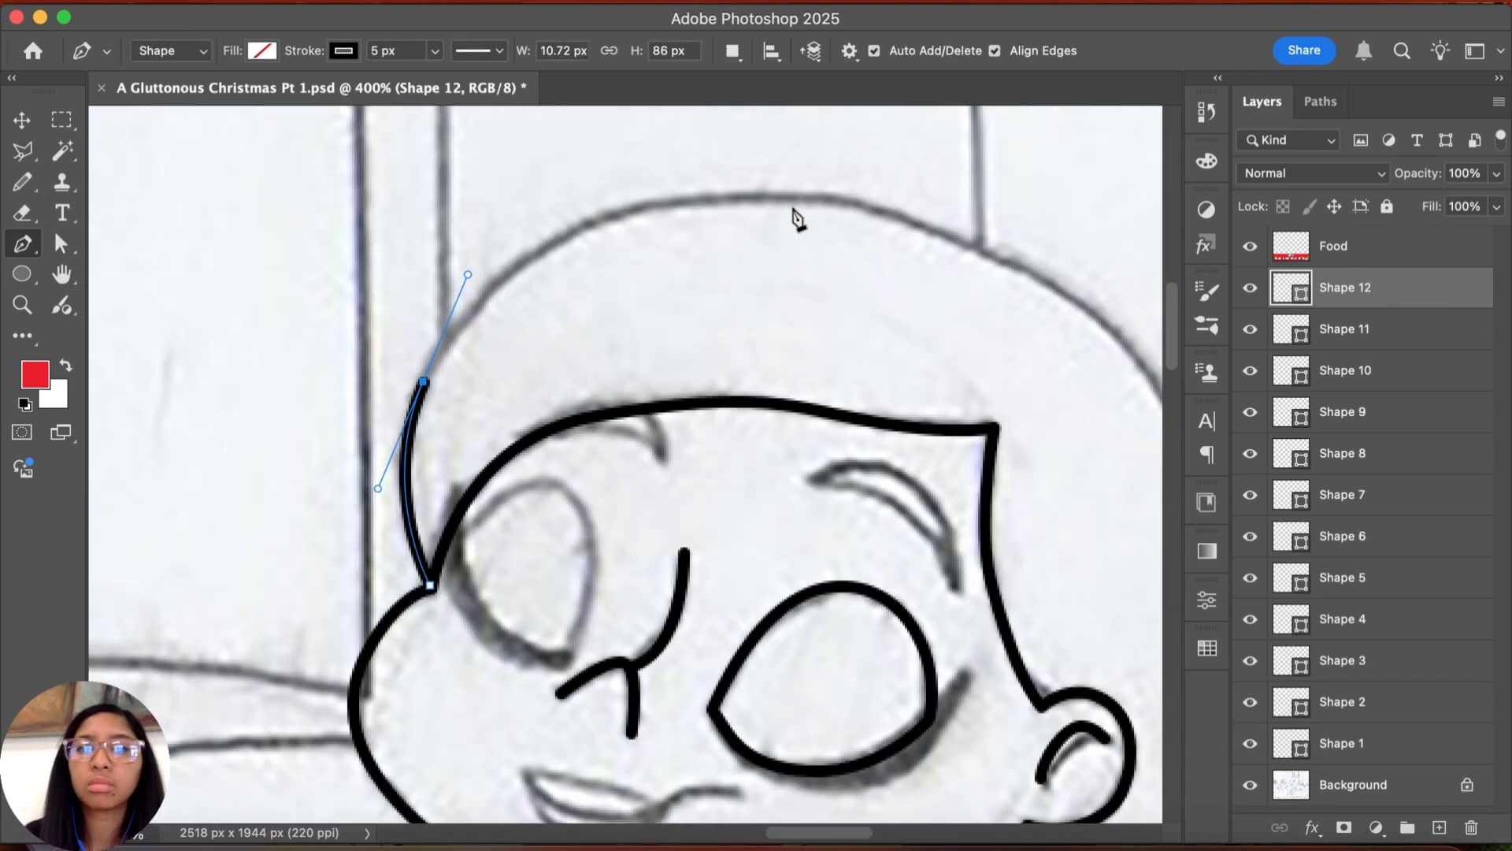
pyautogui.moveTo(801, 190); pyautogui.dragTo(956, 207)
pyautogui.hscroll(5, 957, 208)
pyautogui.scroll(-1, 956, 208)
pyautogui.moveTo(843, 407); pyautogui.dragTo(887, 543)
pyautogui.scroll(-3, 876, 498)
pyautogui.moveTo(835, 493); pyautogui.dragTo(833, 557)
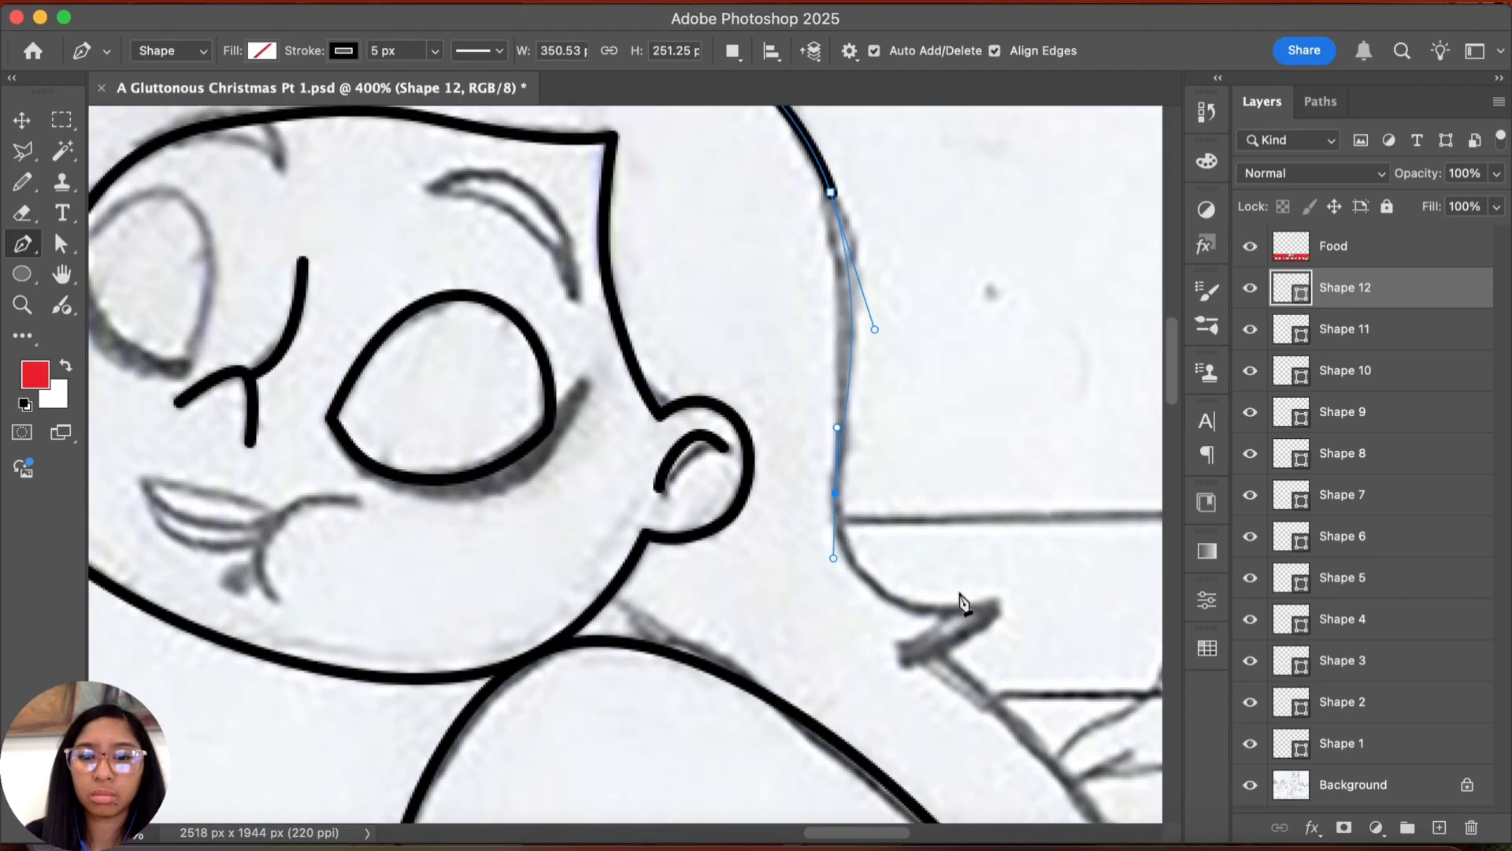
# Step: Extend the hair path around the pointed flick behind the neck, with sharp corners at its tip and inner point
pyautogui.moveTo(988, 606); pyautogui.dragTo(1097, 588)
pyautogui.keyDown('alt'); pyautogui.click(990, 608); pyautogui.keyUp('alt')
pyautogui.scroll(-2, 880, 620)
pyautogui.hscroll(2, 881, 619)
pyautogui.moveTo(838, 604); pyautogui.dragTo(789, 618)
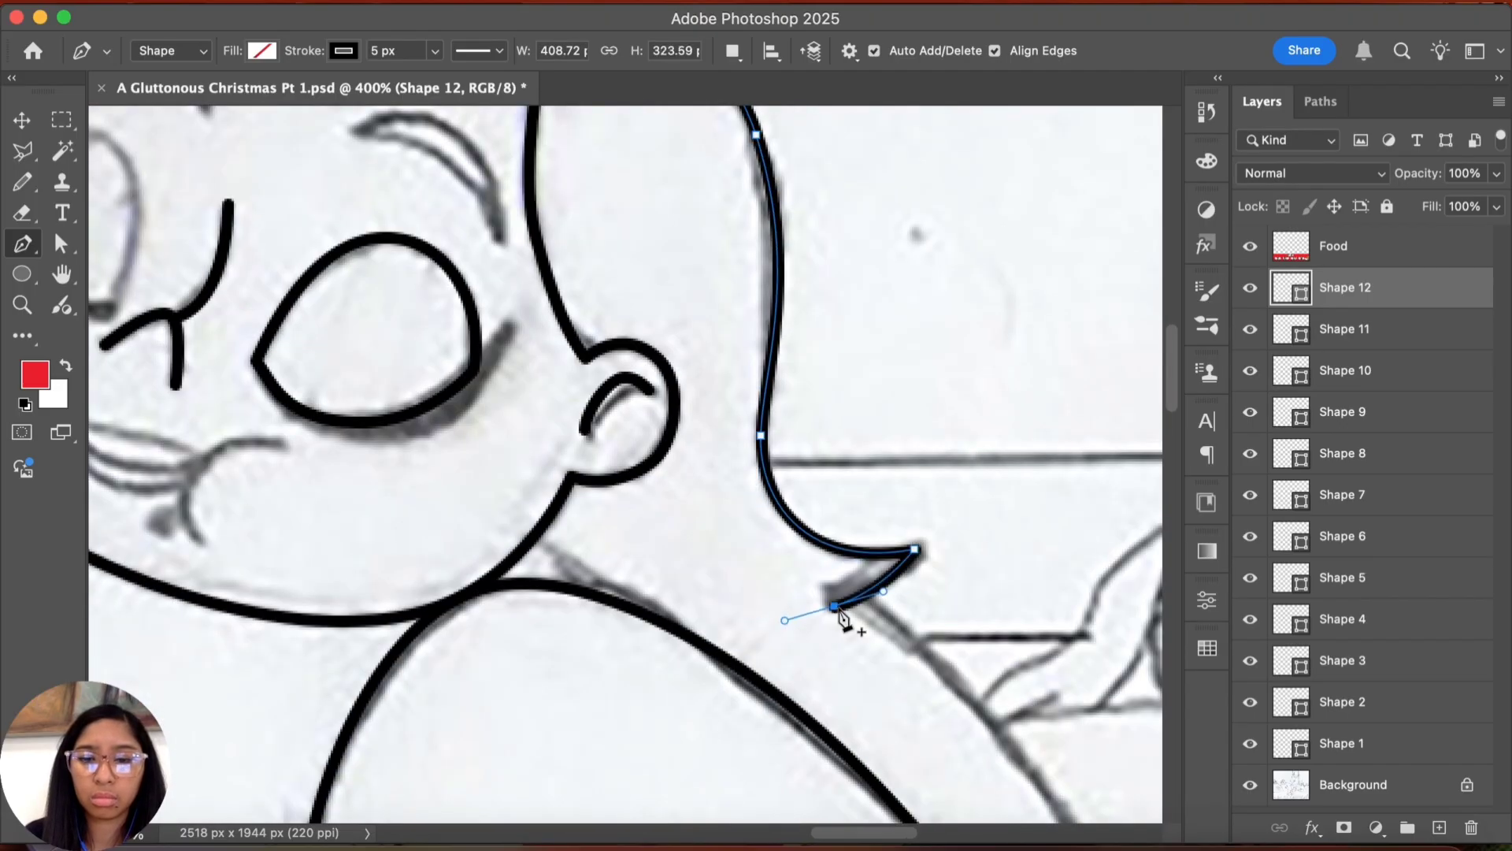
pyautogui.keyDown('alt'); pyautogui.click(839, 605); pyautogui.keyUp('alt')
# Step: Continue the hair path from the flick down along the back until it meets the sleeve outline
pyautogui.scroll(-5, 810, 409)
pyautogui.hscroll(3, 810, 409)
pyautogui.moveTo(853, 461); pyautogui.dragTo(947, 588)
pyautogui.moveTo(961, 647); pyautogui.dragTo(914, 444)
pyautogui.moveTo(890, 599); pyautogui.dragTo(853, 657)
pyautogui.press('Escape')
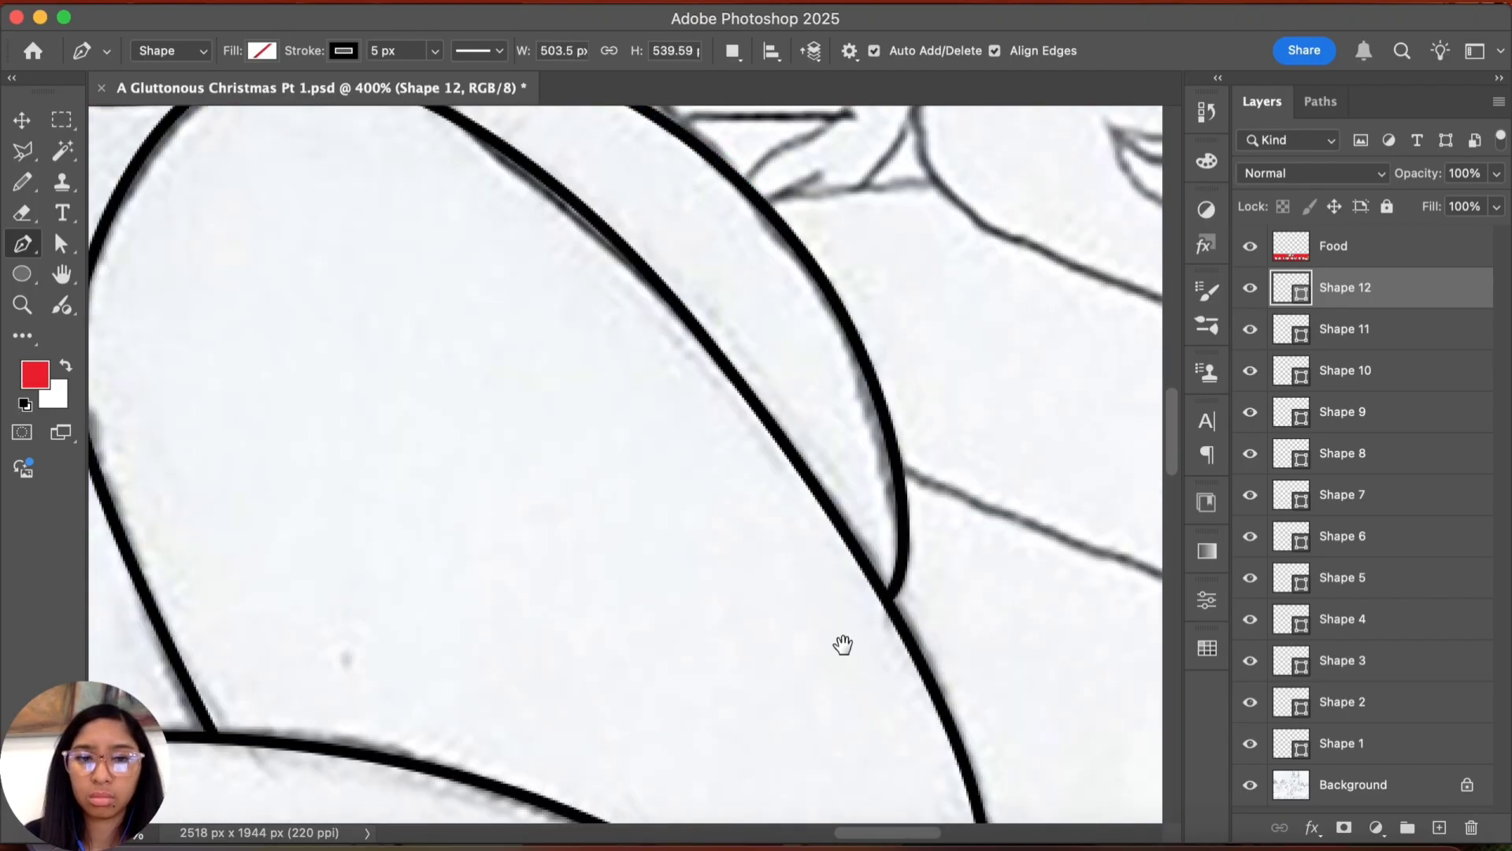
# Step: Trace the short neck line from below the jaw to the shoulder with a new pen path
pyautogui.moveTo(552, 354); pyautogui.dragTo(822, 644)
pyautogui.click(569, 304)
pyautogui.moveTo(688, 384); pyautogui.dragTo(738, 417)
pyautogui.press('Escape')
# Step: Trace the curved cheek fold at the corner of the mouth as its own pen path
pyautogui.moveTo(644, 274); pyautogui.dragTo(930, 441)
pyautogui.moveTo(209, 347)
pyautogui.mouseDown()
pyautogui.moveTo(486, 503)
pyautogui.moveTo(464, 522)
pyautogui.mouseUp()
pyautogui.click(862, 553)
pyautogui.moveTo(776, 581); pyautogui.dragTo(757, 613)
pyautogui.click(784, 658)
pyautogui.press('Escape')
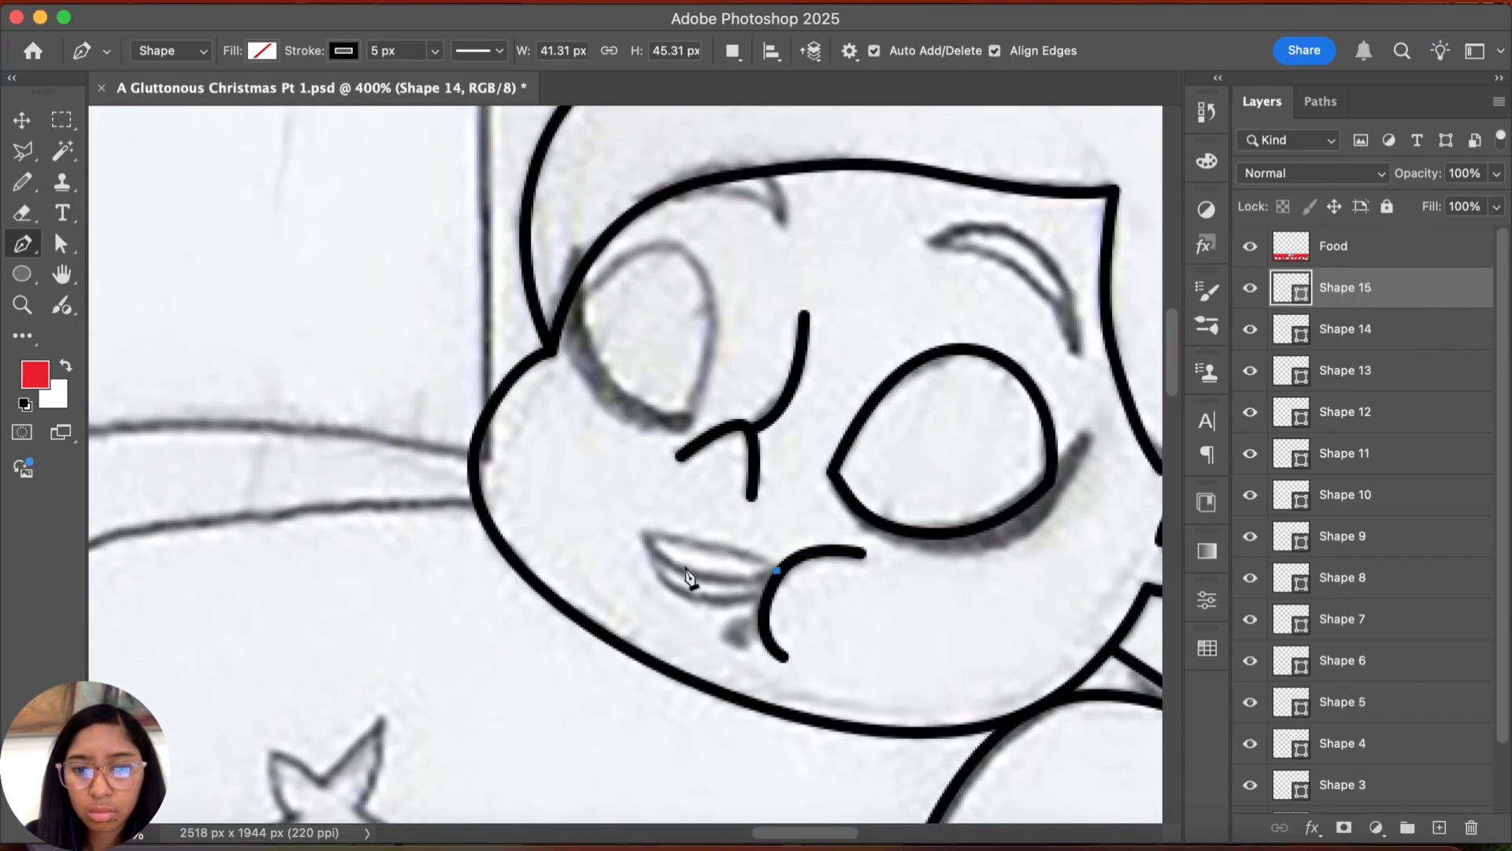
# Step: Trace the mouth opening and the lower lip contour as two separate pen paths
pyautogui.click(644, 530)
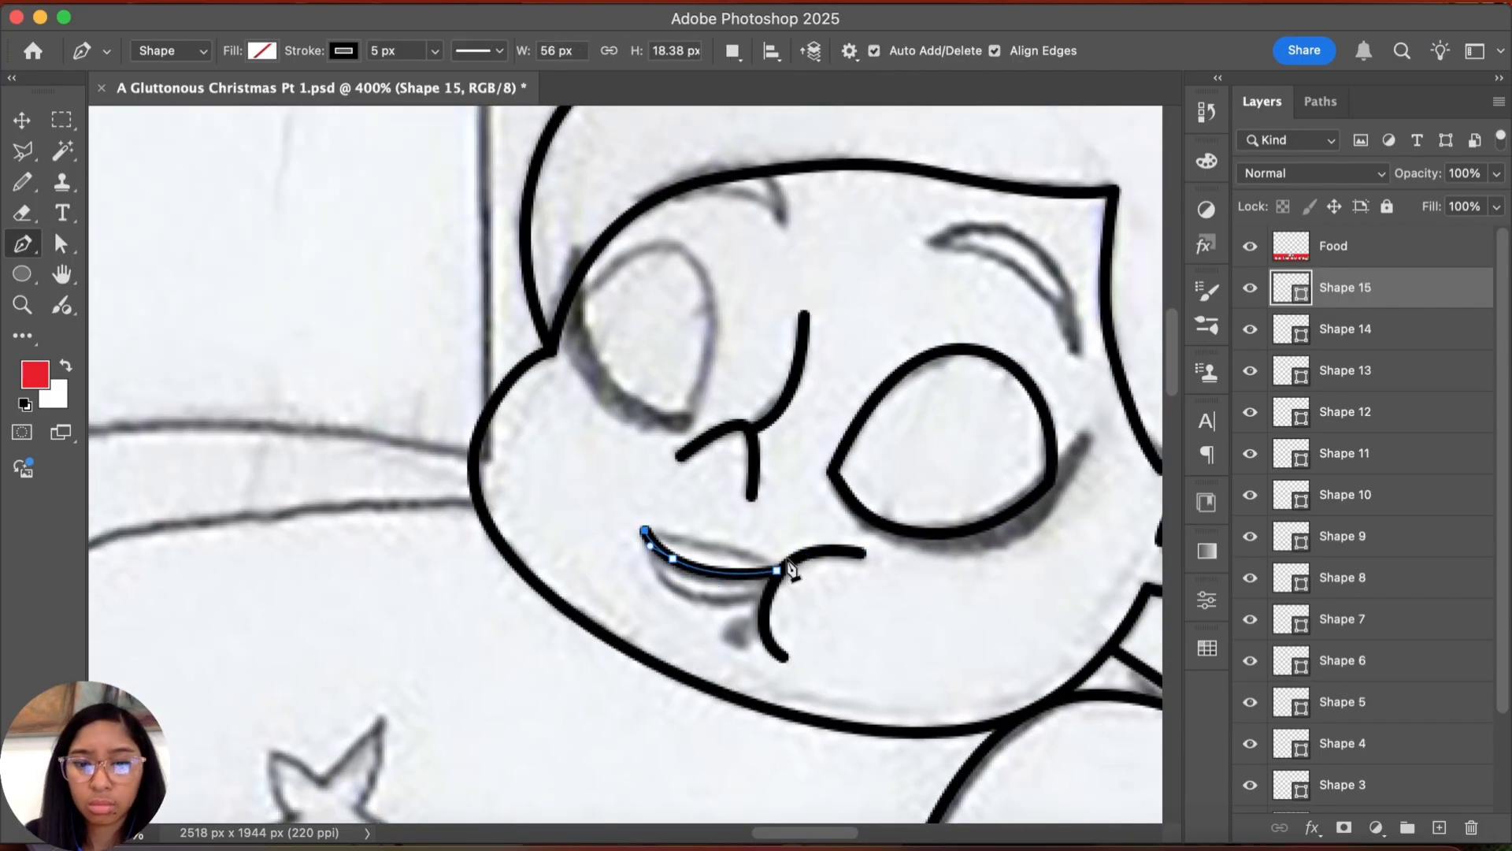
pyautogui.press('Escape')
pyautogui.click(644, 533)
pyautogui.click(770, 589)
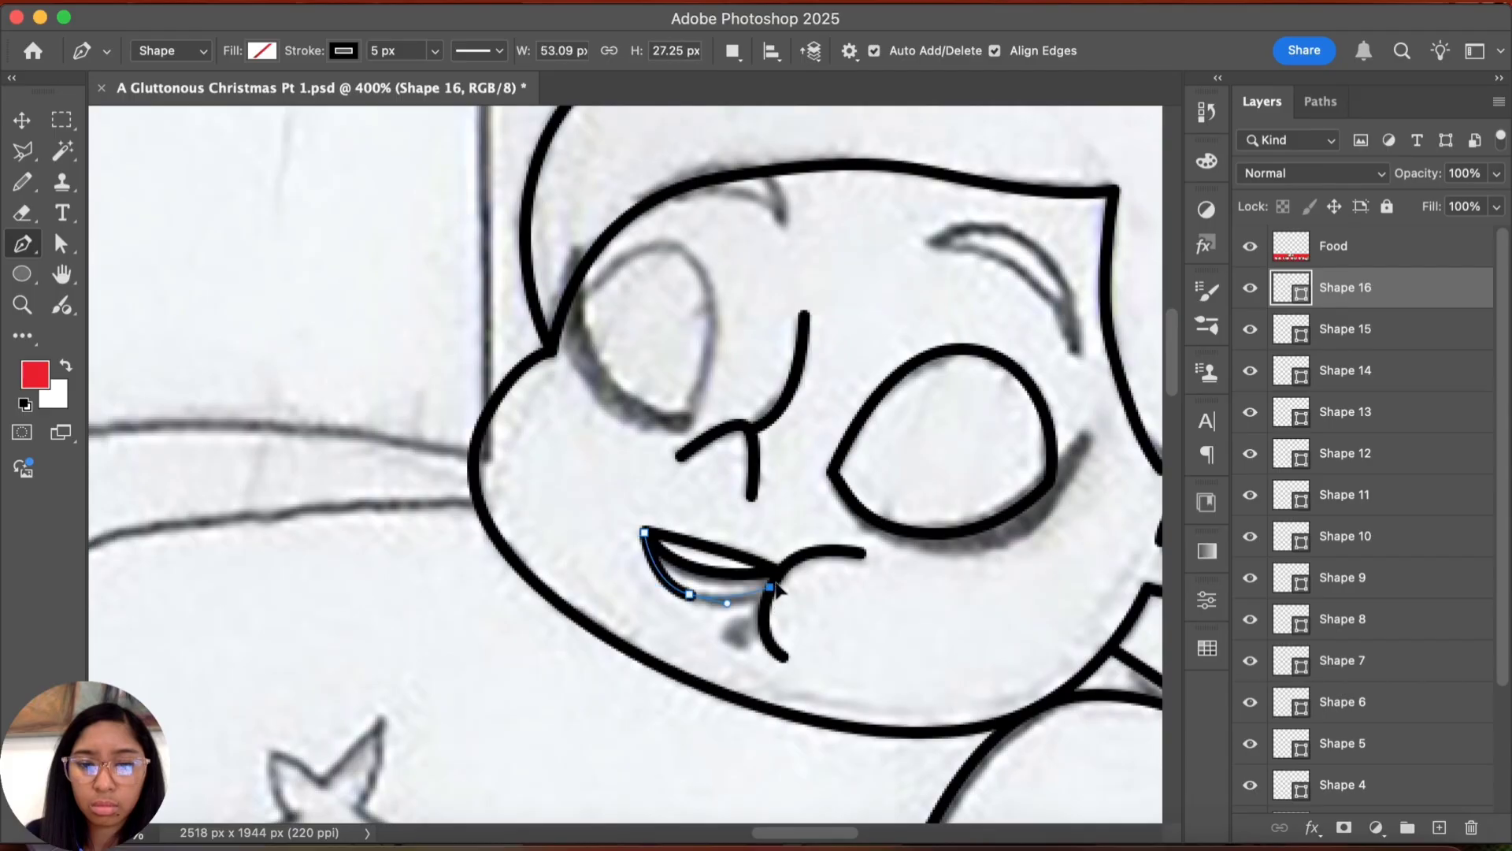
pyautogui.press('Escape')
# Step: Trace the eye farthest from the ear as a closed pen path
pyautogui.moveTo(712, 293); pyautogui.dragTo(696, 251)
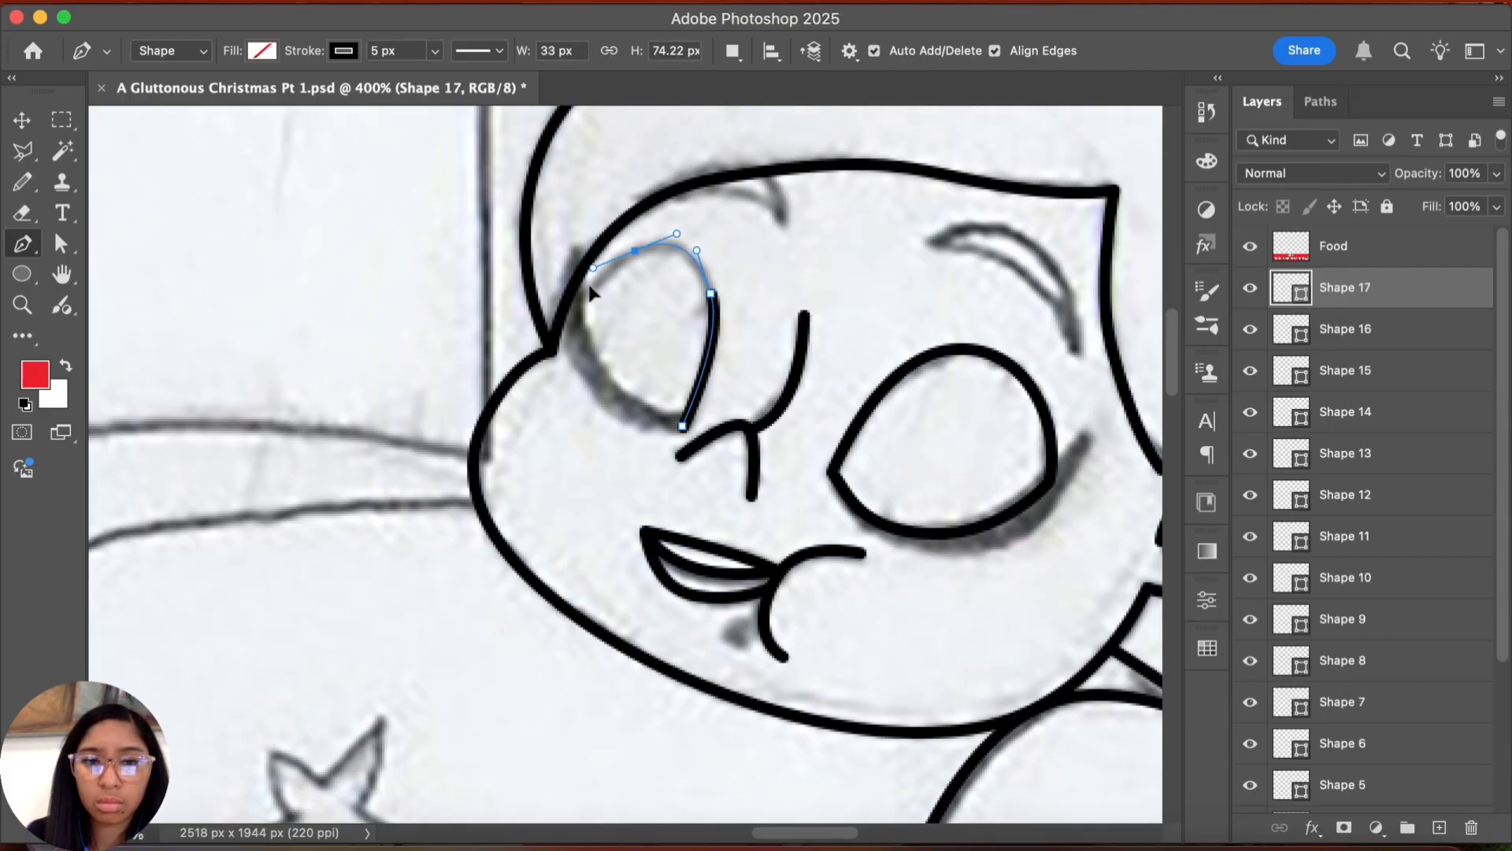
pyautogui.moveTo(590, 286); pyautogui.dragTo(588, 288)
pyautogui.moveTo(682, 425); pyautogui.dragTo(783, 447)
# Step: Trace both eyebrows as closed crescent paths, one above each eye
pyautogui.moveTo(799, 658); pyautogui.dragTo(713, 647)
pyautogui.click(843, 232)
pyautogui.moveTo(995, 348); pyautogui.dragTo(1002, 431)
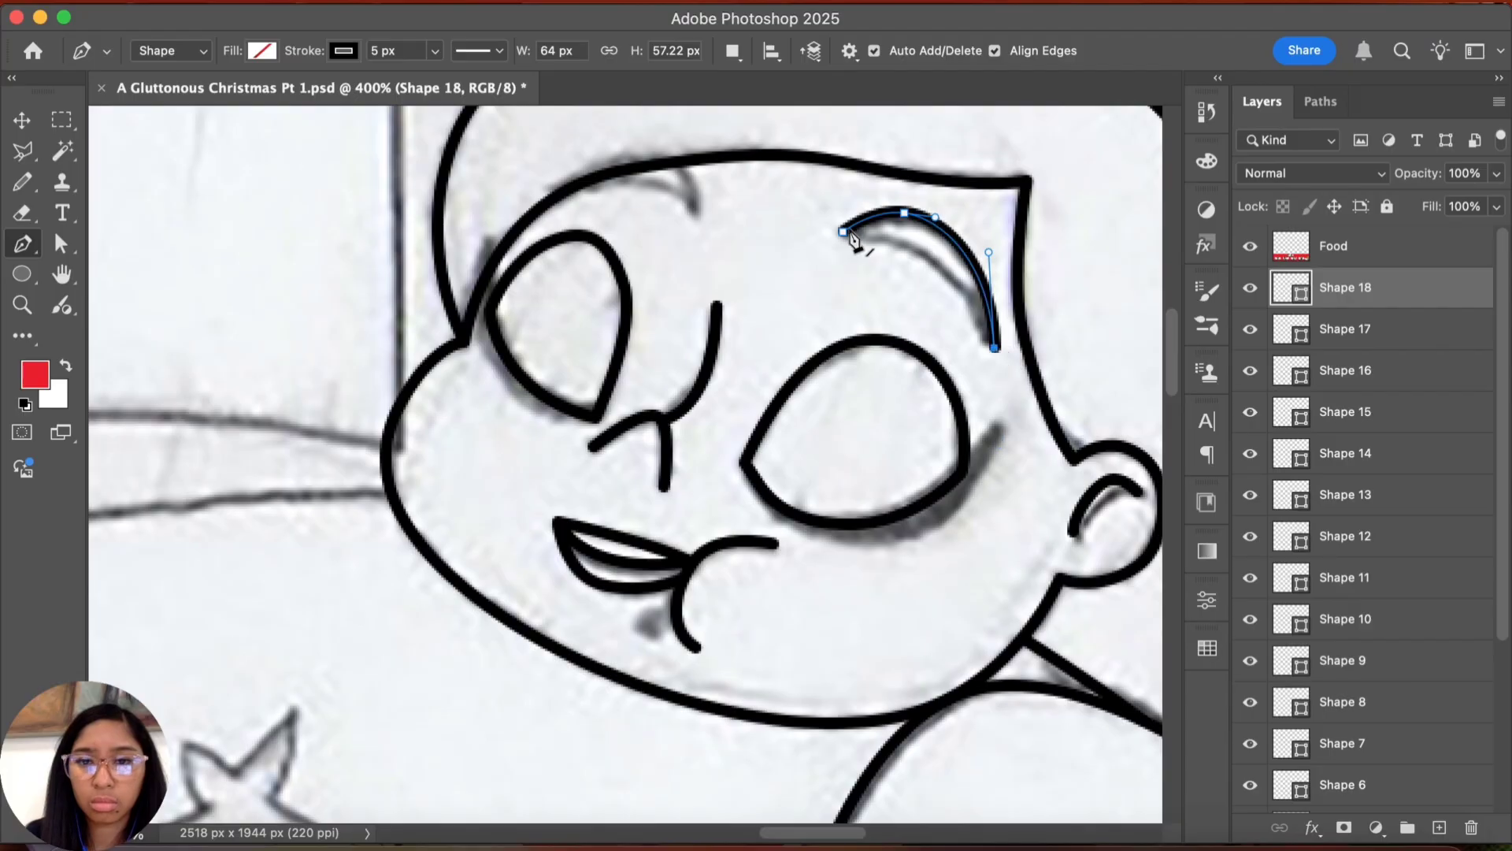
pyautogui.press('Return')
pyautogui.click(698, 213)
pyautogui.click(536, 189)
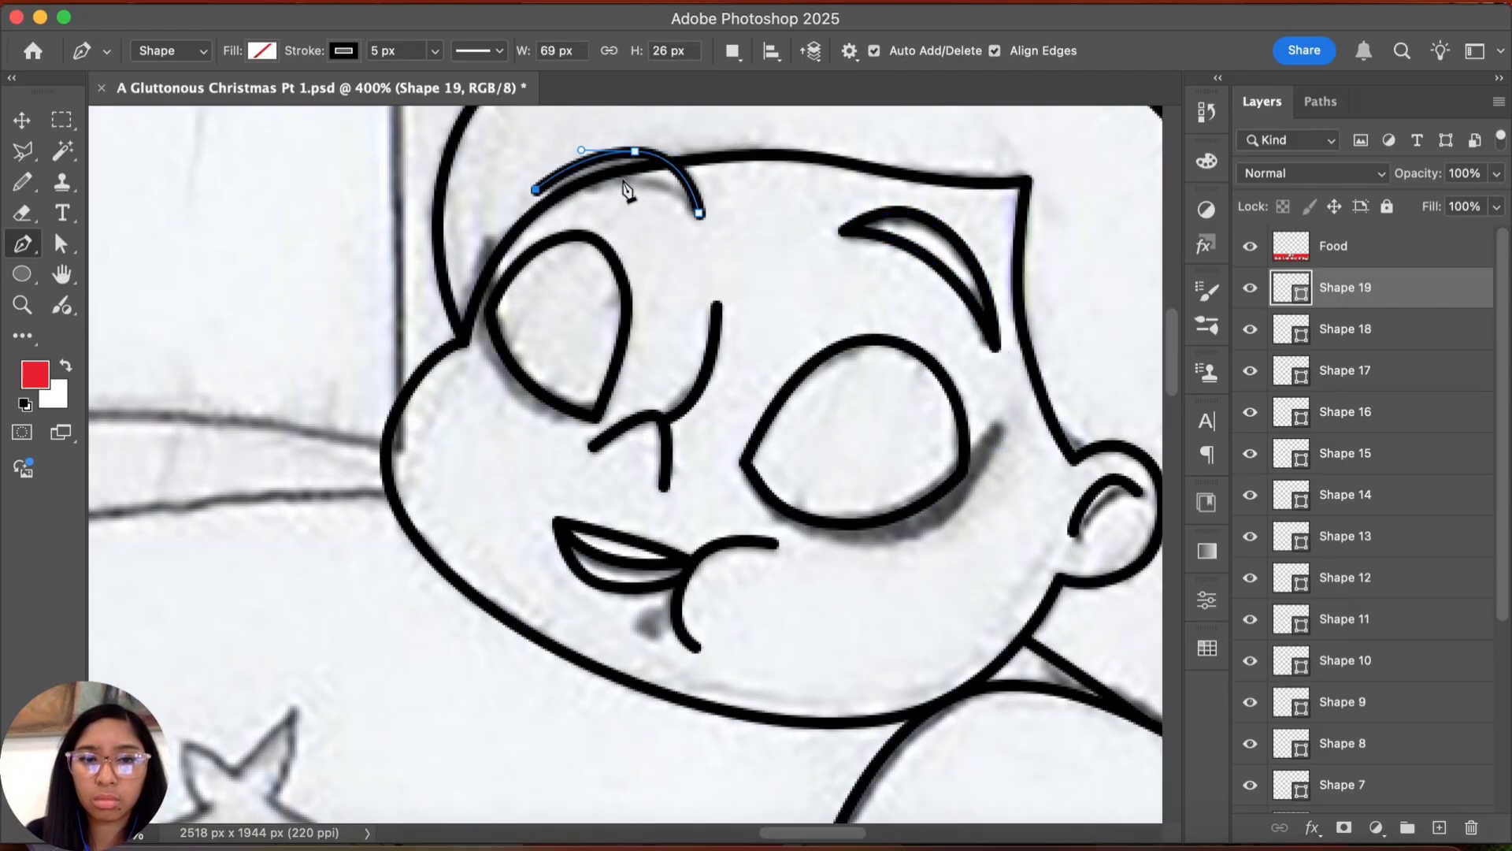
pyautogui.moveTo(712, 221); pyautogui.dragTo(765, 233)
pyautogui.press('Return')
# Step: Rasterize the Shape 10 layer that holds the face outline
pyautogui.moveTo(851, 191); pyautogui.dragTo(731, 313)
pyautogui.press('a')
pyautogui.click(1371, 665)
pyautogui.rightClick(1371, 665)
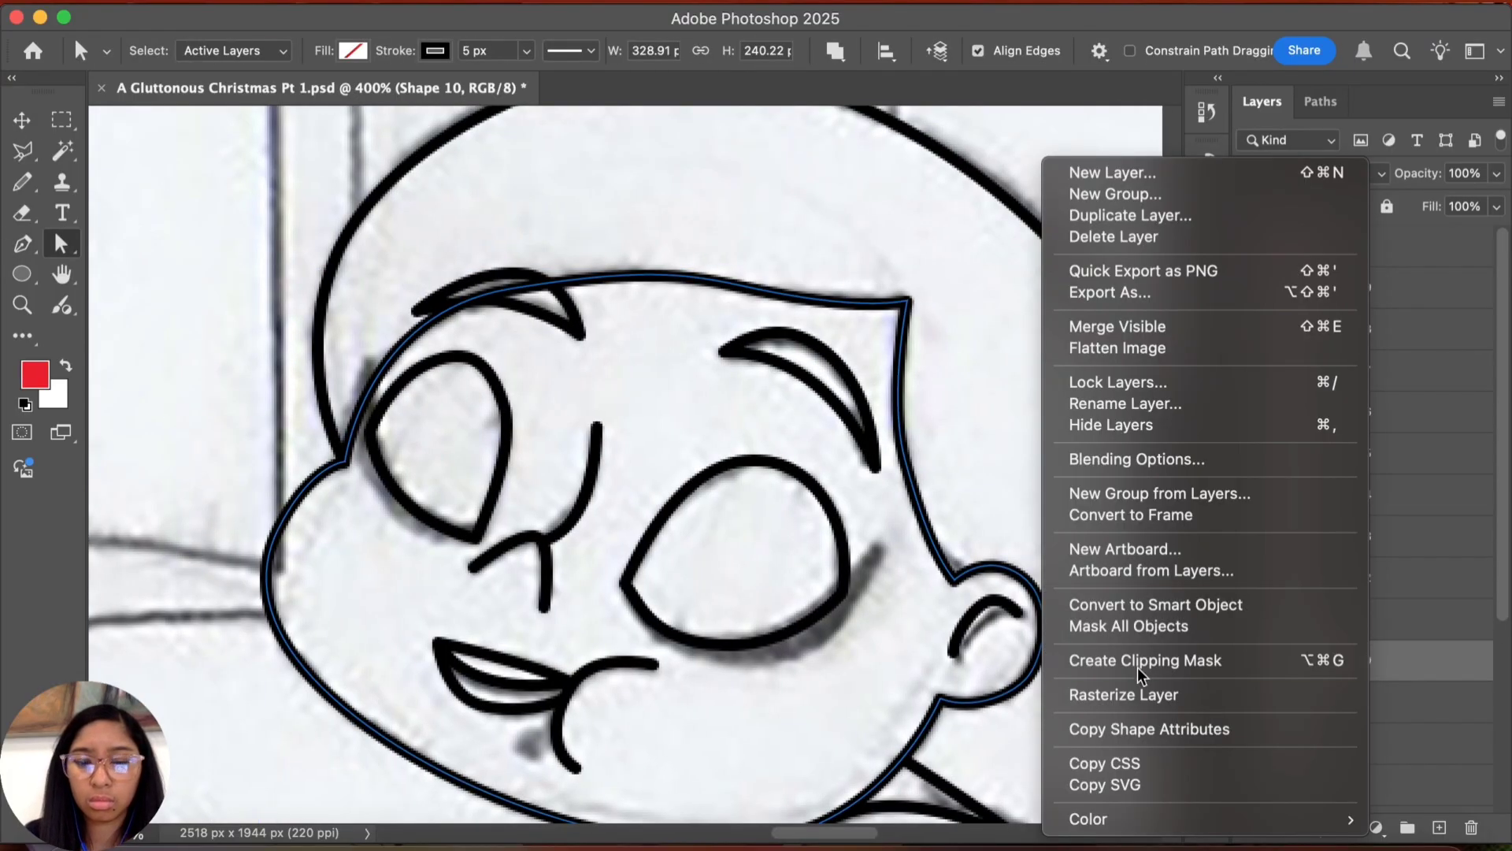
pyautogui.click(1139, 695)
# Step: Set up the Eraser tool in Pencil mode with a 9 px tip
pyautogui.press('e')
pyautogui.rightClick(33, 211)
pyautogui.click(110, 209)
pyautogui.click(304, 52)
pyautogui.click(305, 56)
pyautogui.press('[')
pyautogui.press('[')
pyautogui.press('[')
pyautogui.press('[')
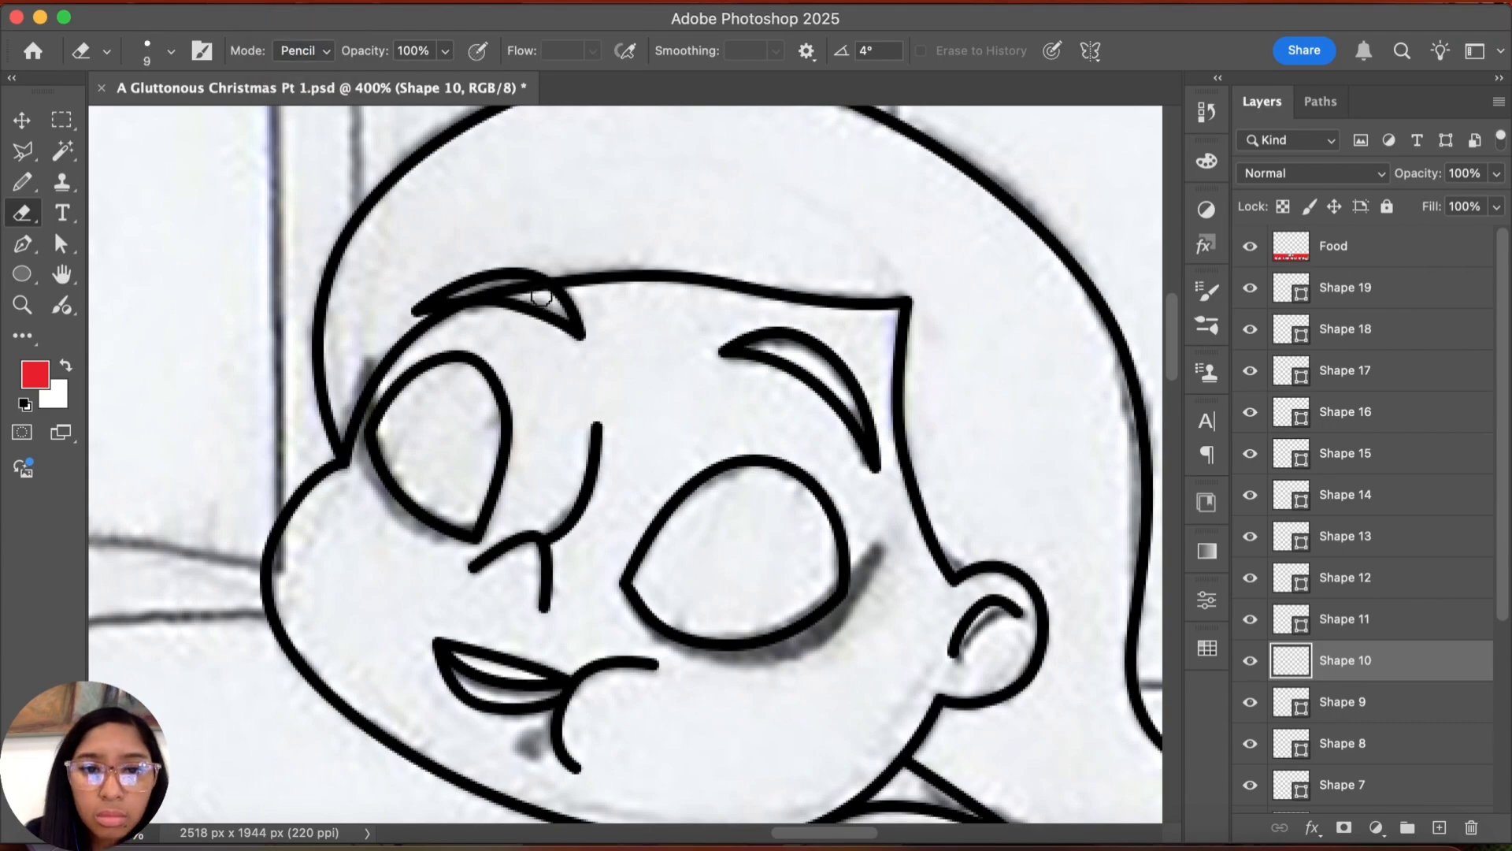
# Step: Save the illustration document
pyautogui.moveTo(845, 449); pyautogui.dragTo(933, 425)
pyautogui.press('super+s')
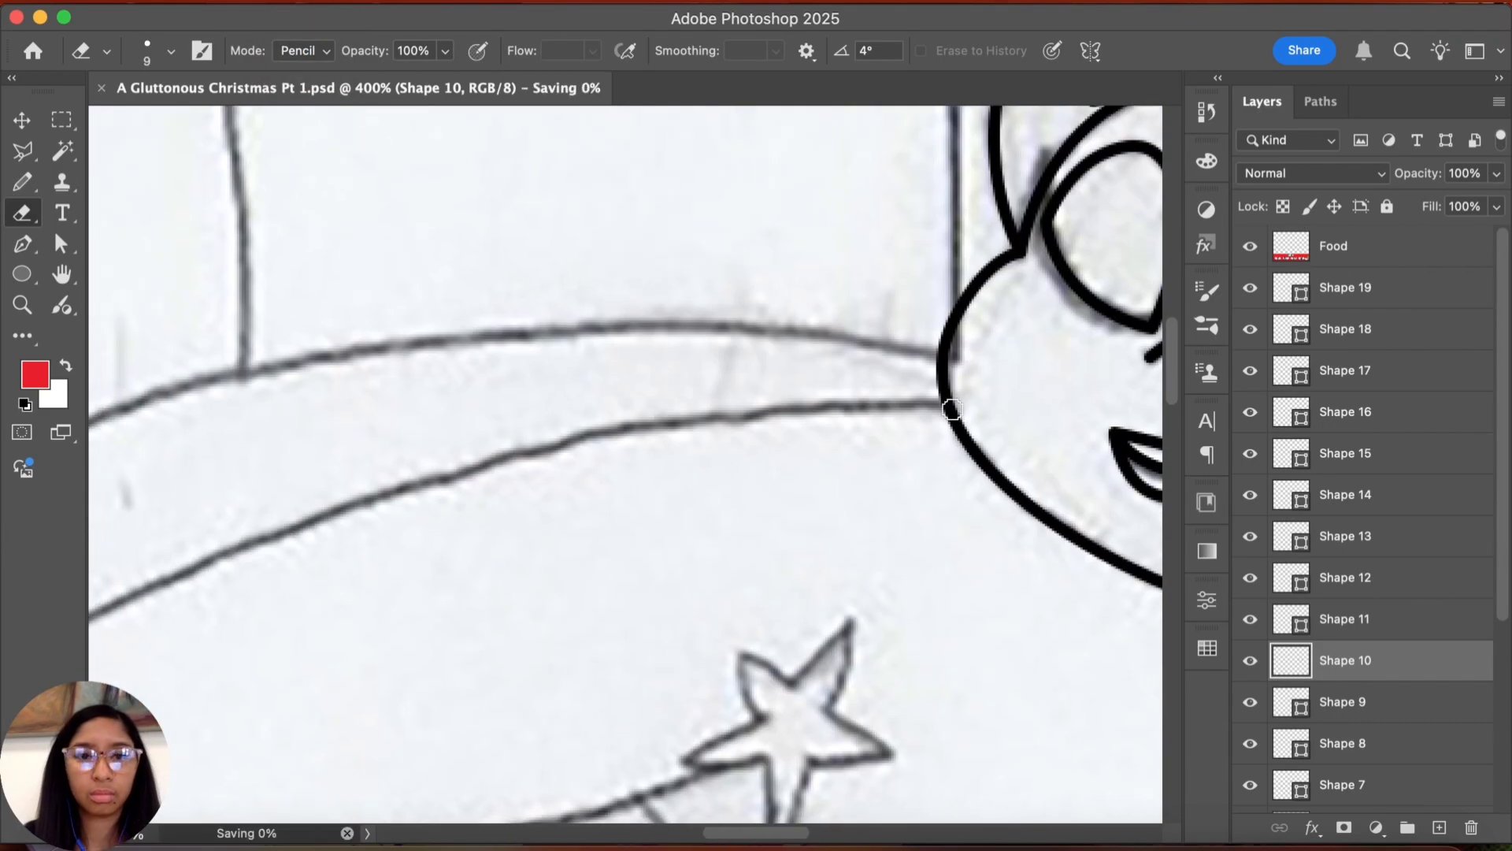
# Step: Trace the body's side as one open curve from the face outline down to the table edge
pyautogui.press('p')
pyautogui.click(943, 399)
pyautogui.moveTo(477, 465); pyautogui.dragTo(304, 519)
pyautogui.press('super+minus')
pyautogui.press('super+minus')
pyautogui.moveTo(236, 652); pyautogui.dragTo(441, 495)
pyautogui.moveTo(347, 670); pyautogui.dragTo(482, 493)
pyautogui.press('super+plus')
pyautogui.press('super+plus')
pyautogui.press('super+plus')
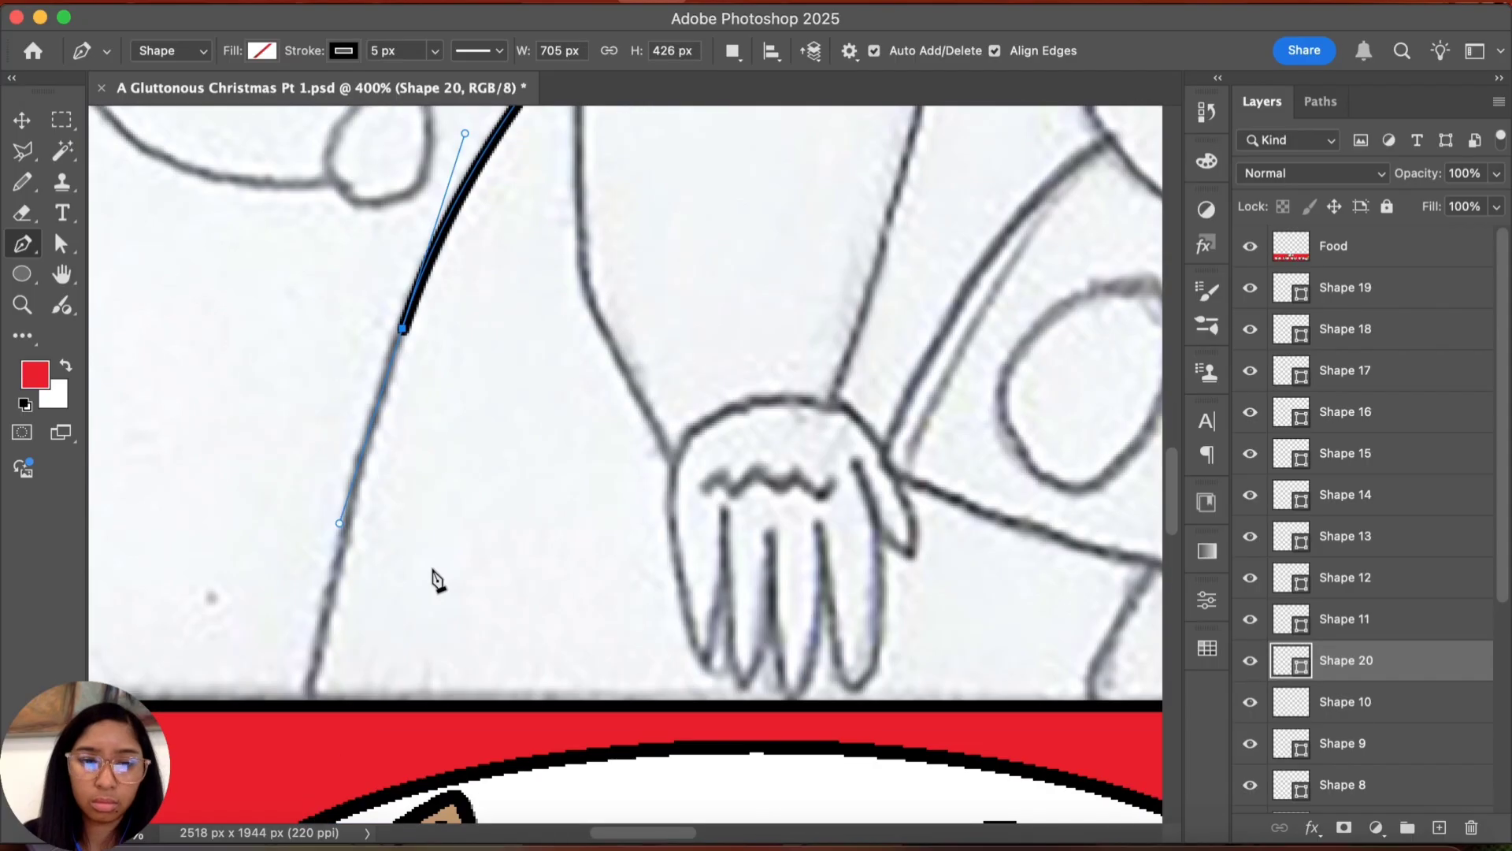
pyautogui.moveTo(225, 713); pyautogui.dragTo(420, 605)
pyautogui.click(432, 647)
pyautogui.press('Return')
# Step: Trace the inner line of the hanging arm from the crease near the shoulder down to the wrist
pyautogui.moveTo(811, 181); pyautogui.dragTo(374, 725)
pyautogui.moveTo(811, 181); pyautogui.dragTo(374, 724)
pyautogui.click(379, 364)
pyautogui.press('super+minus')
pyautogui.press('super+minus')
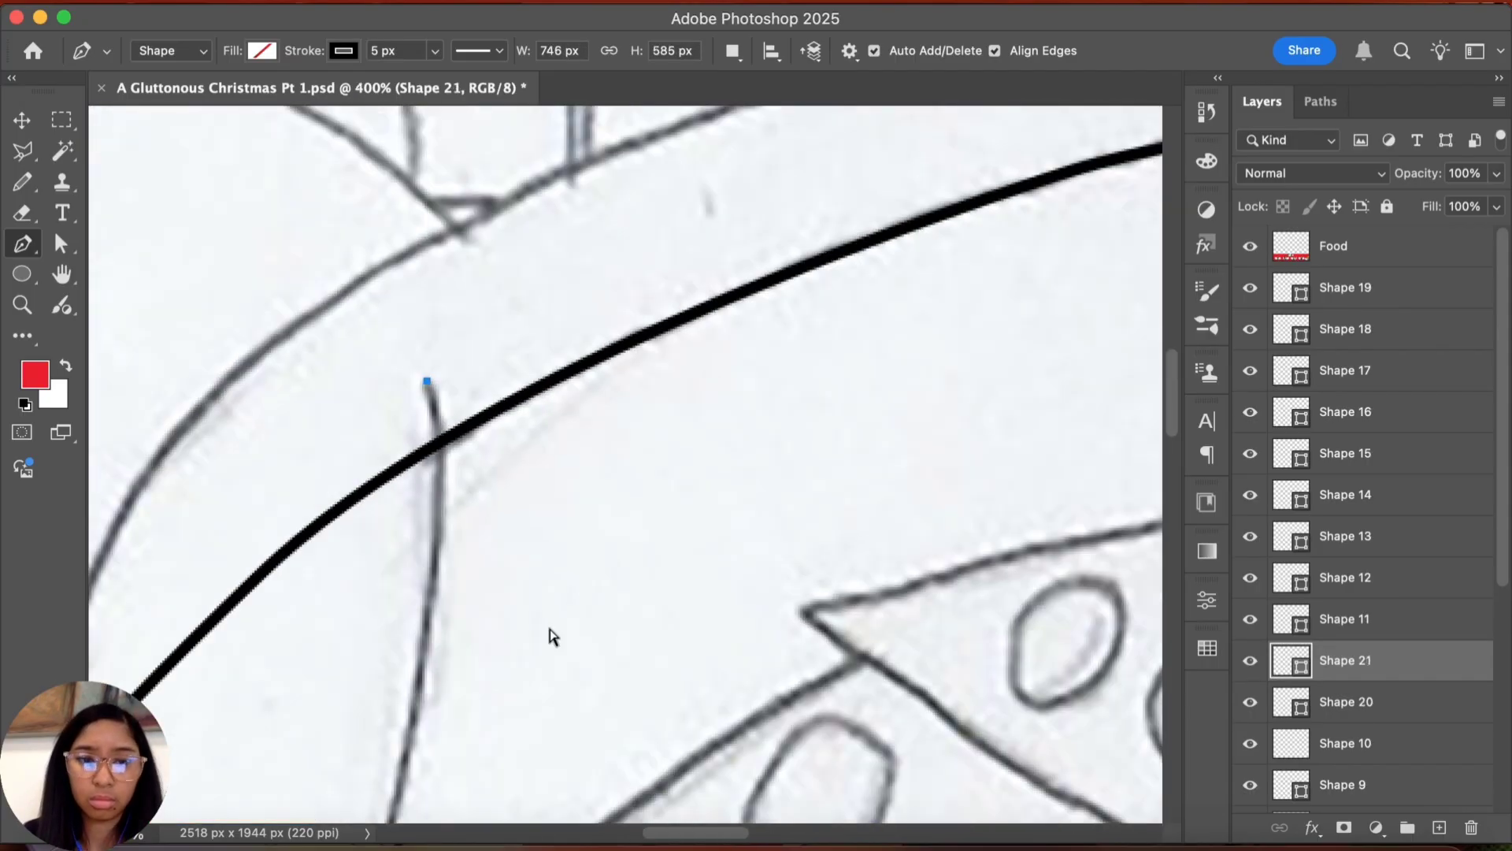
pyautogui.moveTo(475, 686); pyautogui.dragTo(574, 526)
pyautogui.moveTo(559, 548); pyautogui.dragTo(524, 709)
pyautogui.moveTo(559, 632); pyautogui.dragTo(683, 358)
pyautogui.click(593, 583)
pyautogui.press('super+plus')
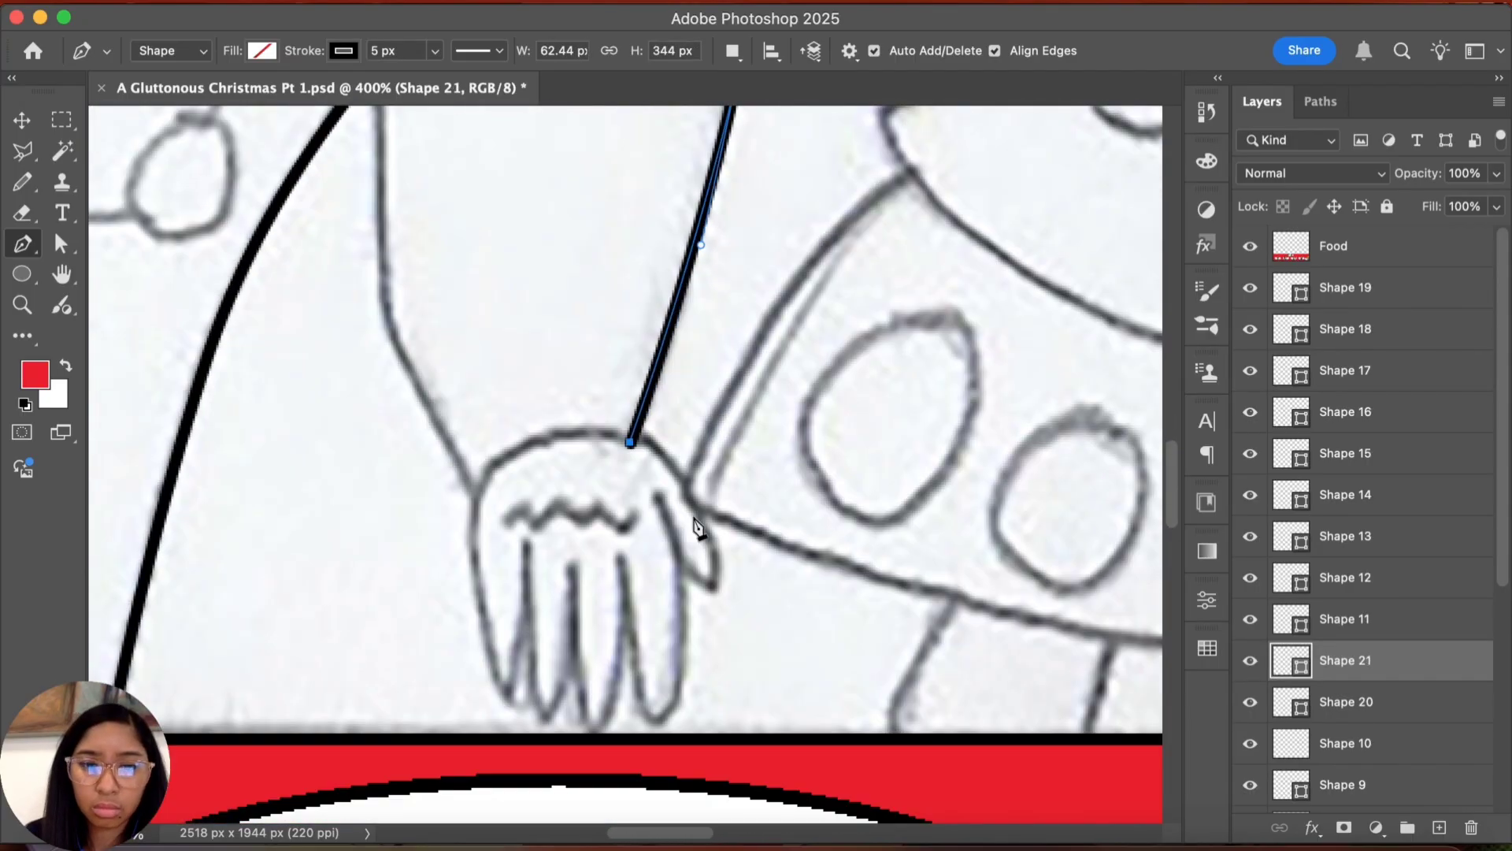
pyautogui.press('a')
pyautogui.click(699, 475)
# Step: Trace the hanging hand's fingers as one continuous path, starting at the base of the thumb
pyautogui.press('super+plus')
pyautogui.press('super+plus')
pyautogui.press('p')
pyautogui.click(676, 504)
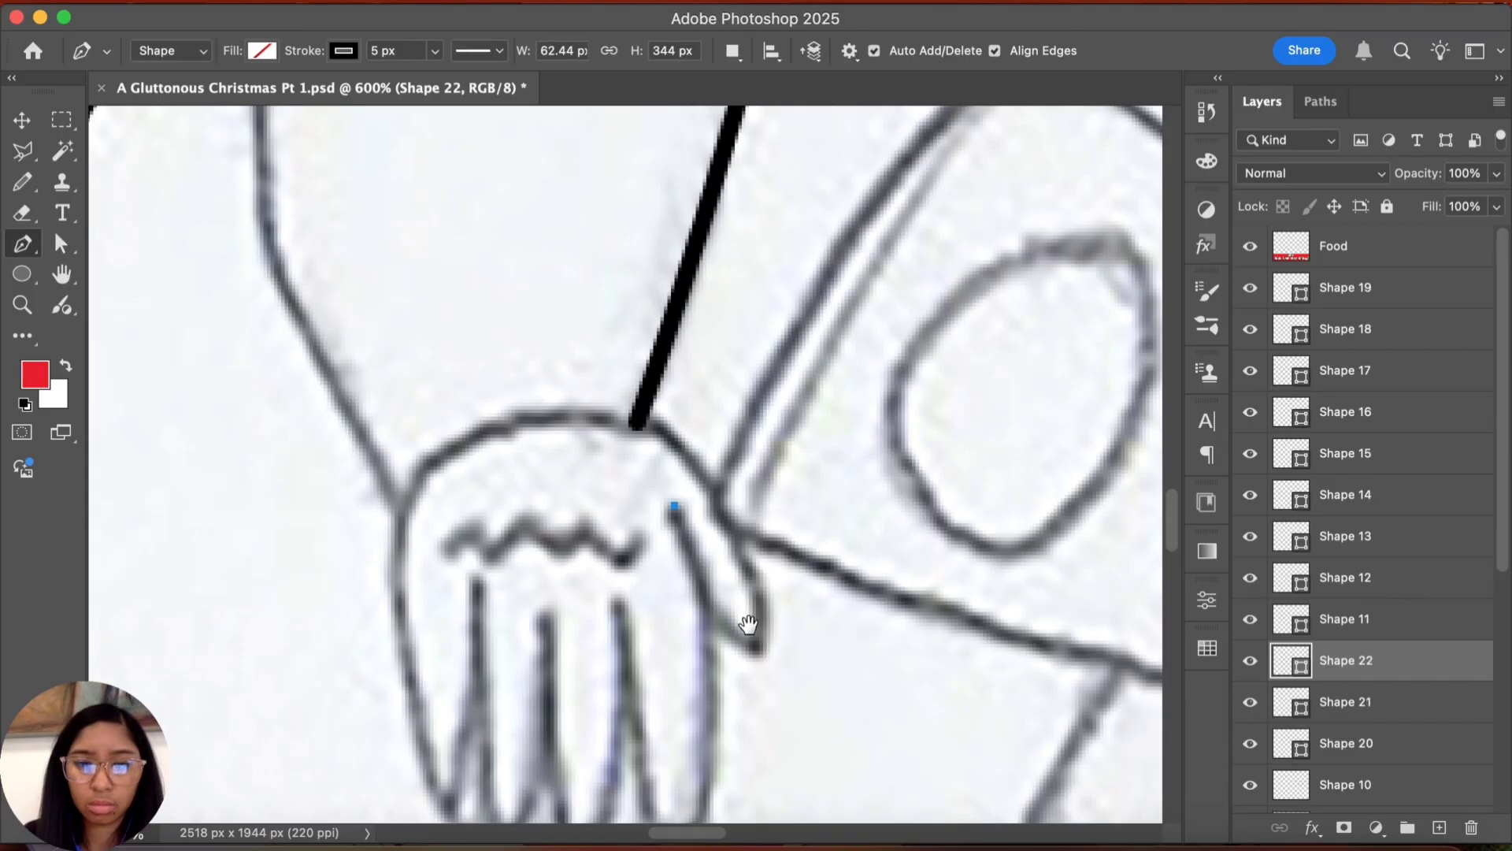
pyautogui.moveTo(745, 625); pyautogui.dragTo(737, 484)
pyautogui.moveTo(708, 562); pyautogui.dragTo(704, 632)
pyautogui.moveTo(672, 709); pyautogui.dragTo(657, 707)
pyautogui.moveTo(641, 609); pyautogui.dragTo(611, 636)
pyautogui.click(616, 463)
pyautogui.moveTo(577, 719); pyautogui.dragTo(553, 718)
pyautogui.moveTo(546, 473); pyautogui.dragTo(545, 429)
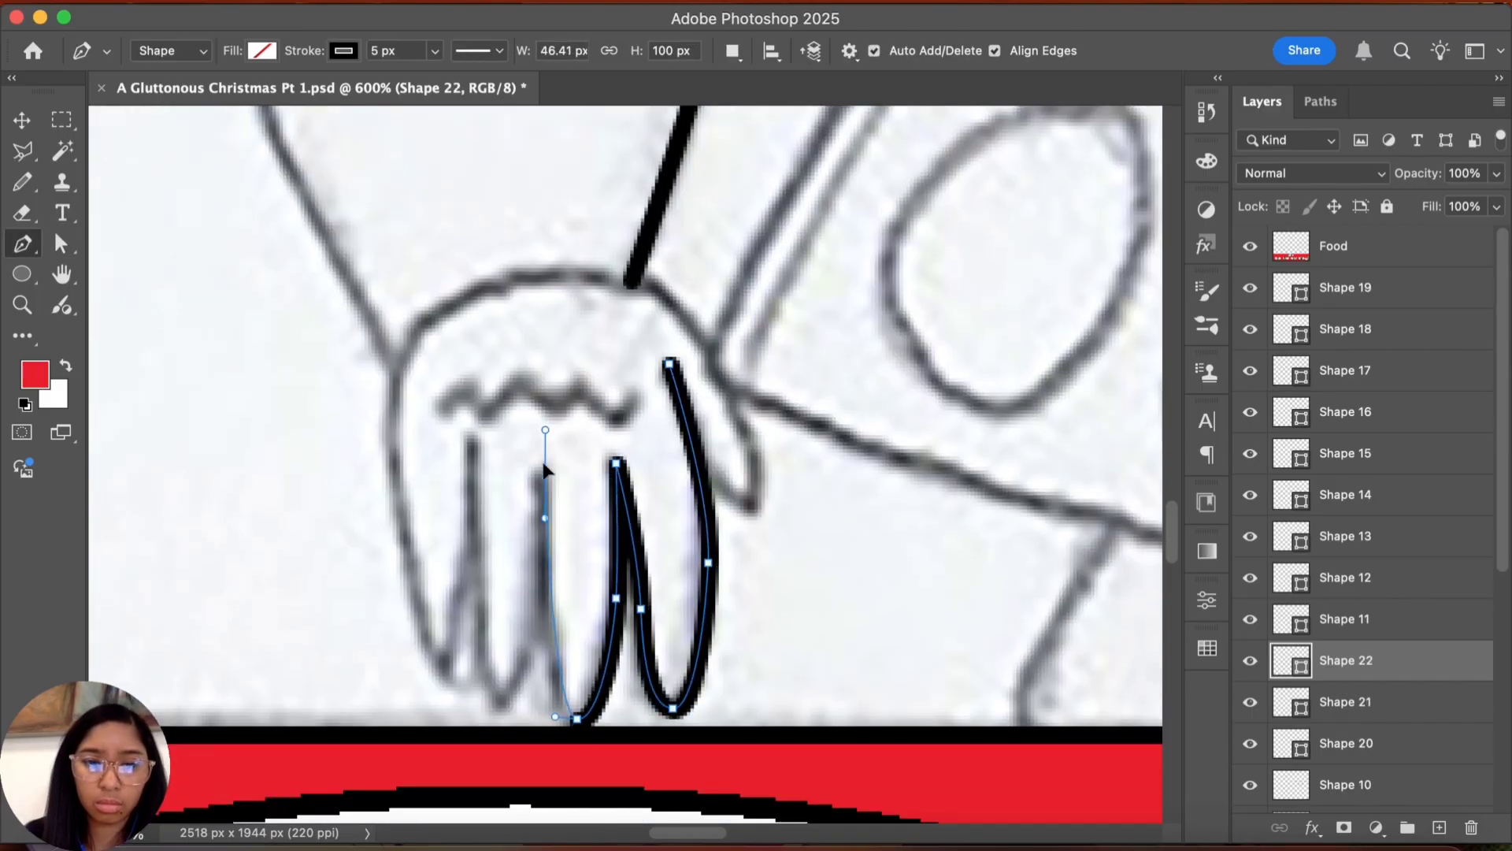
pyautogui.keyDown('alt'); pyautogui.click(546, 473); pyautogui.keyUp('alt')
pyautogui.moveTo(535, 623); pyautogui.dragTo(529, 672)
pyautogui.moveTo(506, 698); pyautogui.dragTo(488, 697)
pyautogui.click(471, 470)
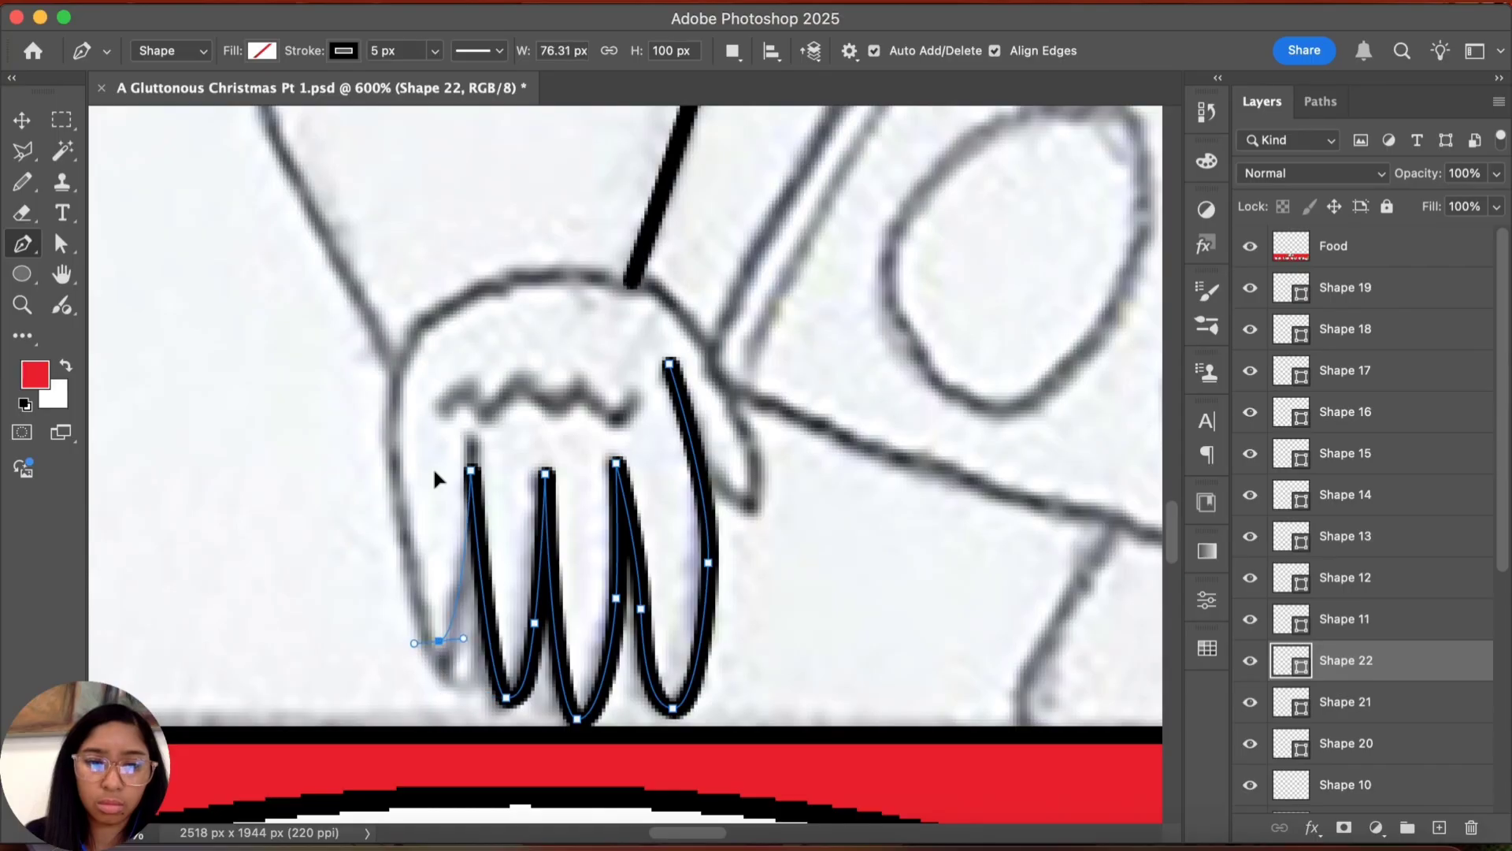
# Step: Continue the hand path up its outer edge, over the back of the wrist and around the thumb
pyautogui.moveTo(393, 389); pyautogui.dragTo(400, 315)
pyautogui.moveTo(523, 278); pyautogui.dragTo(591, 268)
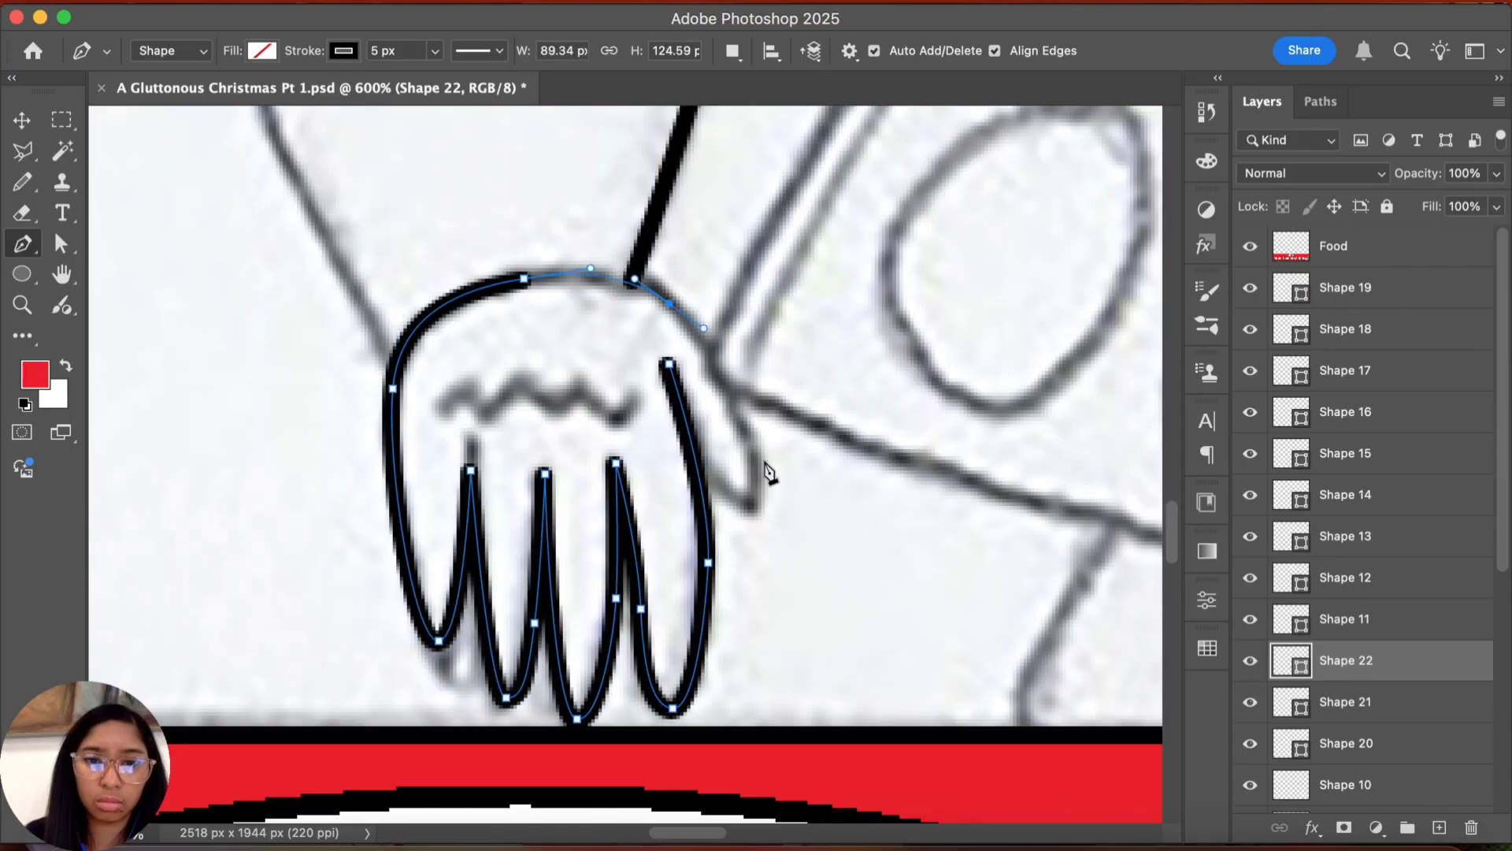
pyautogui.click(739, 438)
pyautogui.click(752, 503)
pyautogui.click(710, 463)
pyautogui.keyDown('super'); pyautogui.click(728, 375); pyautogui.keyUp('super')
pyautogui.scroll(-5, 494, 307)
pyautogui.hscroll(4, 494, 308)
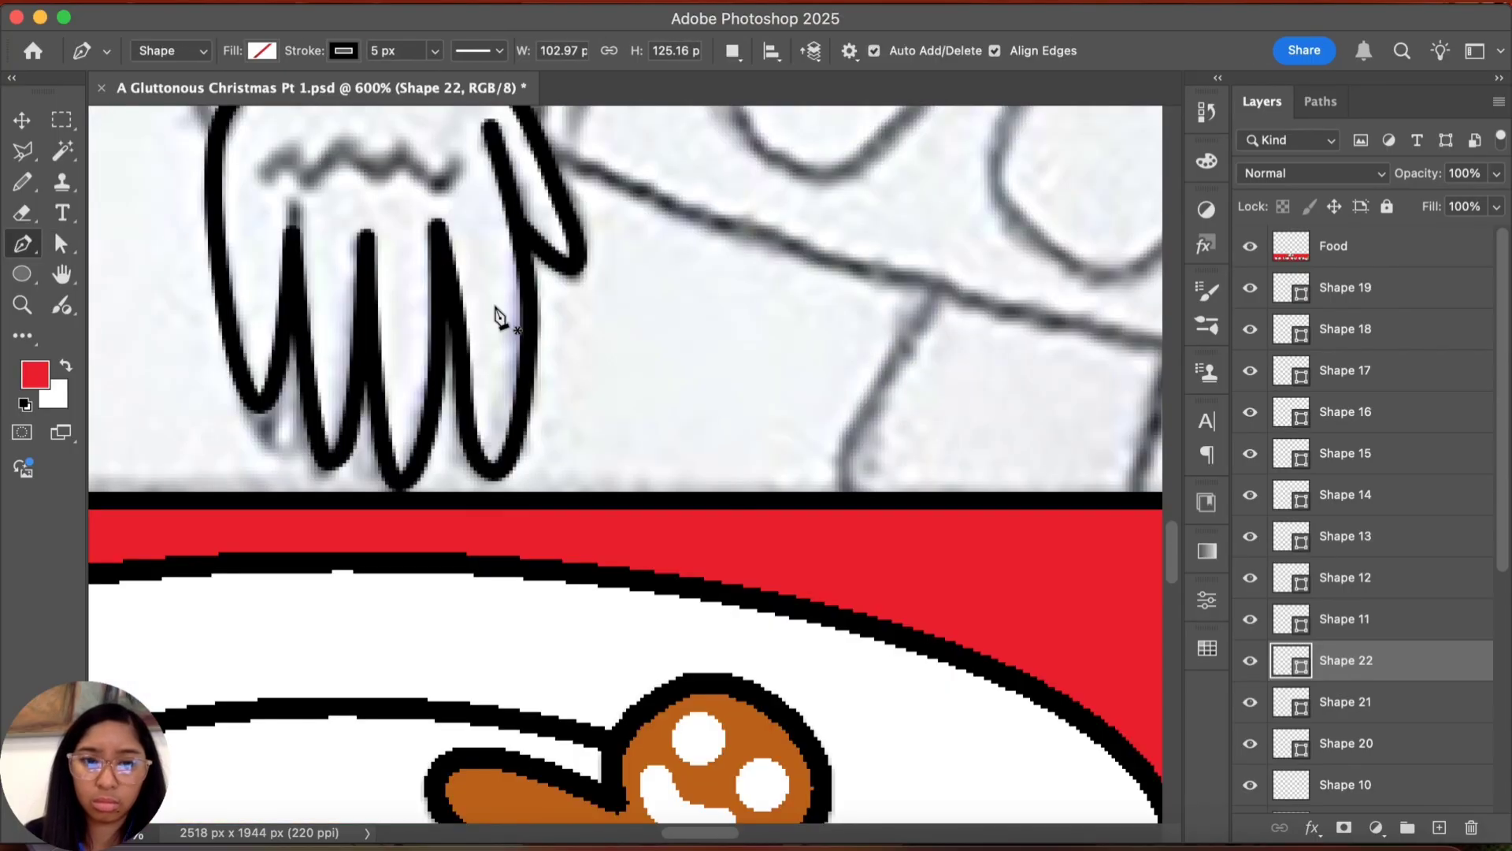
# Step: Trace the wavy knuckle line across the back of the hanging hand
pyautogui.scroll(5, 497, 315)
pyautogui.hscroll(-4, 497, 315)
pyautogui.click(488, 422)
pyautogui.moveTo(596, 427); pyautogui.dragTo(605, 427)
pyautogui.moveTo(617, 407); pyautogui.dragTo(666, 432)
pyautogui.click(679, 414)
pyautogui.press('Escape')
# Step: Trace the outer arm line from the wrist up over the shoulder to the face outline, adjusting its last curve handle
pyautogui.scroll(5, 449, 357)
pyautogui.click(595, 533)
pyautogui.scroll(8, 538, 351)
pyautogui.press('super+minus')
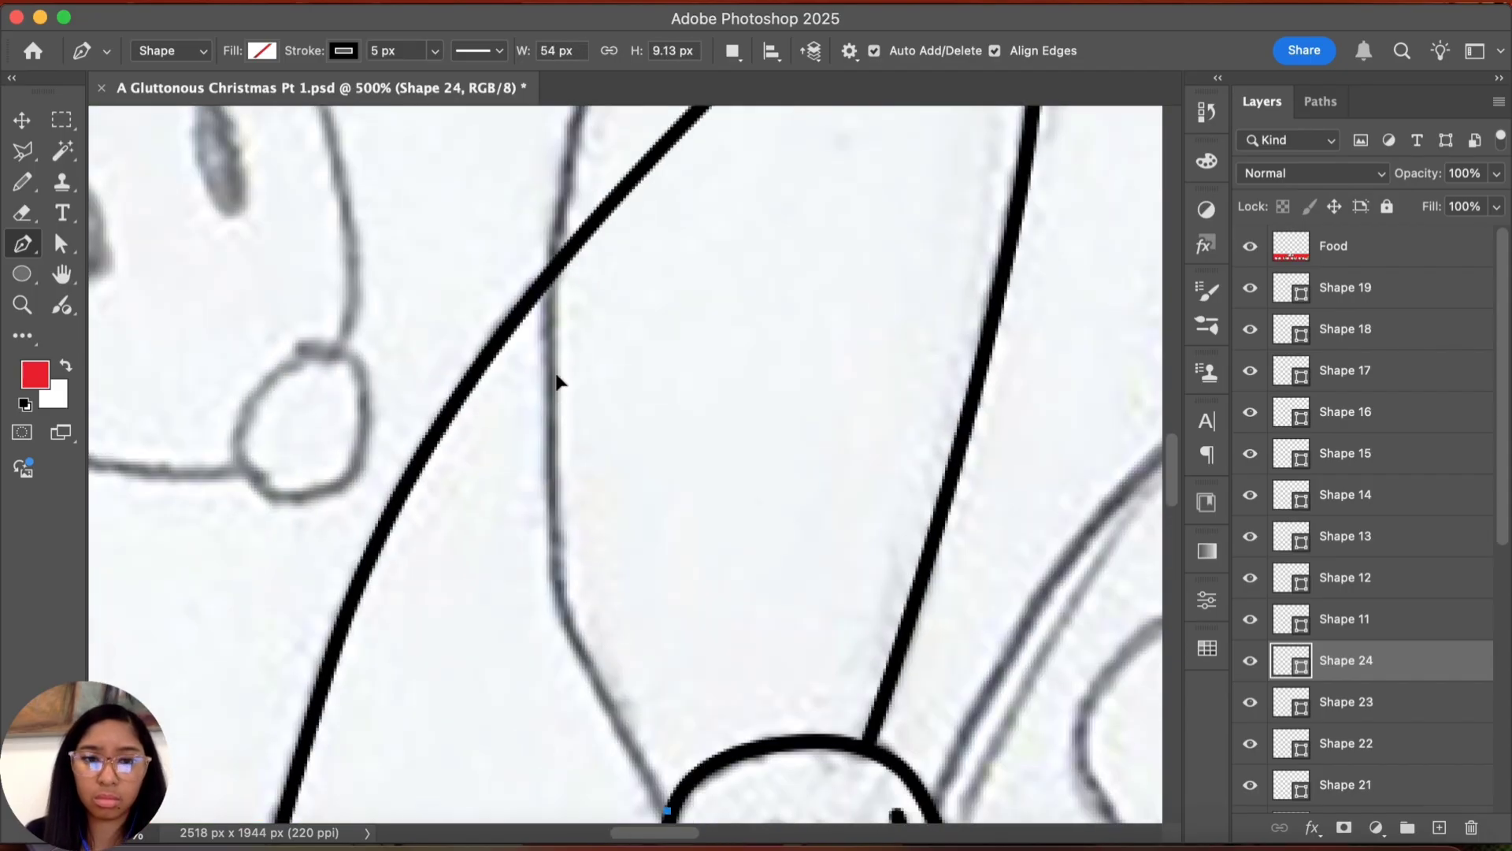
pyautogui.moveTo(552, 394); pyautogui.dragTo(560, 145)
pyautogui.moveTo(648, 334); pyautogui.dragTo(580, 675)
pyautogui.press('super+minus')
pyautogui.press('super+minus')
pyautogui.moveTo(729, 320); pyautogui.dragTo(638, 456)
pyautogui.moveTo(640, 331); pyautogui.dragTo(794, 219)
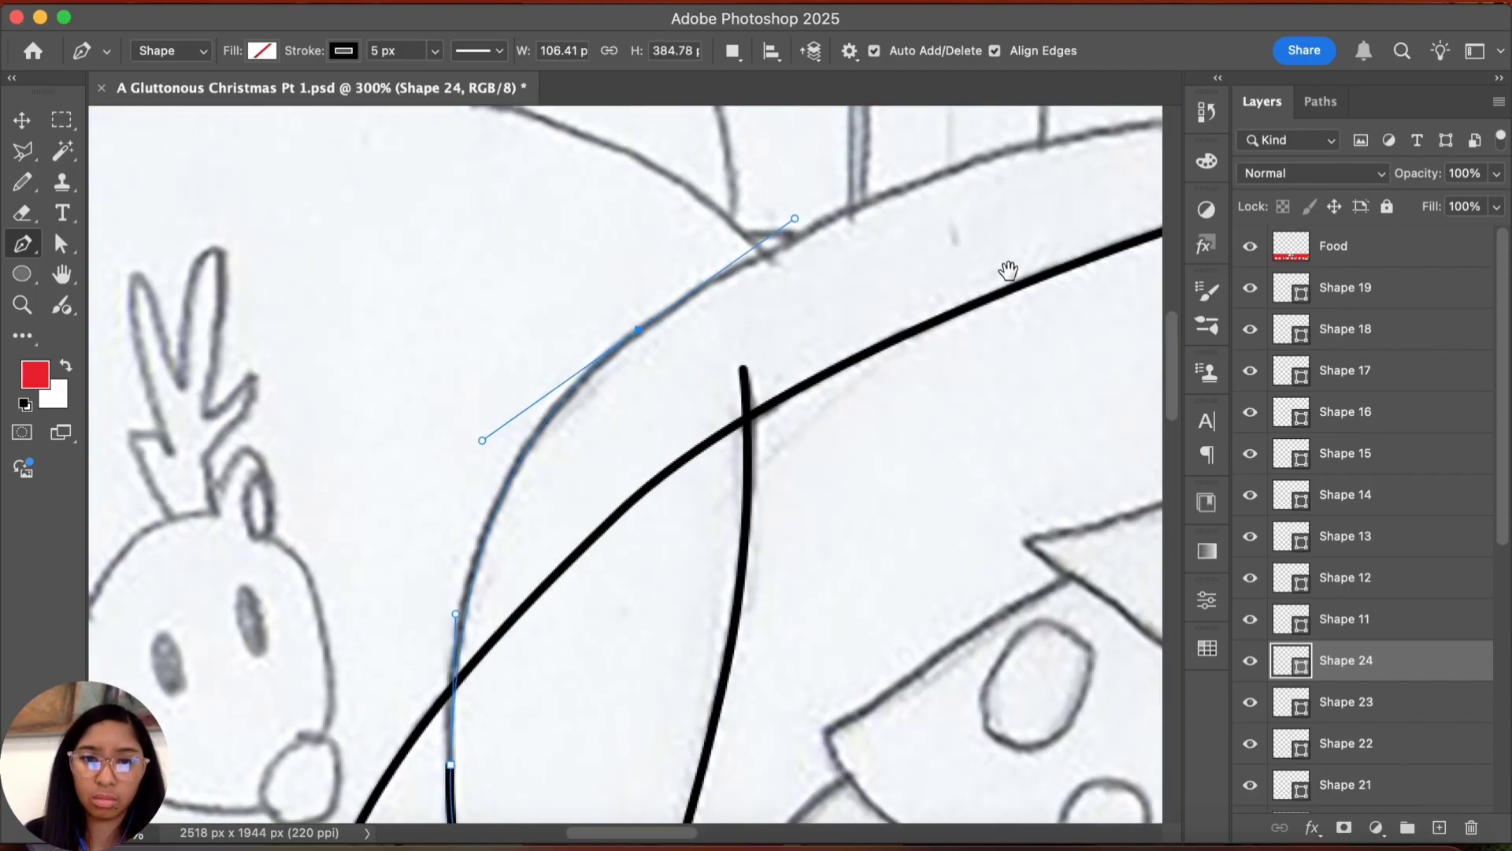
pyautogui.moveTo(1006, 270); pyautogui.dragTo(421, 499)
pyautogui.moveTo(980, 357); pyautogui.dragTo(1045, 363)
pyautogui.keyDown('super'); pyautogui.moveTo(913, 350); pyautogui.dragTo(419, 300); pyautogui.keyUp('super')
pyautogui.moveTo(603, 438); pyautogui.dragTo(935, 389)
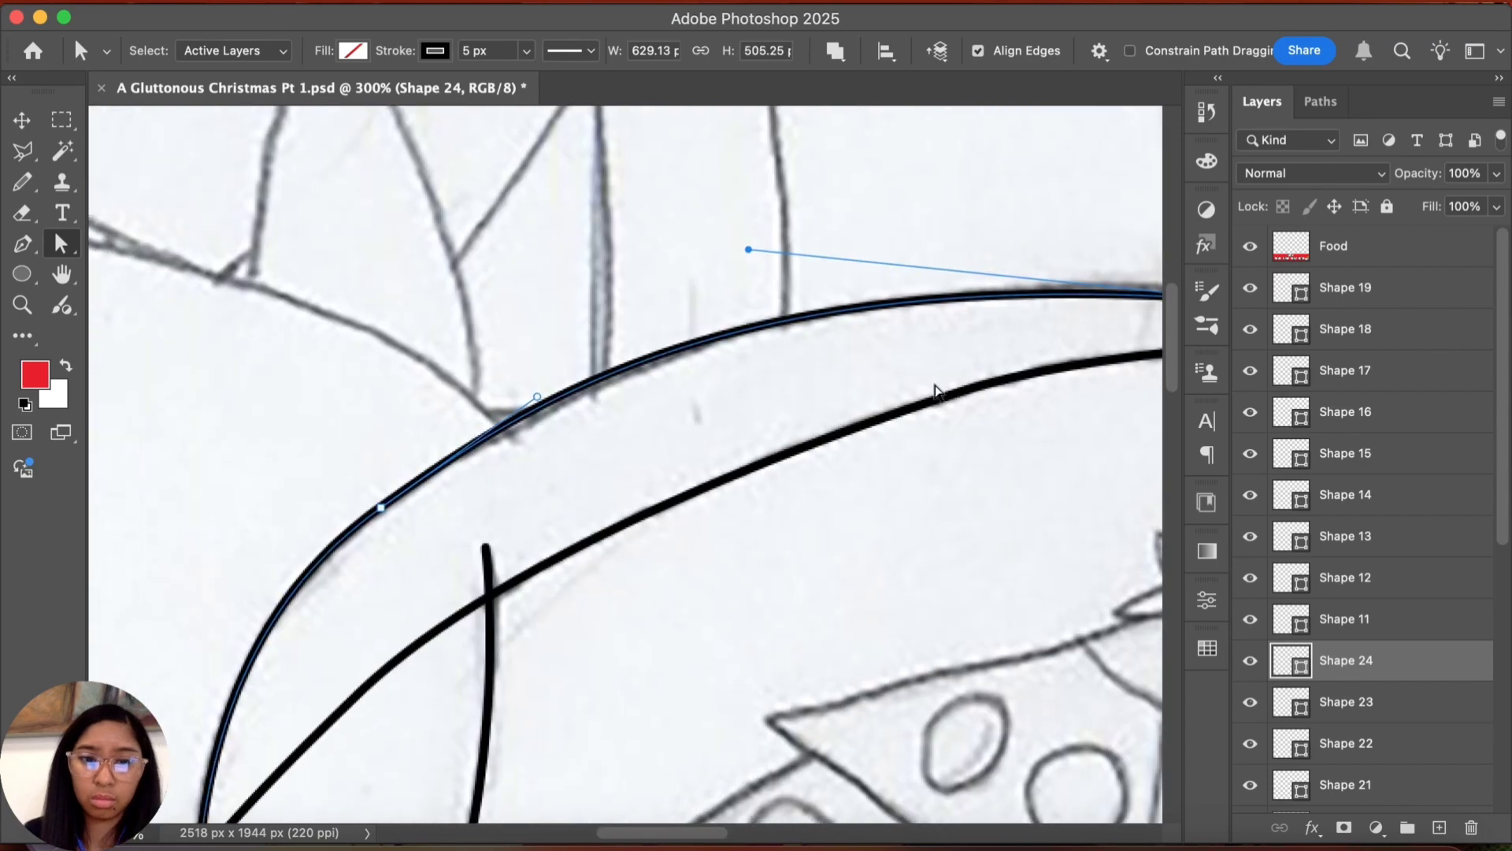
pyautogui.press('Escape')
# Step: Select the body curve's Shape 20 layer and rasterize it
pyautogui.moveTo(431, 706); pyautogui.dragTo(615, 476)
pyautogui.press('super+plus')
pyautogui.press('v')
pyautogui.press('a')
pyautogui.press('v')
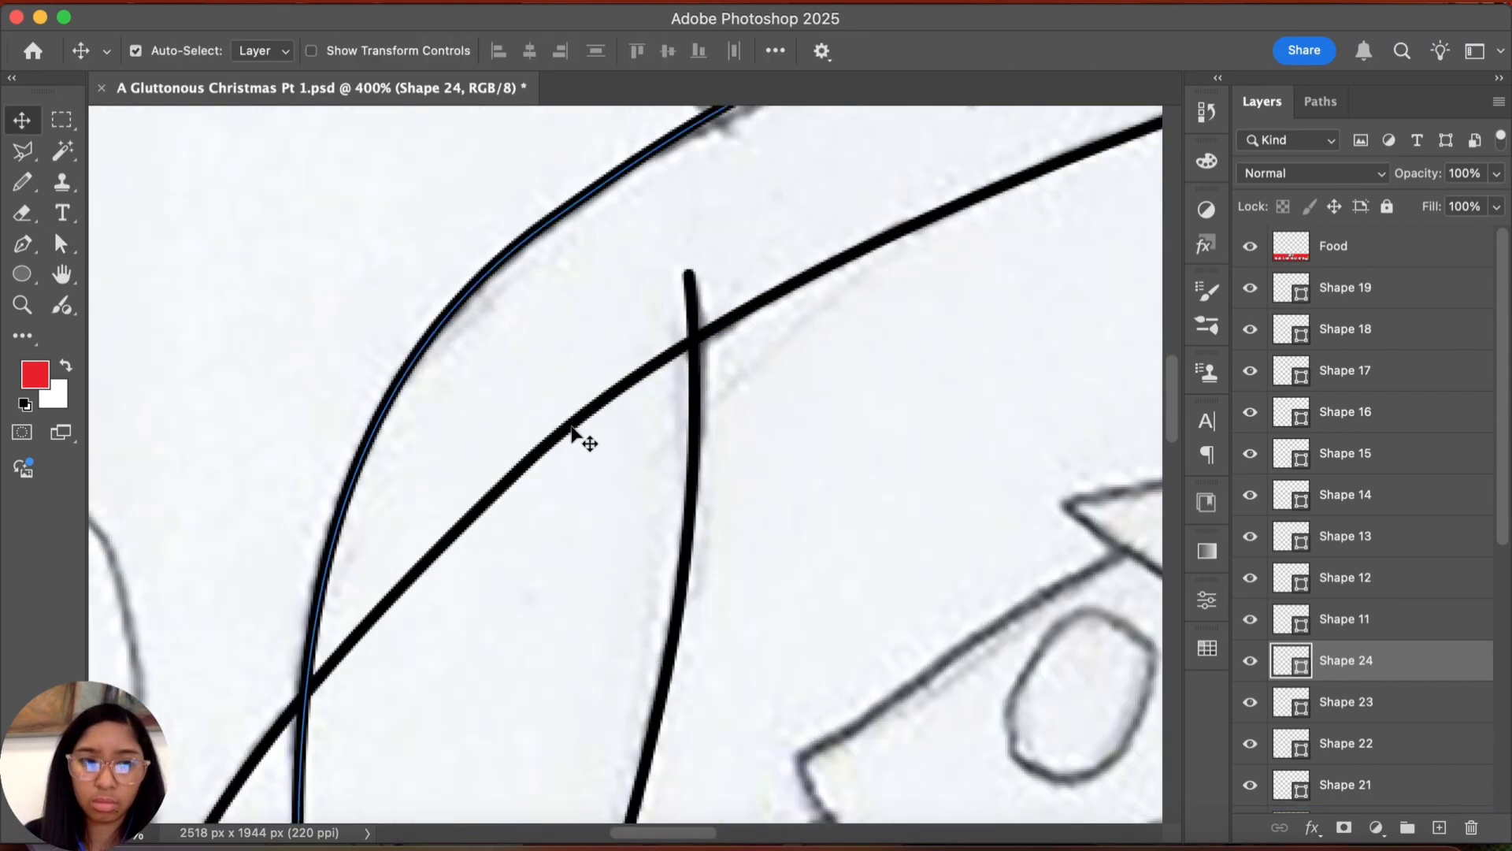
pyautogui.click(526, 465)
pyautogui.press('a')
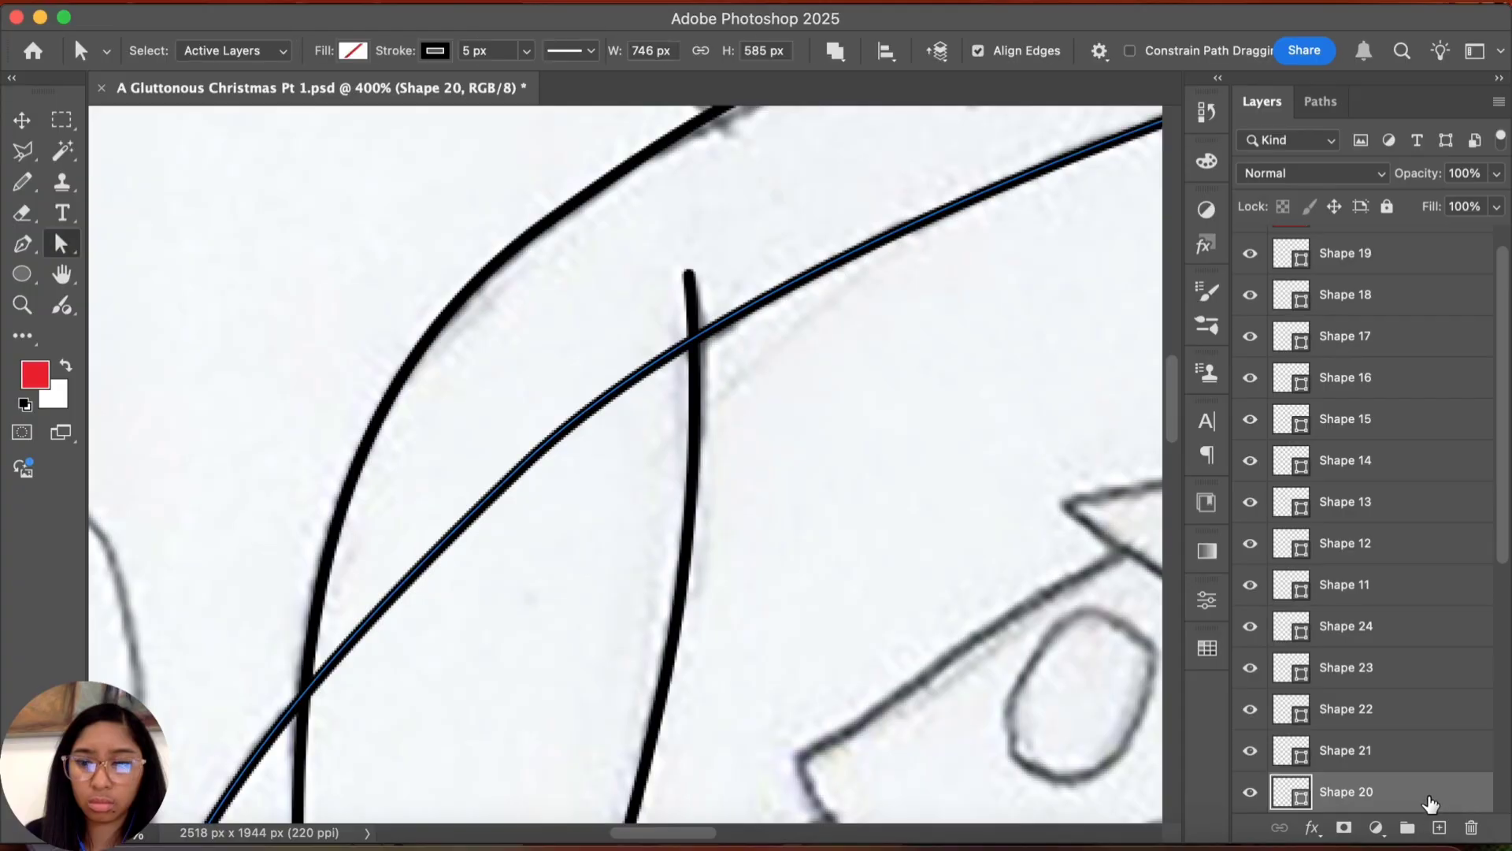
pyautogui.rightClick(1432, 796)
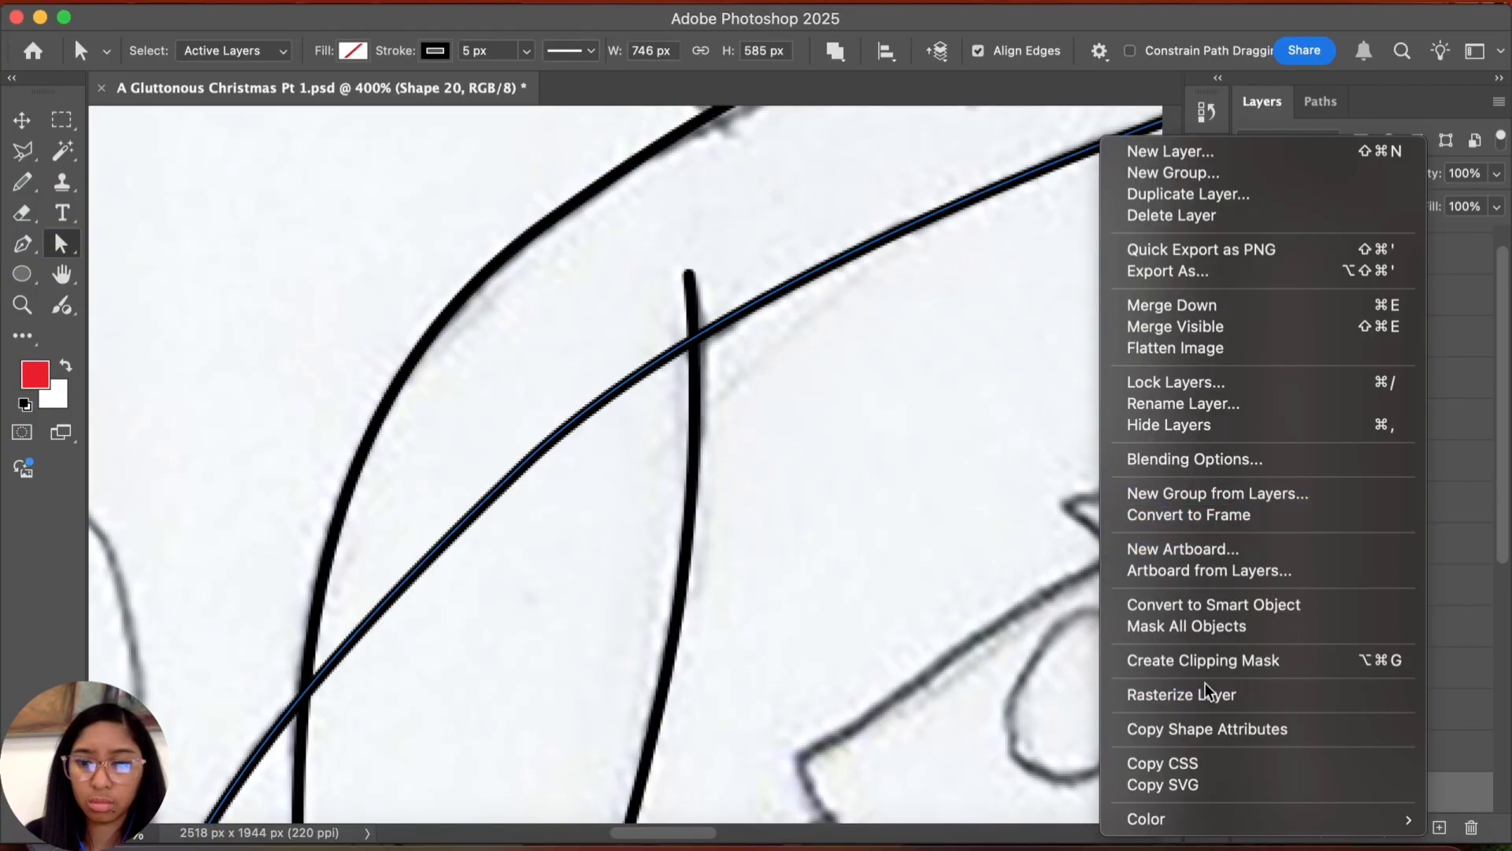
pyautogui.click(1231, 697)
# Step: Erase the part of the body line that crosses the arm, using an eraser tip of about 36 px
pyautogui.press('e')
pyautogui.press(']')
pyautogui.press(']')
pyautogui.press(']')
pyautogui.press(']')
pyautogui.press(']')
pyautogui.press(']')
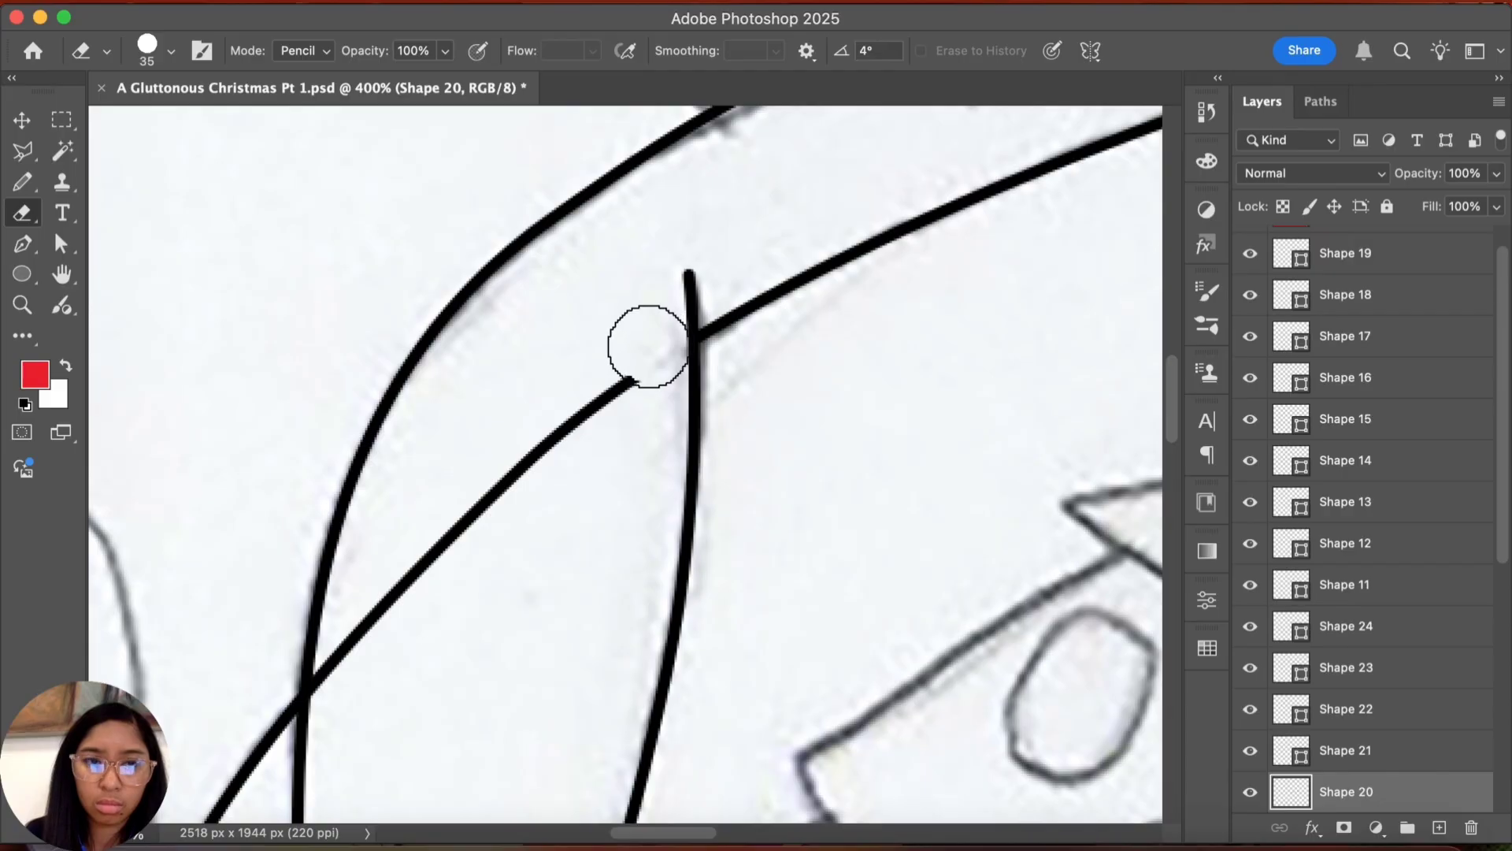
pyautogui.click(171, 53)
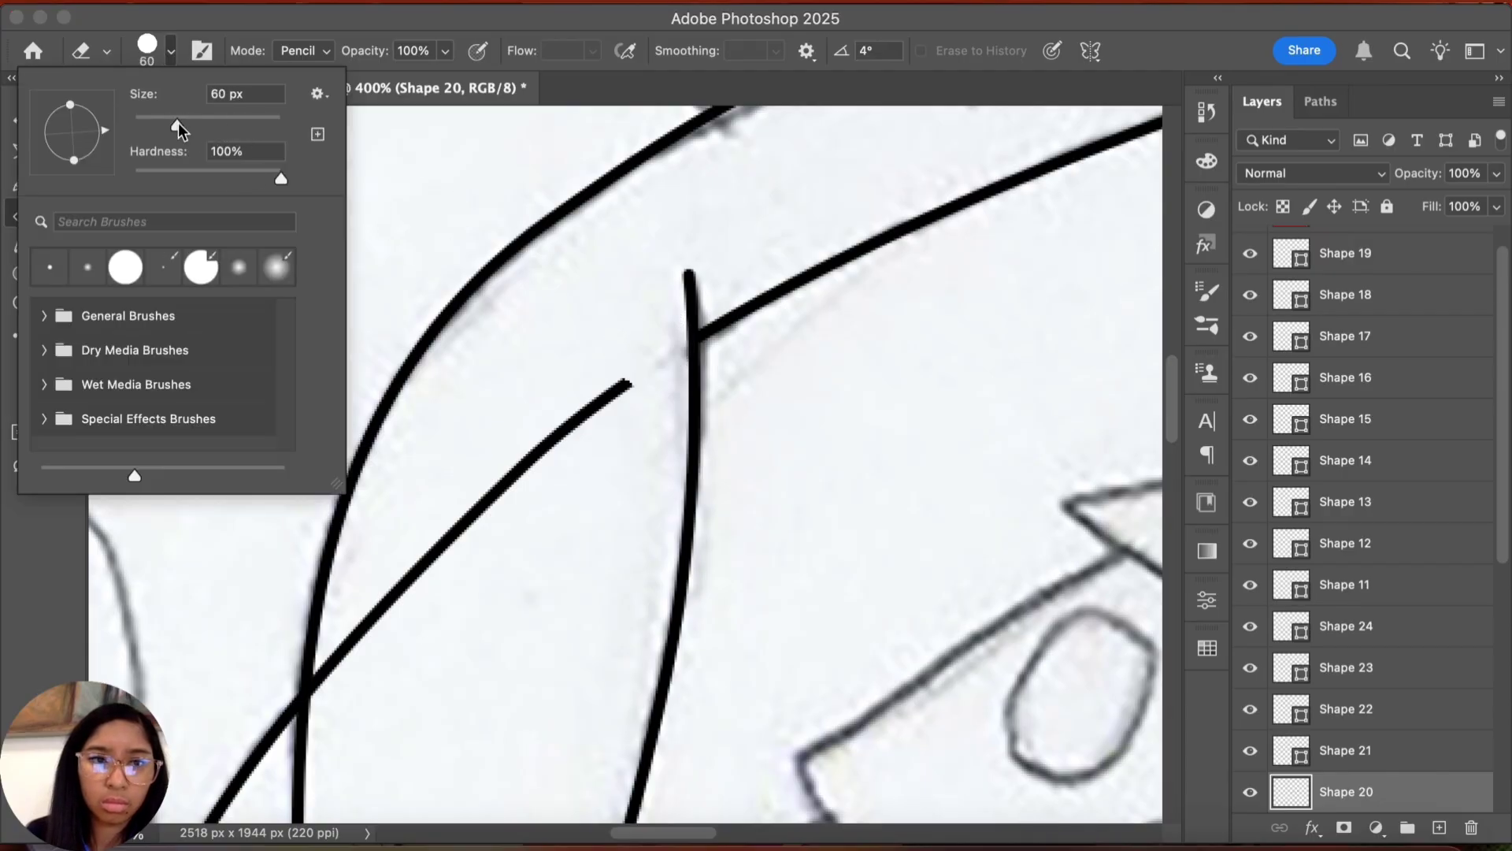
pyautogui.moveTo(178, 122); pyautogui.dragTo(160, 126)
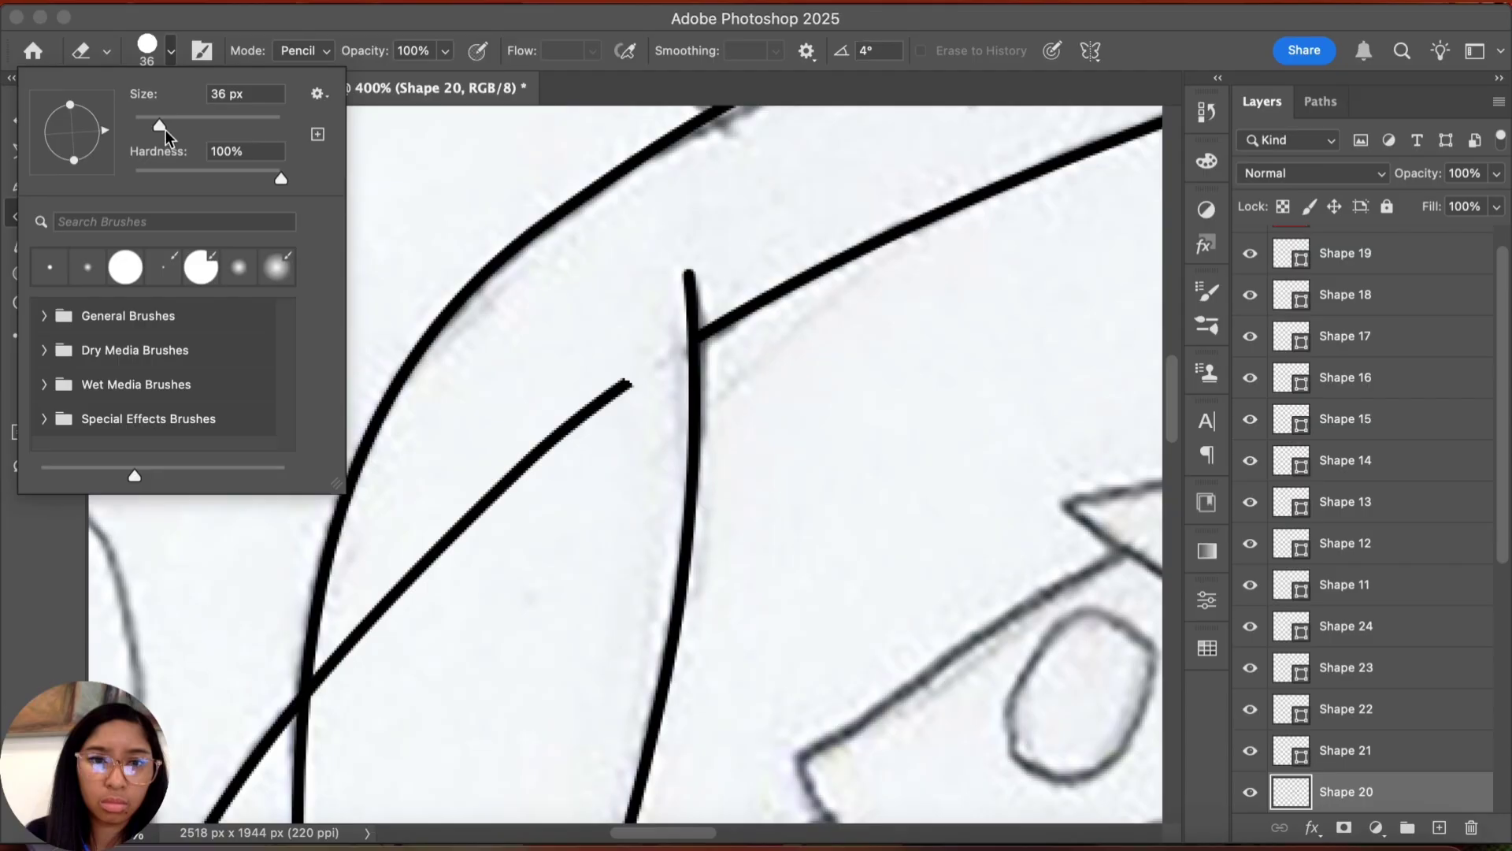
pyautogui.moveTo(625, 383)
pyautogui.mouseDown()
pyautogui.moveTo(533, 457)
pyautogui.moveTo(351, 700)
pyautogui.moveTo(456, 523)
pyautogui.mouseUp()
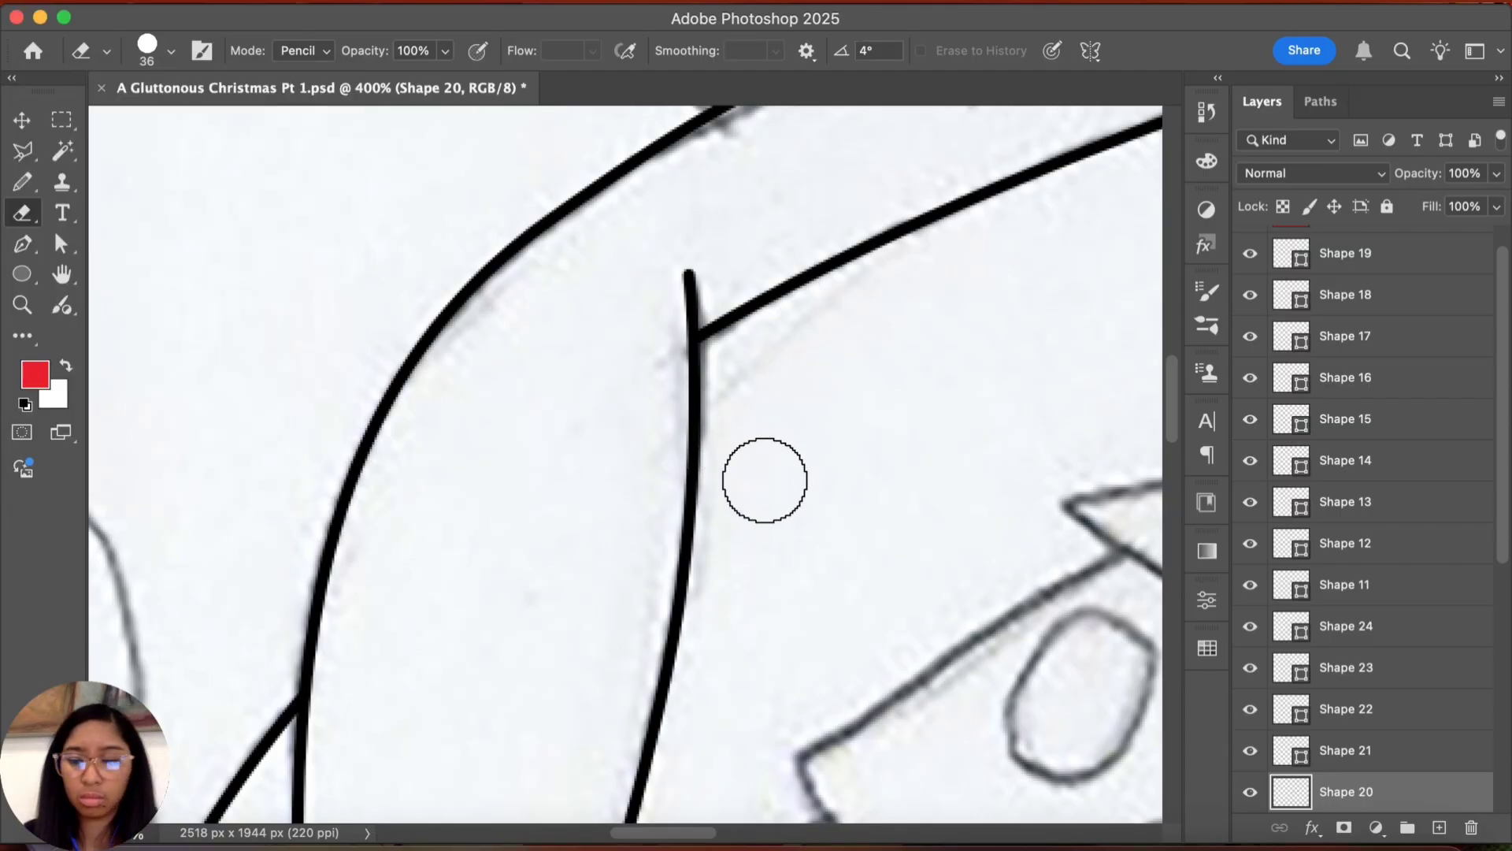
# Step: Save the document with the inked arm and body lines
pyautogui.press('super+minus')
pyautogui.press('super+minus')
pyautogui.press('super+minus')
pyautogui.press('super+minus')
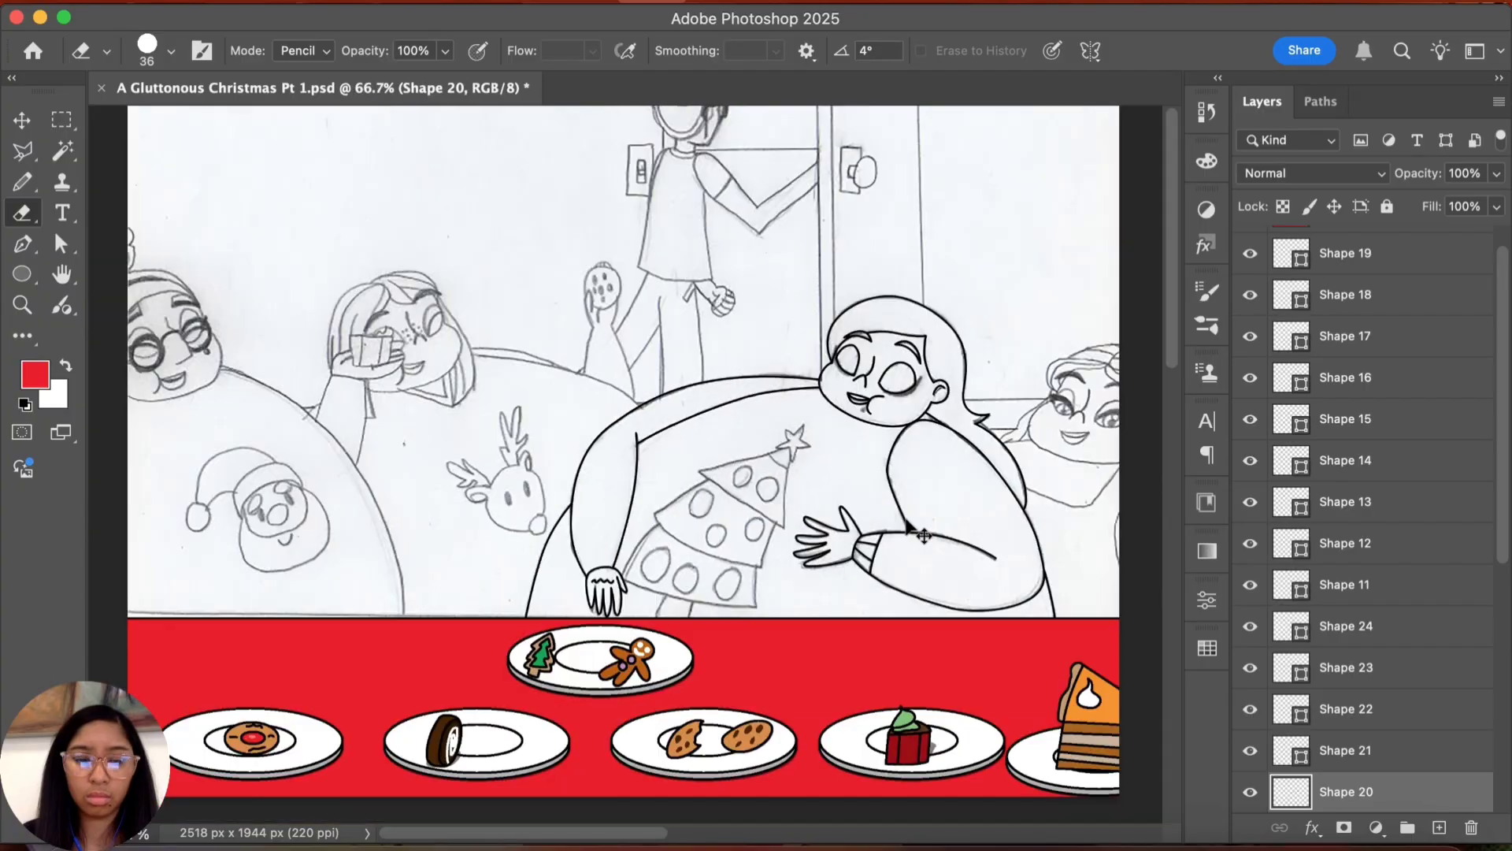
pyautogui.press('super+s')
# Step: Examine the inked face and arm lines up close, along with the lower part of the layer stack
pyautogui.hscroll(5, 735, 377)
pyautogui.scroll(-2, 734, 377)
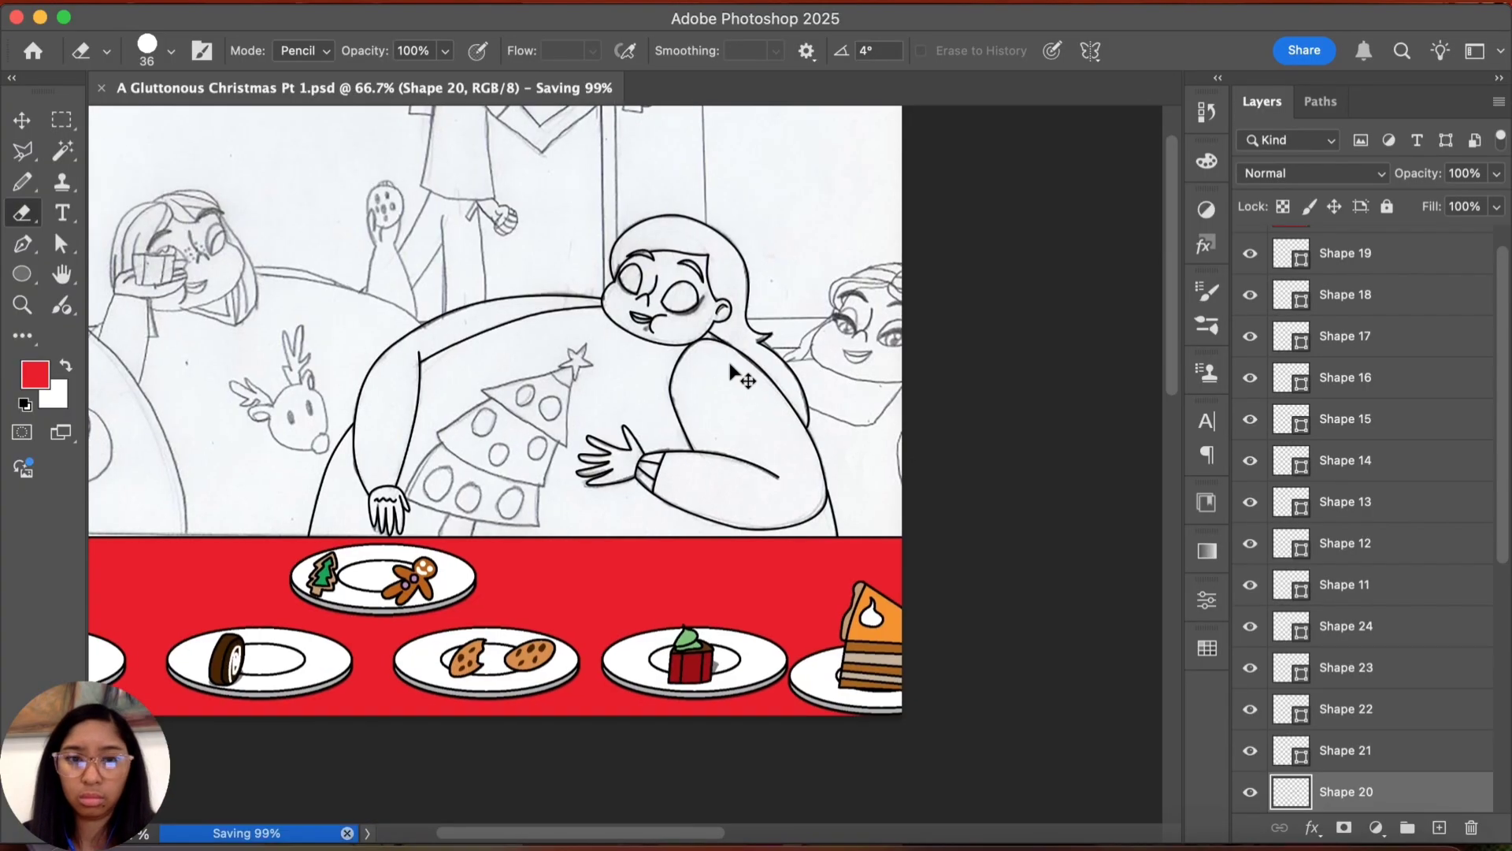
pyautogui.press('super+plus')
pyautogui.press('super+plus')
pyautogui.moveTo(591, 314); pyautogui.dragTo(543, 661)
pyautogui.press('super+plus')
pyautogui.moveTo(847, 418)
pyautogui.mouseDown()
pyautogui.moveTo(805, 380)
pyautogui.moveTo(698, 591)
pyautogui.moveTo(649, 643)
pyautogui.mouseUp()
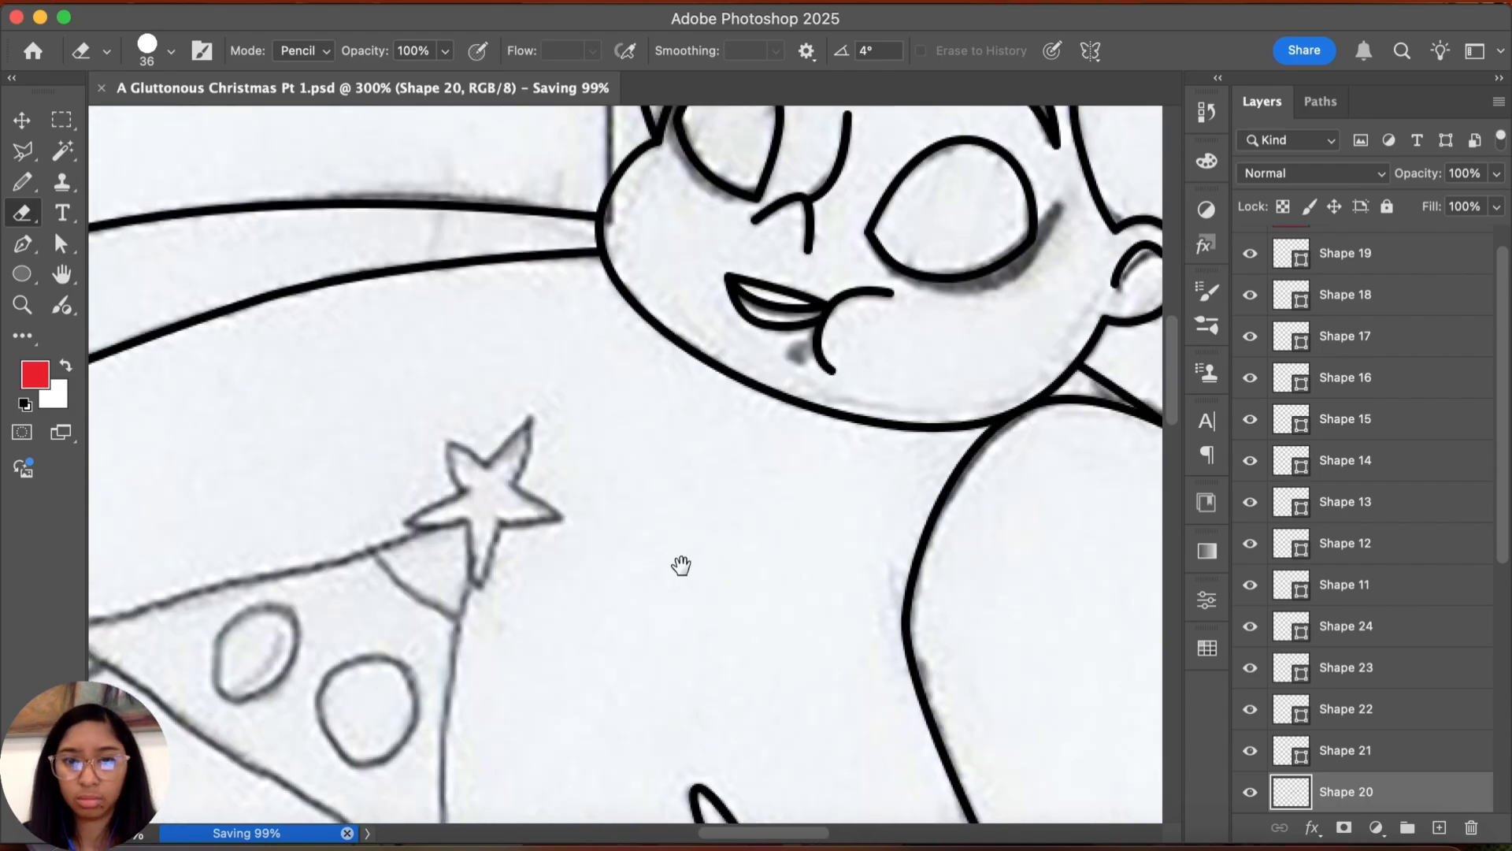
pyautogui.moveTo(680, 566); pyautogui.dragTo(532, 622)
pyautogui.hscroll(-5, 719, 642)
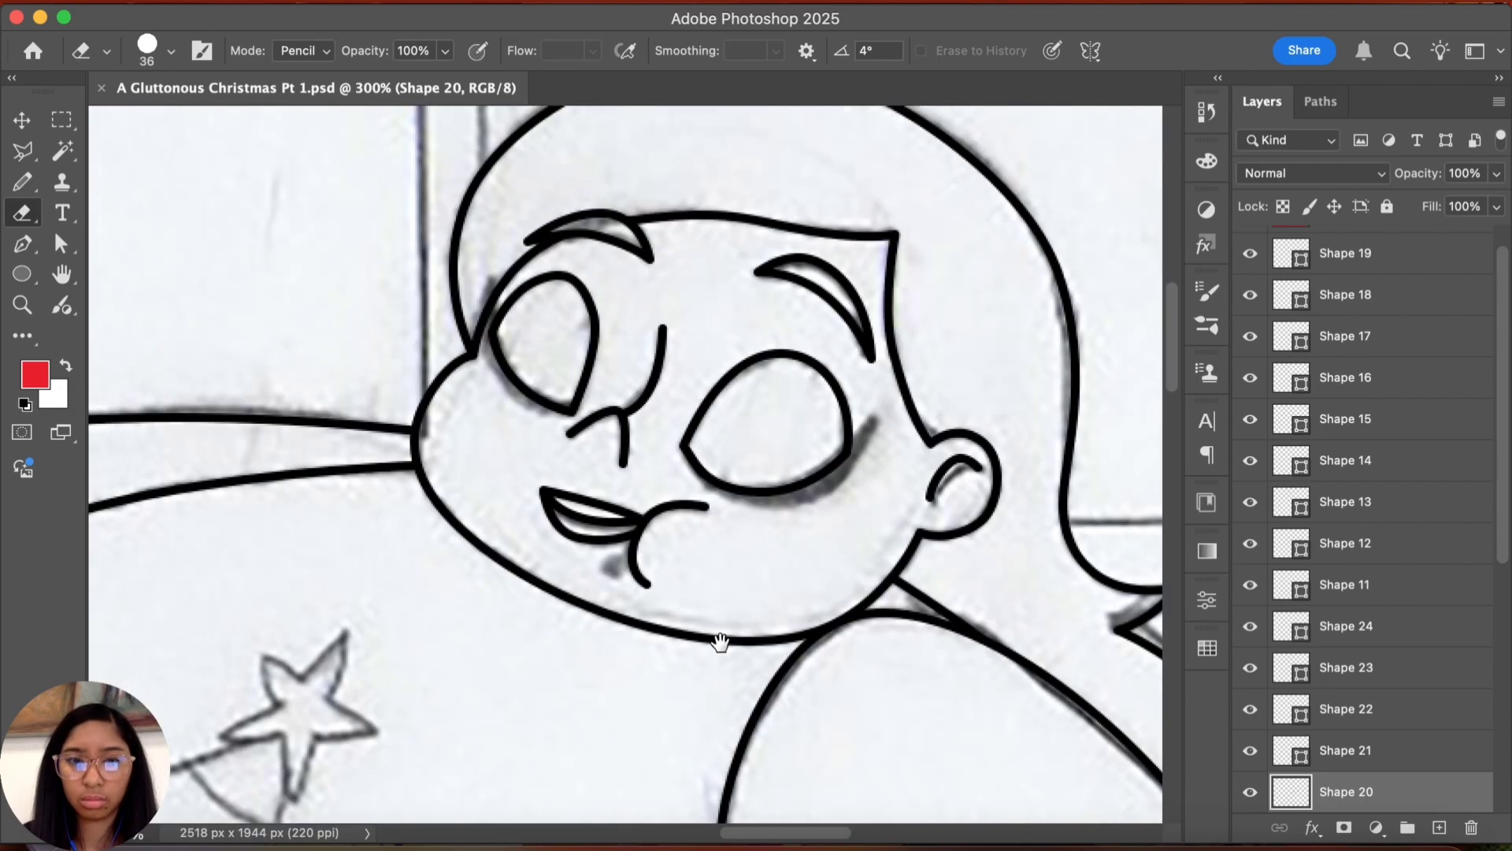
pyautogui.hscroll(2, 687, 644)
pyautogui.scroll(-5, 1401, 735)
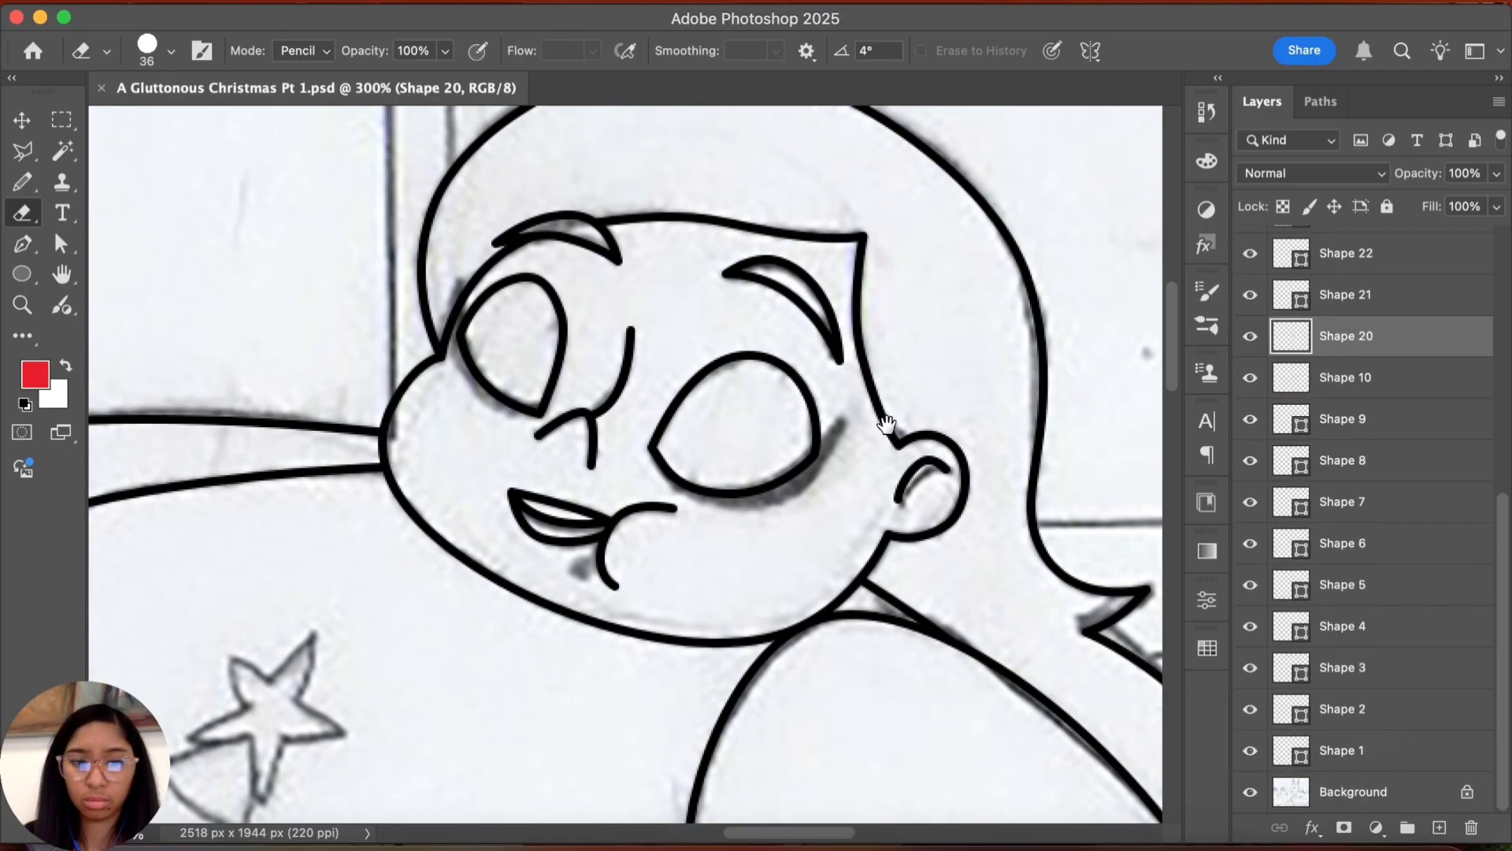
# Step: Trace the star on top of the sweater's Christmas tree as a closed straight-edged Pen shape
pyautogui.moveTo(424, 719); pyautogui.dragTo(704, 498)
pyautogui.press('p')
pyautogui.press('super+plus')
pyautogui.press('super+plus')
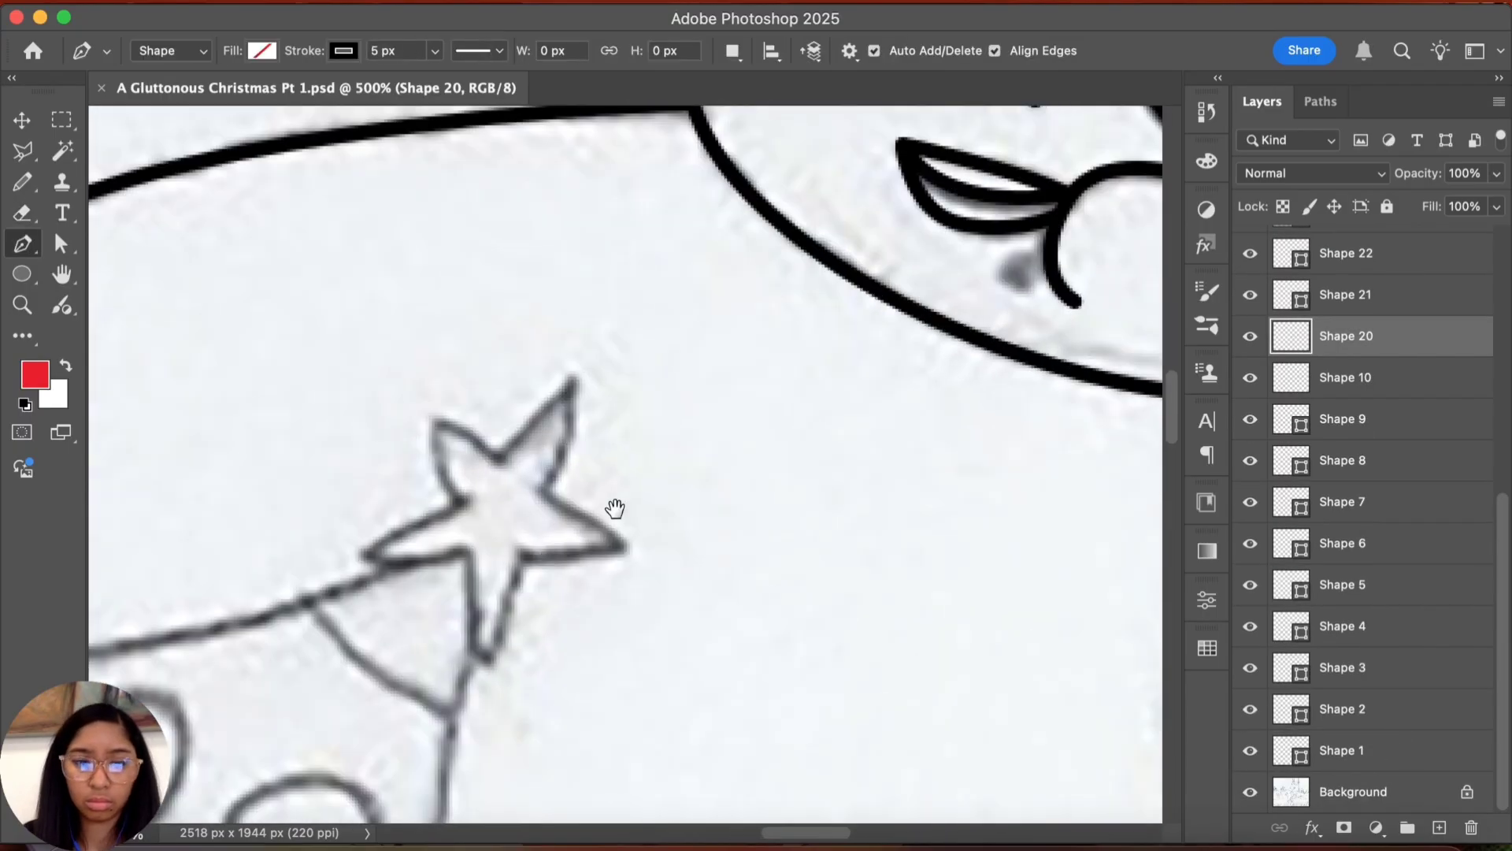
pyautogui.hscroll(-3, 615, 509)
pyautogui.click(601, 497)
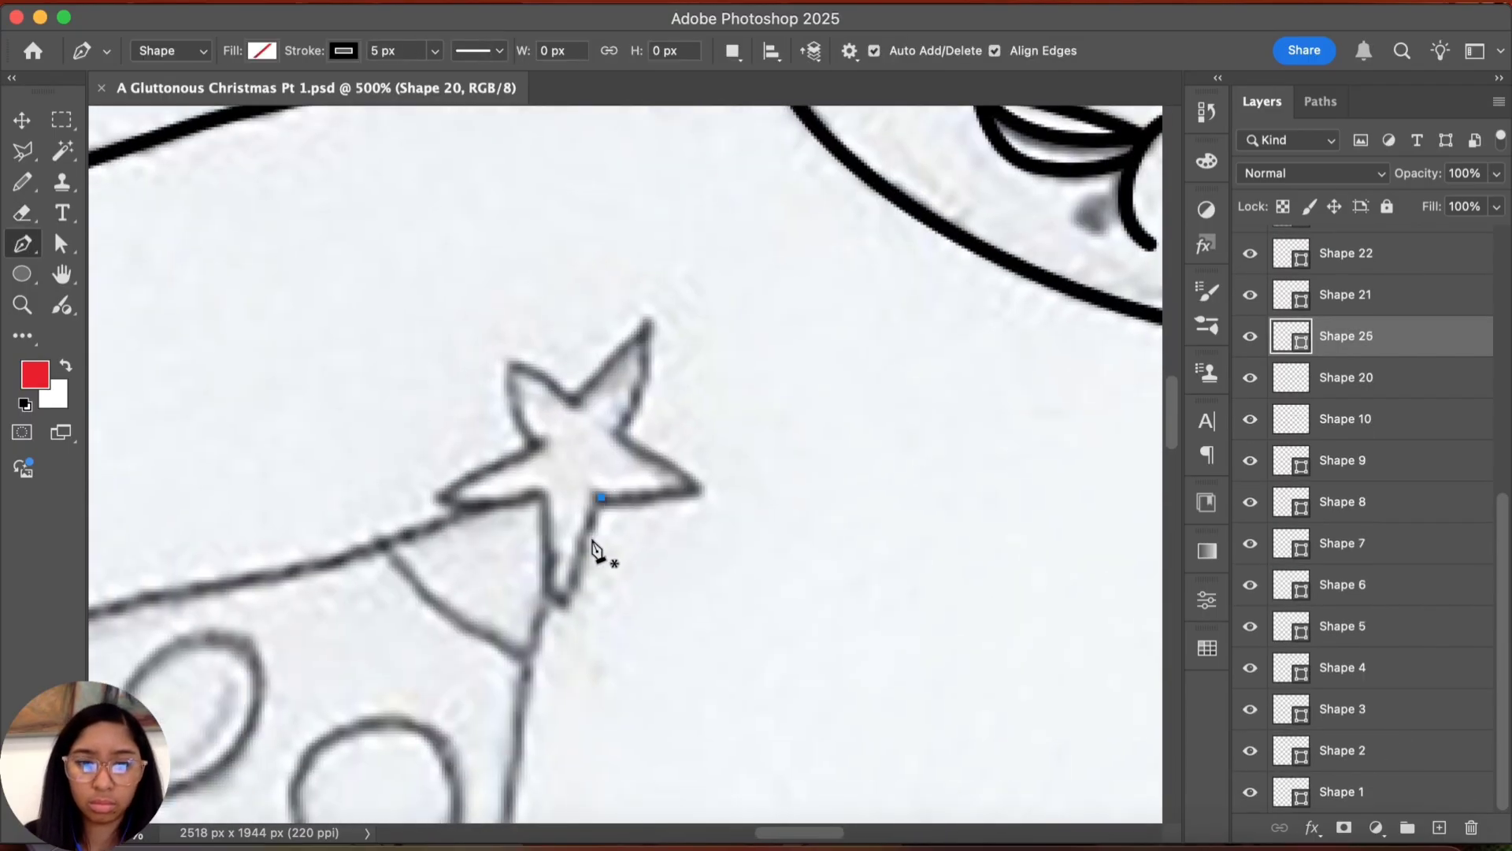
pyautogui.click(545, 498)
pyautogui.click(445, 497)
pyautogui.click(532, 441)
pyautogui.click(510, 364)
pyautogui.click(568, 400)
pyautogui.click(652, 325)
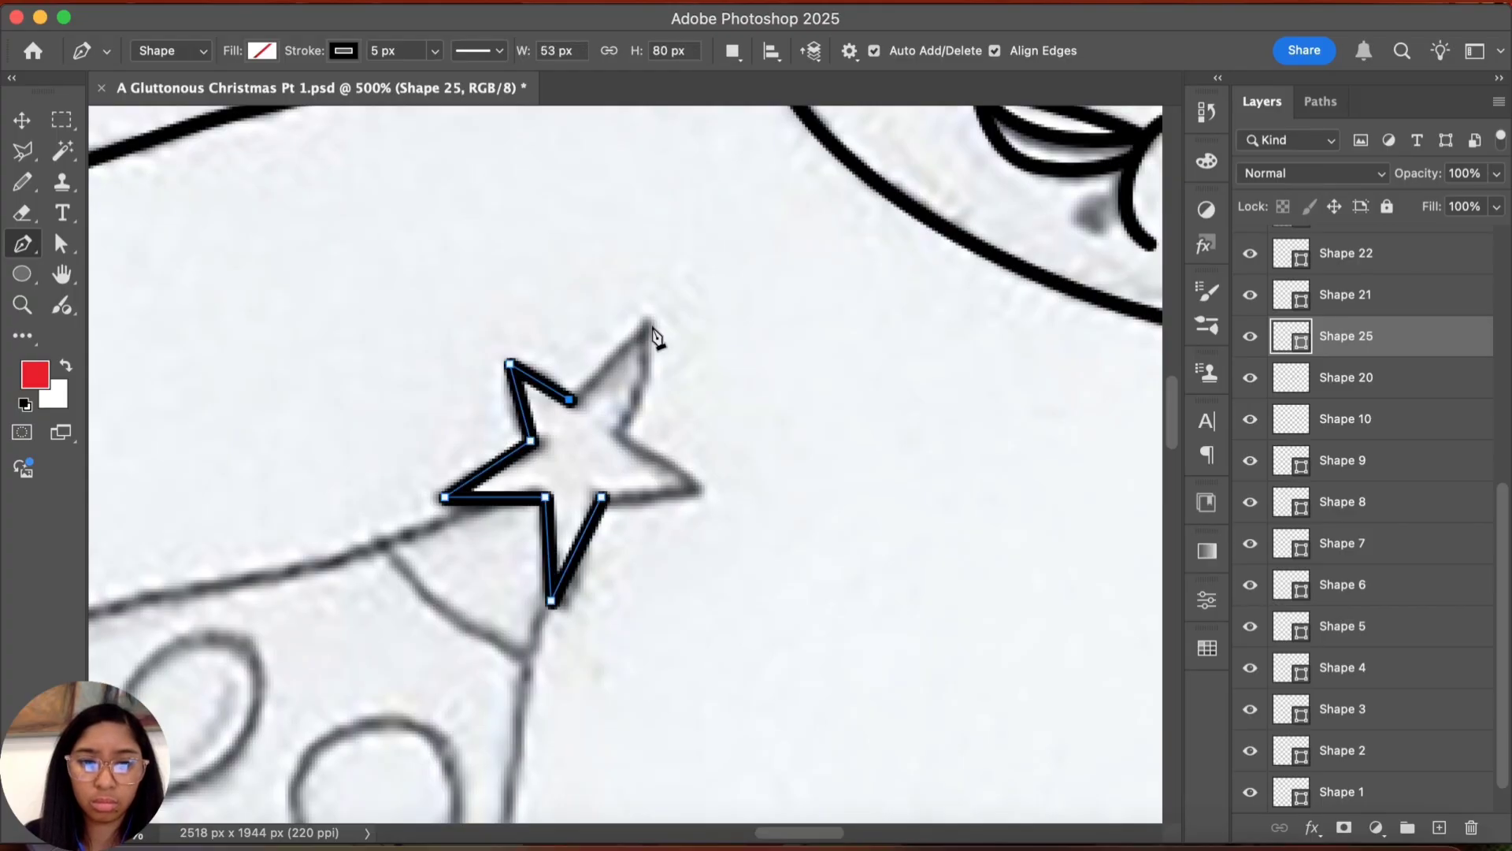
pyautogui.click(623, 432)
pyautogui.click(705, 491)
pyautogui.click(601, 497)
# Step: Trace the tree's top tier as a closed shape and add the short curved line below the star
pyautogui.scroll(-5, 788, 409)
pyautogui.click(780, 284)
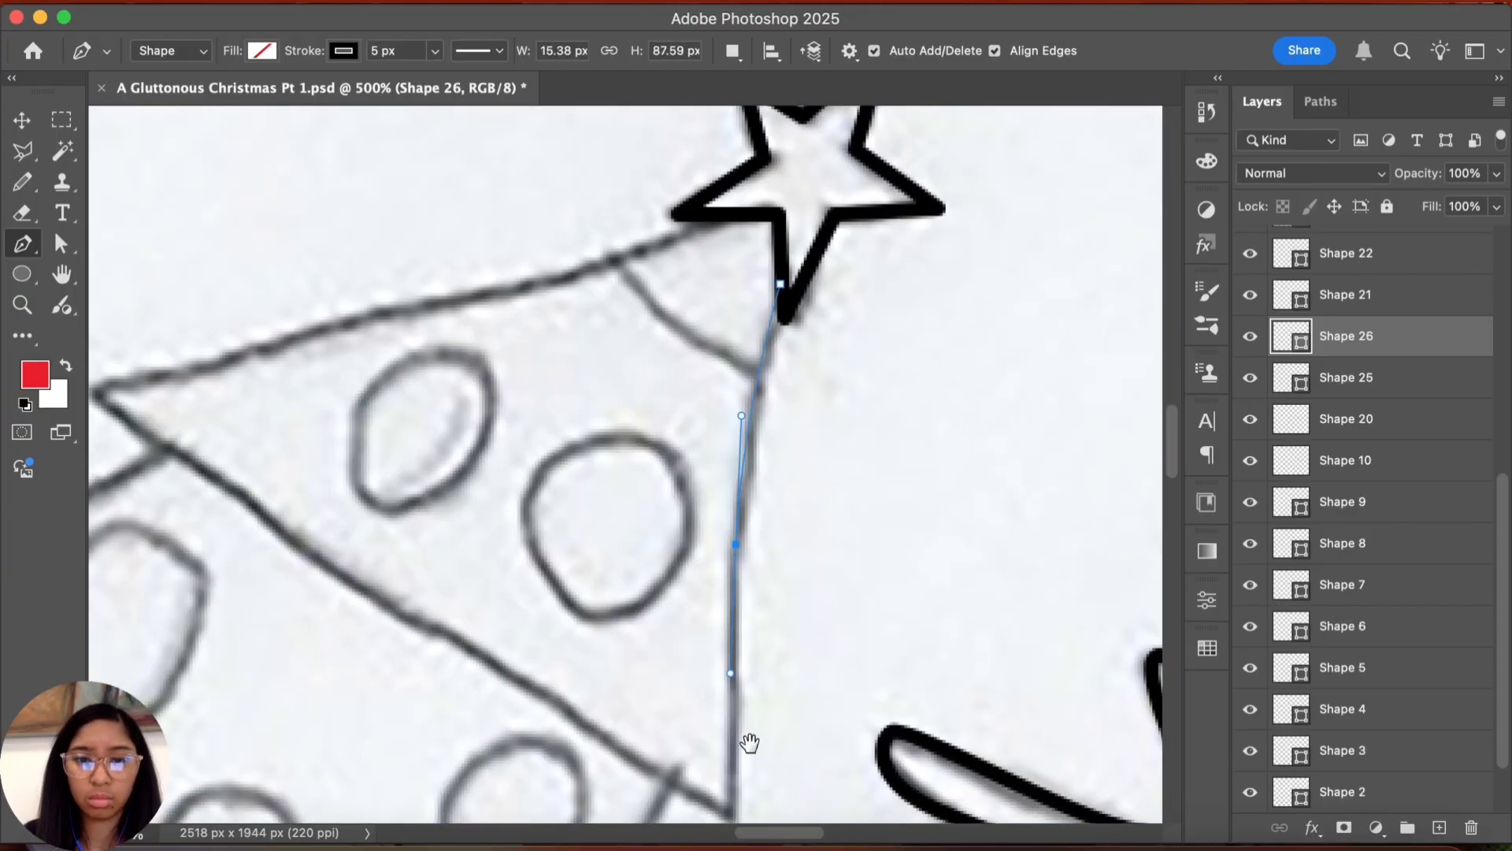
pyautogui.moveTo(749, 744); pyautogui.dragTo(686, 637)
pyautogui.click(674, 717)
pyautogui.moveTo(385, 582); pyautogui.dragTo(706, 604)
pyautogui.moveTo(633, 513); pyautogui.dragTo(557, 463)
pyautogui.click(353, 301)
pyautogui.moveTo(678, 221); pyautogui.dragTo(787, 201)
pyautogui.moveTo(920, 271); pyautogui.dragTo(862, 365)
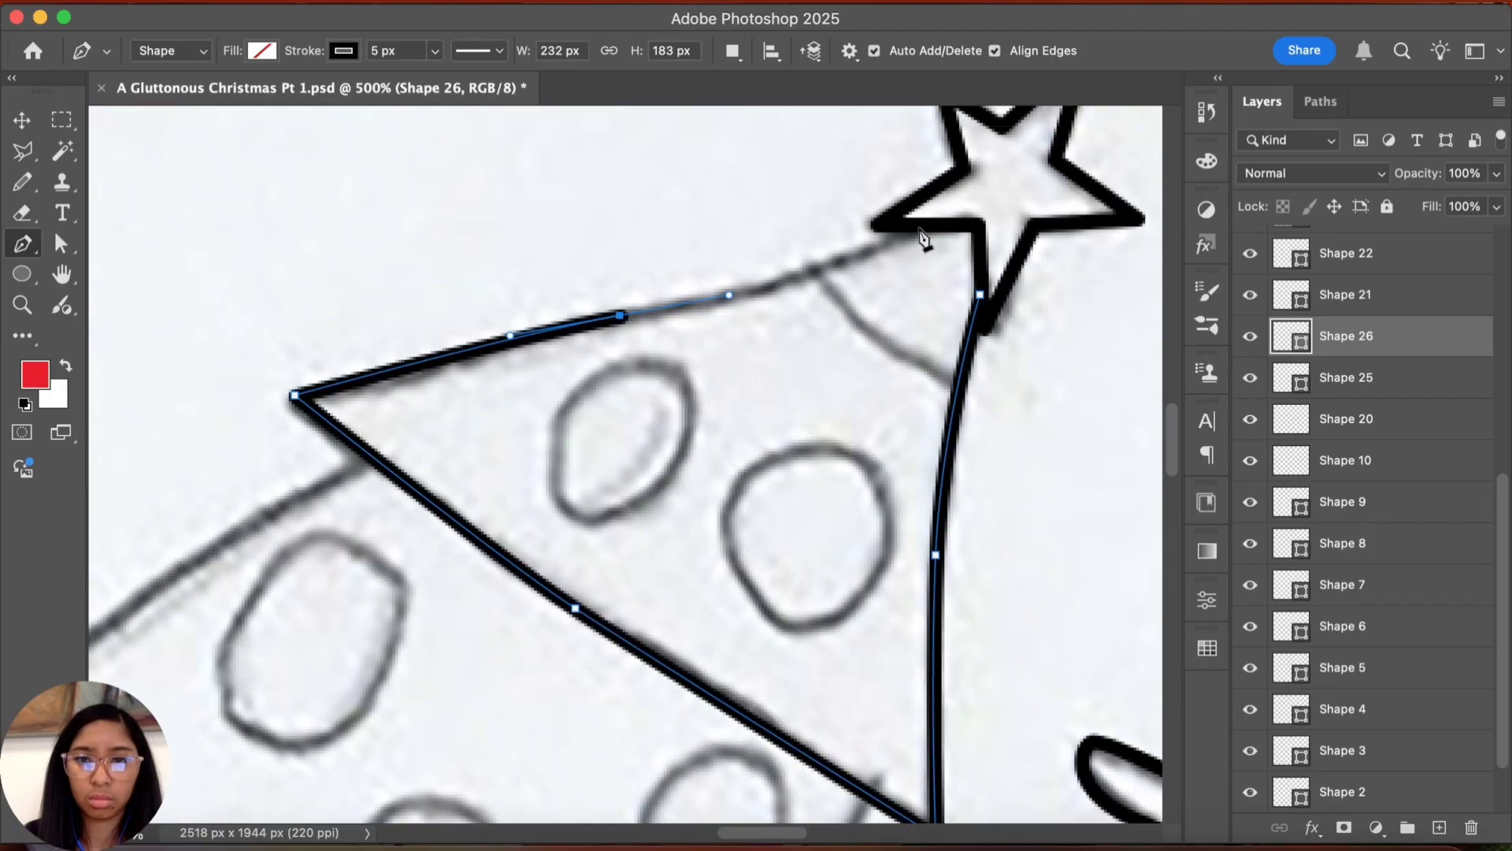
pyautogui.click(921, 232)
pyautogui.click(979, 295)
pyautogui.click(811, 268)
pyautogui.moveTo(1014, 402); pyautogui.dragTo(1018, 405)
# Step: Draw ellipses over the two top-tier and three middle-tier tree ornaments, and save the document
pyautogui.press('u')
pyautogui.moveTo(742, 436)
pyautogui.mouseDown()
pyautogui.moveTo(907, 606)
pyautogui.moveTo(891, 605)
pyautogui.mouseUp()
pyautogui.moveTo(548, 375); pyautogui.dragTo(692, 523)
pyautogui.click(1155, 546)
pyautogui.scroll(-5, 423, 345)
pyautogui.moveTo(415, 332); pyautogui.dragTo(617, 541)
pyautogui.moveTo(520, 581); pyautogui.dragTo(682, 734)
pyautogui.scroll(-4, 662, 338)
pyautogui.moveTo(662, 338); pyautogui.dragTo(811, 491)
pyautogui.press('p')
pyautogui.press('super+s')
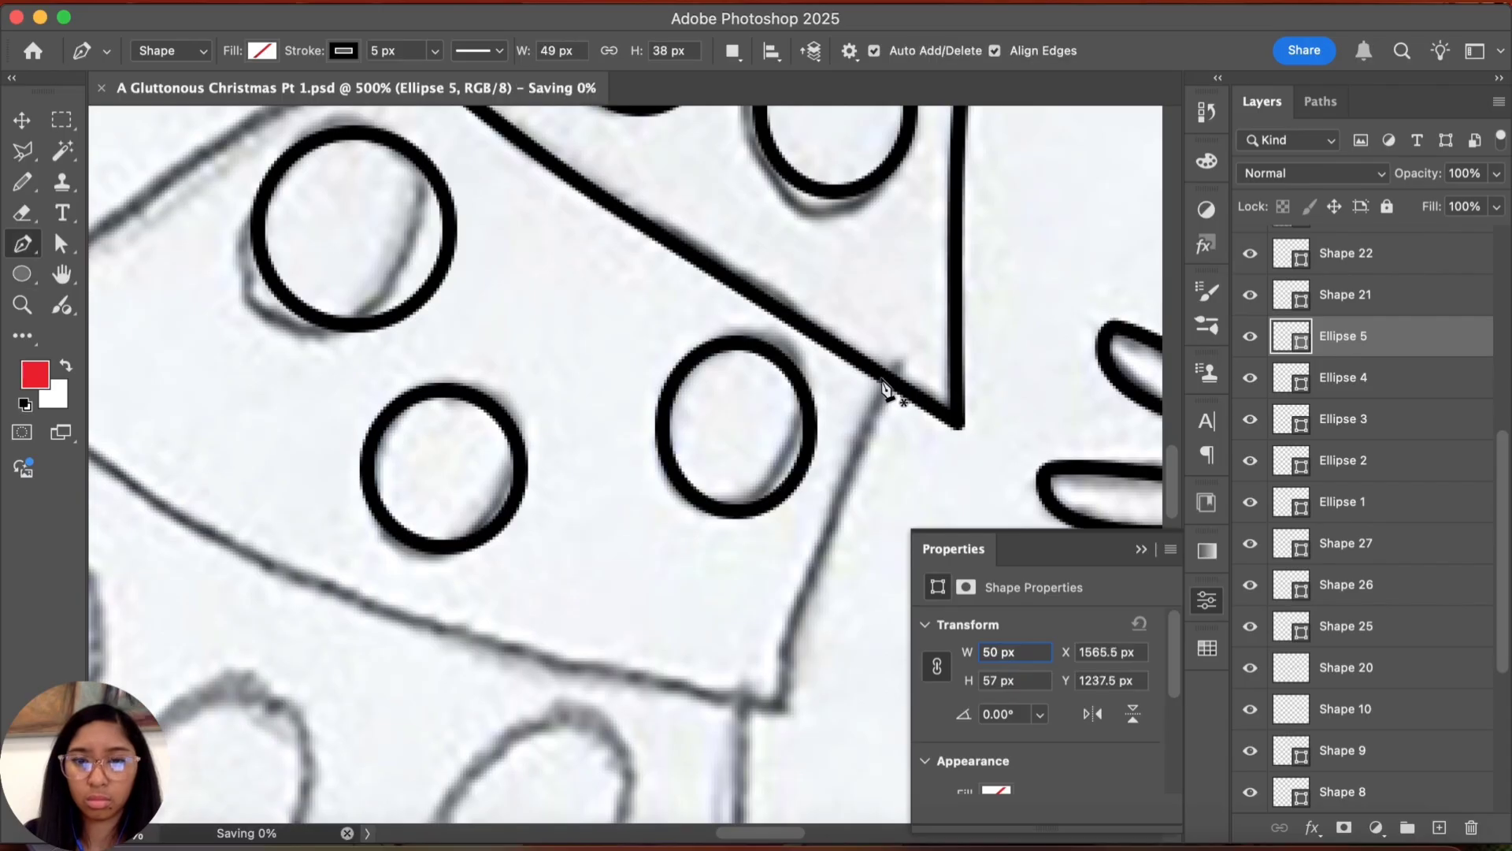
# Step: Trace the tree's middle tier as an open path along its right side, curved bottom edge and upper left slope
pyautogui.click(879, 377)
pyautogui.press('super+minus')
pyautogui.press('super+minus')
pyautogui.moveTo(717, 611); pyautogui.dragTo(705, 714)
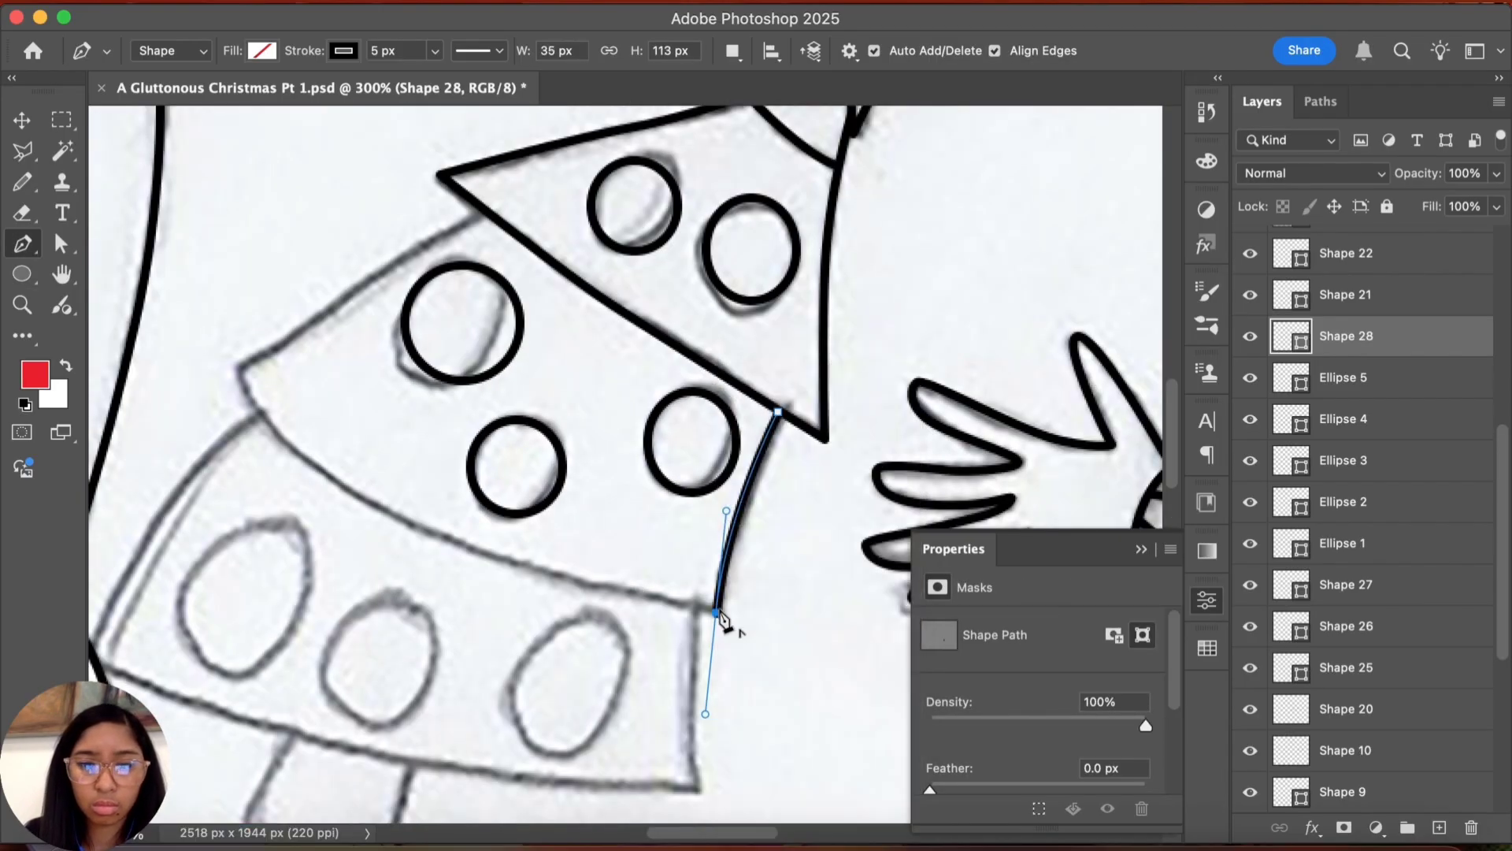
pyautogui.moveTo(237, 367); pyautogui.dragTo(190, 279)
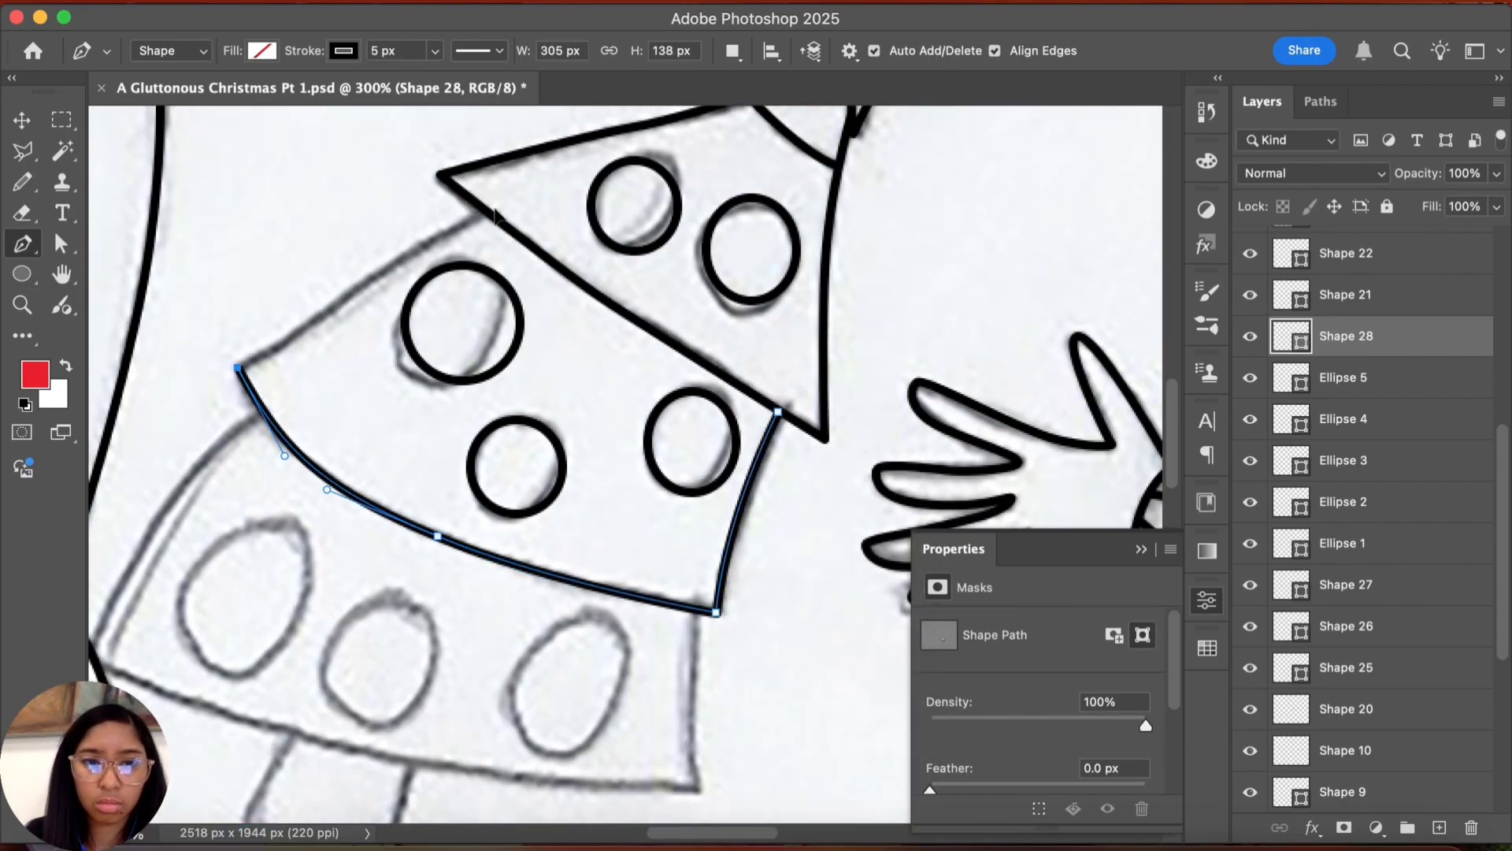
pyautogui.press('Escape')
# Step: Trace the curved left edge of the tree's bottom tier down to the girl's hand as an open path
pyautogui.scroll(-4, 523, 463)
pyautogui.hscroll(-7, 524, 463)
pyautogui.click(560, 237)
pyautogui.moveTo(388, 474); pyautogui.dragTo(354, 538)
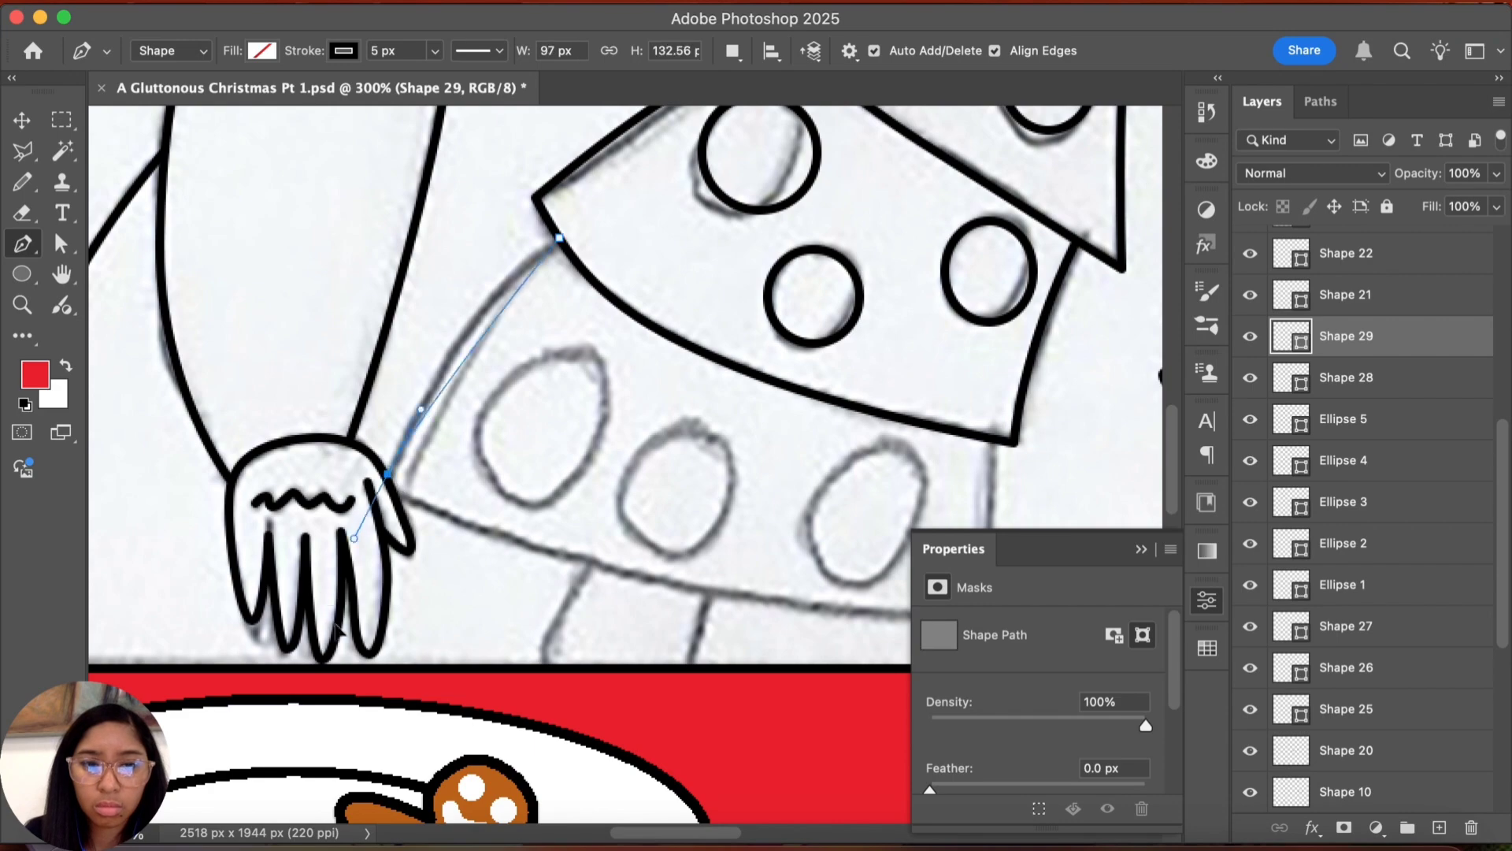
pyautogui.moveTo(336, 625); pyautogui.dragTo(349, 579)
pyautogui.press('Escape')
# Step: Trace the bottom tier's curved lower edge and right side up to the middle tier as an open path
pyautogui.press('super+plus')
pyautogui.click(319, 505)
pyautogui.moveTo(618, 610); pyautogui.dragTo(744, 642)
pyautogui.hscroll(7, 757, 639)
pyautogui.scroll(-1, 756, 639)
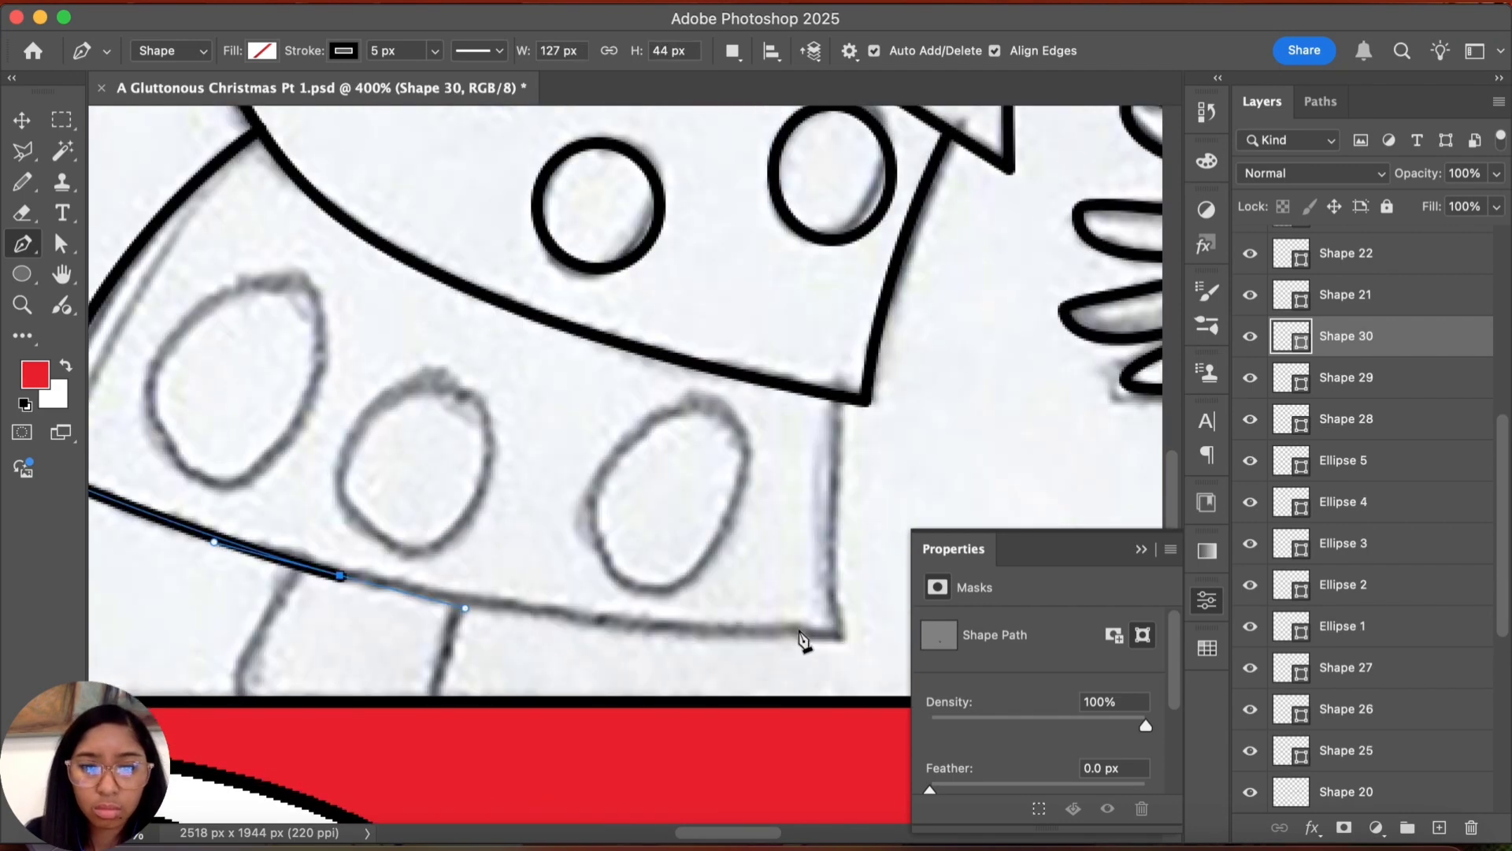
pyautogui.click(843, 405)
pyautogui.press('Escape')
# Step: Draw ellipses over the three bottom-tier ornaments and shorten the leftmost one to about 73 px high
pyautogui.press('u')
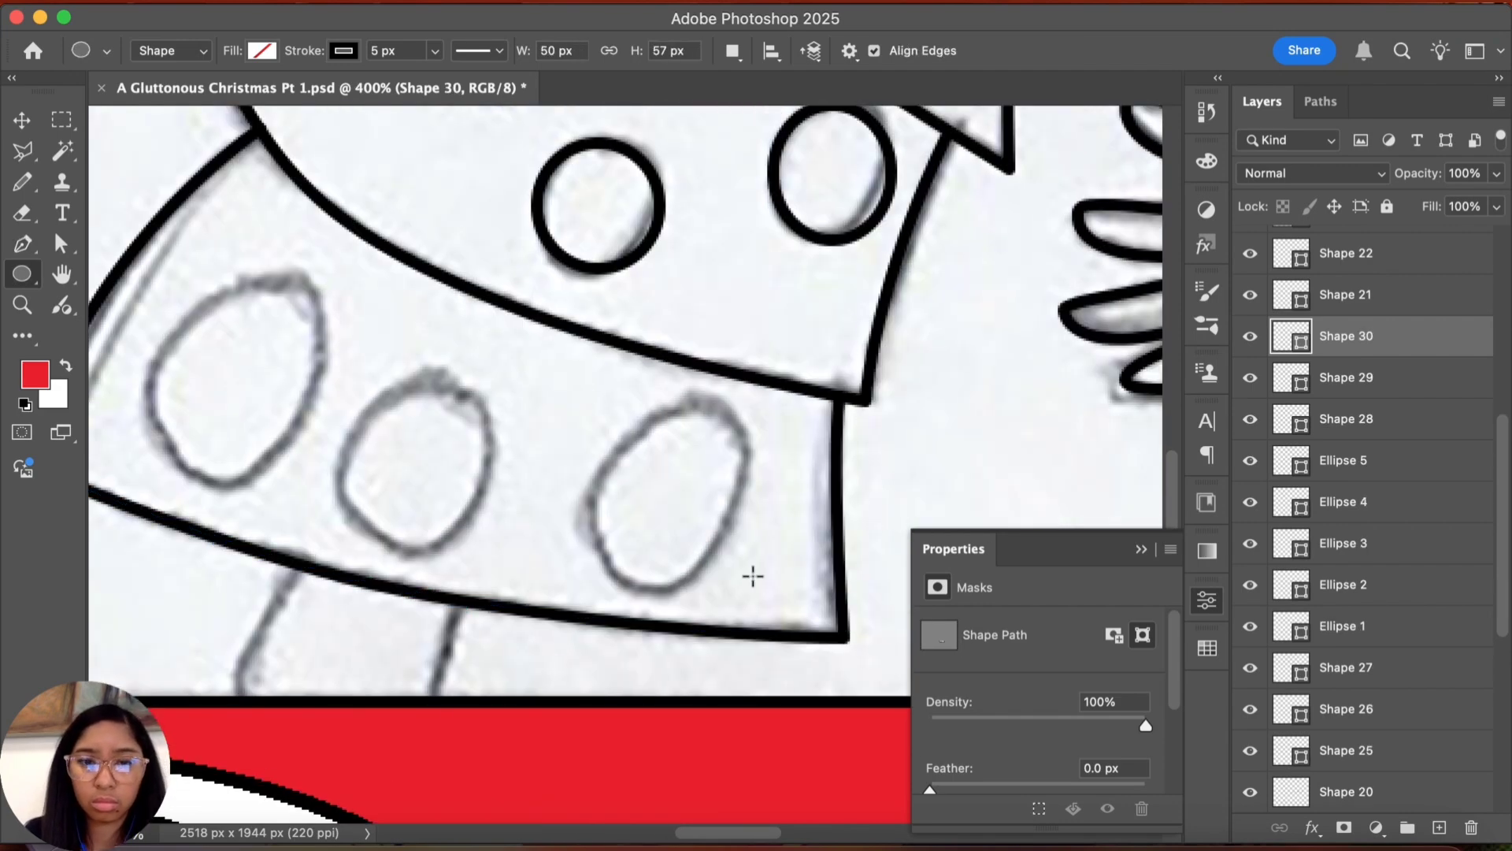
pyautogui.moveTo(753, 577); pyautogui.dragTo(588, 396)
pyautogui.moveTo(359, 386); pyautogui.dragTo(514, 543)
pyautogui.moveTo(166, 278); pyautogui.dragTo(330, 483)
pyautogui.moveTo(429, 551); pyautogui.dragTo(677, 560)
pyautogui.press('super+t')
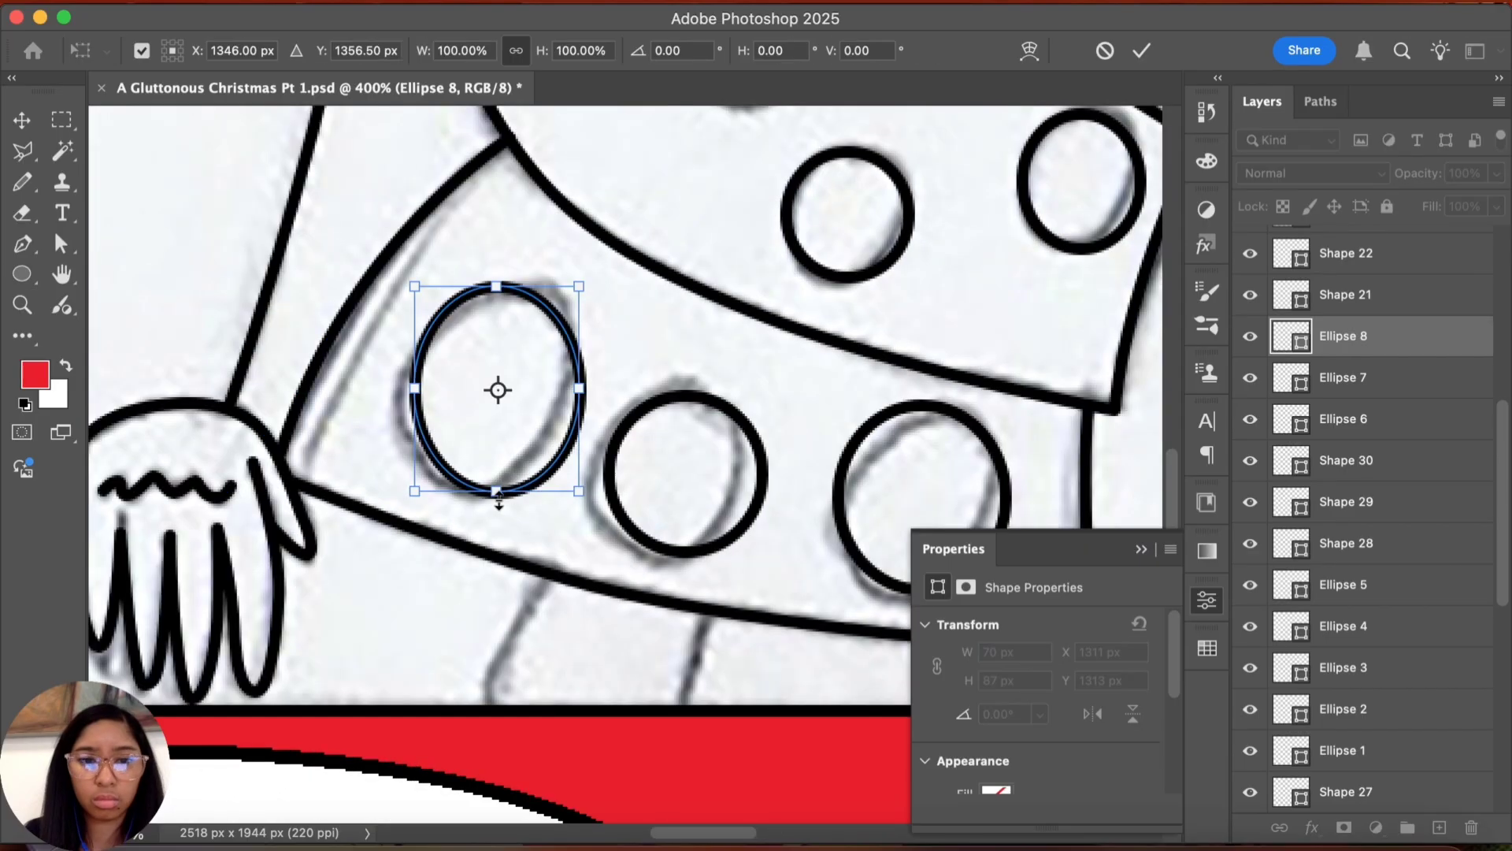
pyautogui.moveTo(500, 500); pyautogui.dragTo(505, 470)
pyautogui.press('Return')
# Step: Trace the two sides of the tree trunk below the bottom tier as separate open paths, and save the document
pyautogui.scroll(-3, 590, 456)
pyautogui.hscroll(1, 591, 456)
pyautogui.press('p')
pyautogui.click(500, 478)
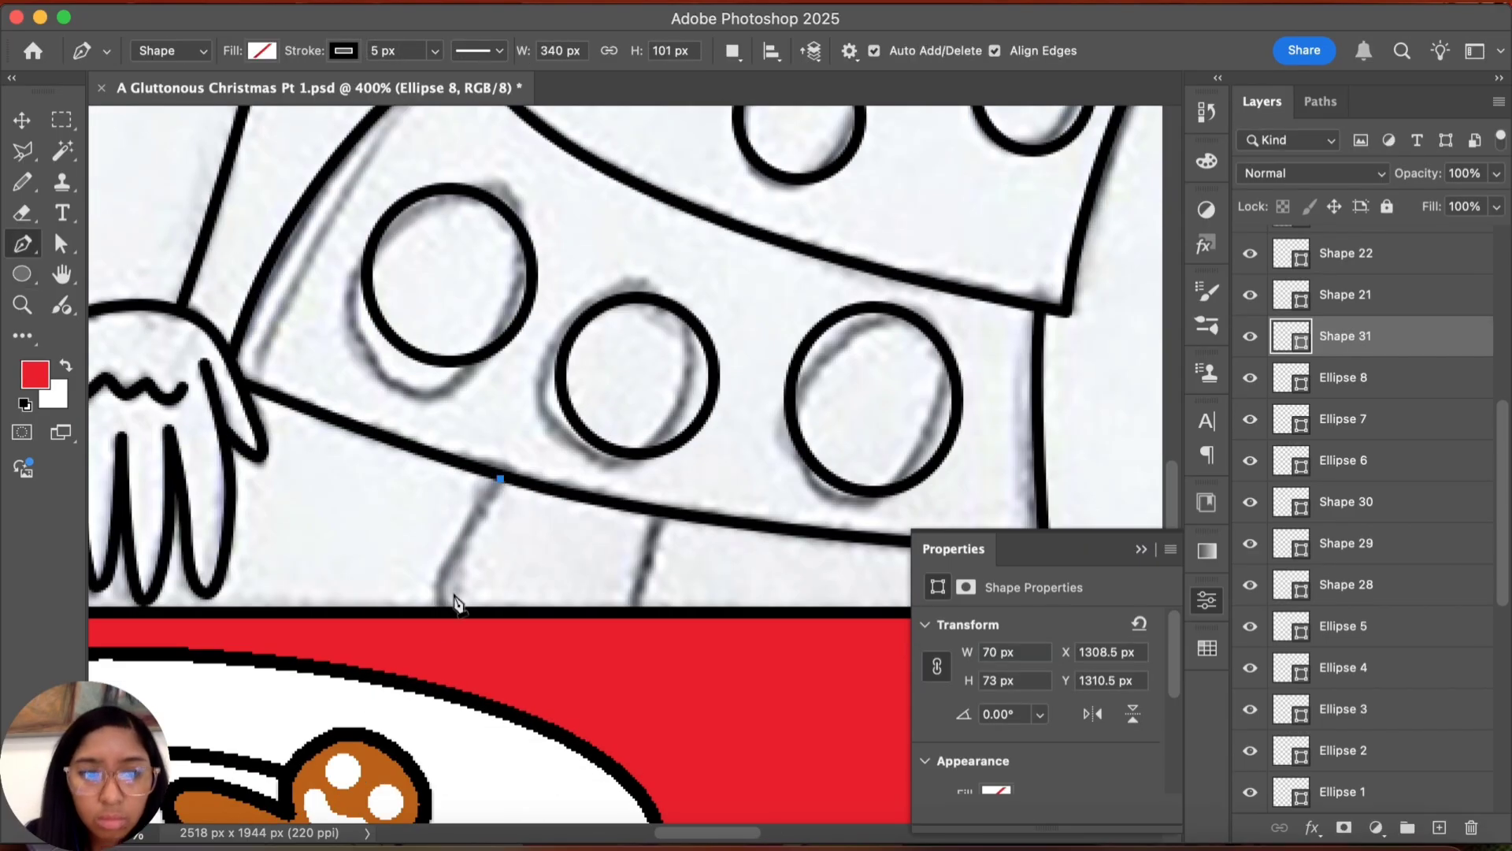
pyautogui.moveTo(439, 588); pyautogui.dragTo(443, 626)
pyautogui.press('Escape')
pyautogui.moveTo(814, 383); pyautogui.dragTo(517, 579)
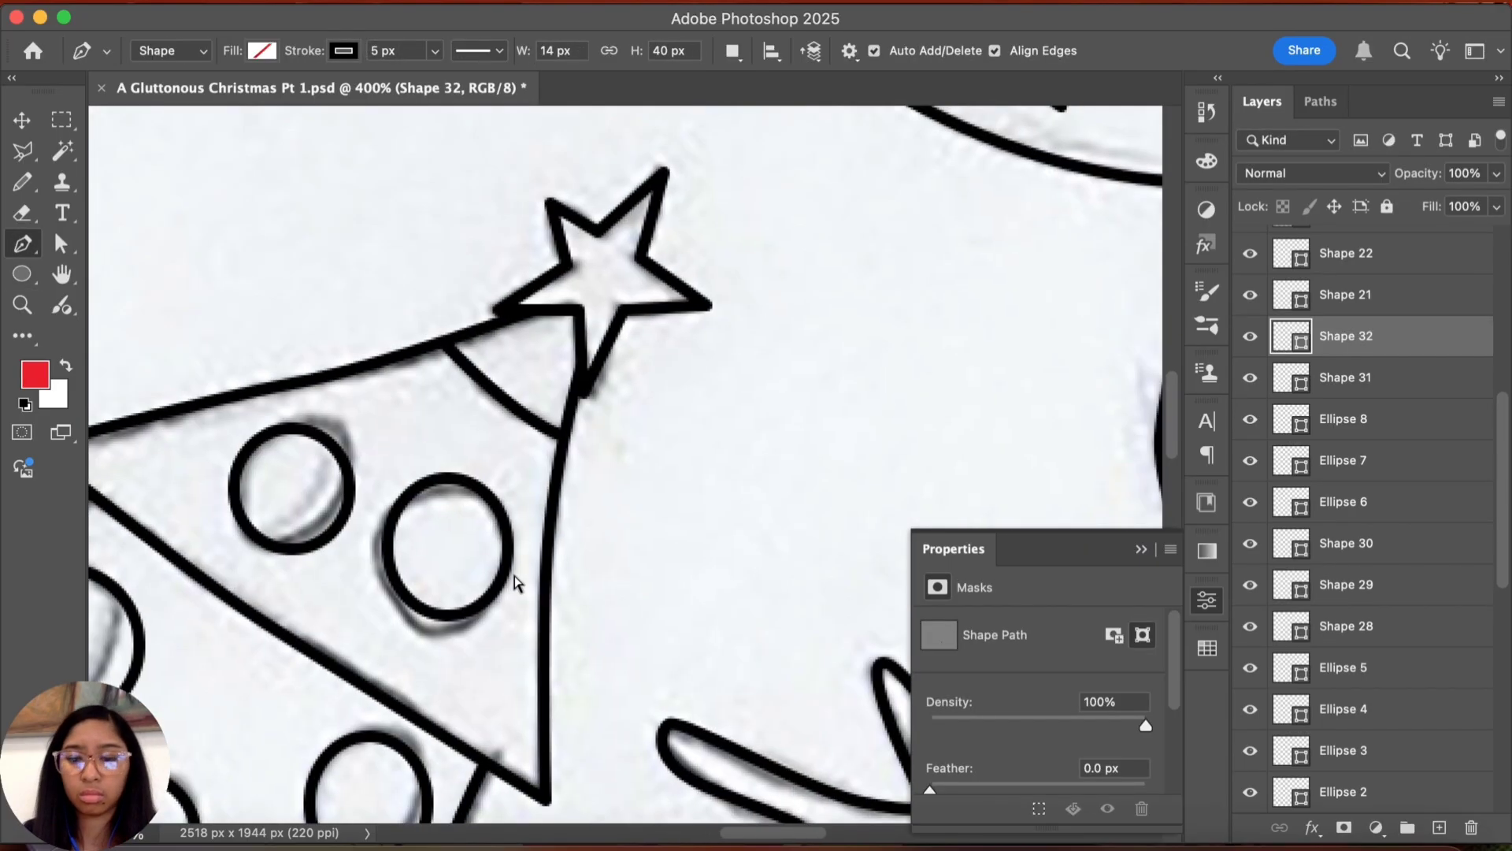
pyautogui.press('super+minus')
pyautogui.press('super+minus')
pyautogui.press('super+minus')
pyautogui.press('super+minus')
pyautogui.press('super+s')
pyautogui.moveTo(664, 426); pyautogui.dragTo(658, 494)
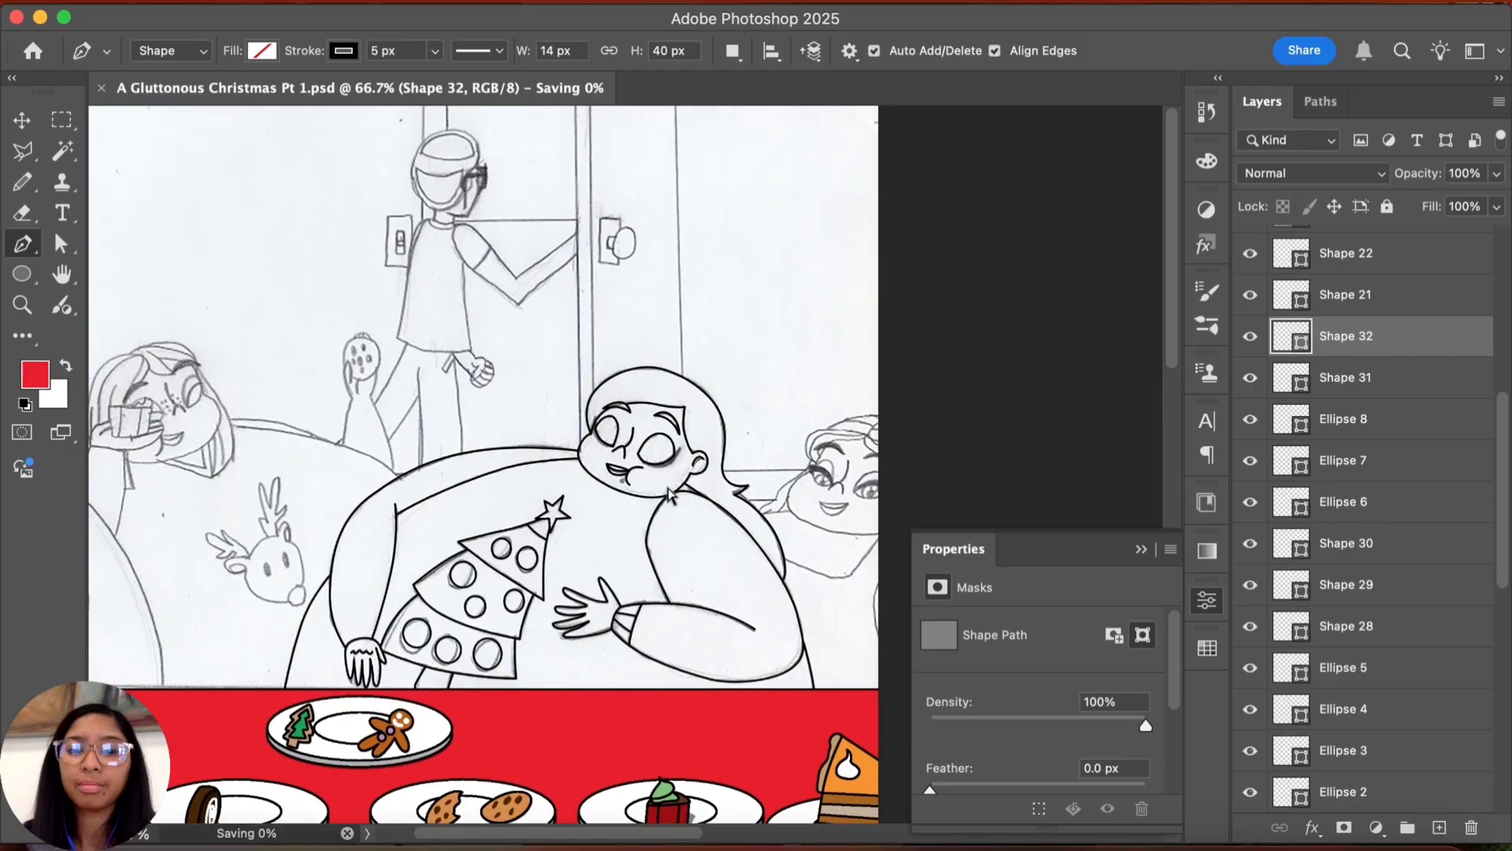
pyautogui.press('super+plus')
pyautogui.press('super+plus')
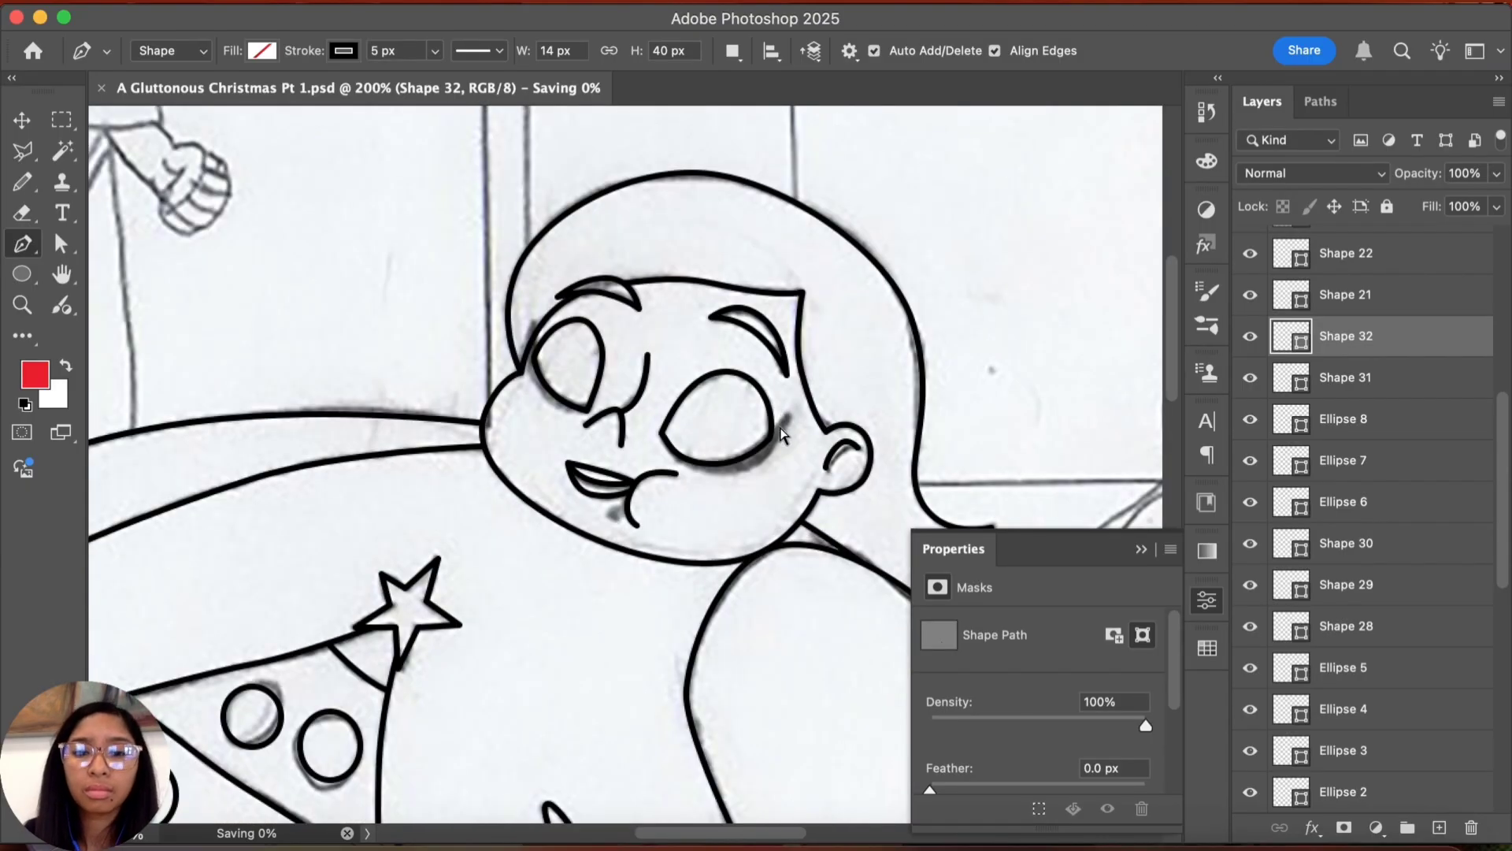
pyautogui.press('super+minus')
pyautogui.press('super+minus')
pyautogui.press('super+minus')
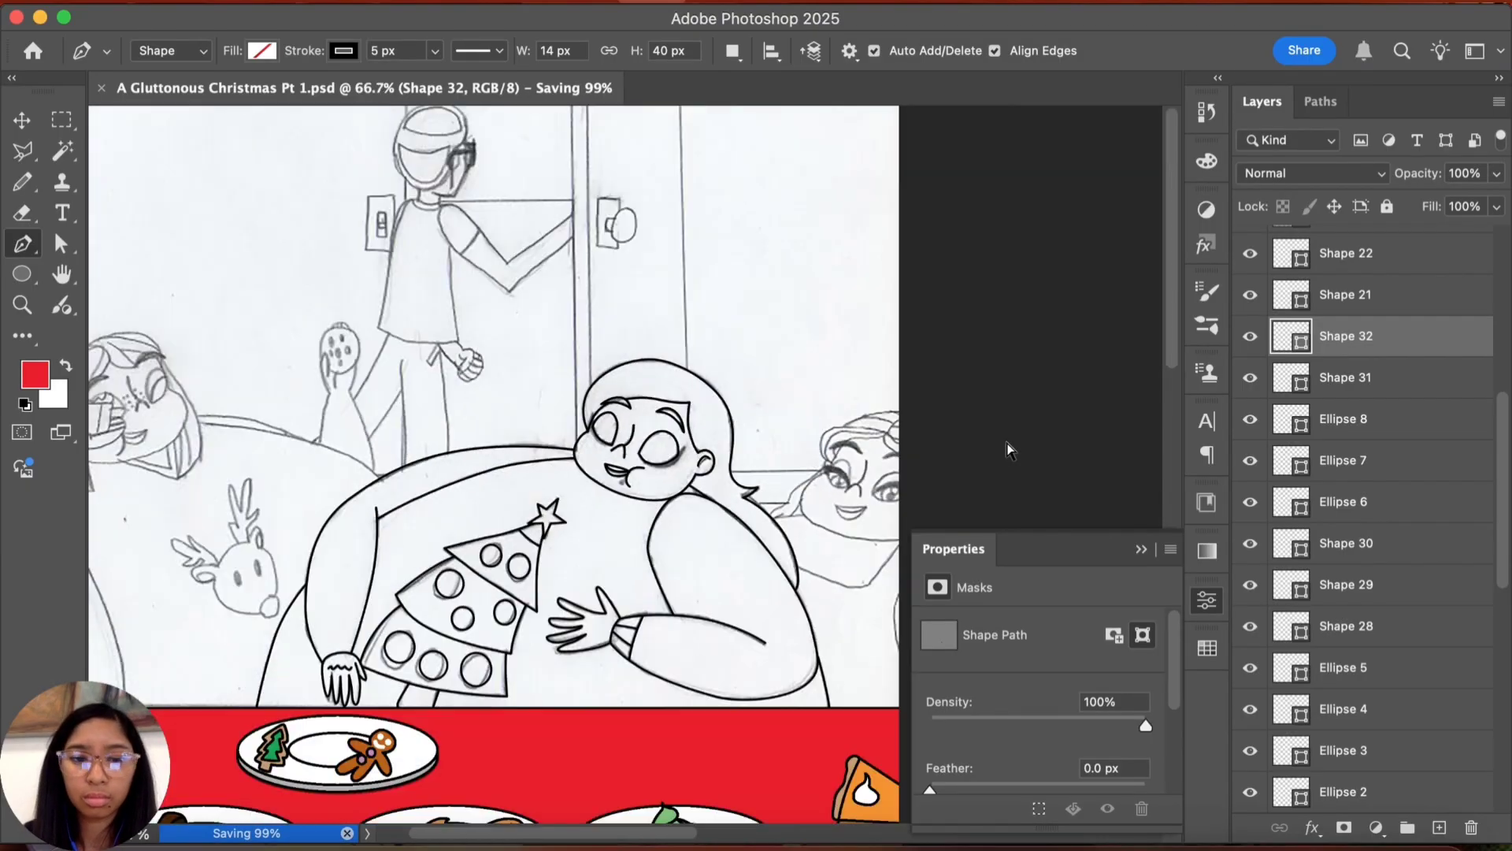
# Step: Rasterize all the line-art layers from Shape 19 down to Shape 1 and merge them into one layer
pyautogui.scroll(10, 1425, 473)
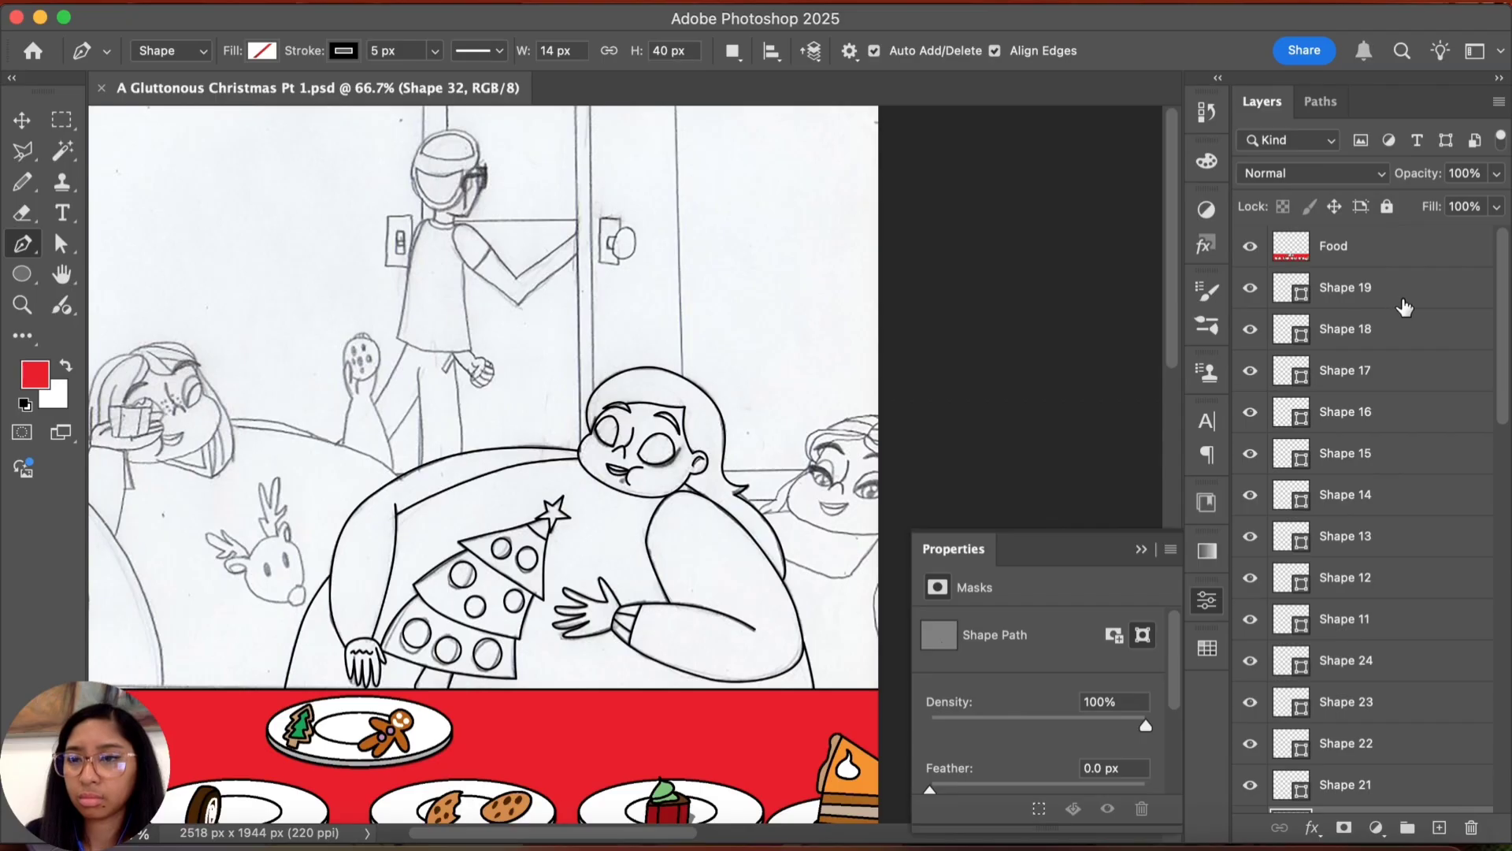
pyautogui.click(1404, 308)
pyautogui.scroll(-10, 1503, 351)
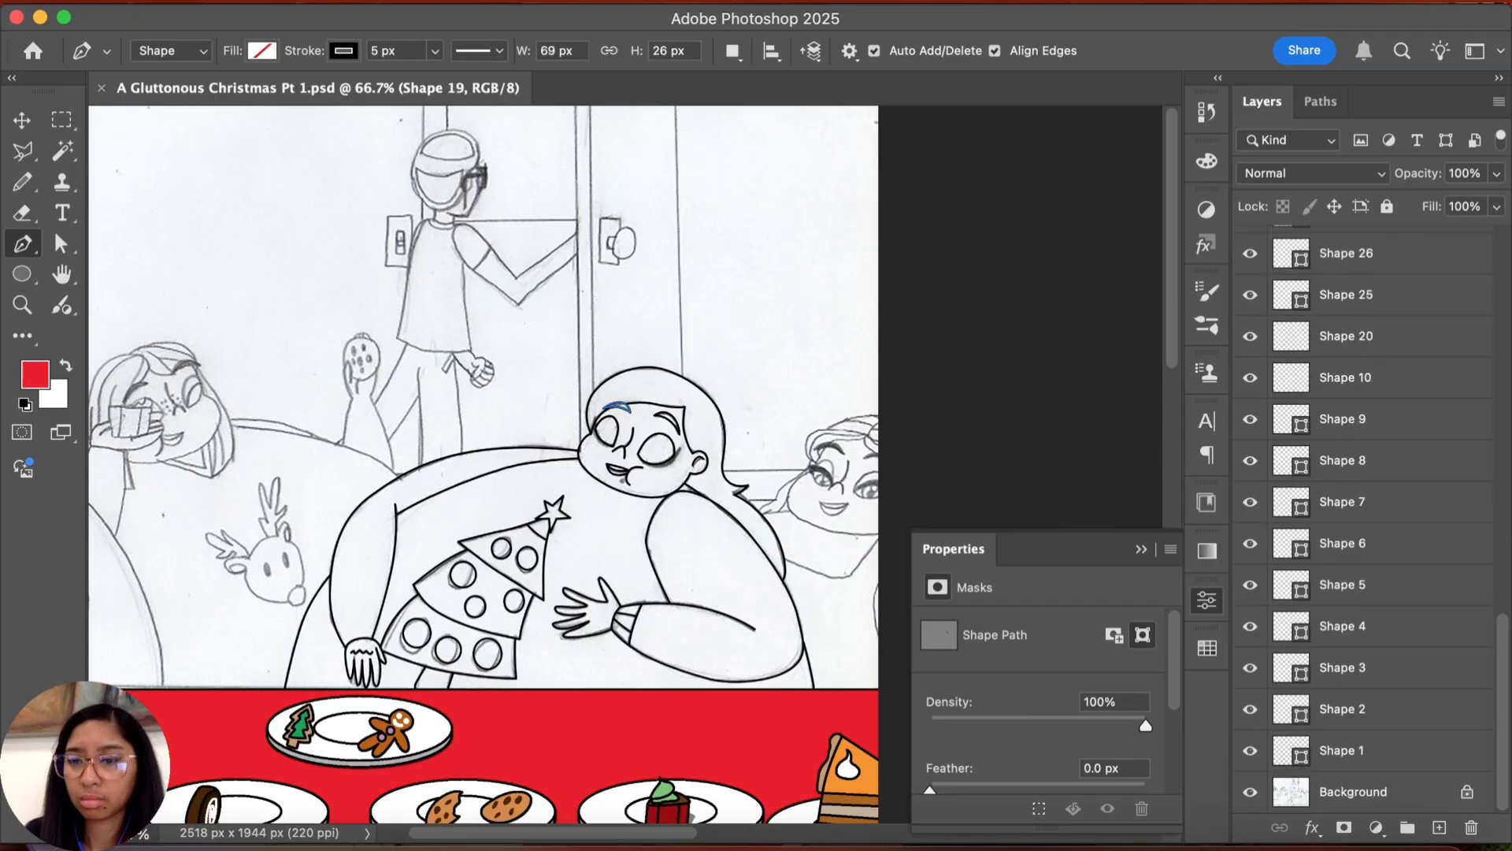
pyautogui.keyDown('shift'); pyautogui.click(1402, 756); pyautogui.keyUp('shift')
pyautogui.rightClick(1397, 660)
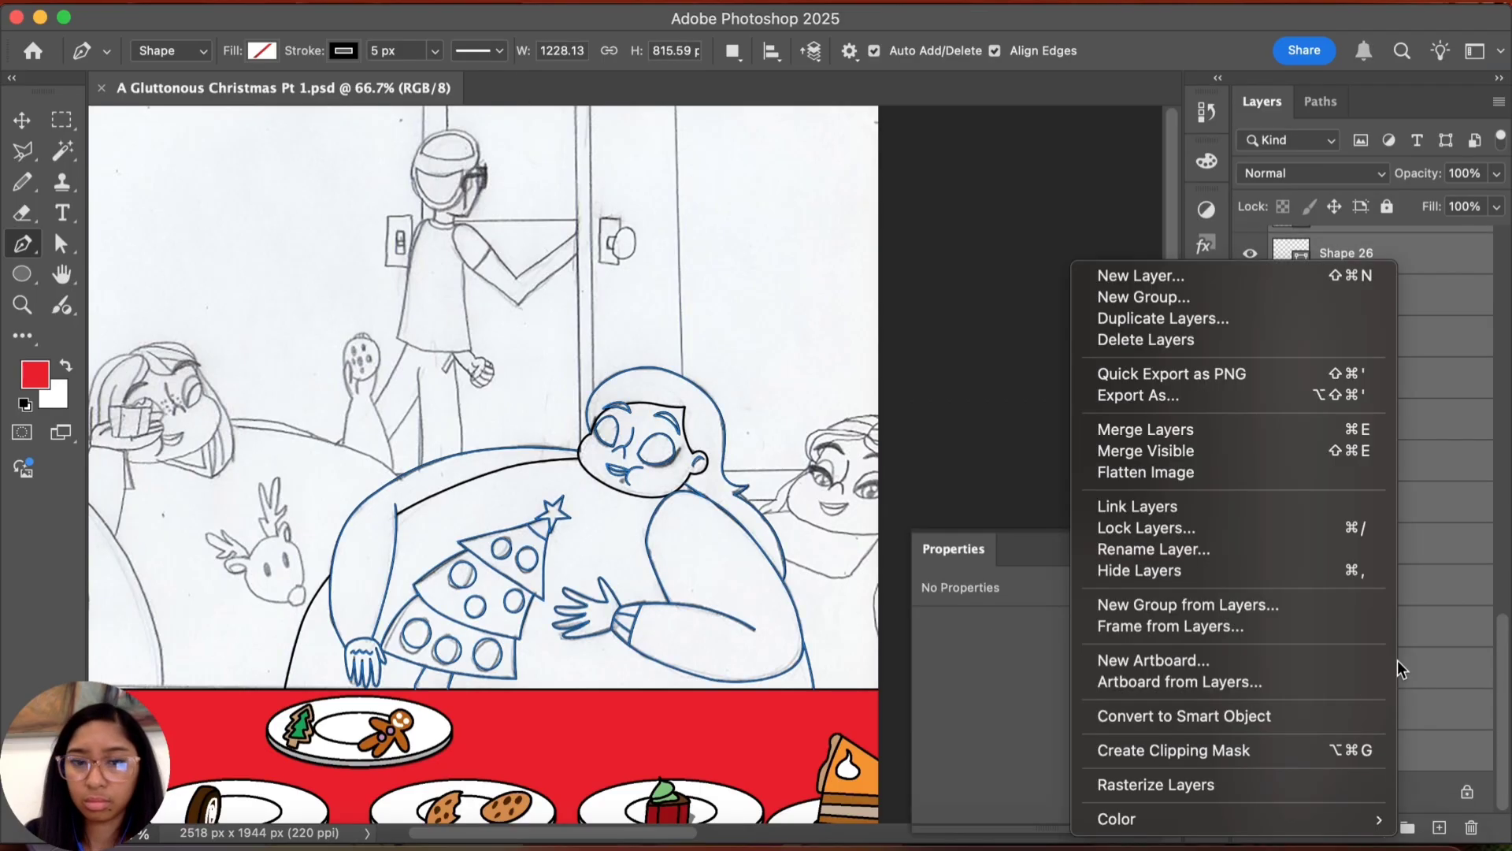
pyautogui.click(1219, 778)
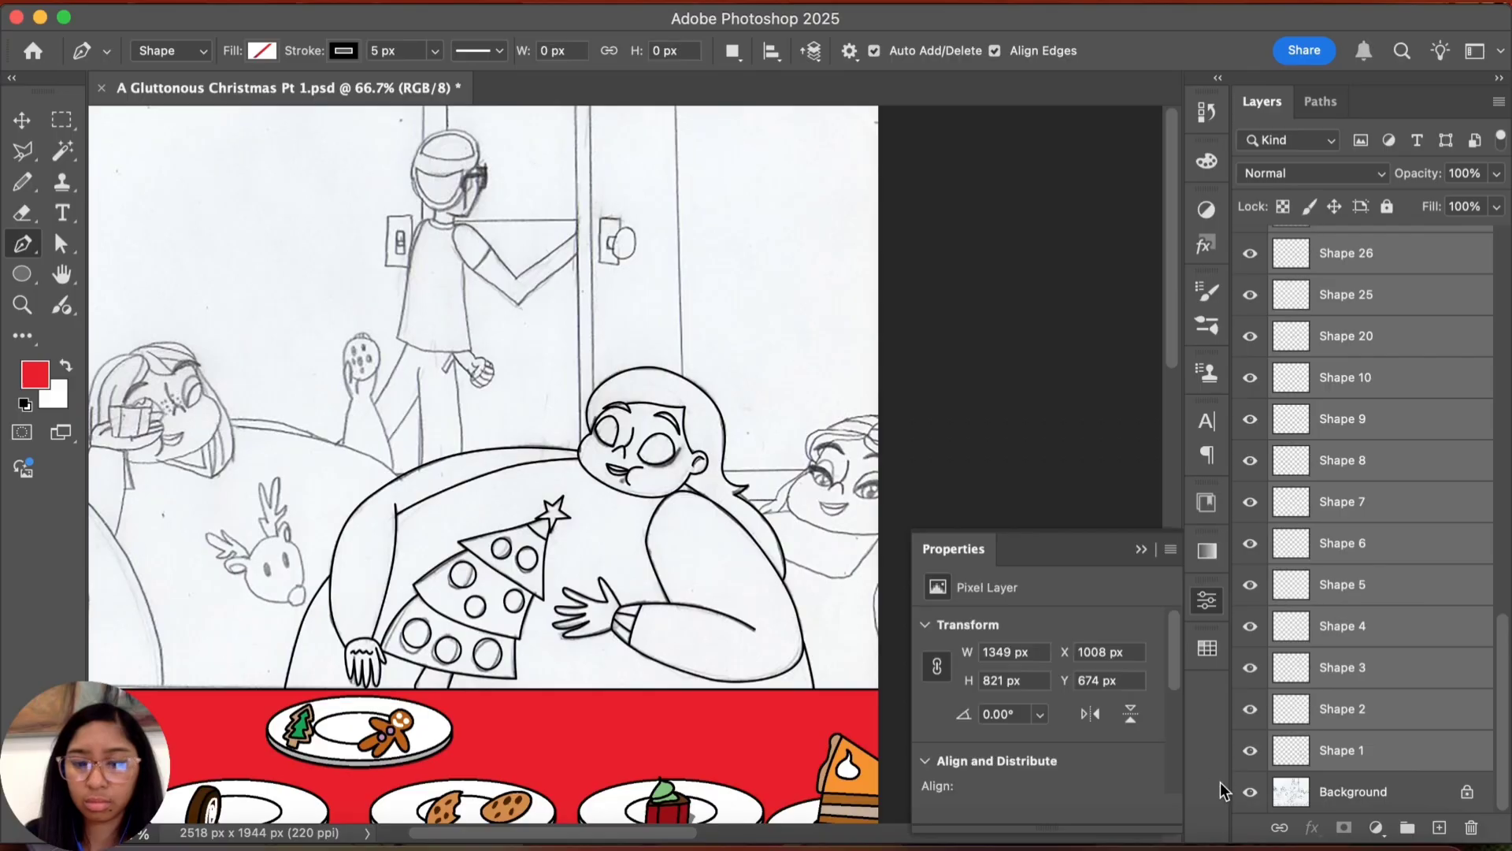
pyautogui.rightClick(1416, 625)
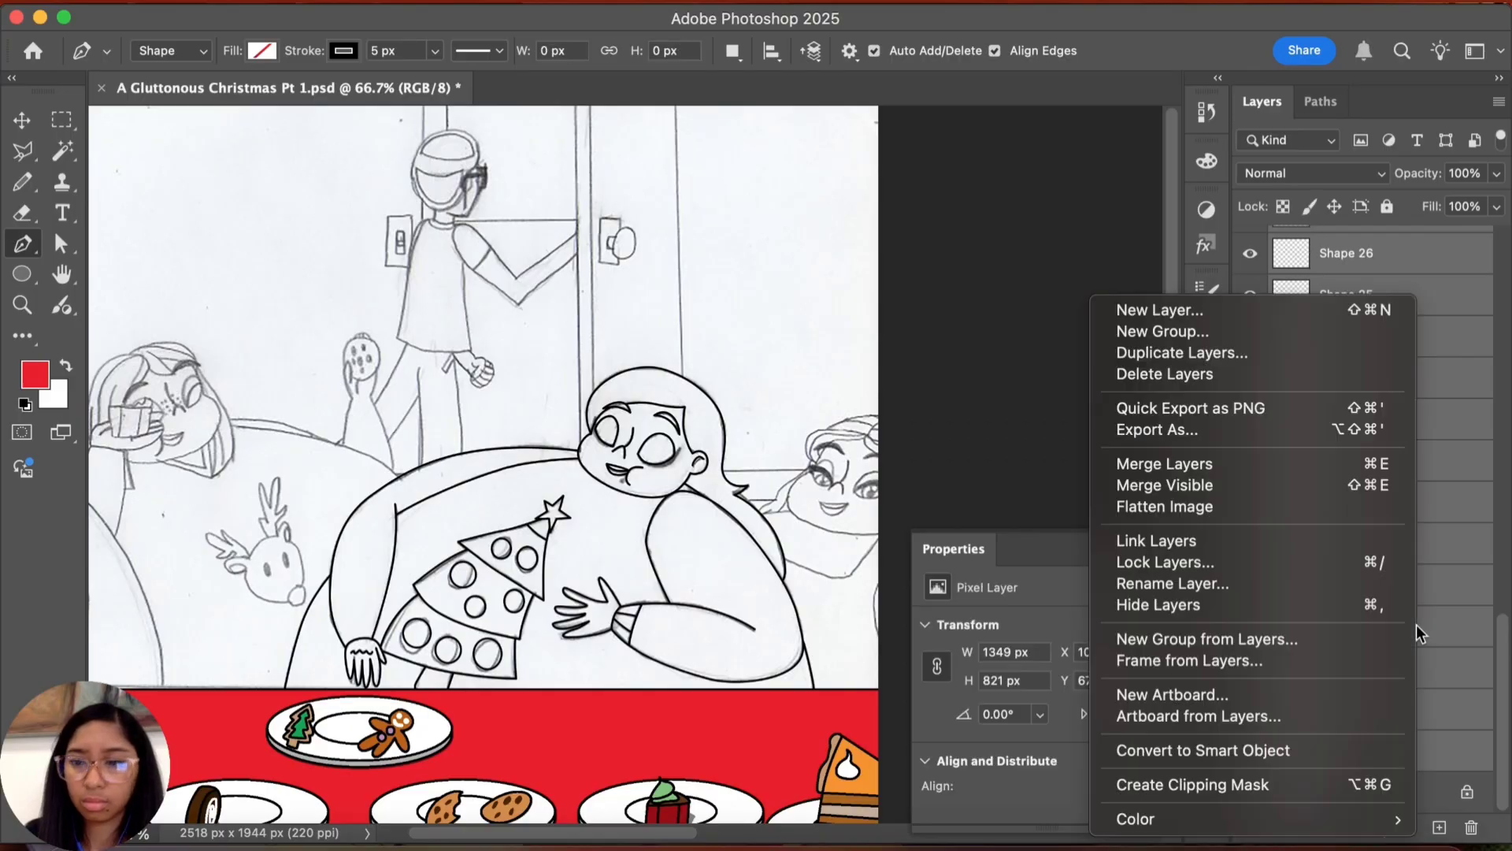
pyautogui.click(1243, 471)
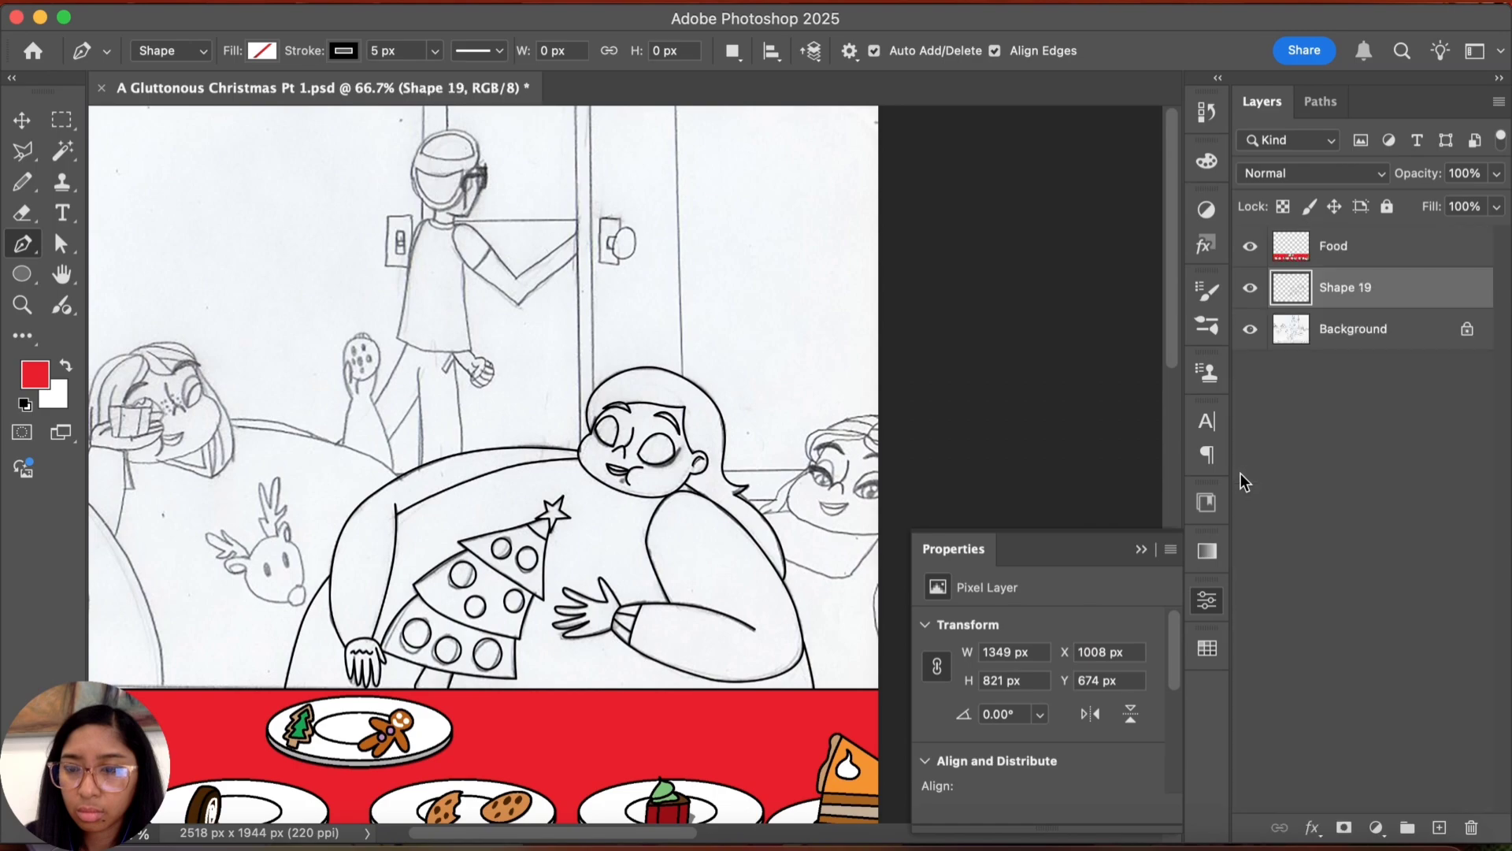
# Step: Try selecting the nose line with the Magic Wand in Contiguous mode, and deselect it
pyautogui.scroll(5, 628, 516)
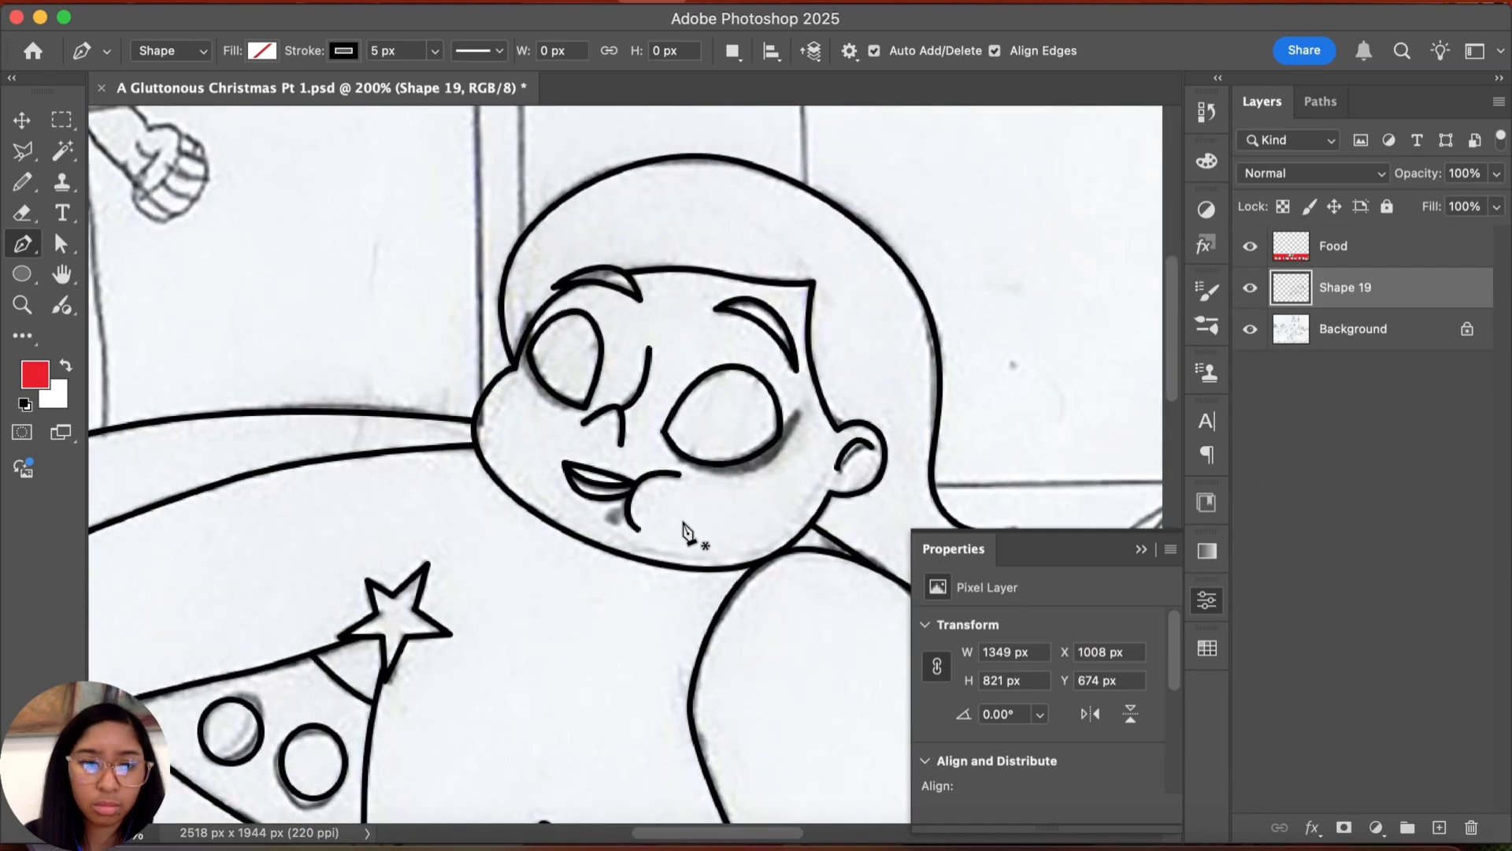
pyautogui.press('w')
pyautogui.click(742, 50)
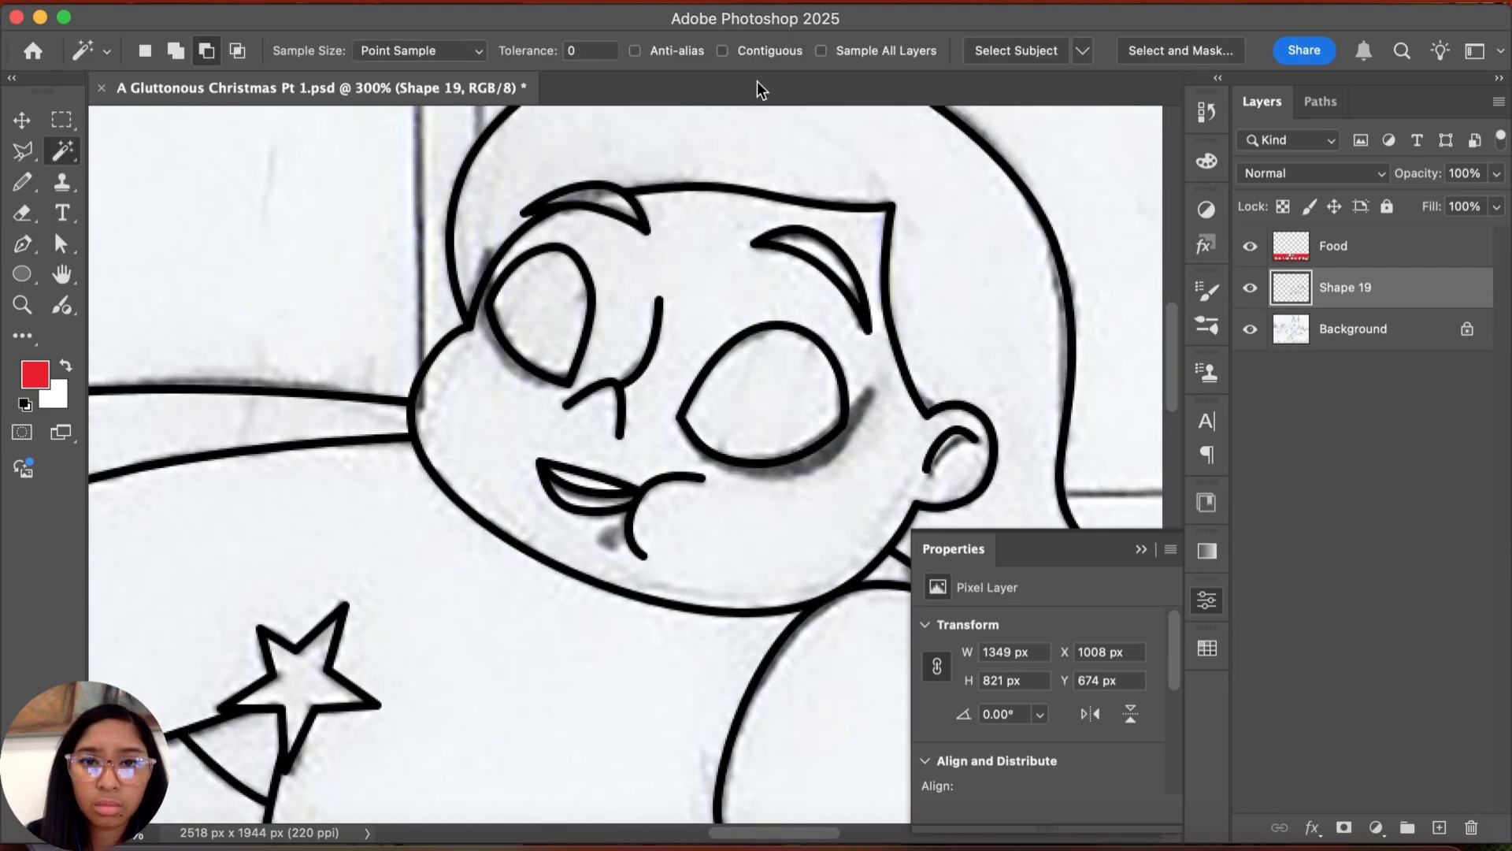
pyautogui.moveTo(719, 294); pyautogui.dragTo(670, 432)
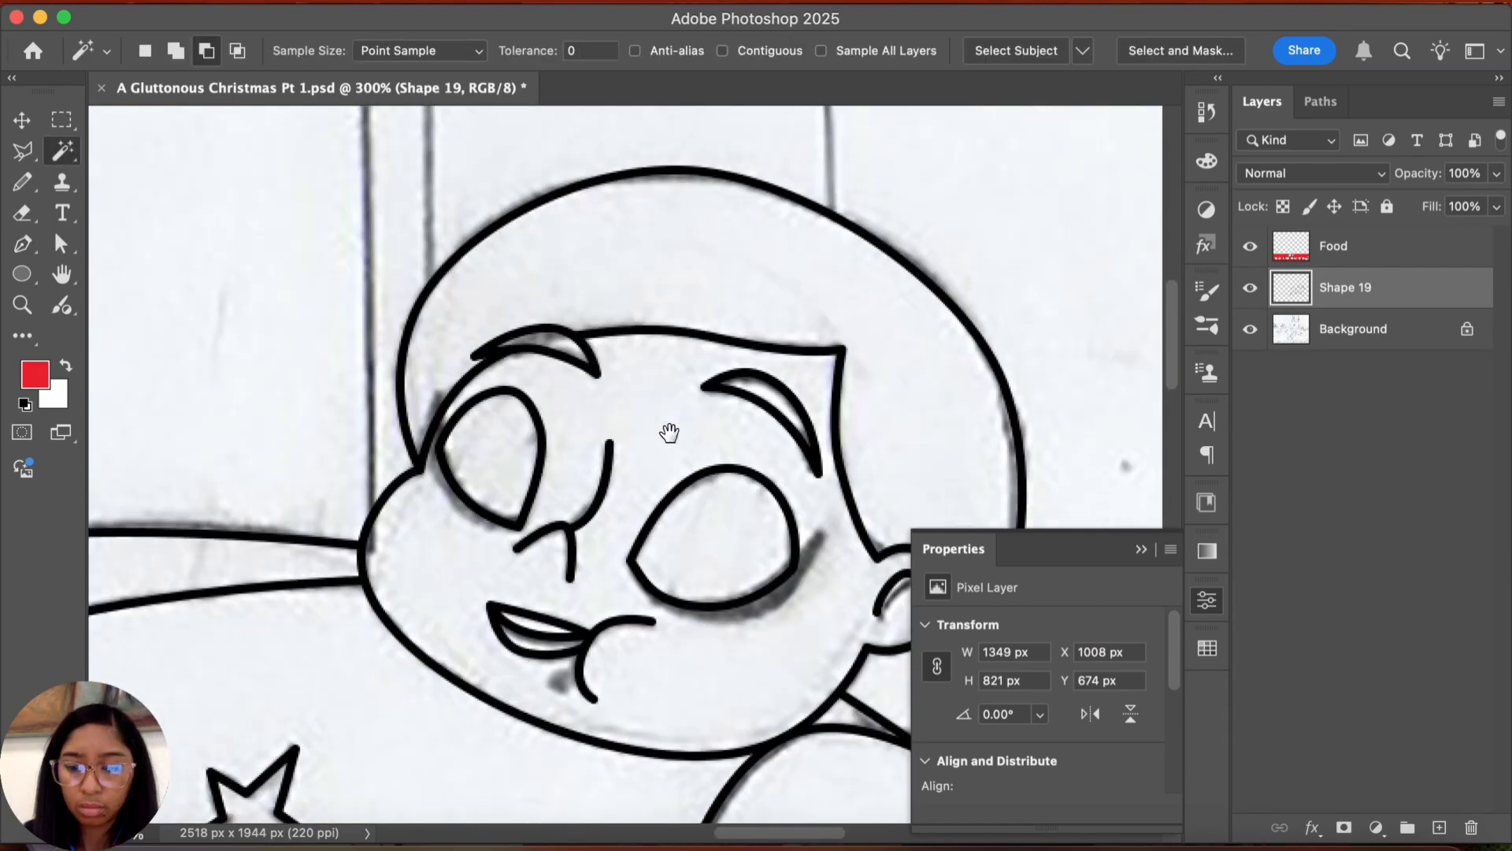
pyautogui.click(749, 62)
pyautogui.press('super+equal')
pyautogui.click(602, 471)
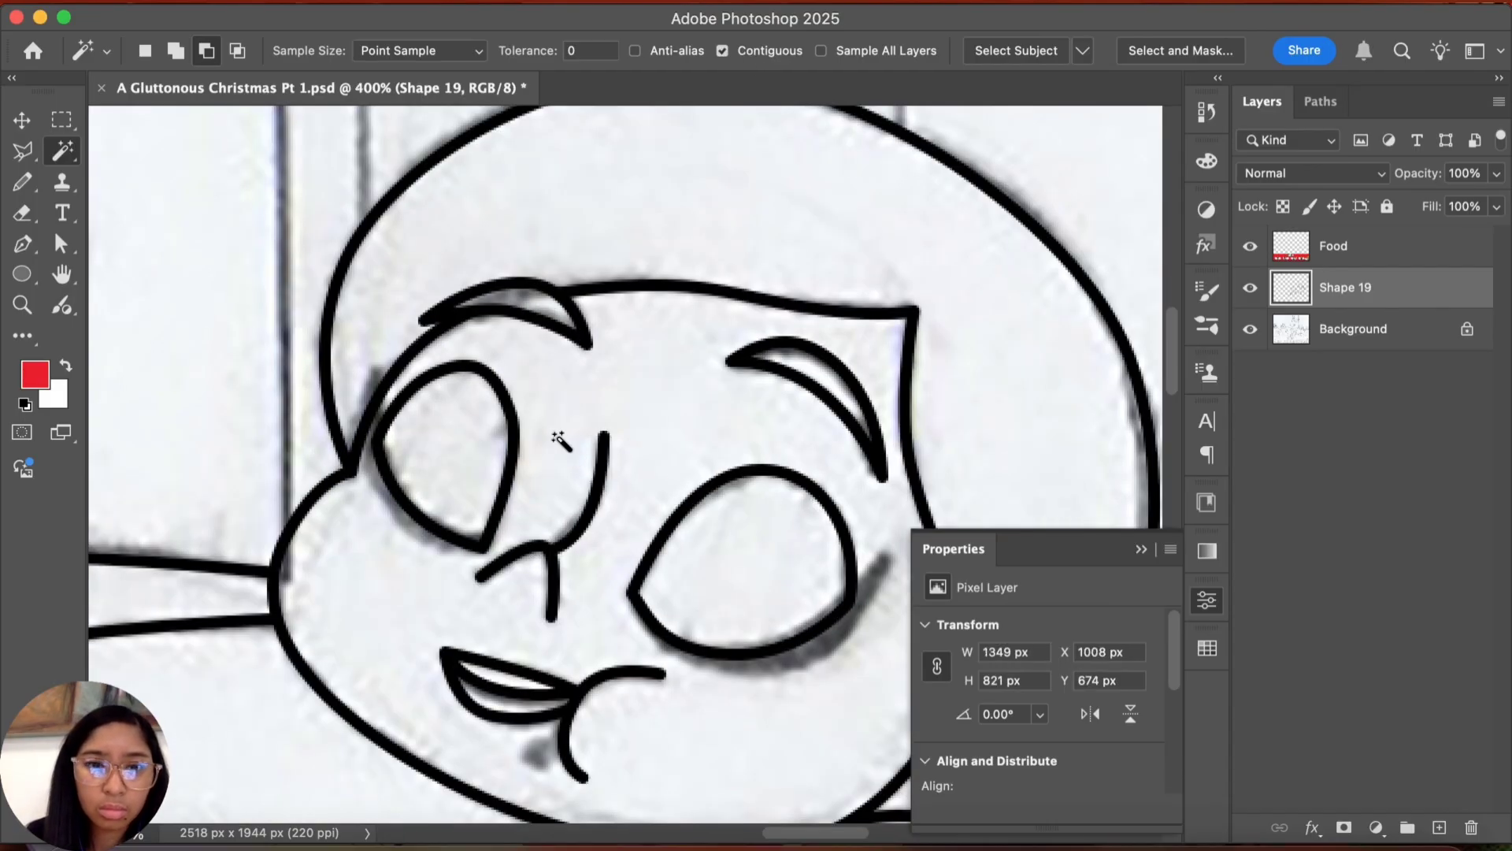
pyautogui.rightClick(598, 480)
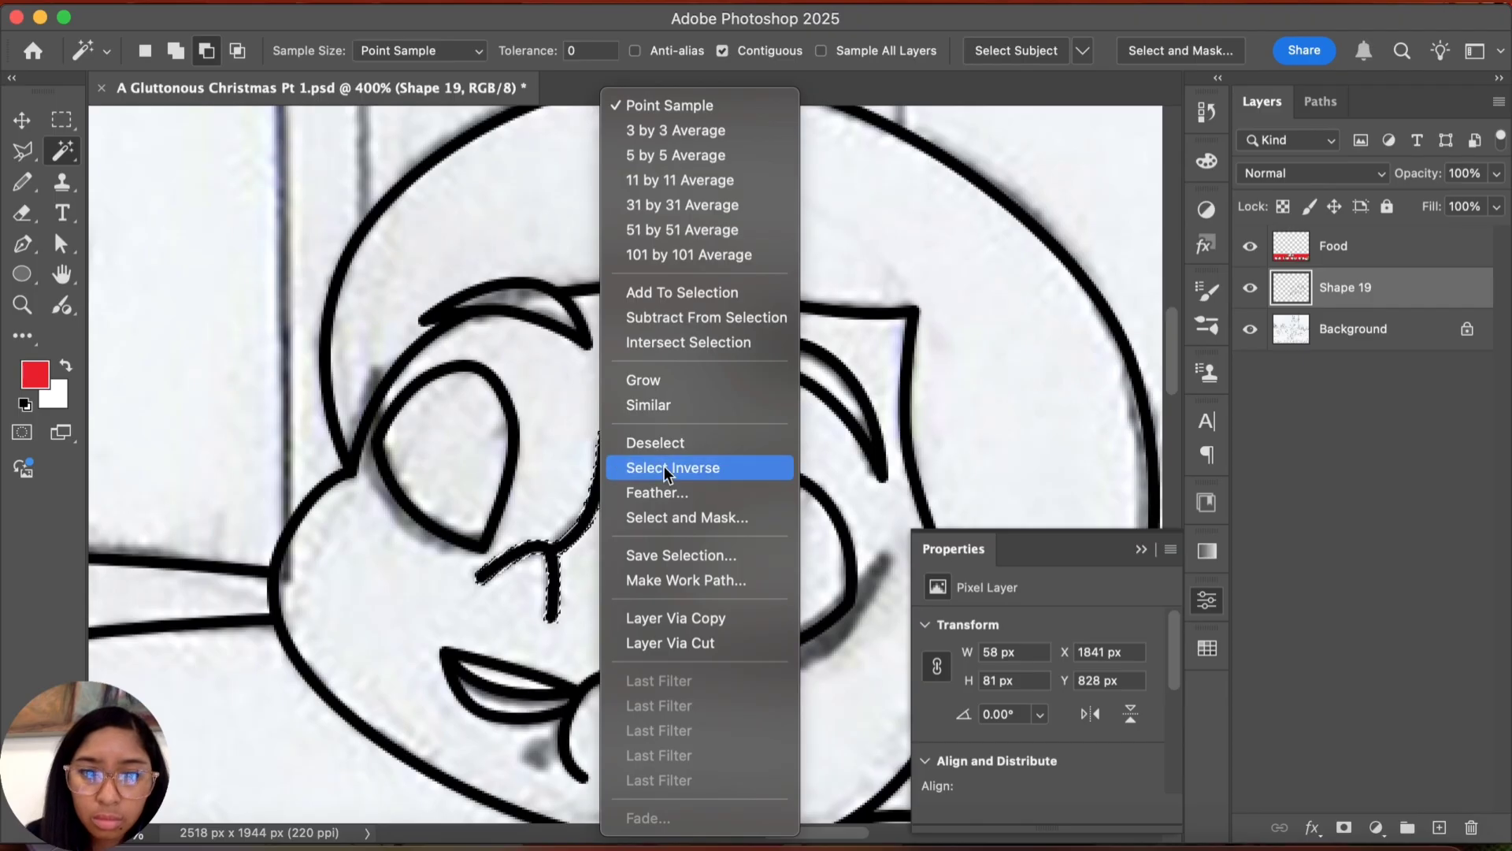
pyautogui.click(684, 443)
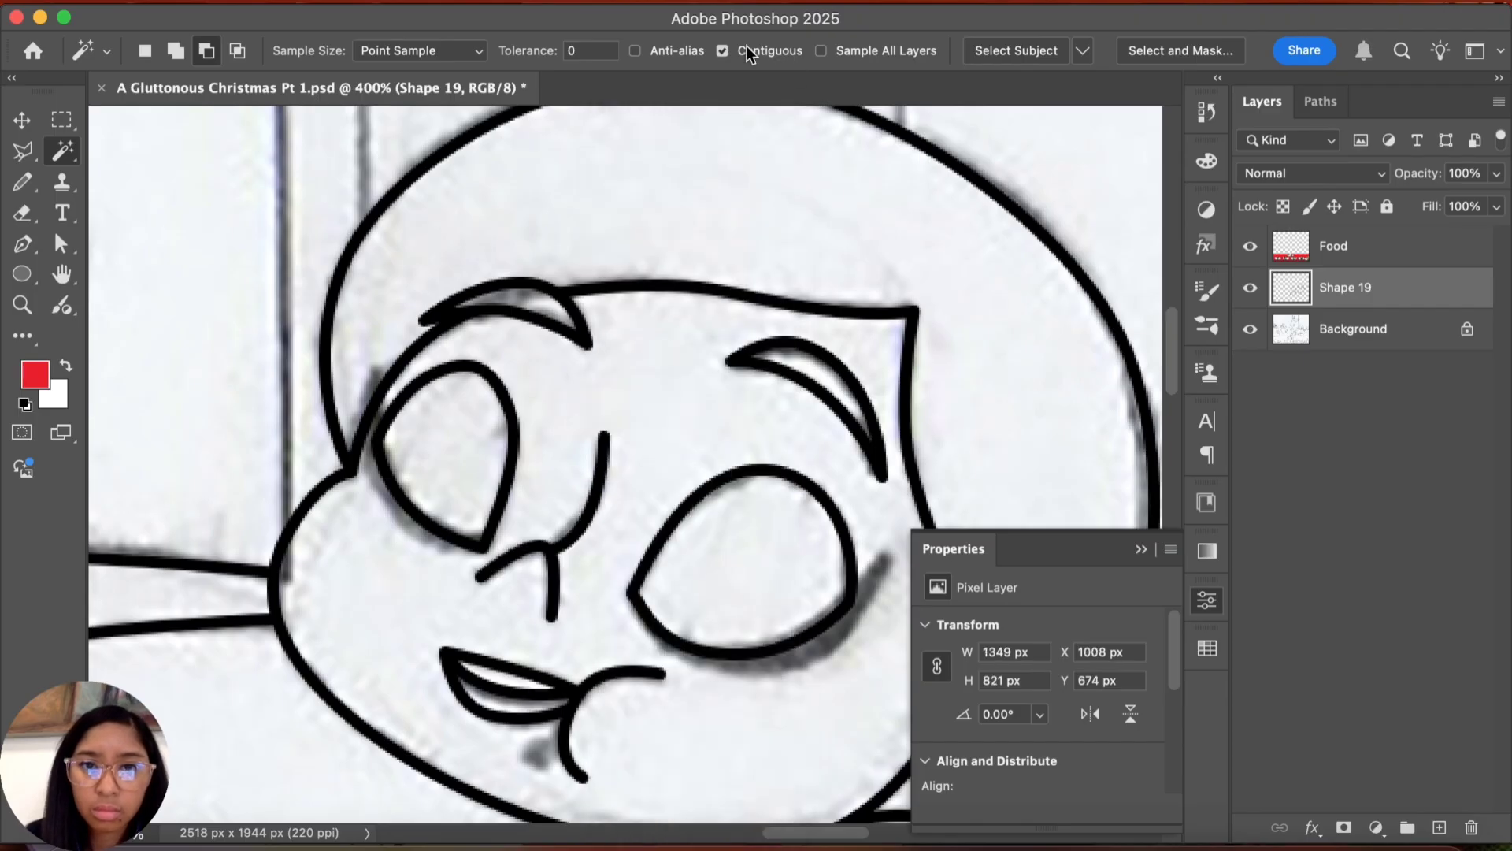
# Step: Select all line art on Shape 19 with Contiguous off, hide that layer, and add a new layer with black as foreground colour
pyautogui.click(746, 49)
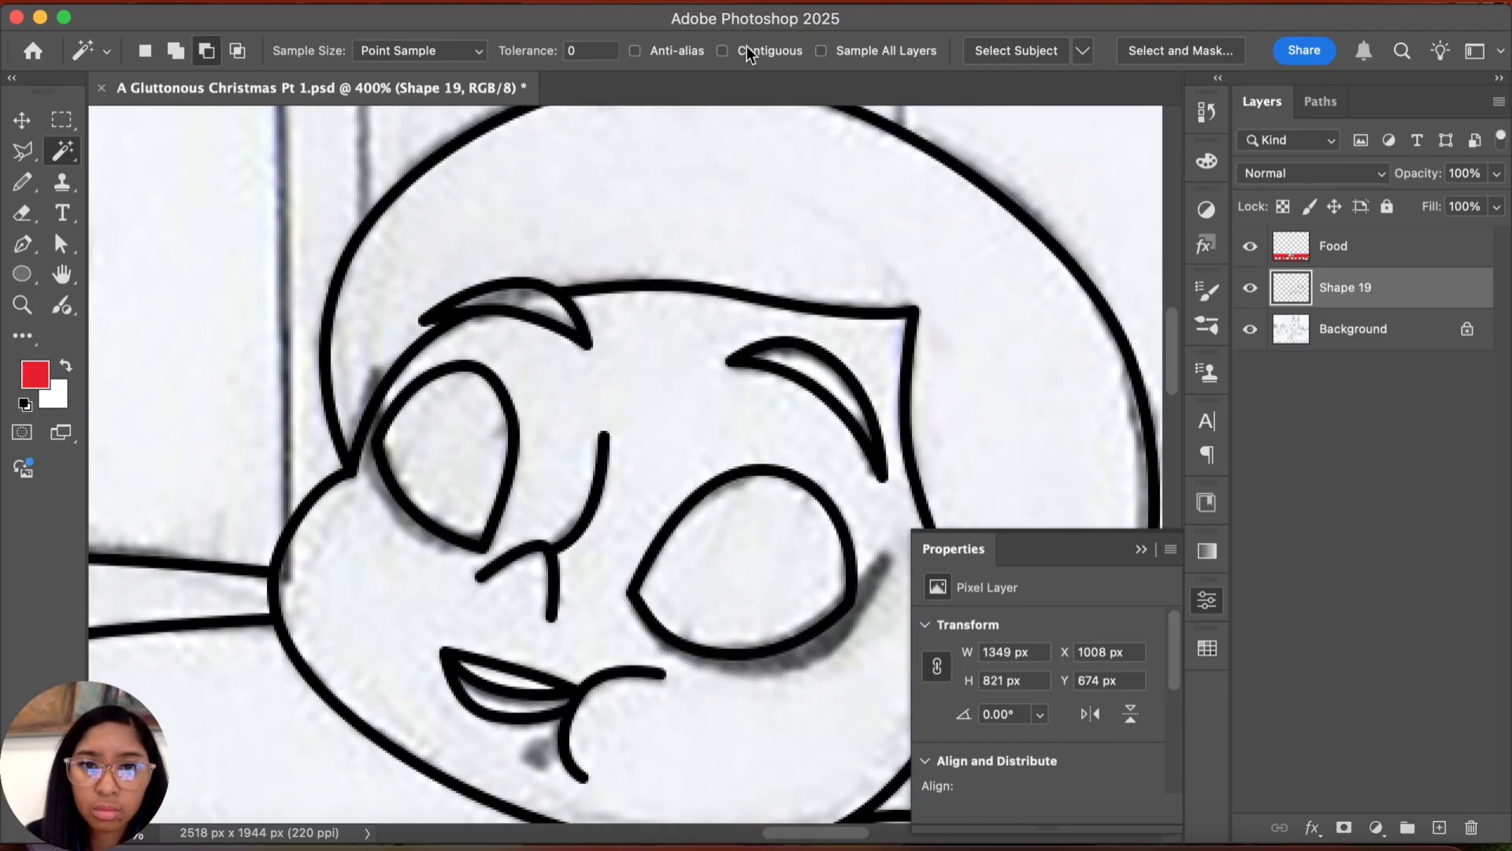
pyautogui.click(687, 285)
pyautogui.click(1250, 287)
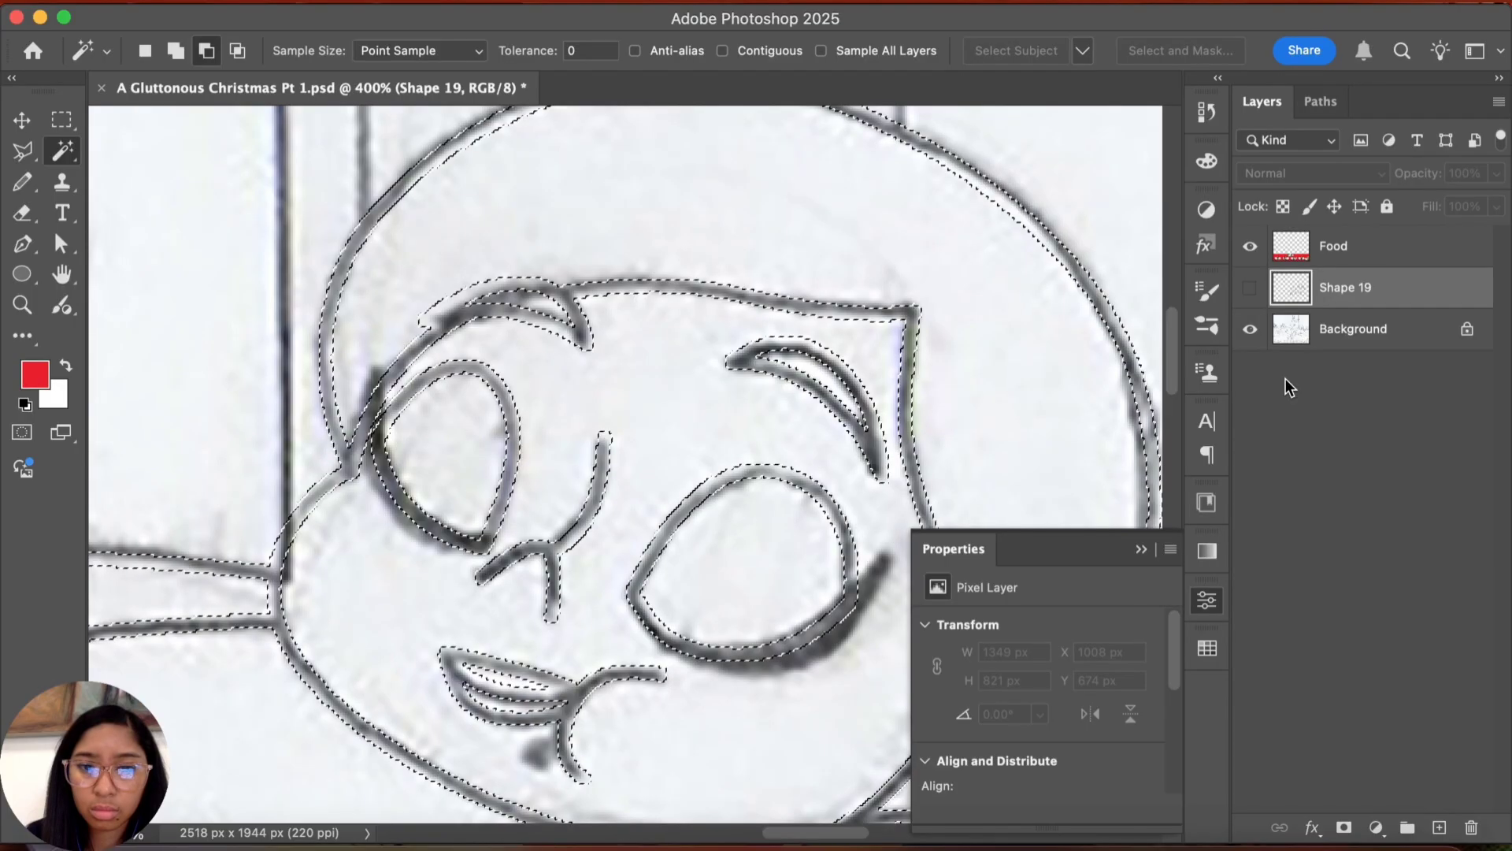
pyautogui.click(1440, 827)
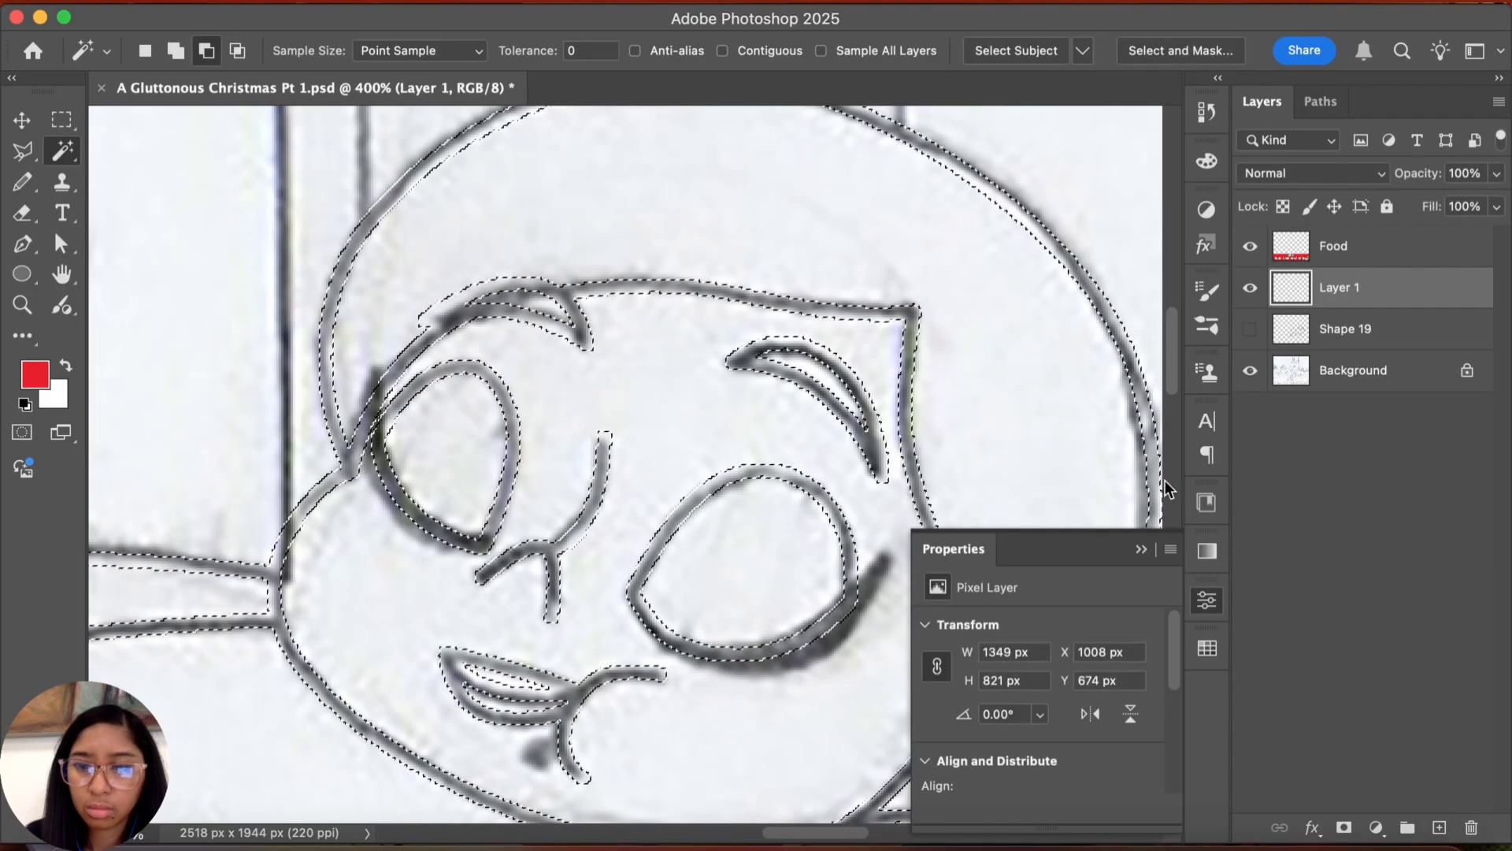
pyautogui.press('d')
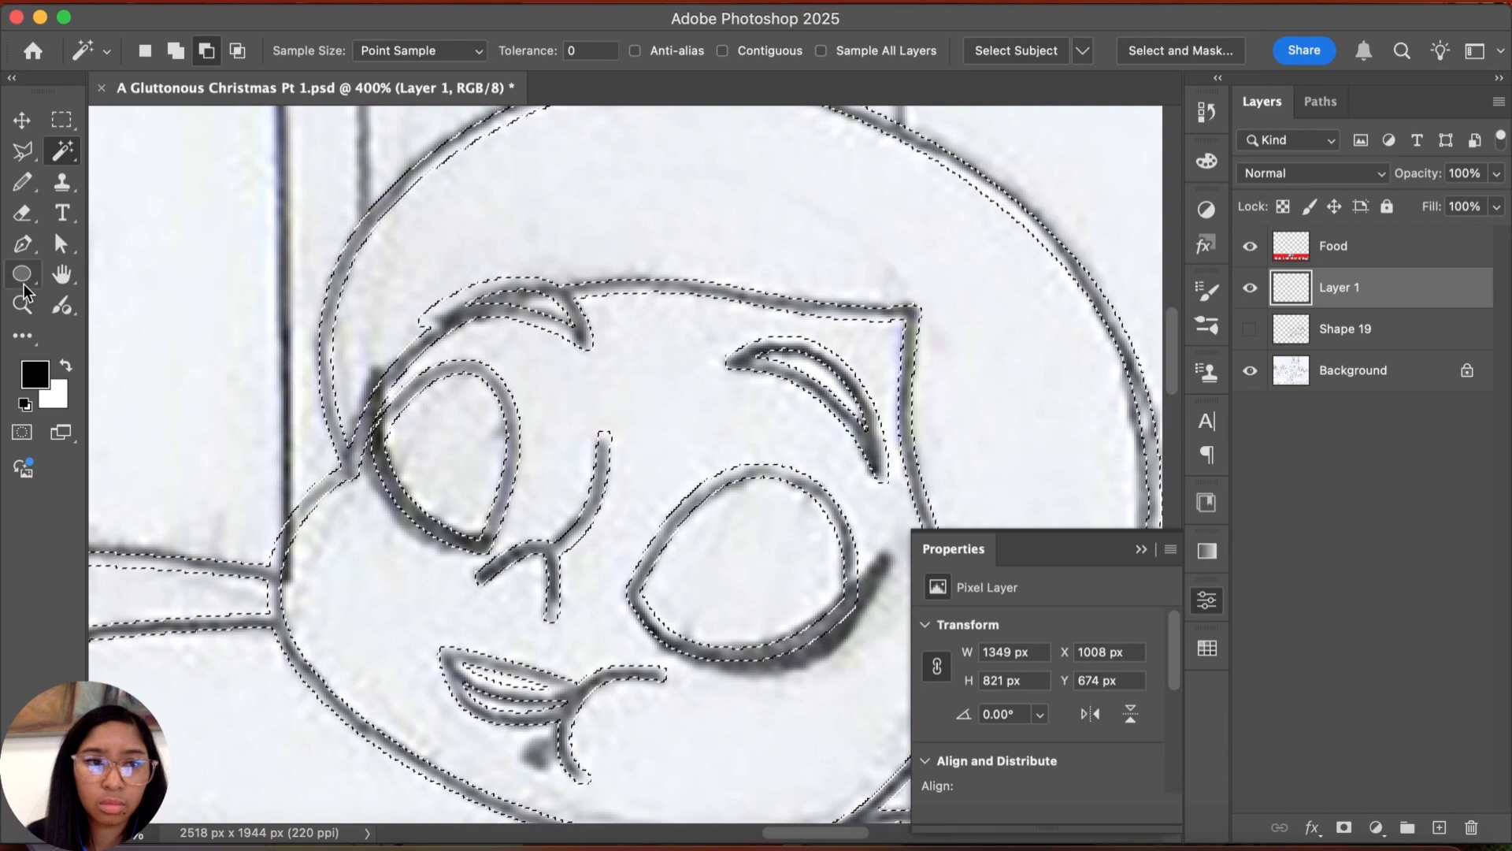
# Step: Try filling the selected line art with black on Layer 1 using the Paint Bucket, and undo the fill and deselection
pyautogui.press('g')
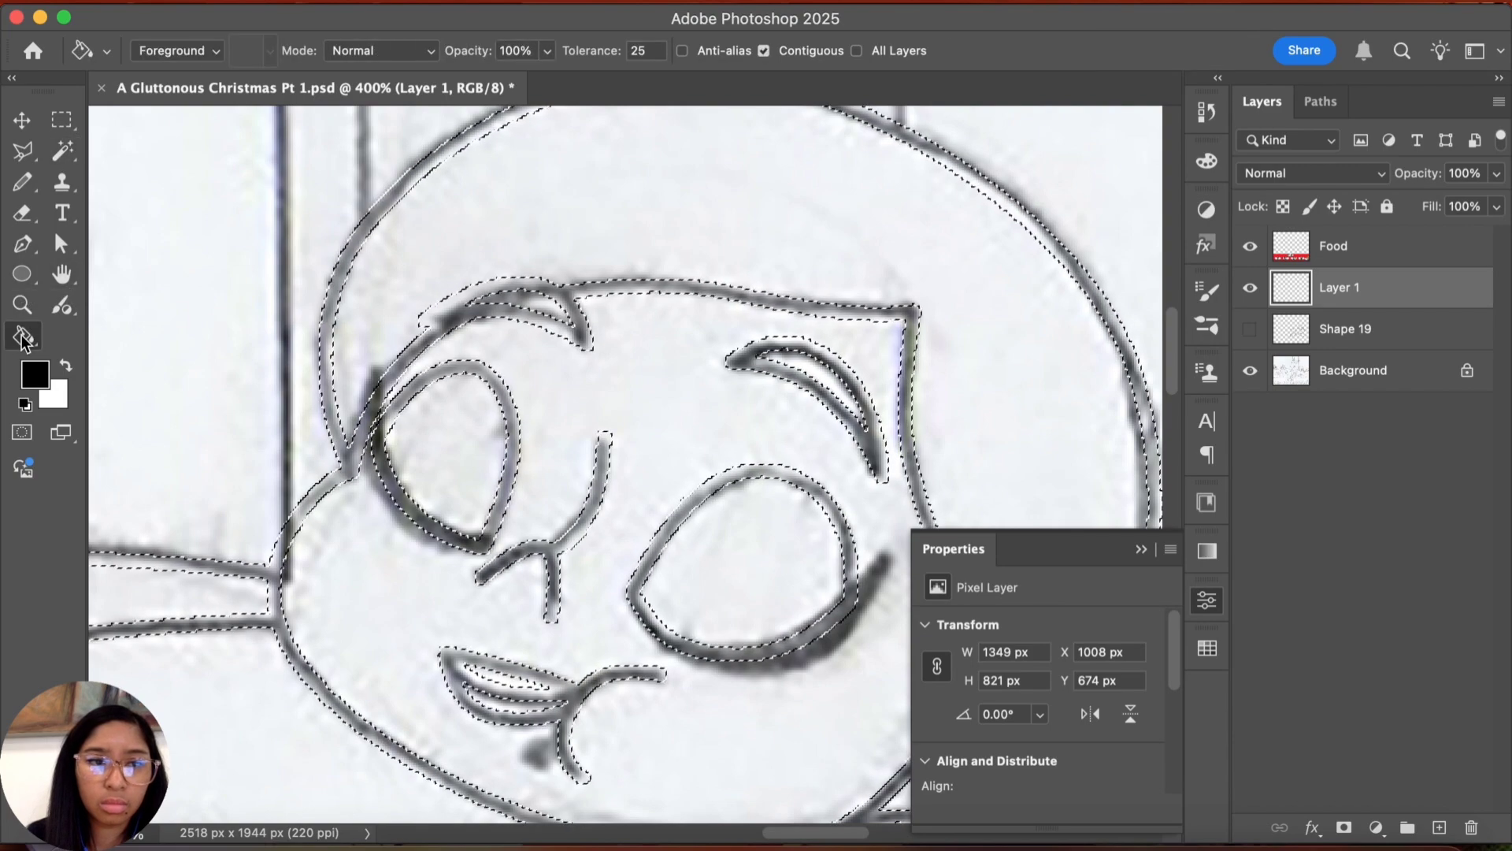
pyautogui.click(24, 337)
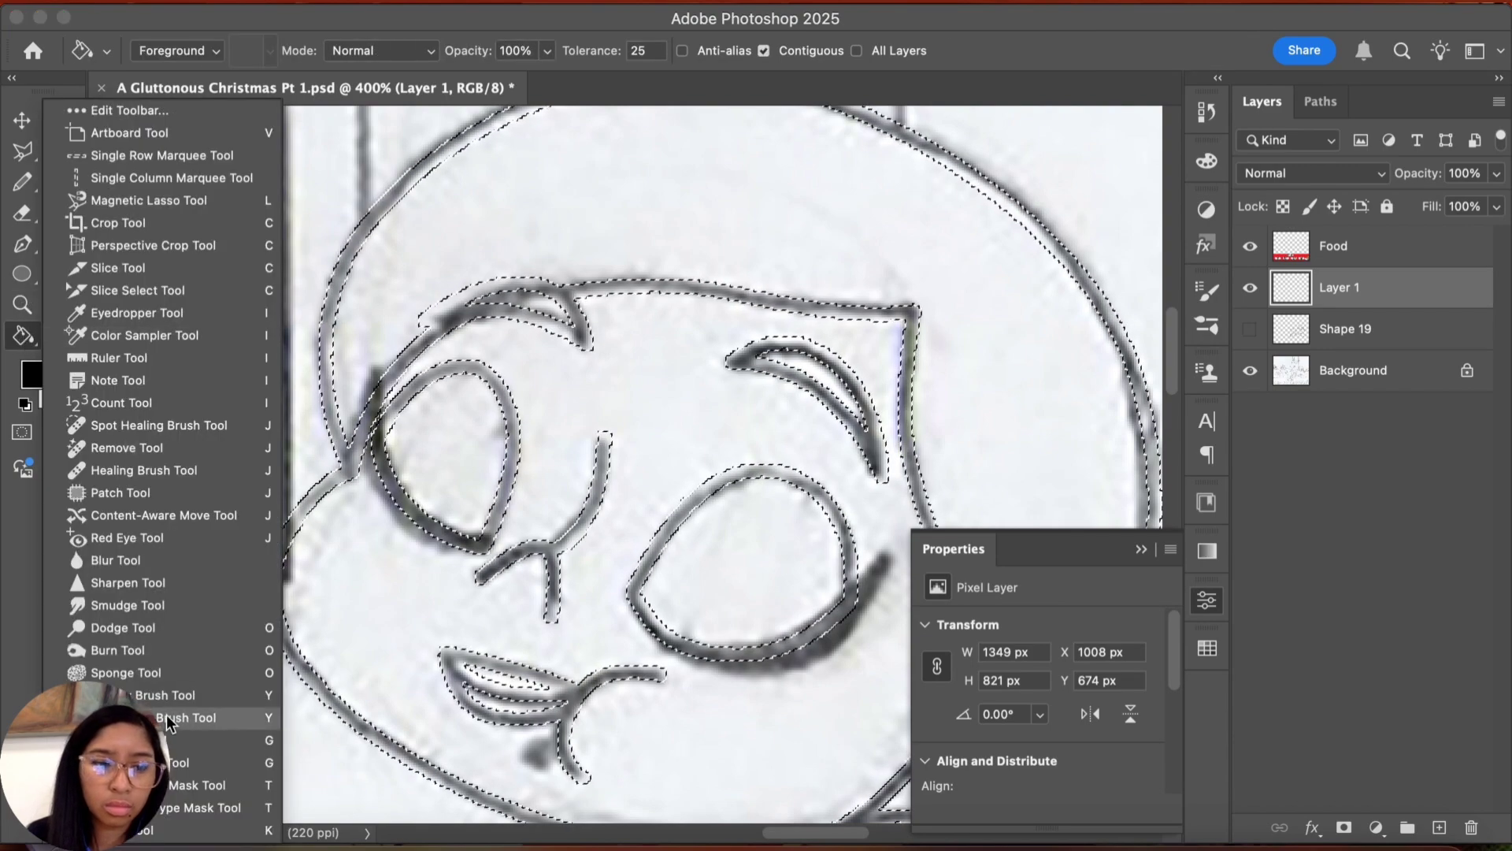
pyautogui.click(173, 768)
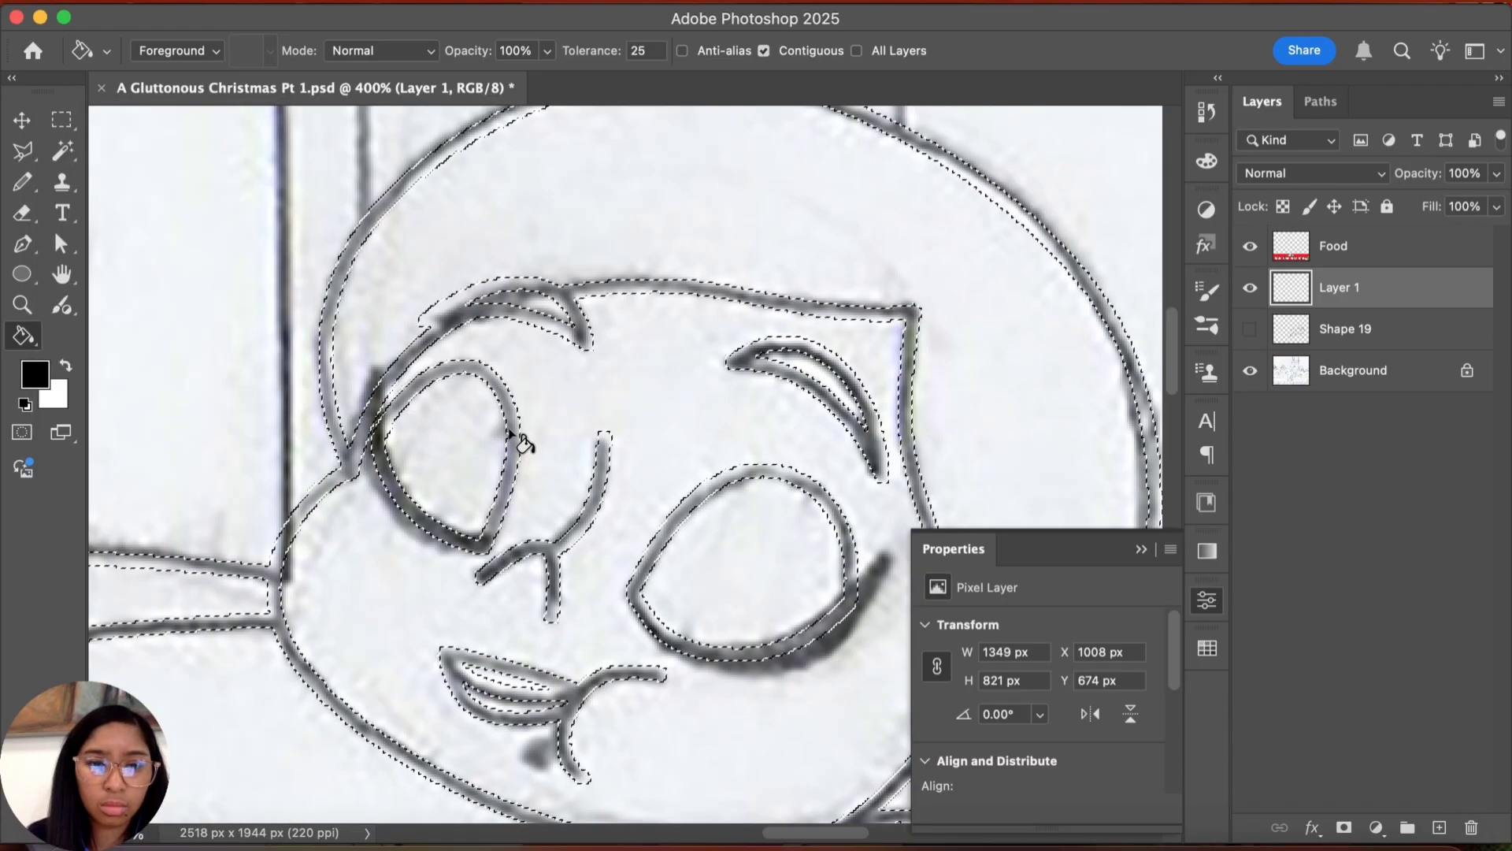
pyautogui.click(514, 433)
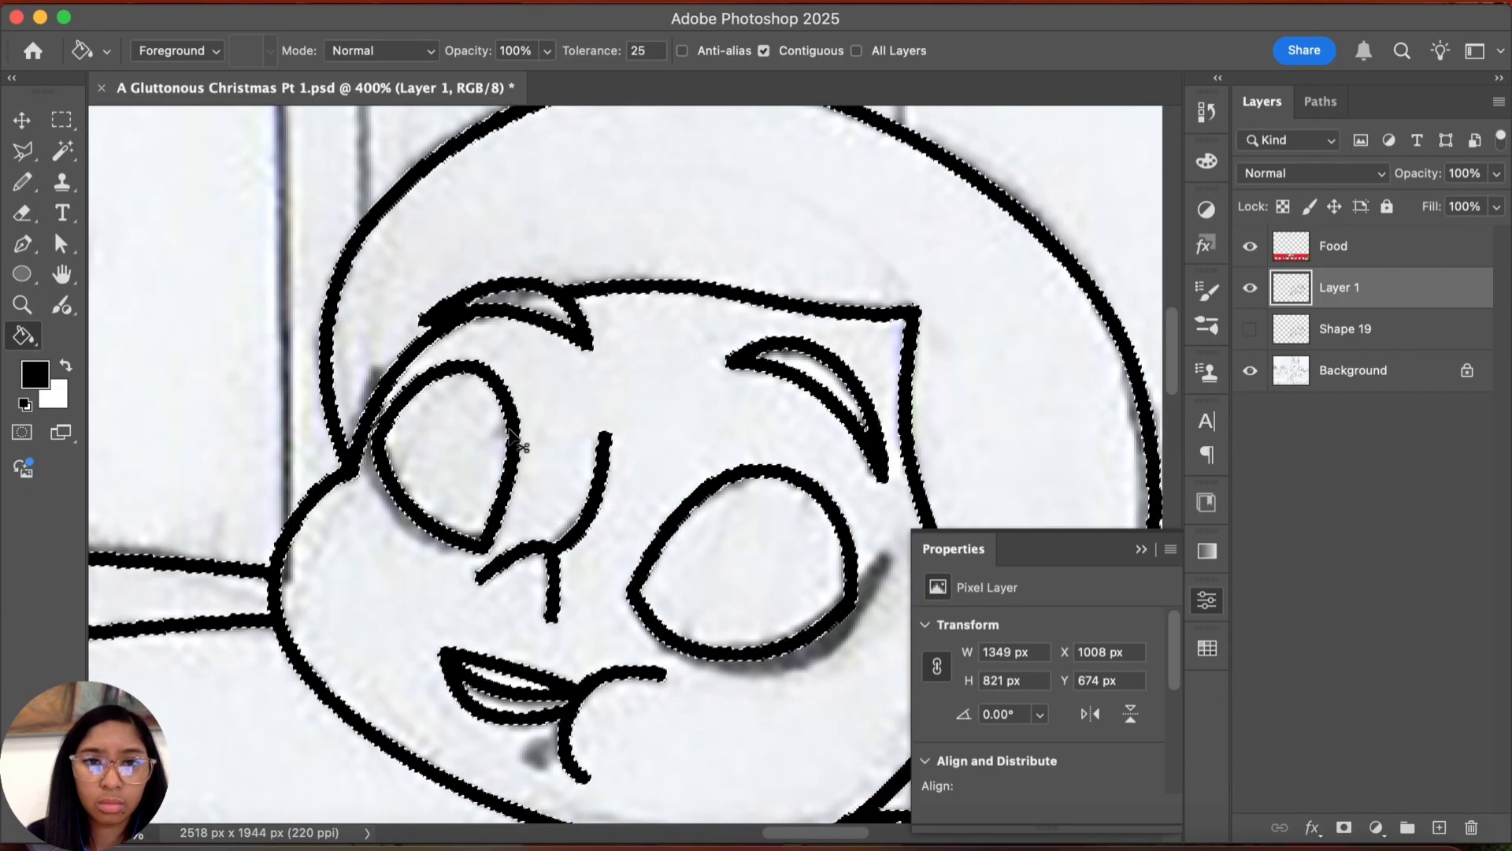
pyautogui.press('super+d')
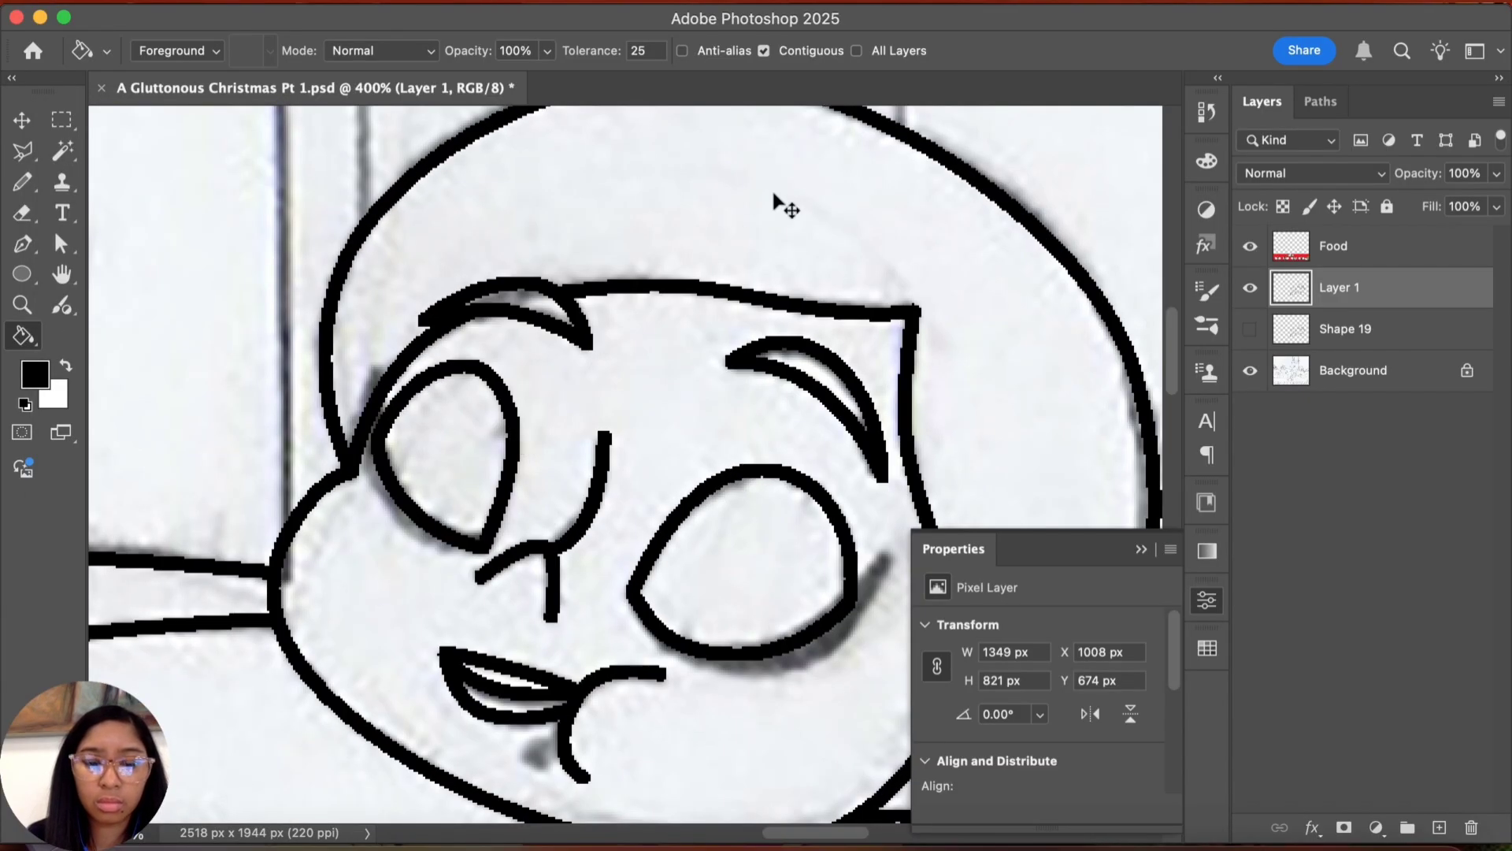
pyautogui.press('super+z')
pyautogui.press('super+z')
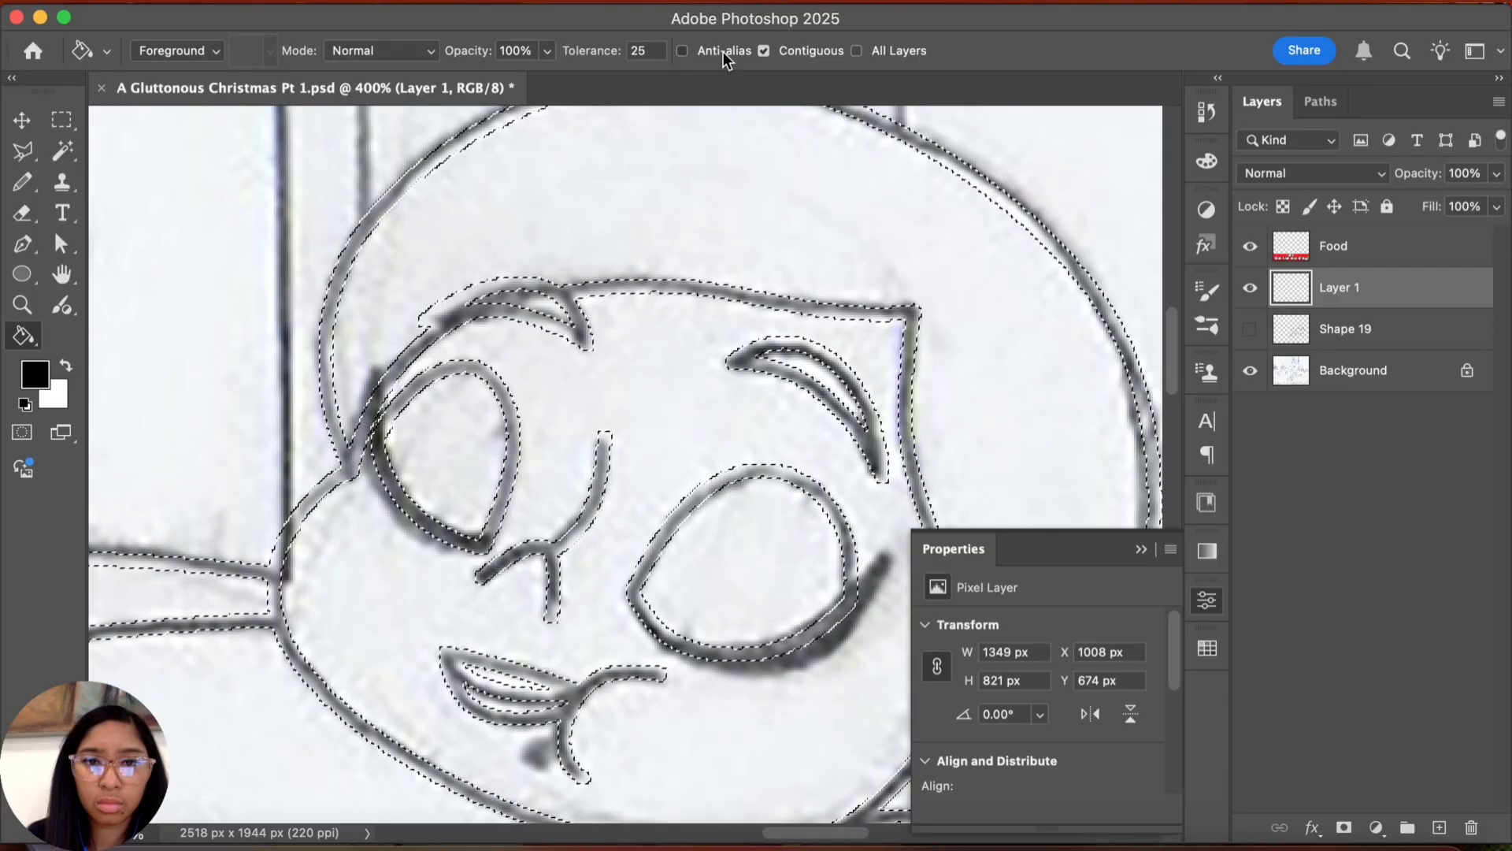
# Step: Try the black fill again with Anti-alias enabled, undo it, and turn Anti-alias back off
pyautogui.click(723, 52)
pyautogui.click(556, 374)
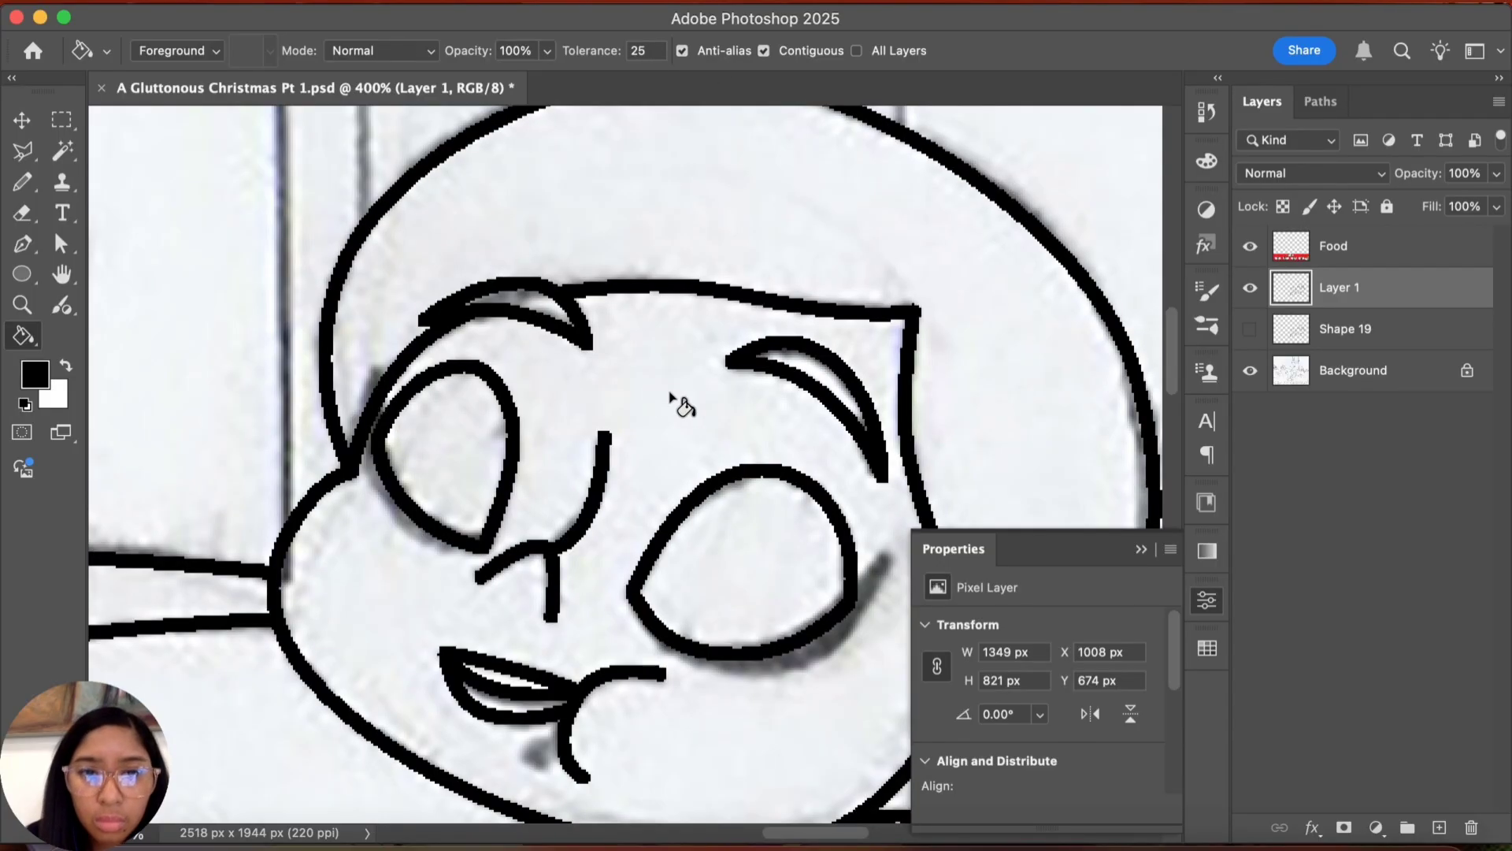
pyautogui.press('super+z')
pyautogui.click(682, 50)
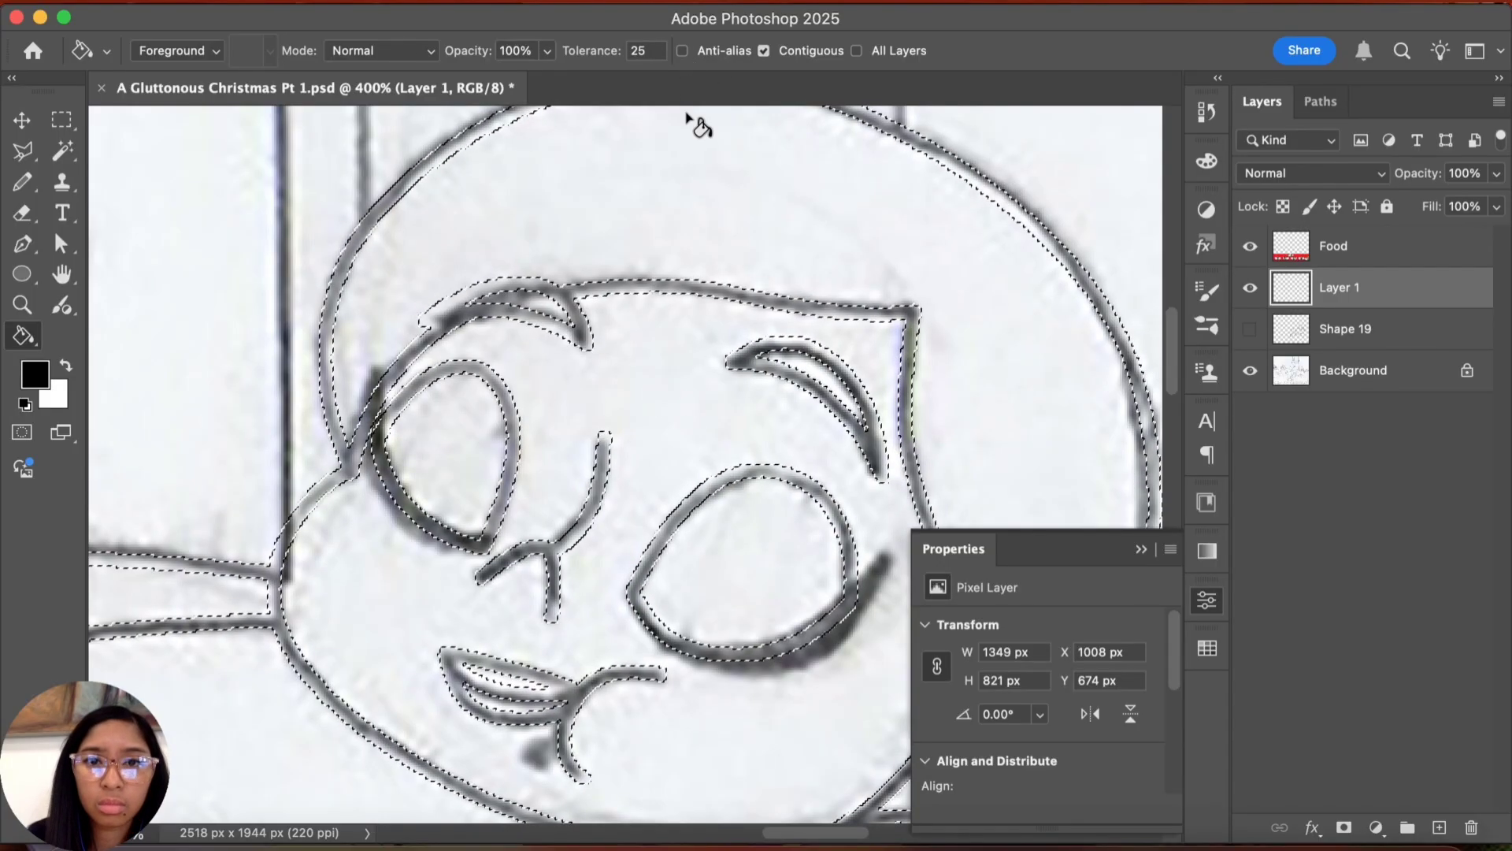
# Step: Clear the selection, show the Shape 19 layer again, and make it the active layer
pyautogui.press('super+d')
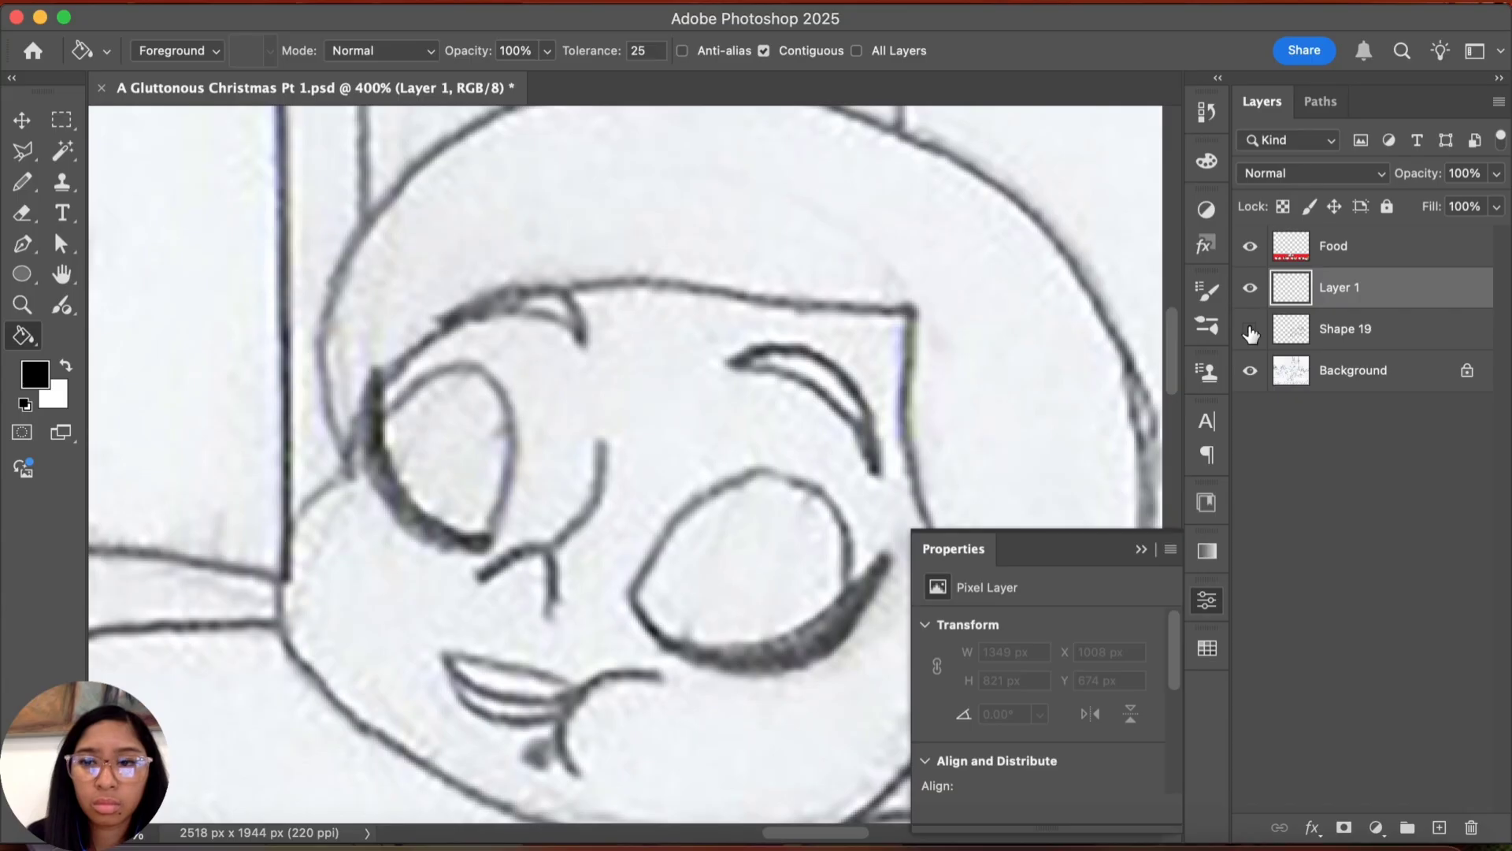
pyautogui.click(1286, 337)
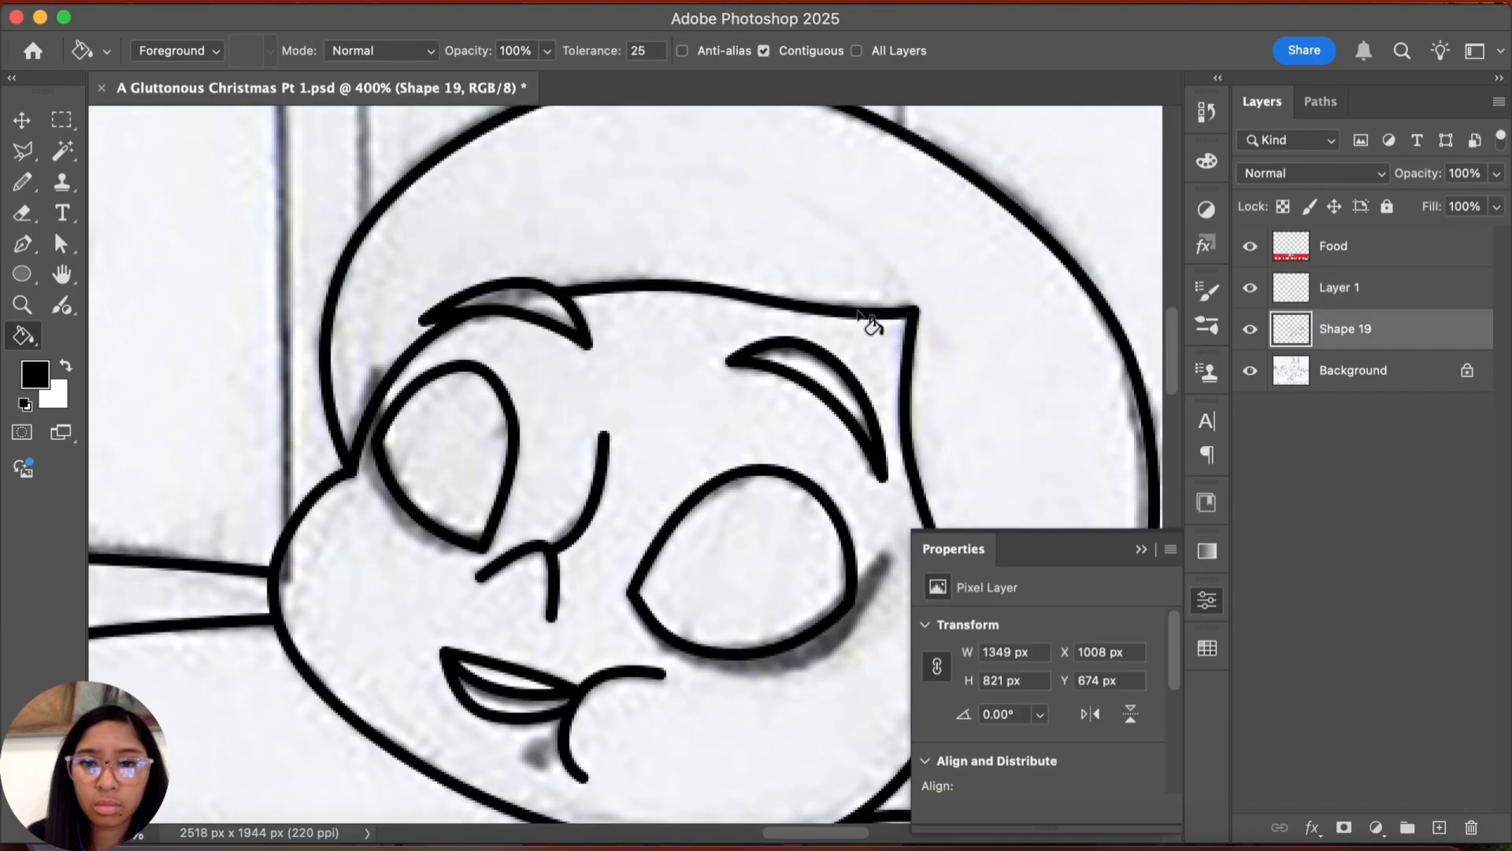
# Step: Try selecting the Shape 19 line art and filling it with black on Layer 1 with Anti-alias off, and undo the fill
pyautogui.press('w')
pyautogui.click(860, 313)
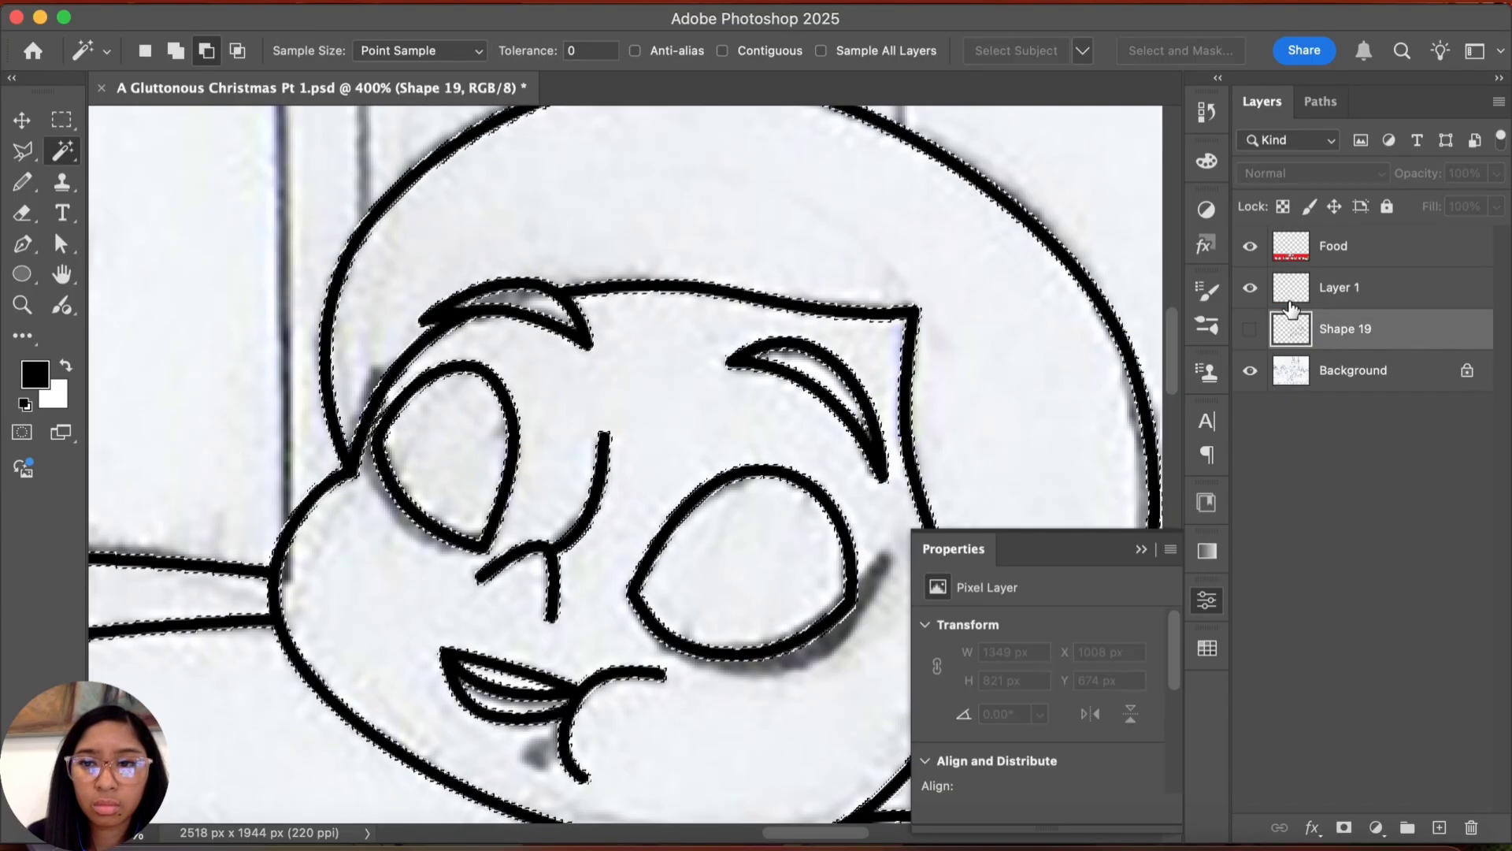
pyautogui.click(1251, 329)
pyautogui.click(1292, 287)
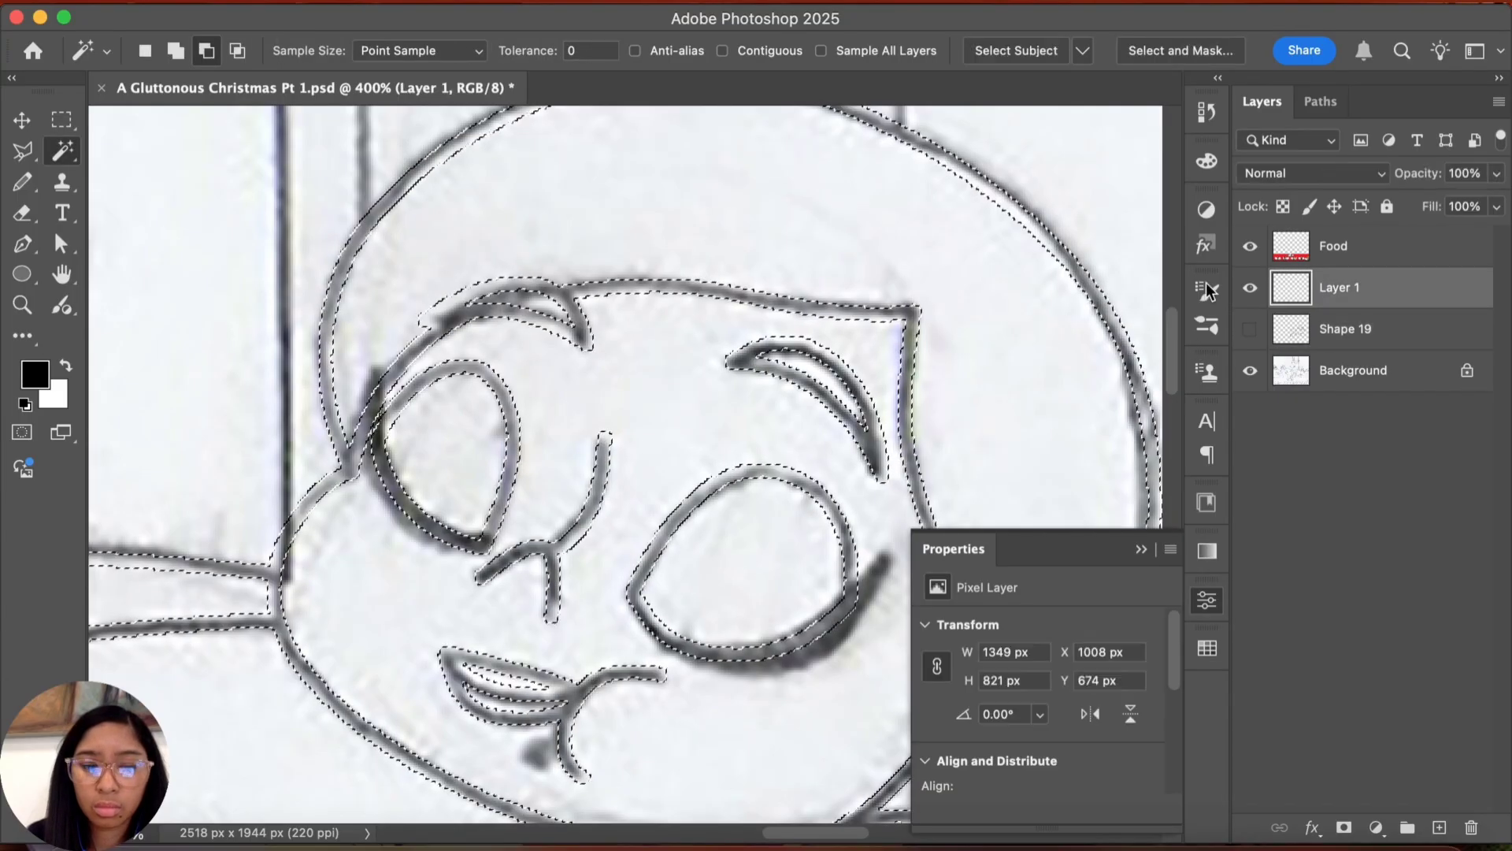
pyautogui.click(653, 51)
pyautogui.press('g')
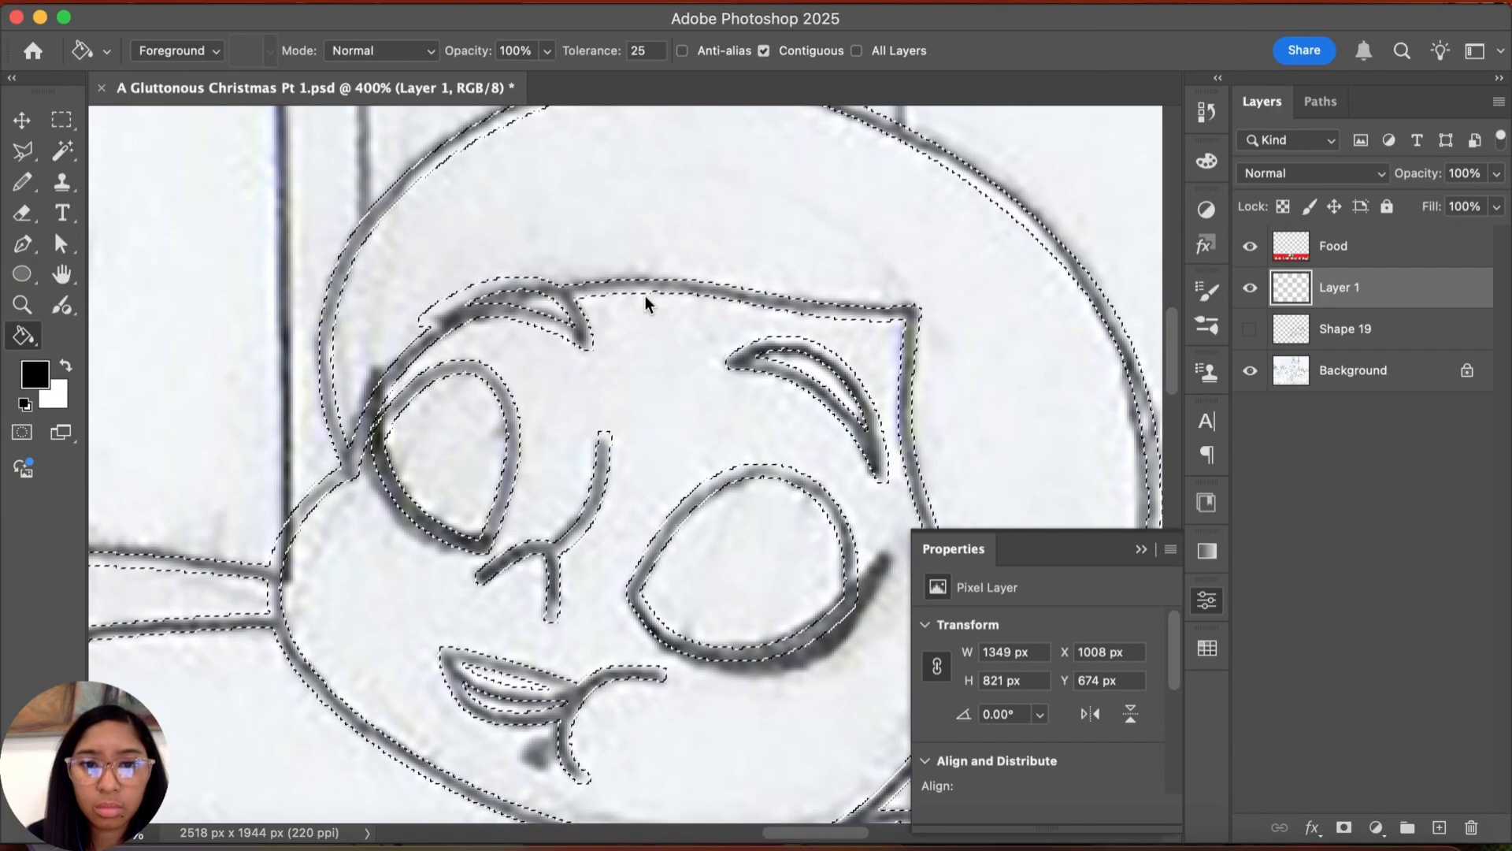
pyautogui.click(646, 298)
pyautogui.press('super+d')
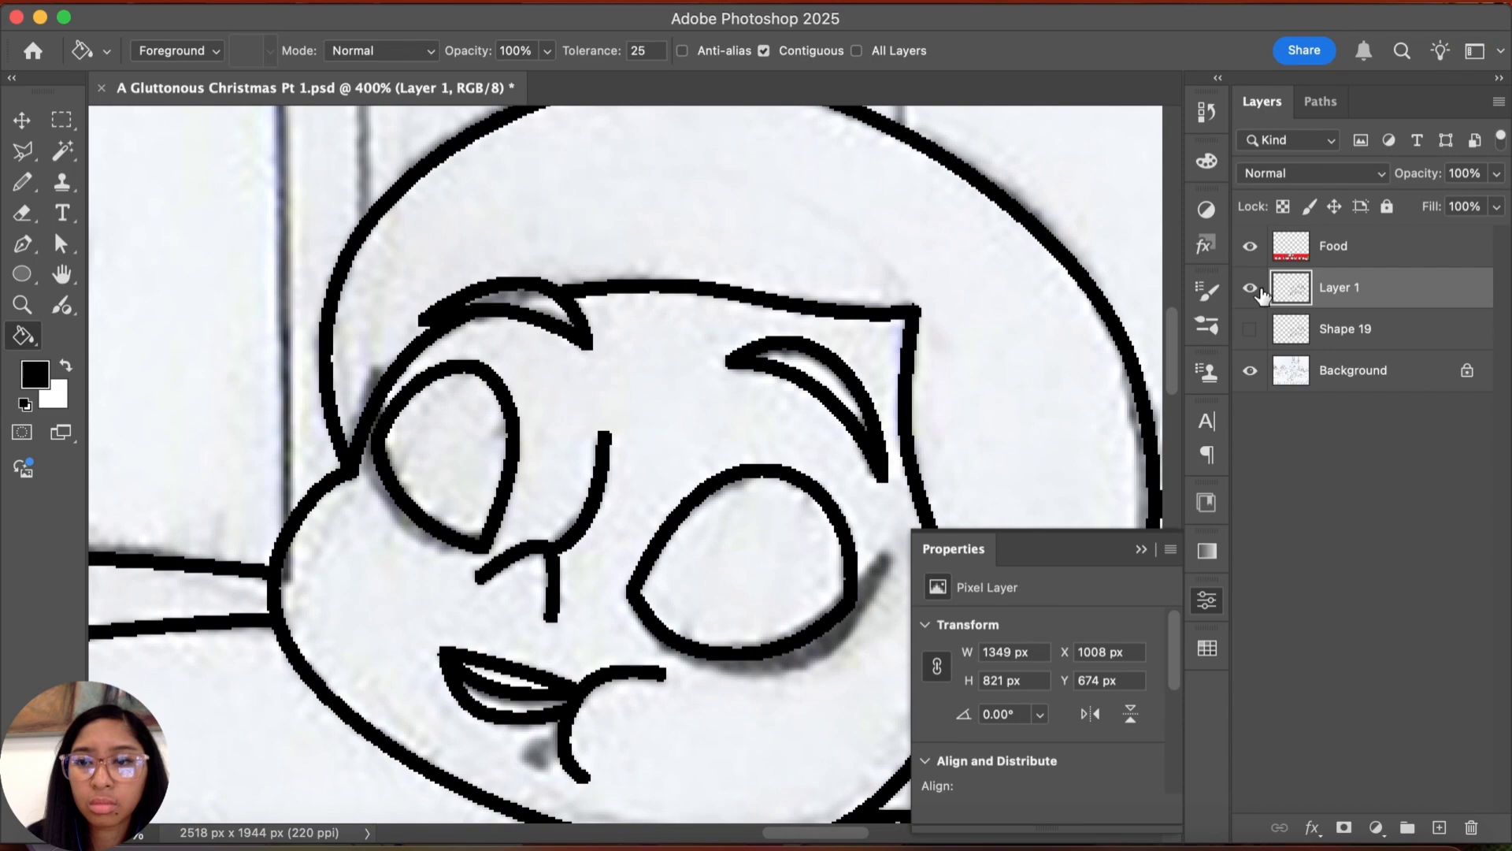
pyautogui.press('super+z')
pyautogui.press('super+z')
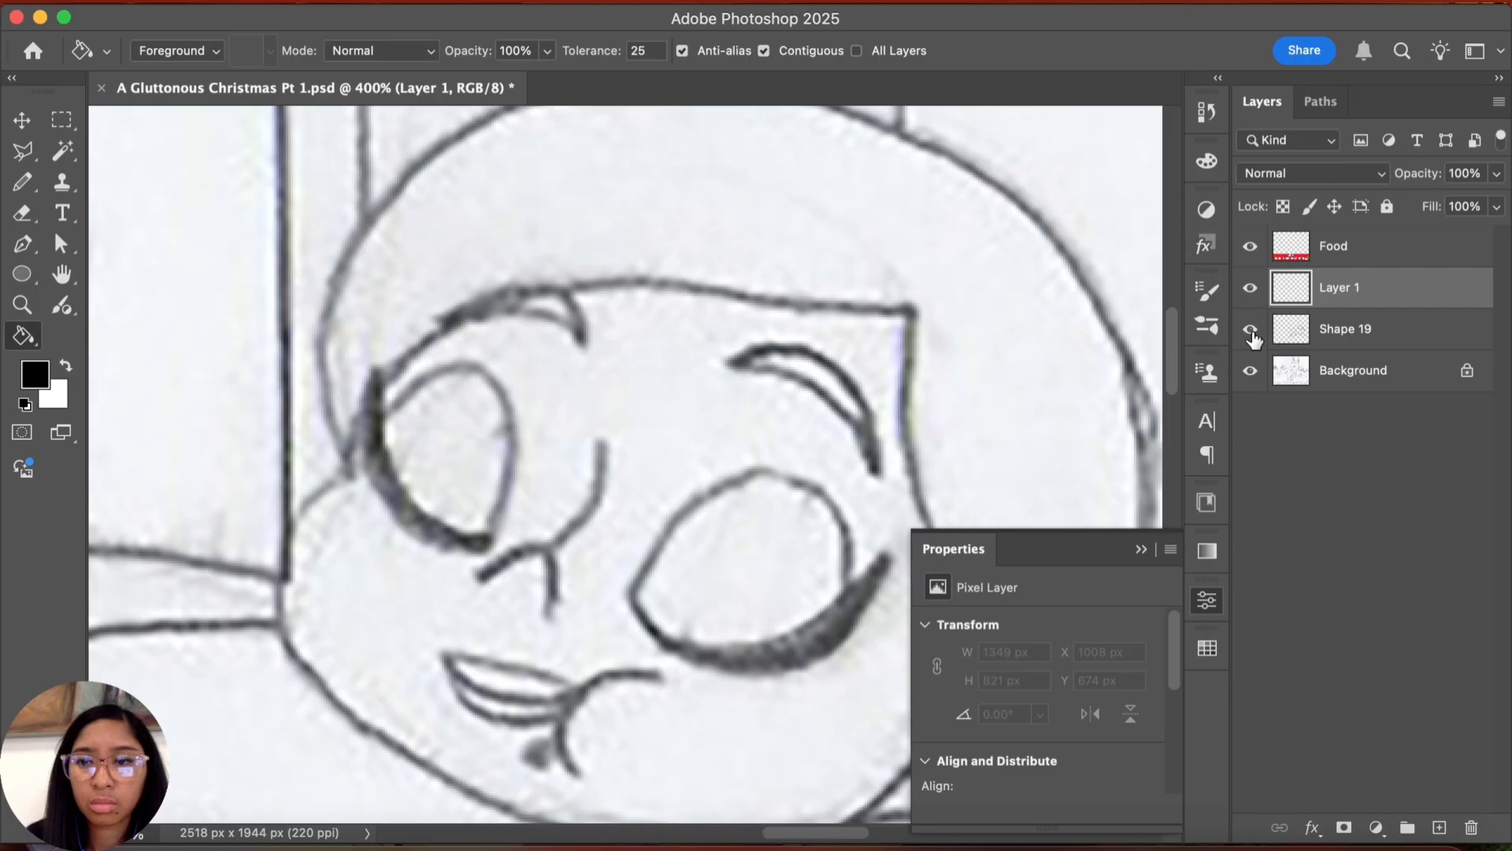
# Step: Try selecting and filling the line art on Layer 1 with Anti-alias on, undo the fill, and turn Anti-alias back off
pyautogui.click(1250, 329)
pyautogui.click(1280, 329)
pyautogui.press('w')
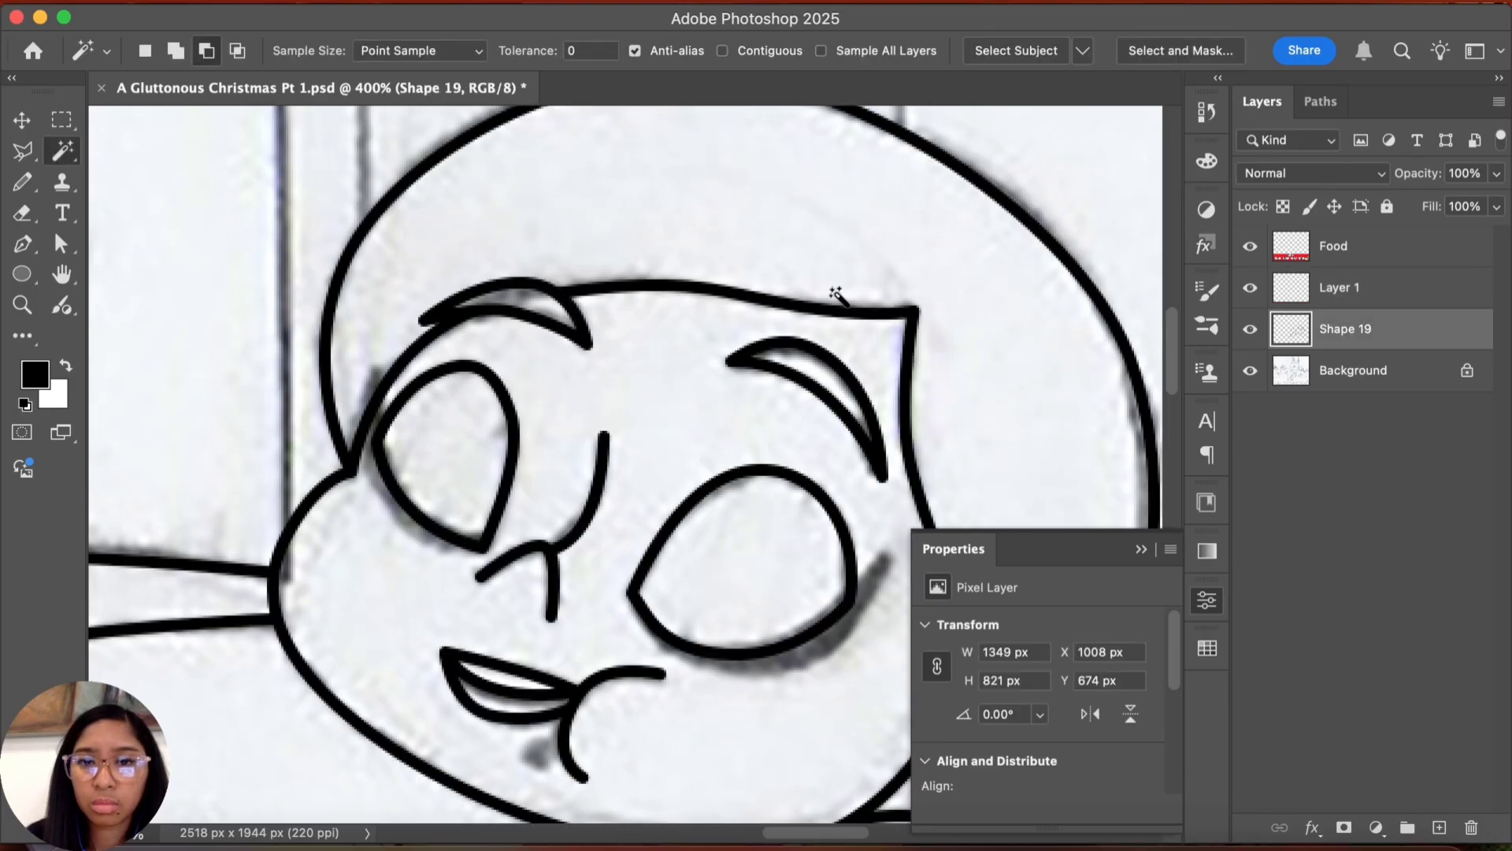
pyautogui.click(837, 312)
pyautogui.click(1250, 328)
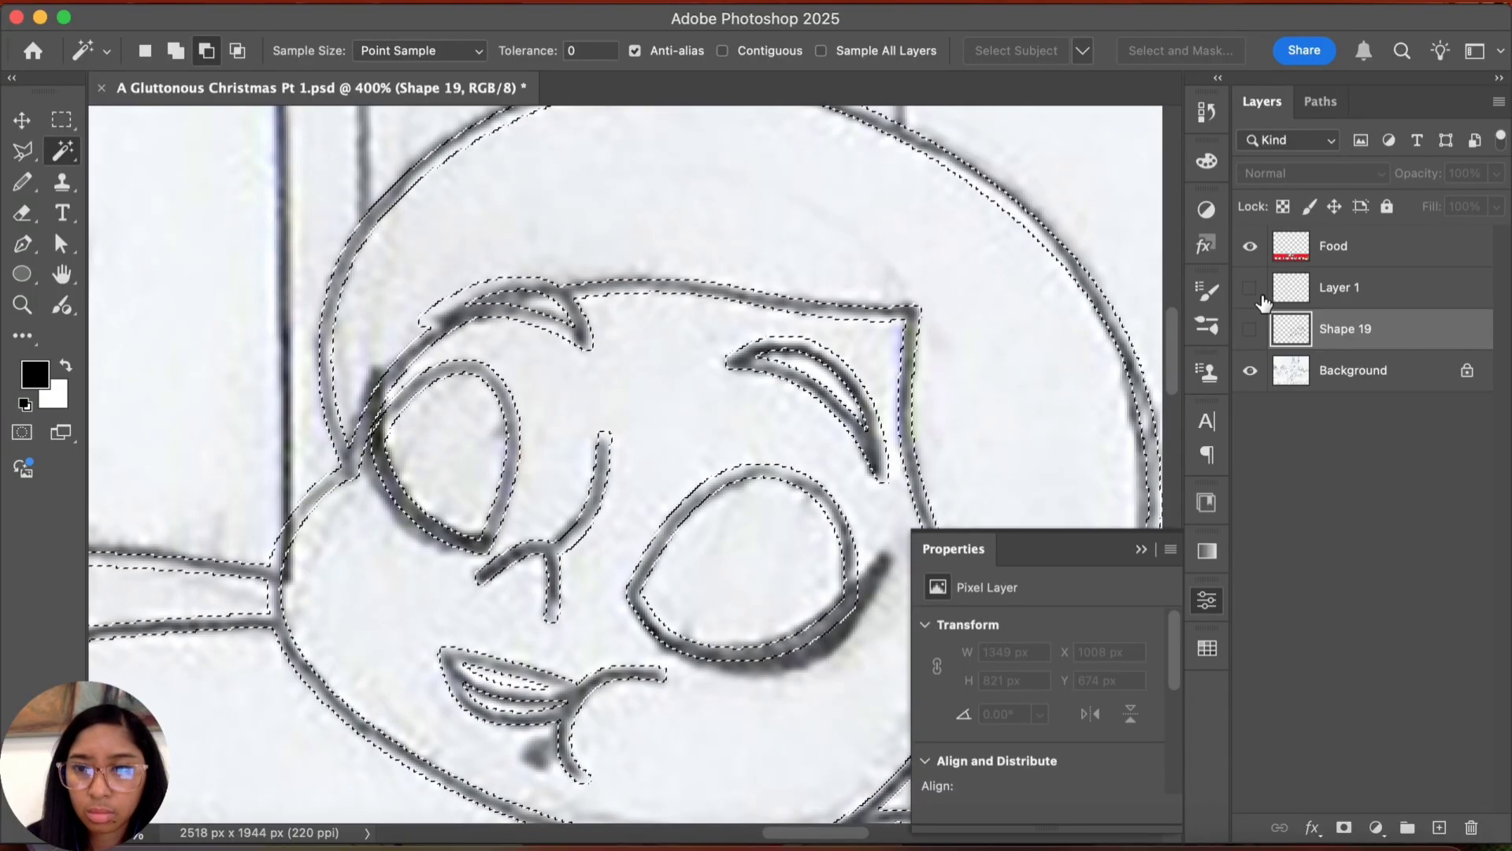
pyautogui.click(1282, 298)
pyautogui.press('g')
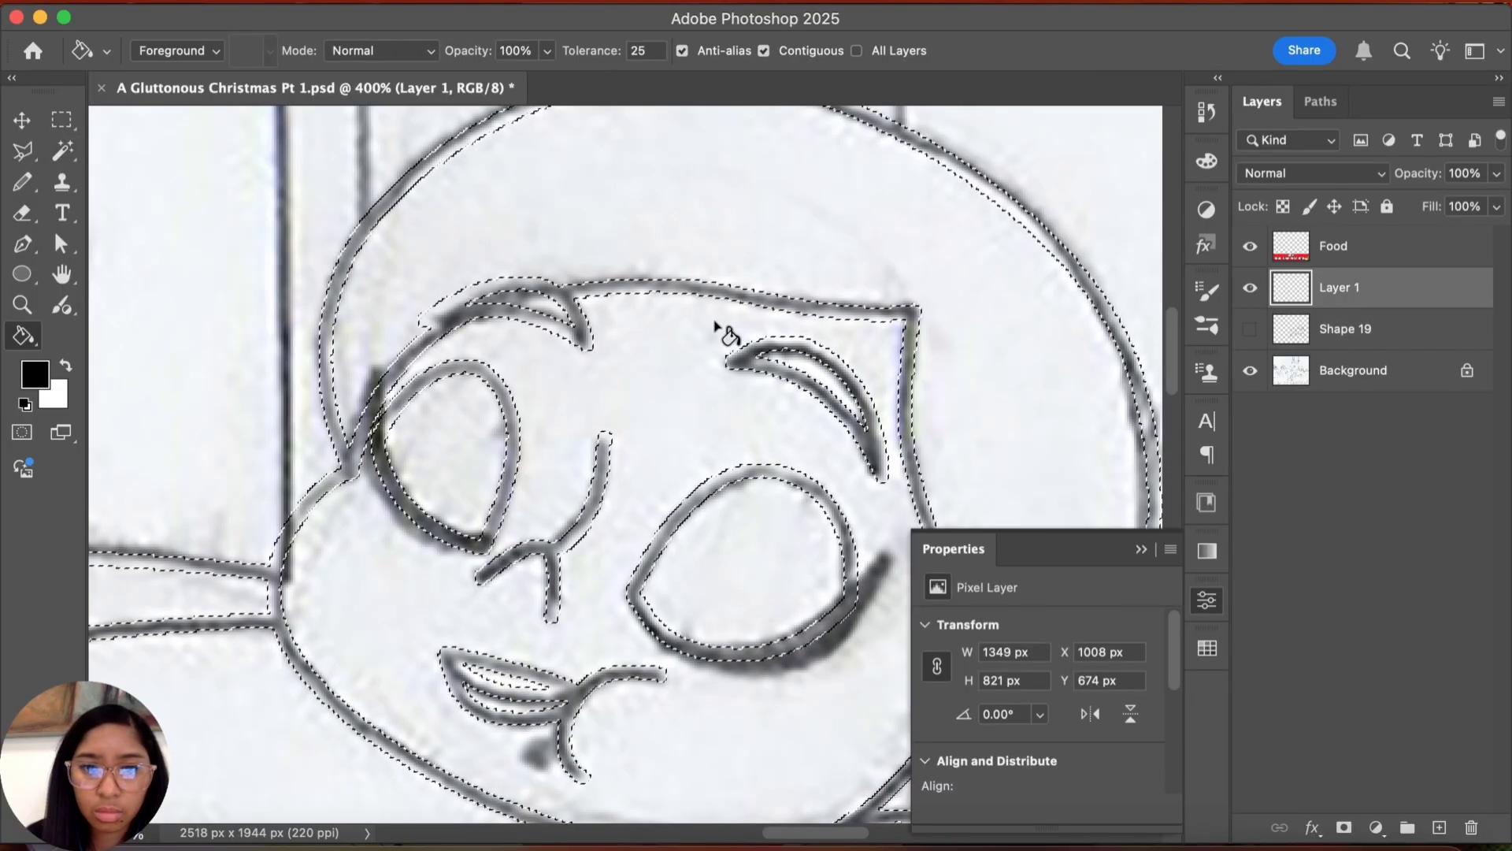
pyautogui.click(815, 367)
pyautogui.hotkey('ctrl', 'd')
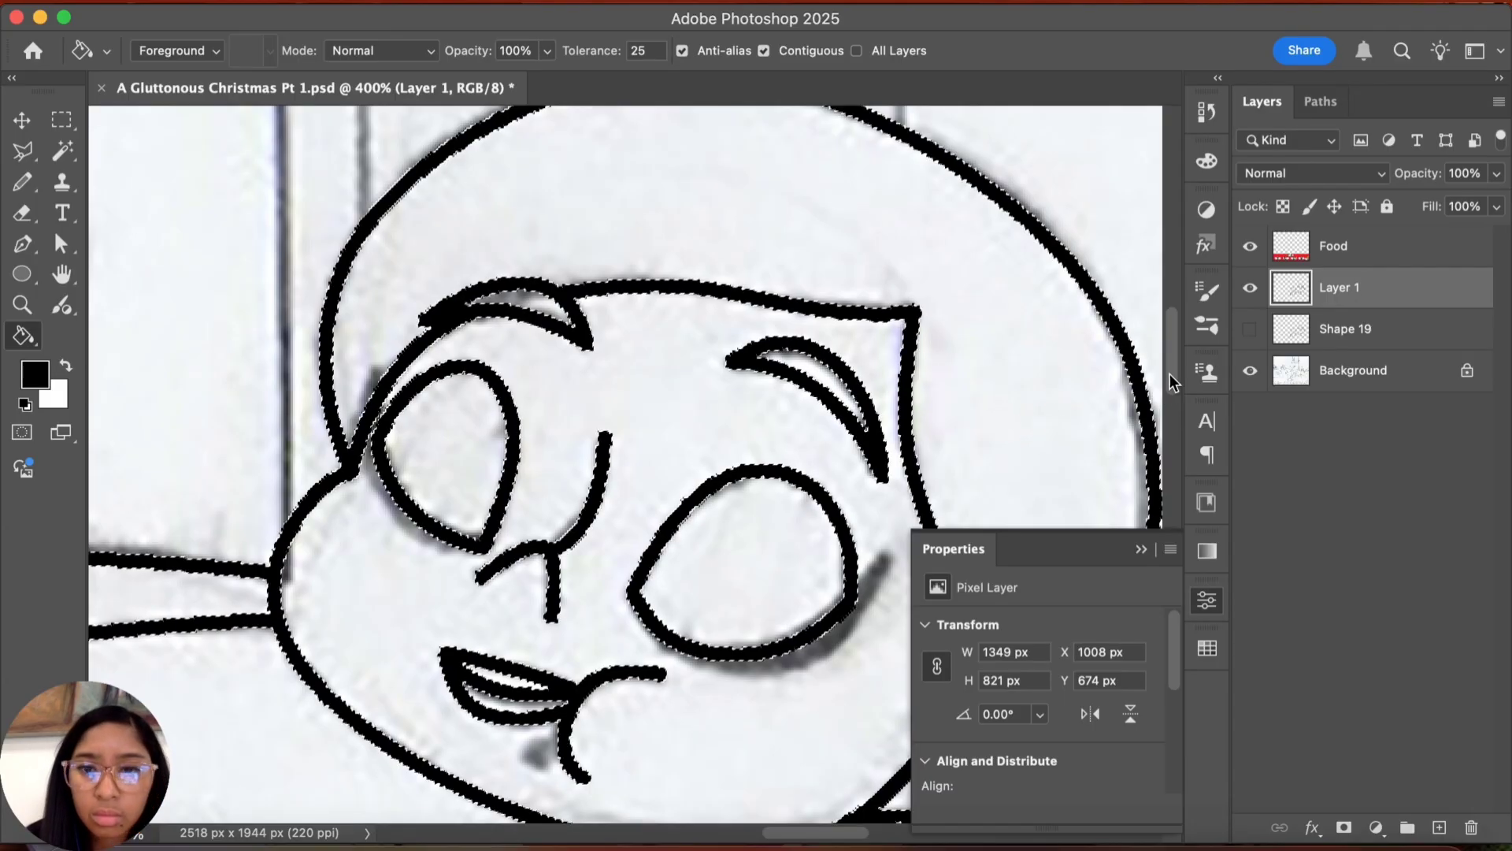
pyautogui.click(682, 51)
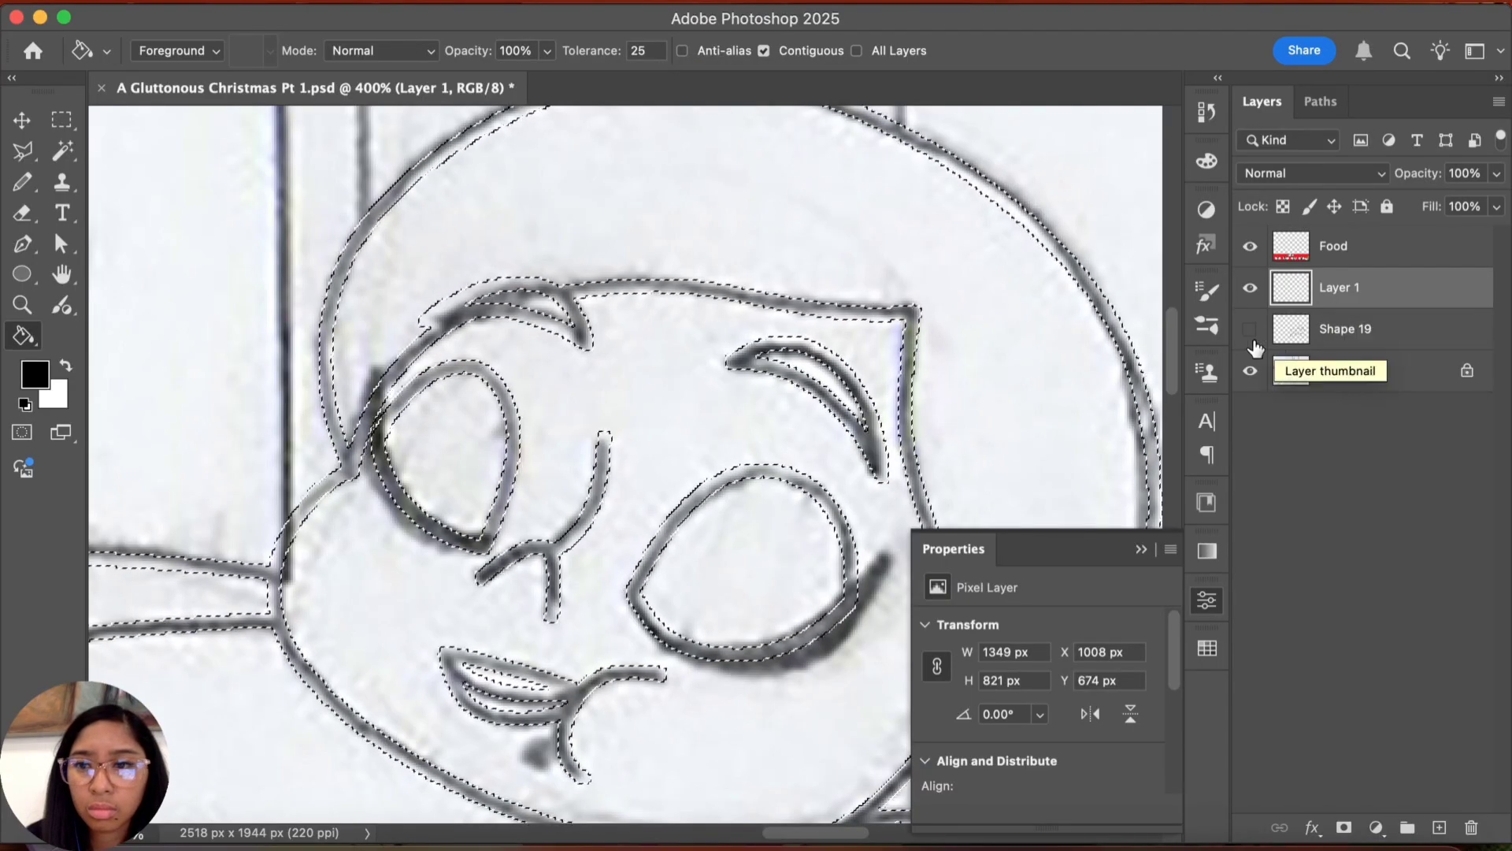
# Step: Show Shape 19 again and select all its line art with the Magic Wand, with Anti-alias and Contiguous off
pyautogui.click(1250, 329)
pyautogui.click(1284, 334)
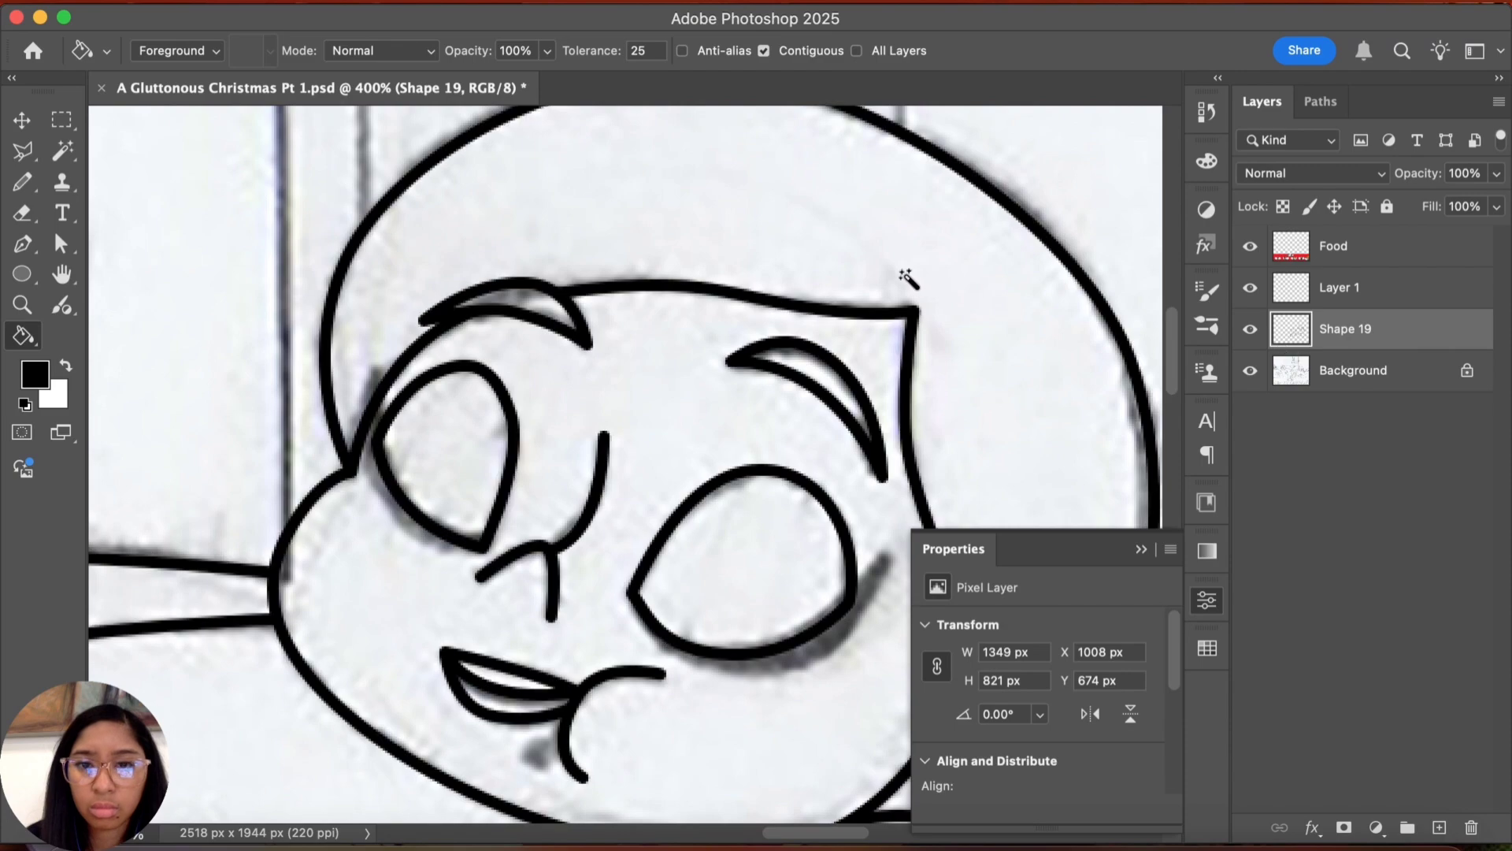
pyautogui.press('w')
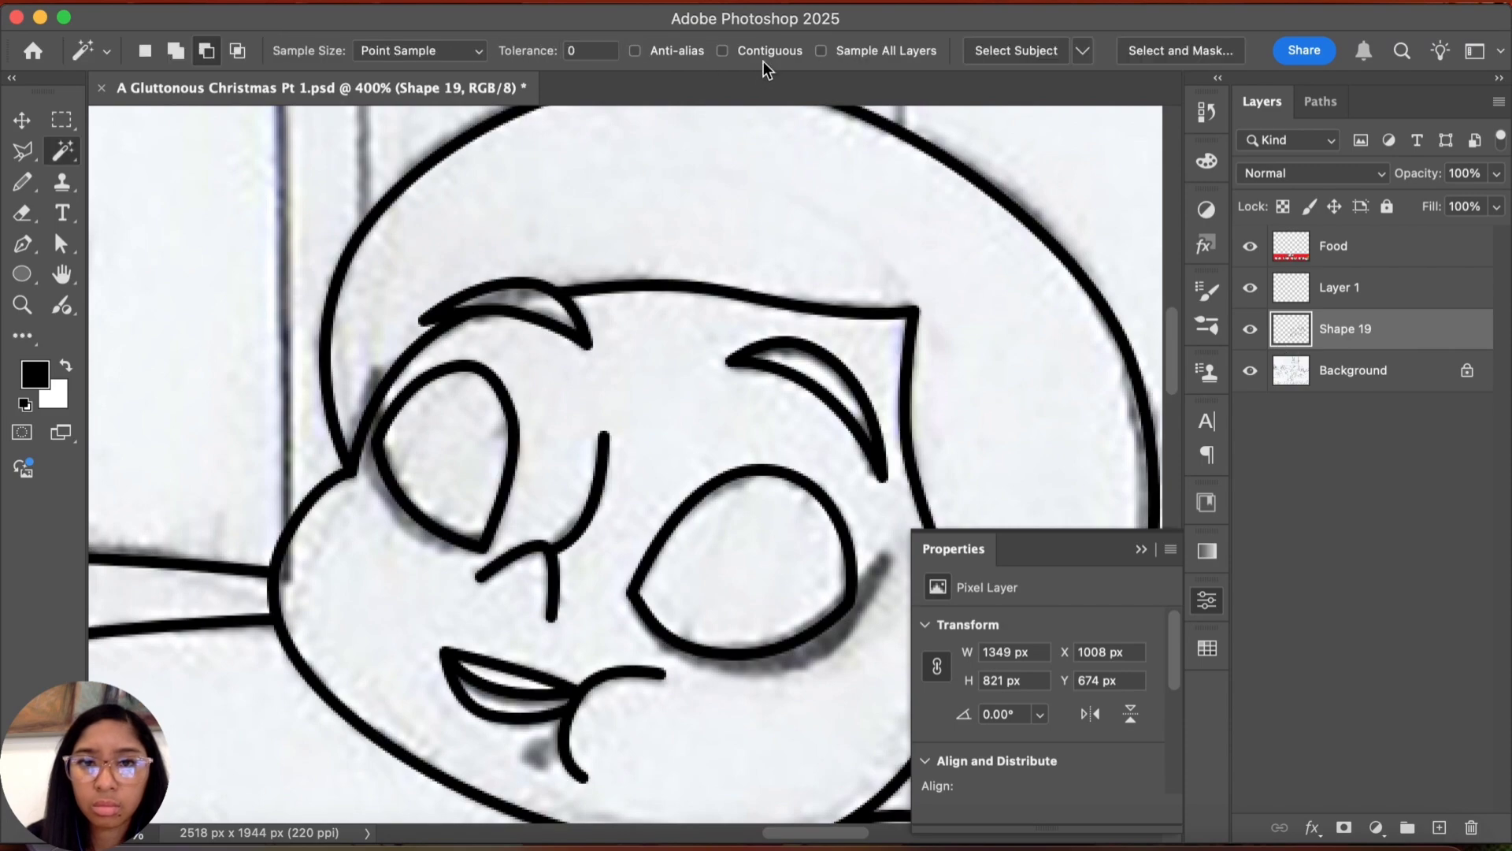
pyautogui.click(866, 315)
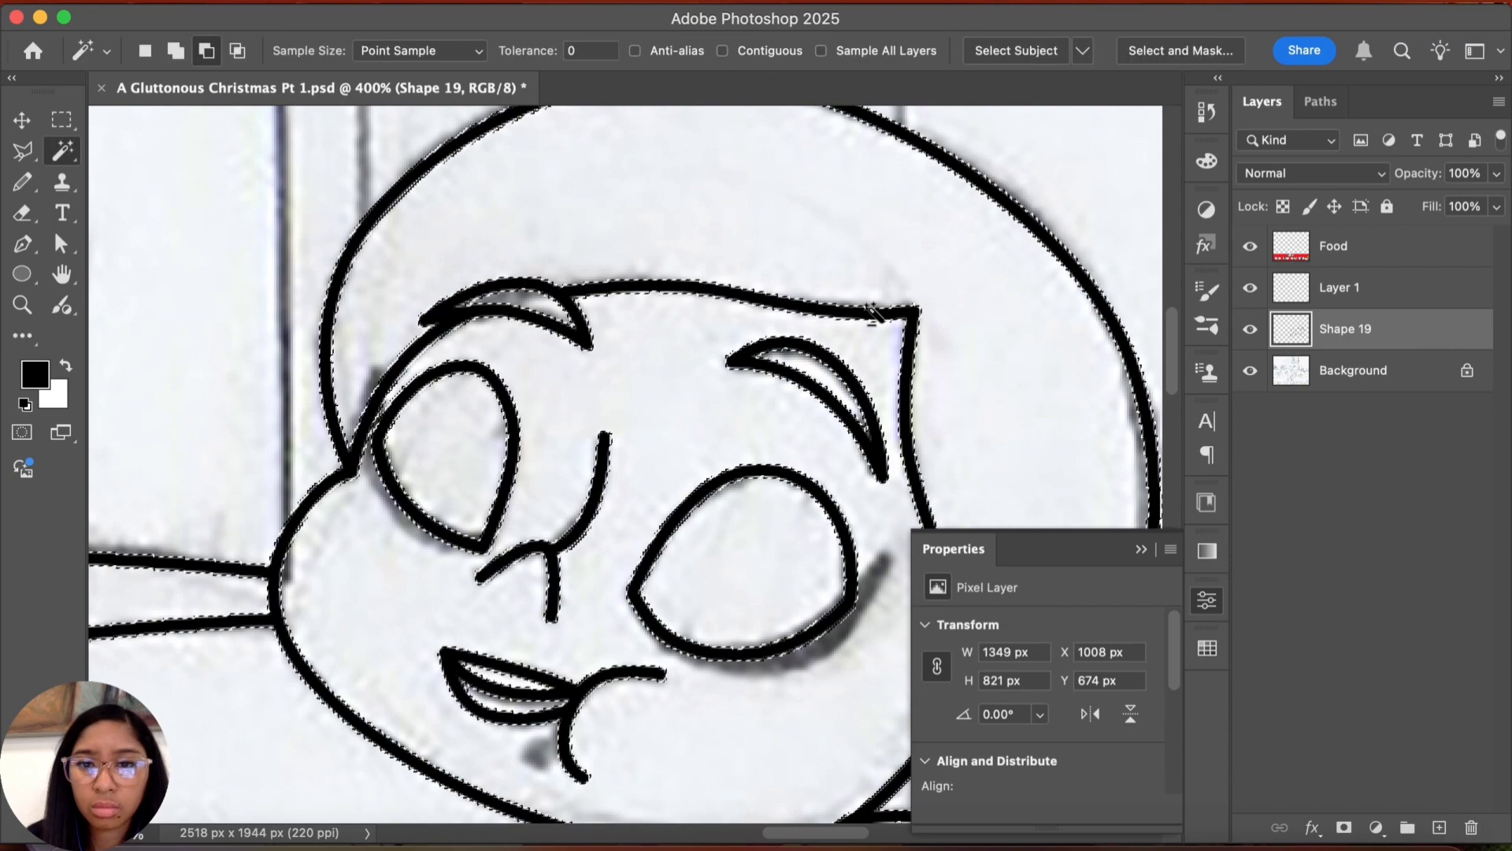
# Step: Hide Shape 19, fill the line art selection with black on Layer 1, and deselect
pyautogui.click(1250, 330)
pyautogui.click(1292, 292)
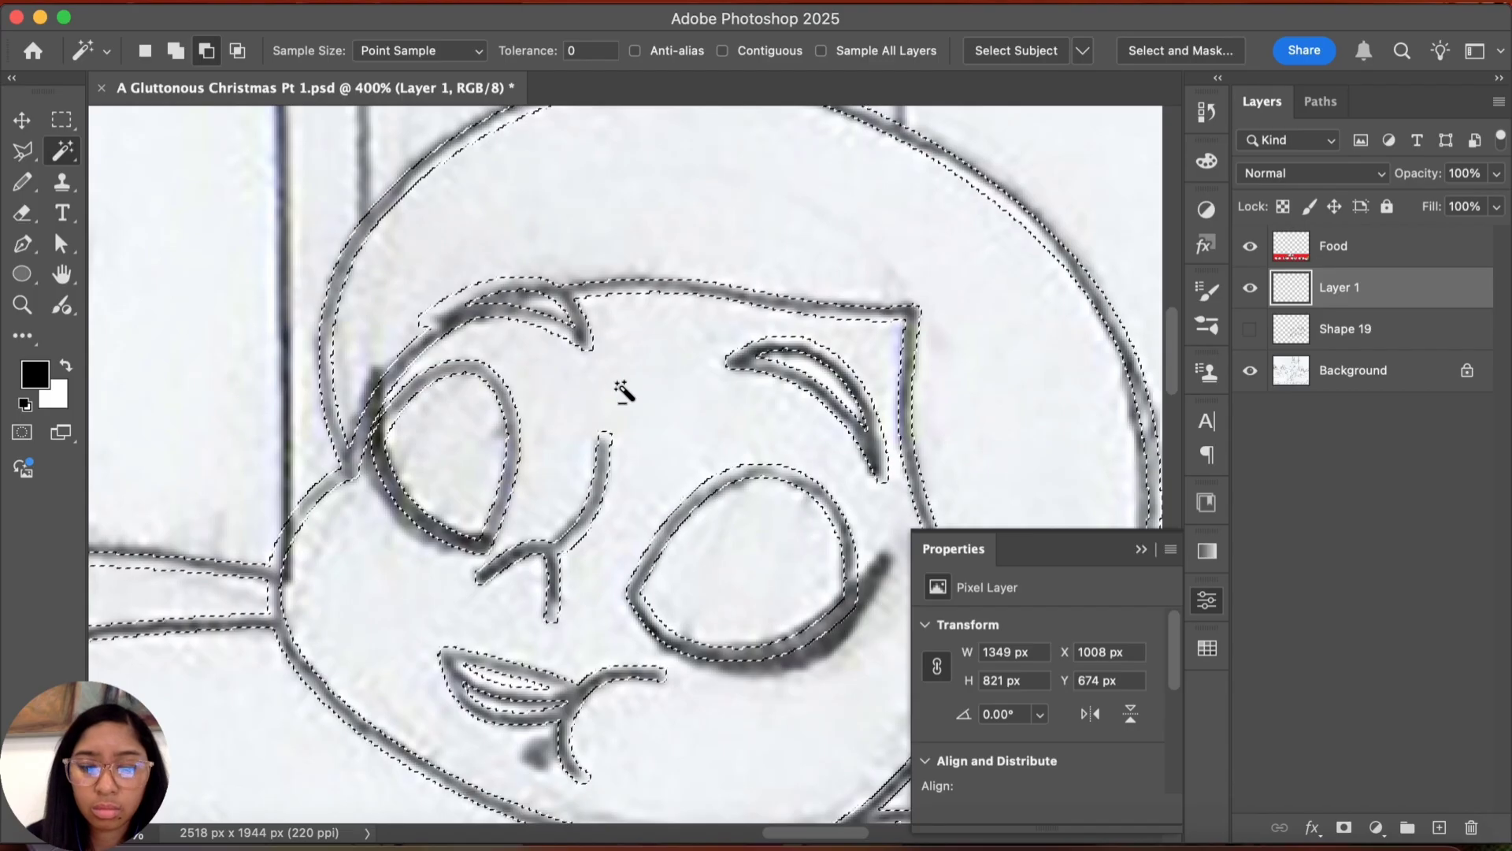
pyautogui.press('g')
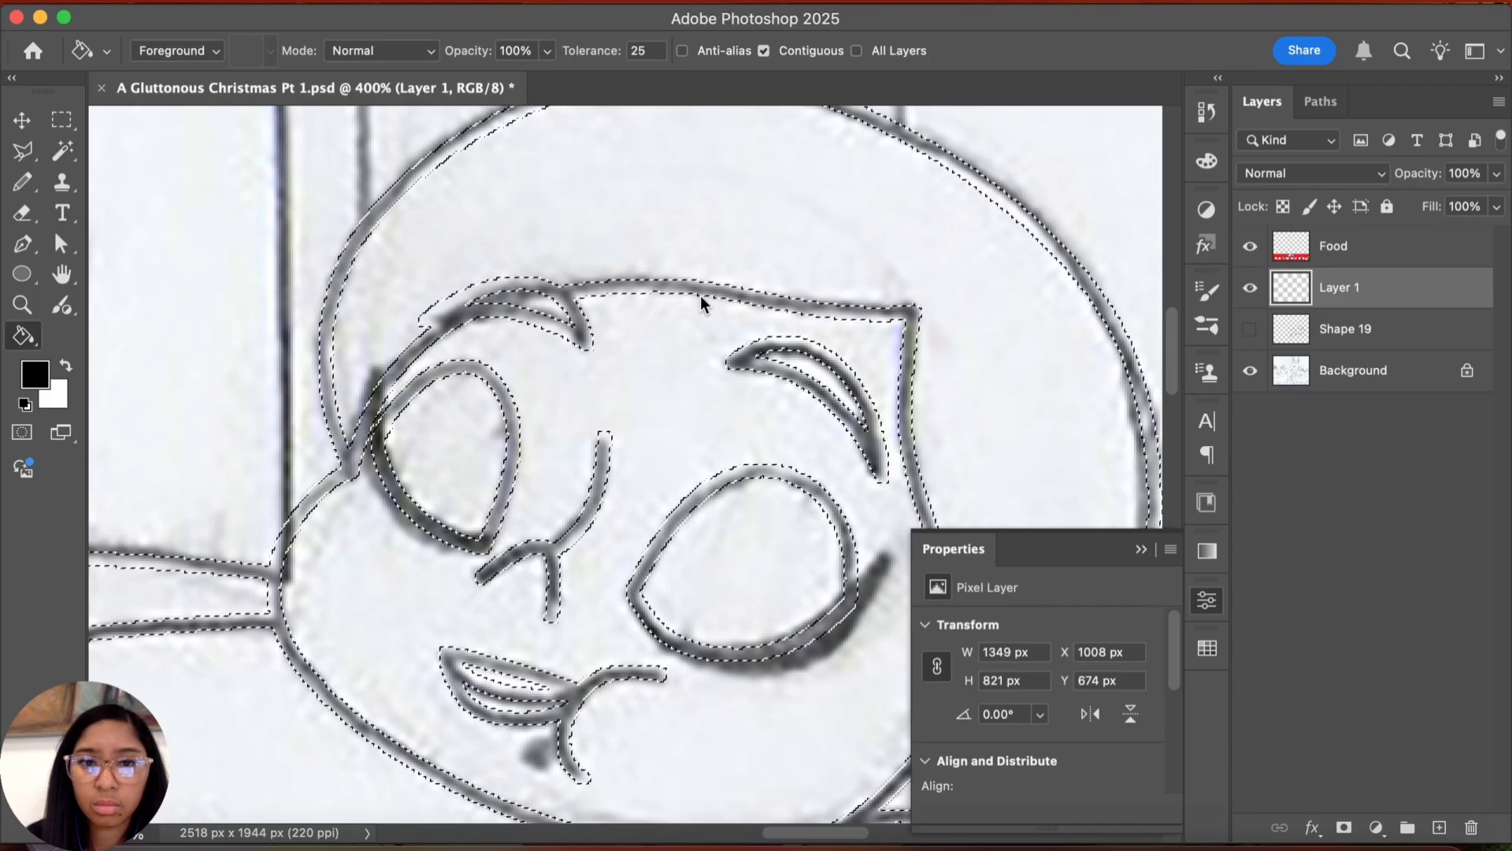
pyautogui.click(697, 307)
pyautogui.press('super+d')
# Step: Draw a black dot below the mouth on Layer 1 with the 8 px Pencil tool
pyautogui.moveTo(607, 488); pyautogui.dragTo(700, 258)
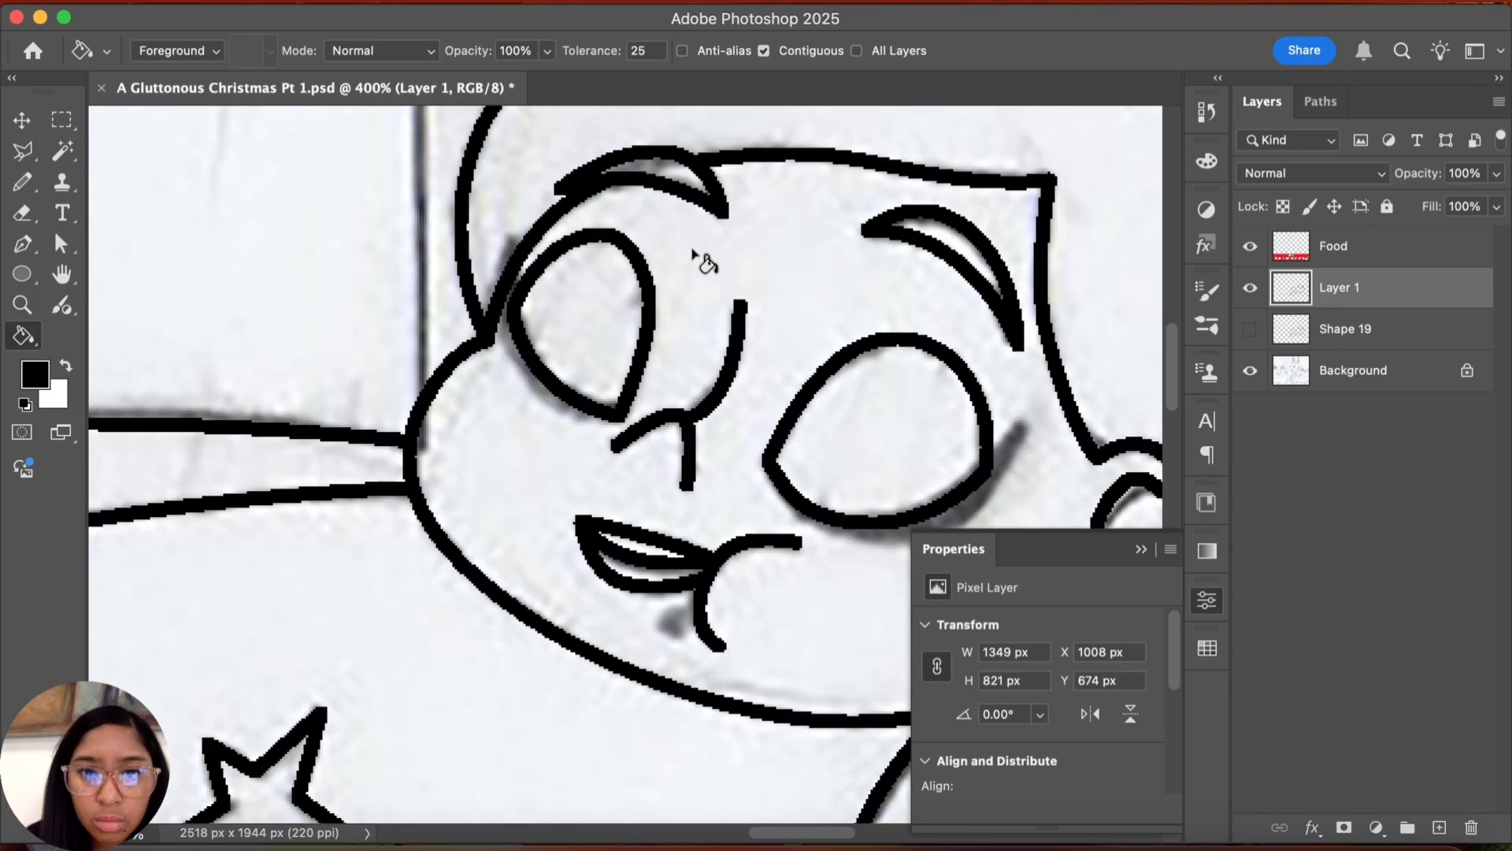
pyautogui.click(692, 175)
pyautogui.press('super+z')
pyautogui.moveTo(635, 393); pyautogui.dragTo(620, 424)
pyautogui.press('b')
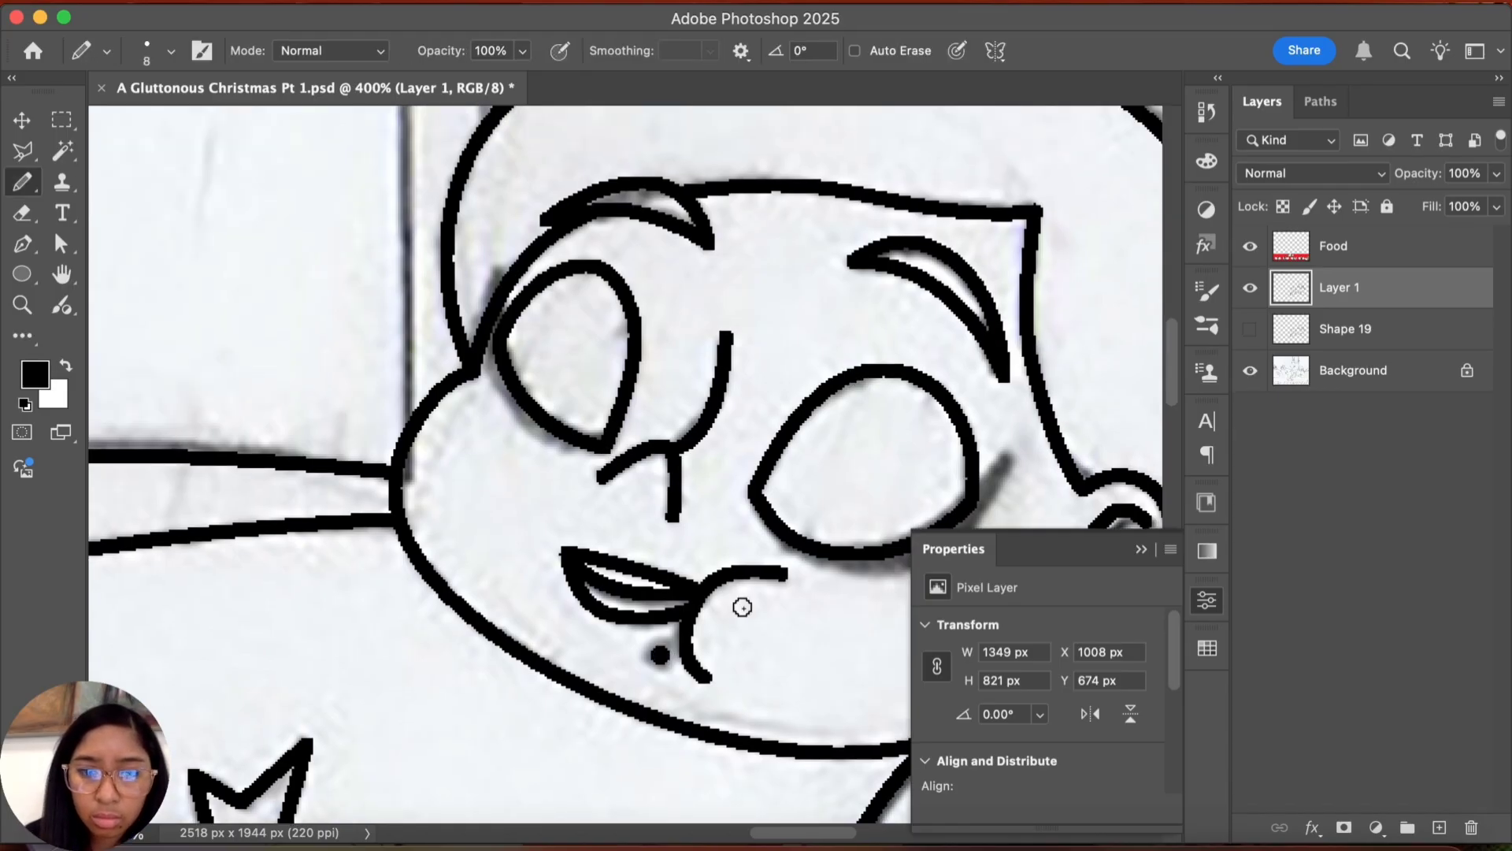
# Step: Select the Pen tool and set its mode to Path
pyautogui.press('super+equal')
pyautogui.press('super+equal')
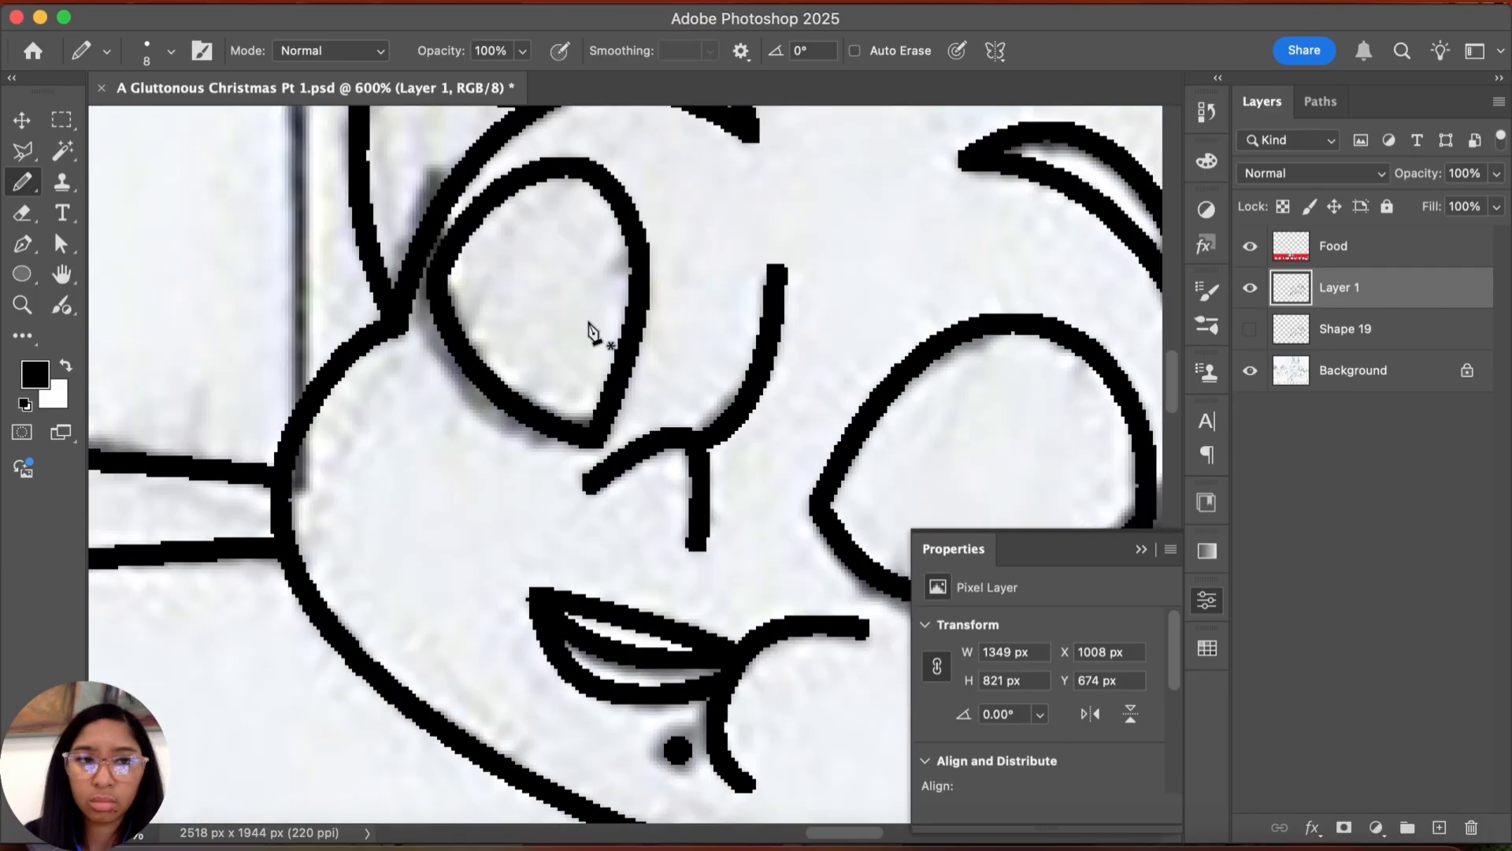
pyautogui.click(19, 251)
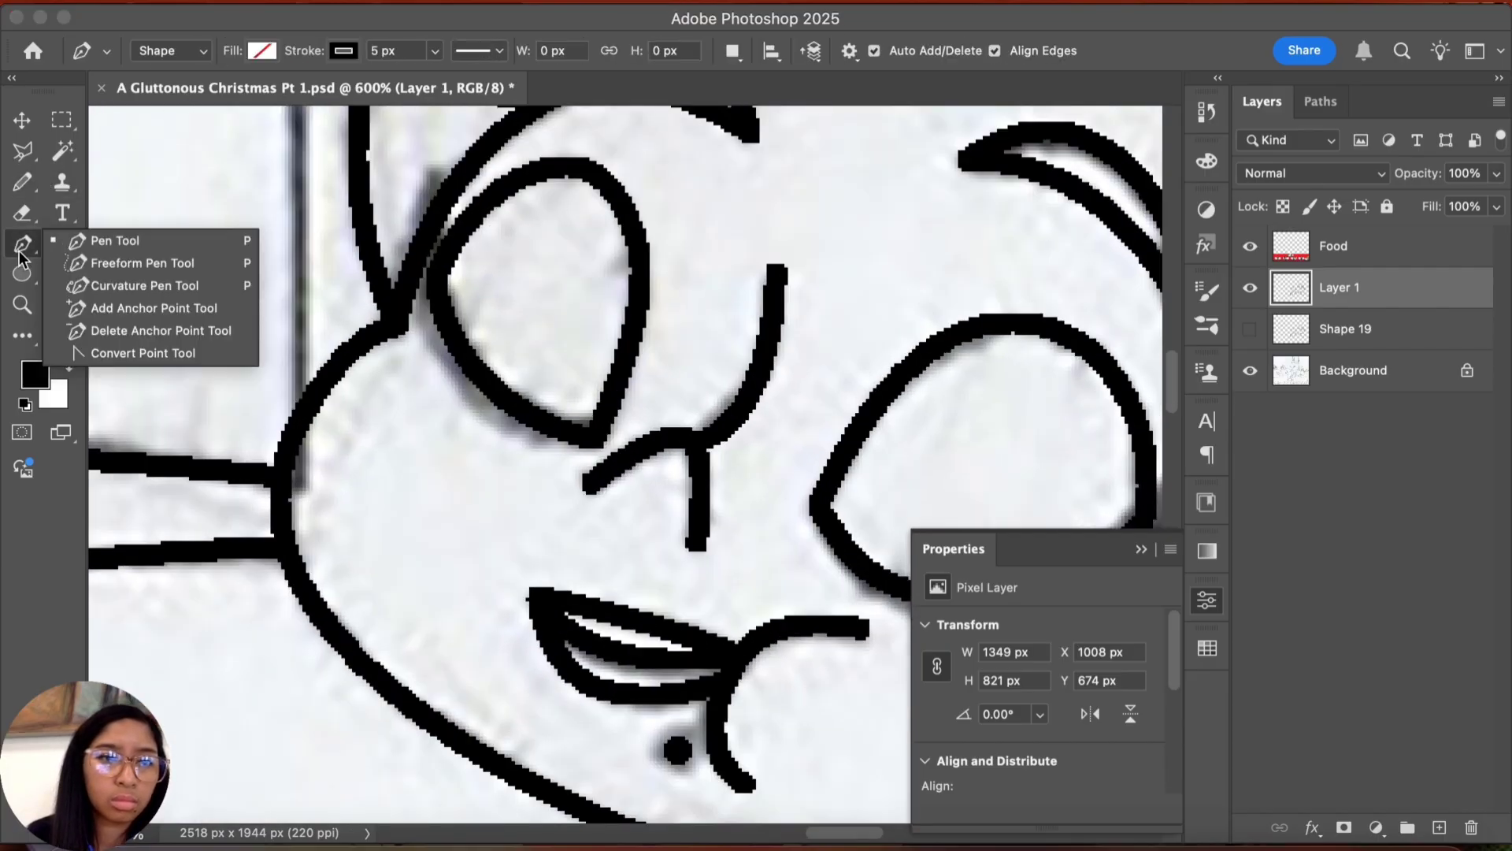
pyautogui.click(22, 248)
pyautogui.click(165, 57)
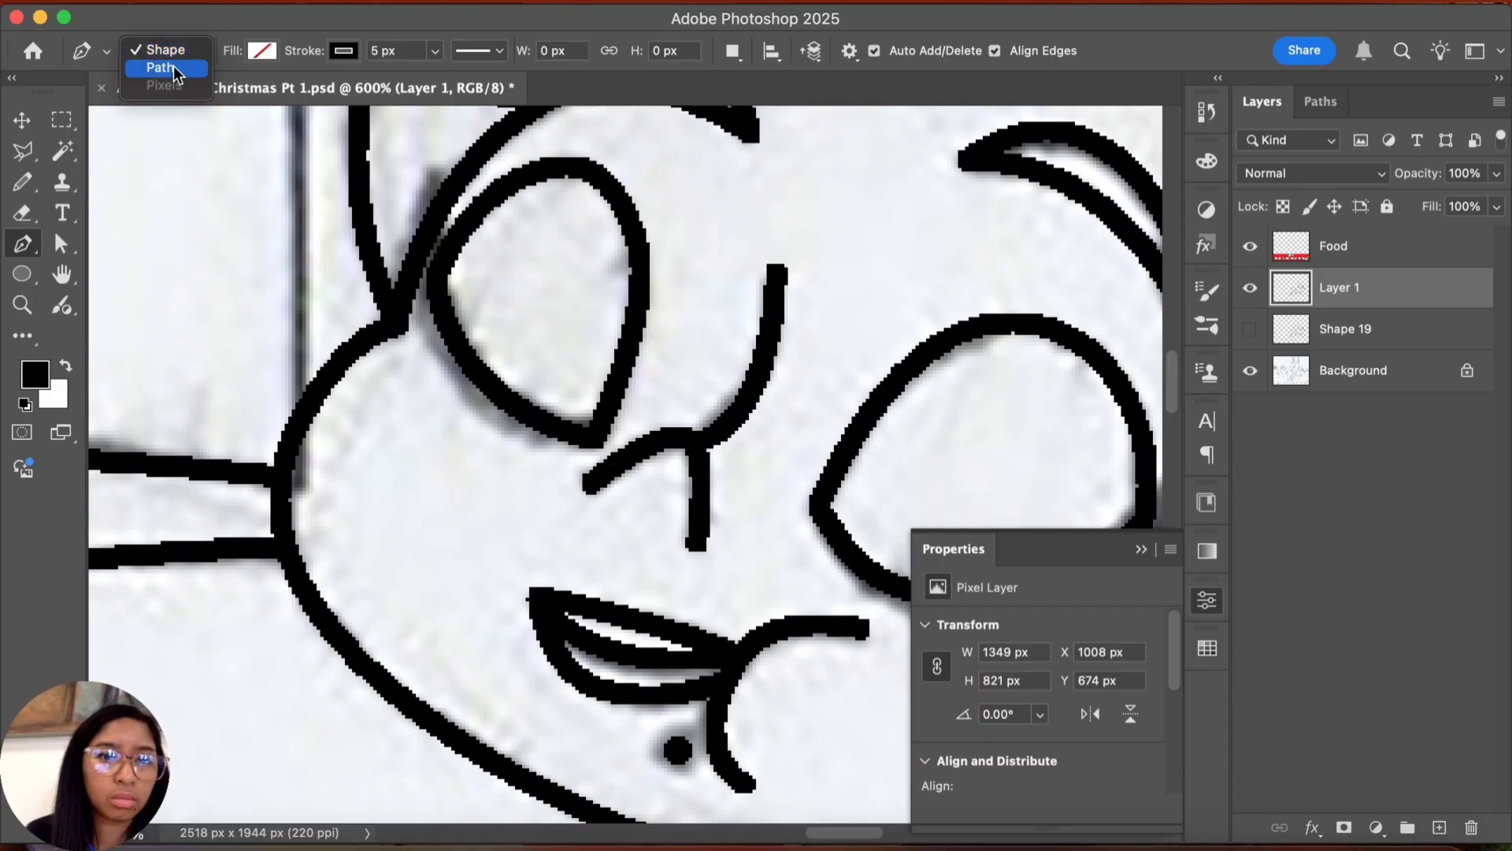
# Step: Trace a closed crescent path around the shaded eyelash along the outer lower edge of the character's left-hand eye in the drawing
pyautogui.click(597, 446)
pyautogui.click(455, 335)
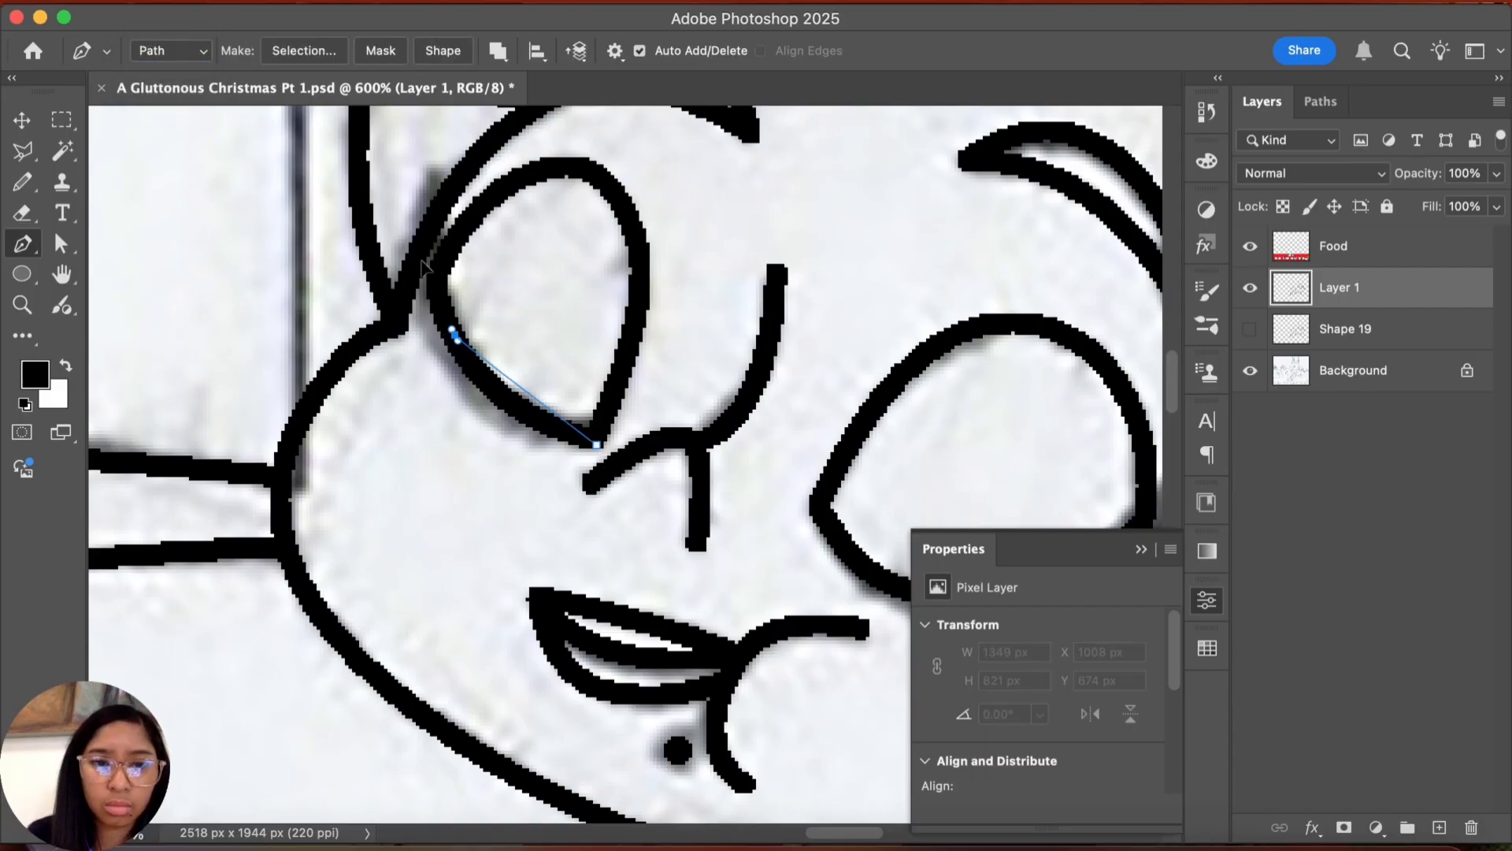
pyautogui.moveTo(424, 266); pyautogui.dragTo(424, 246)
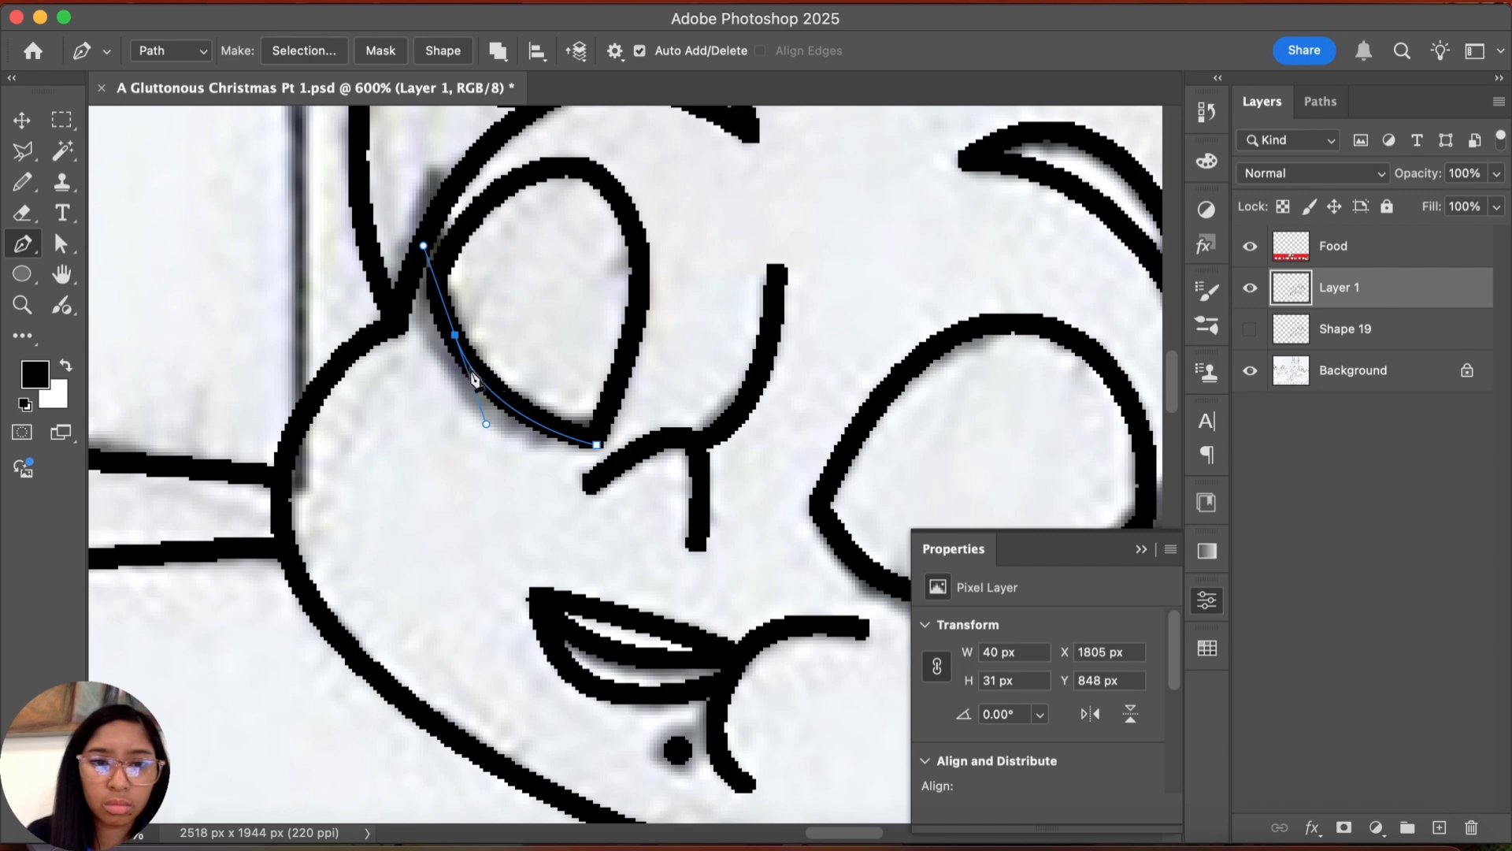
pyautogui.press('super+z')
pyautogui.moveTo(454, 349); pyautogui.dragTo(435, 387)
pyautogui.click(437, 167)
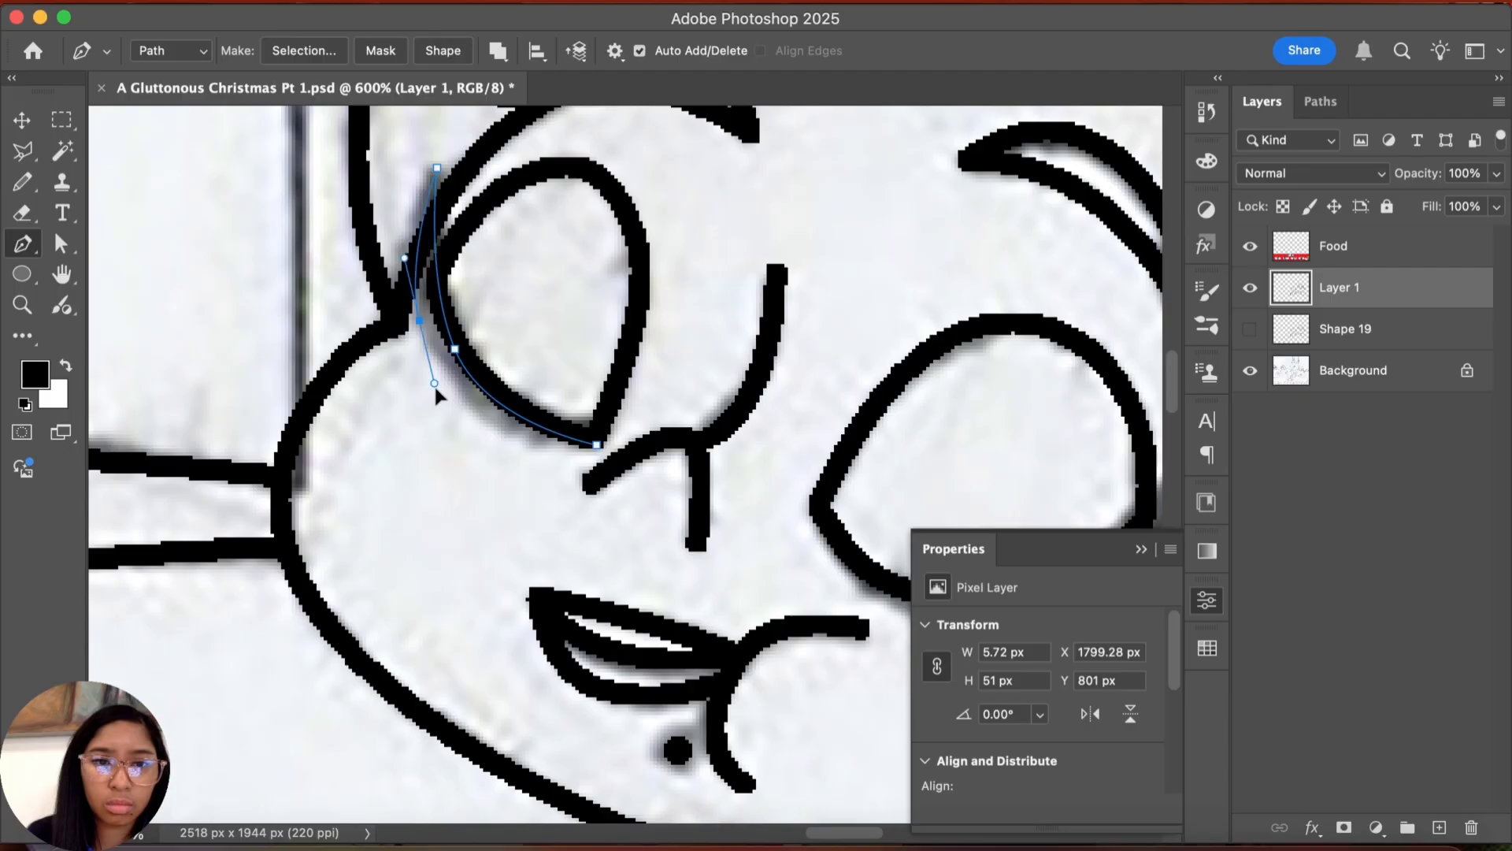
pyautogui.moveTo(599, 453); pyautogui.dragTo(680, 427)
# Step: Trace a closed crescent path around the shaded eyelash under the right-hand eye, extending out to its pointed tip
pyautogui.moveTo(821, 461); pyautogui.dragTo(516, 381)
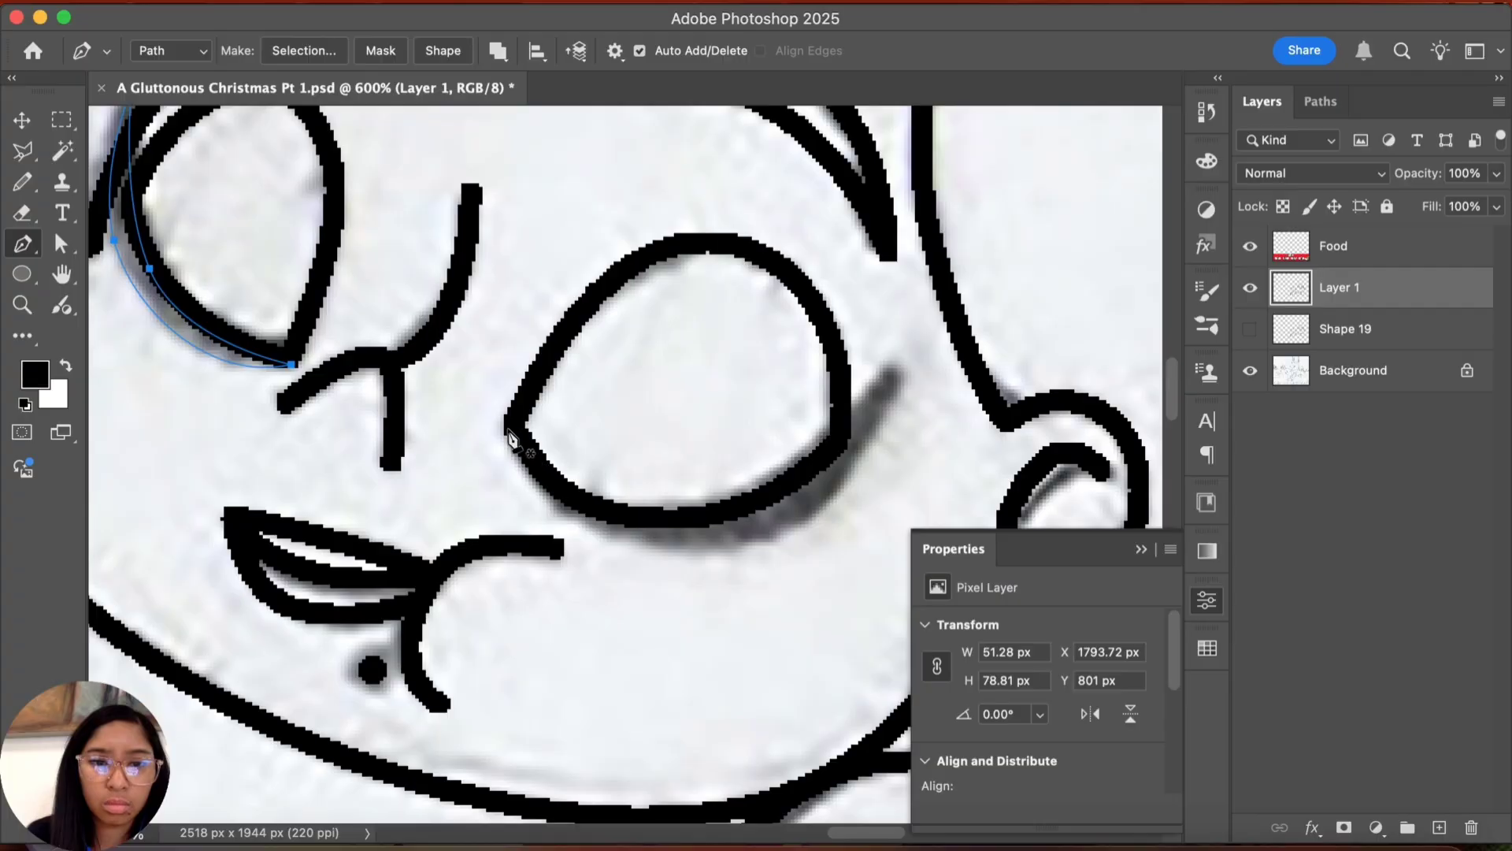
pyautogui.click(505, 426)
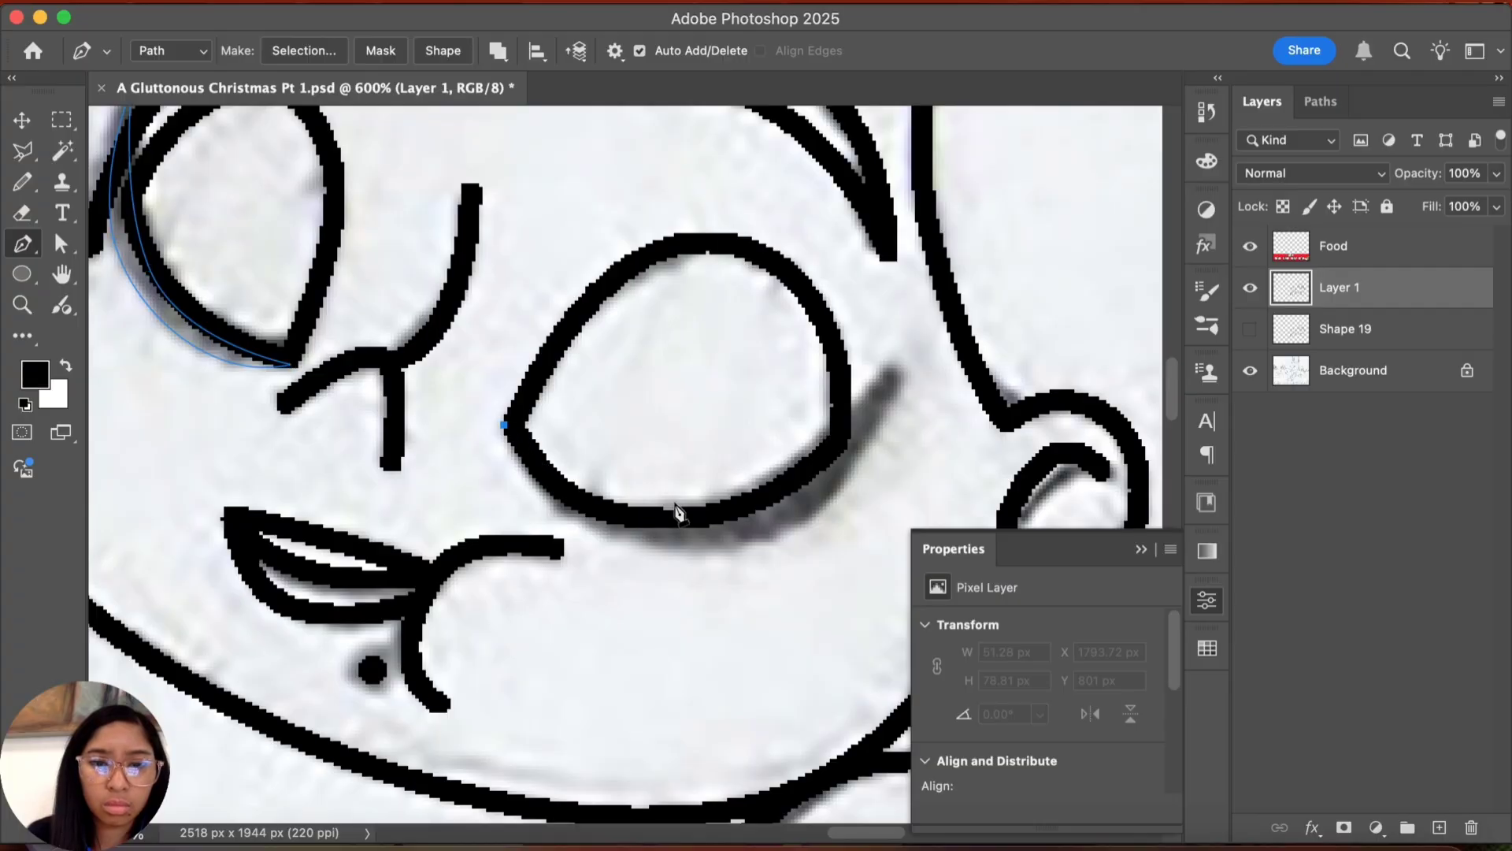
pyautogui.moveTo(674, 503); pyautogui.dragTo(784, 487)
pyautogui.click(897, 362)
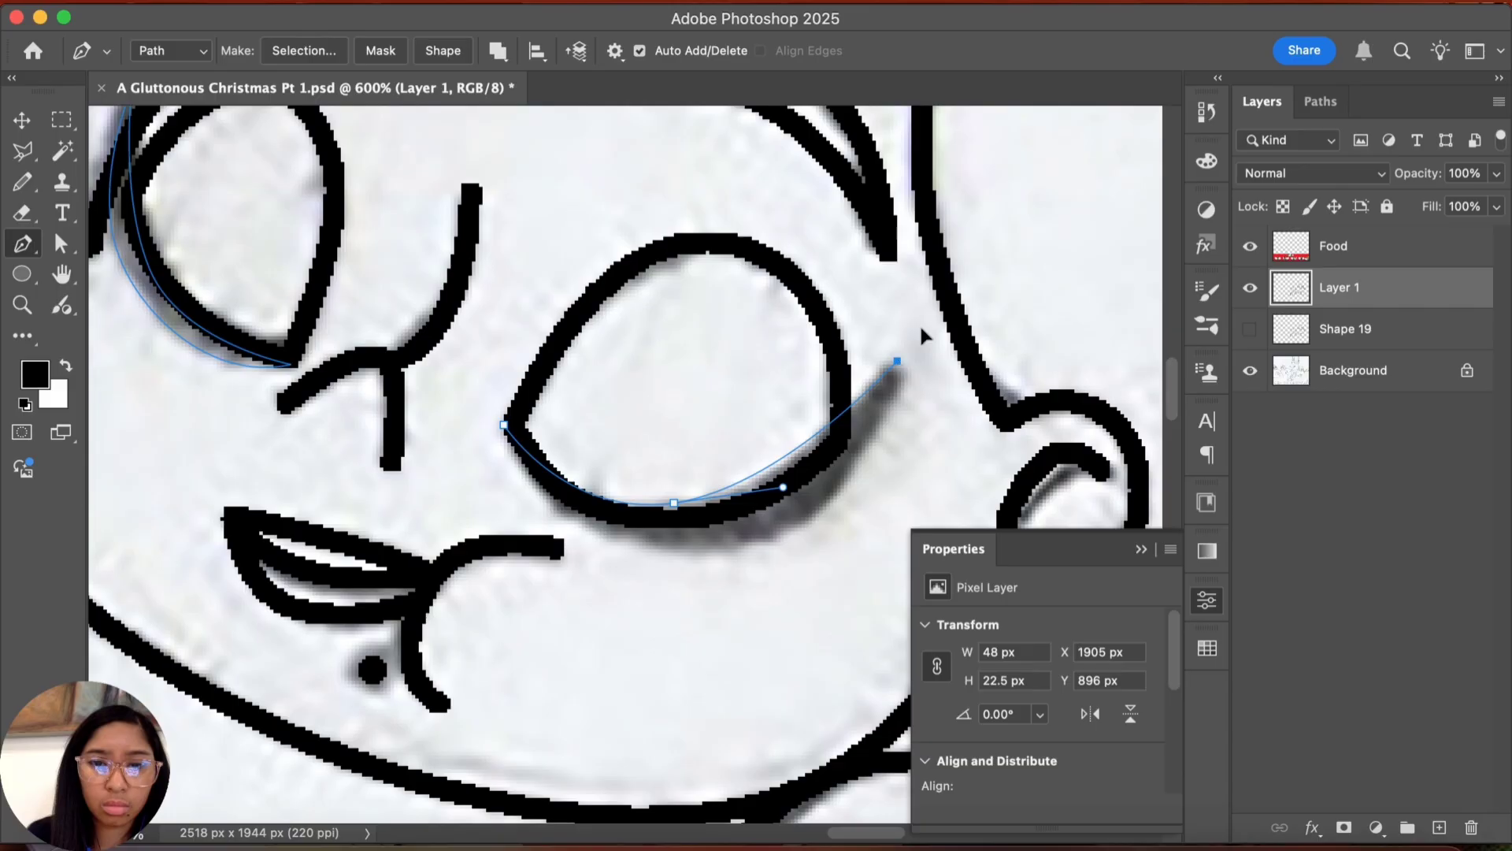
pyautogui.moveTo(922, 331); pyautogui.dragTo(922, 328)
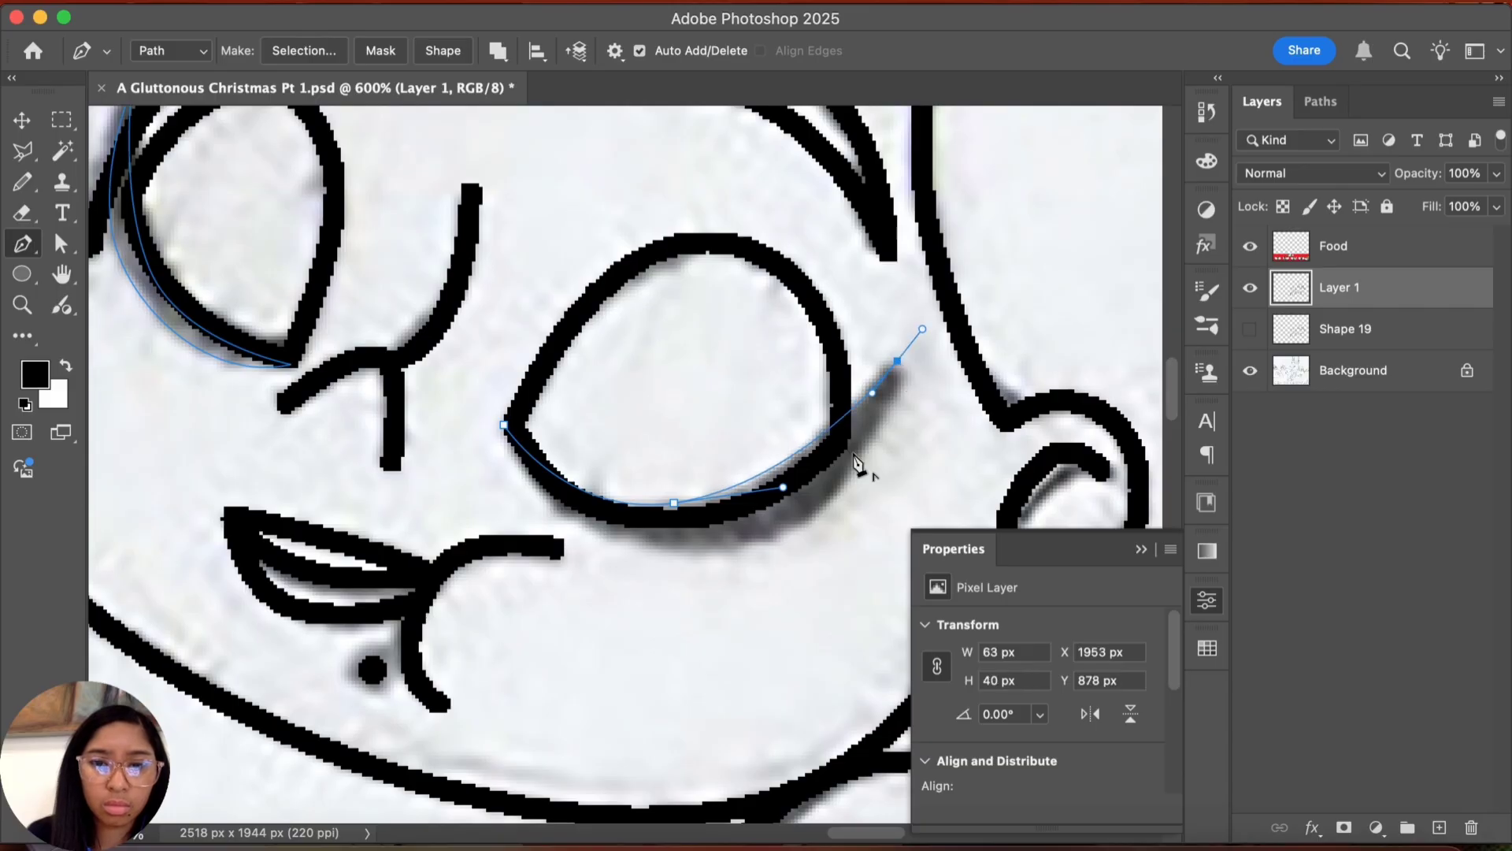
pyautogui.moveTo(771, 534); pyautogui.dragTo(674, 560)
pyautogui.moveTo(504, 426); pyautogui.dragTo(559, 569)
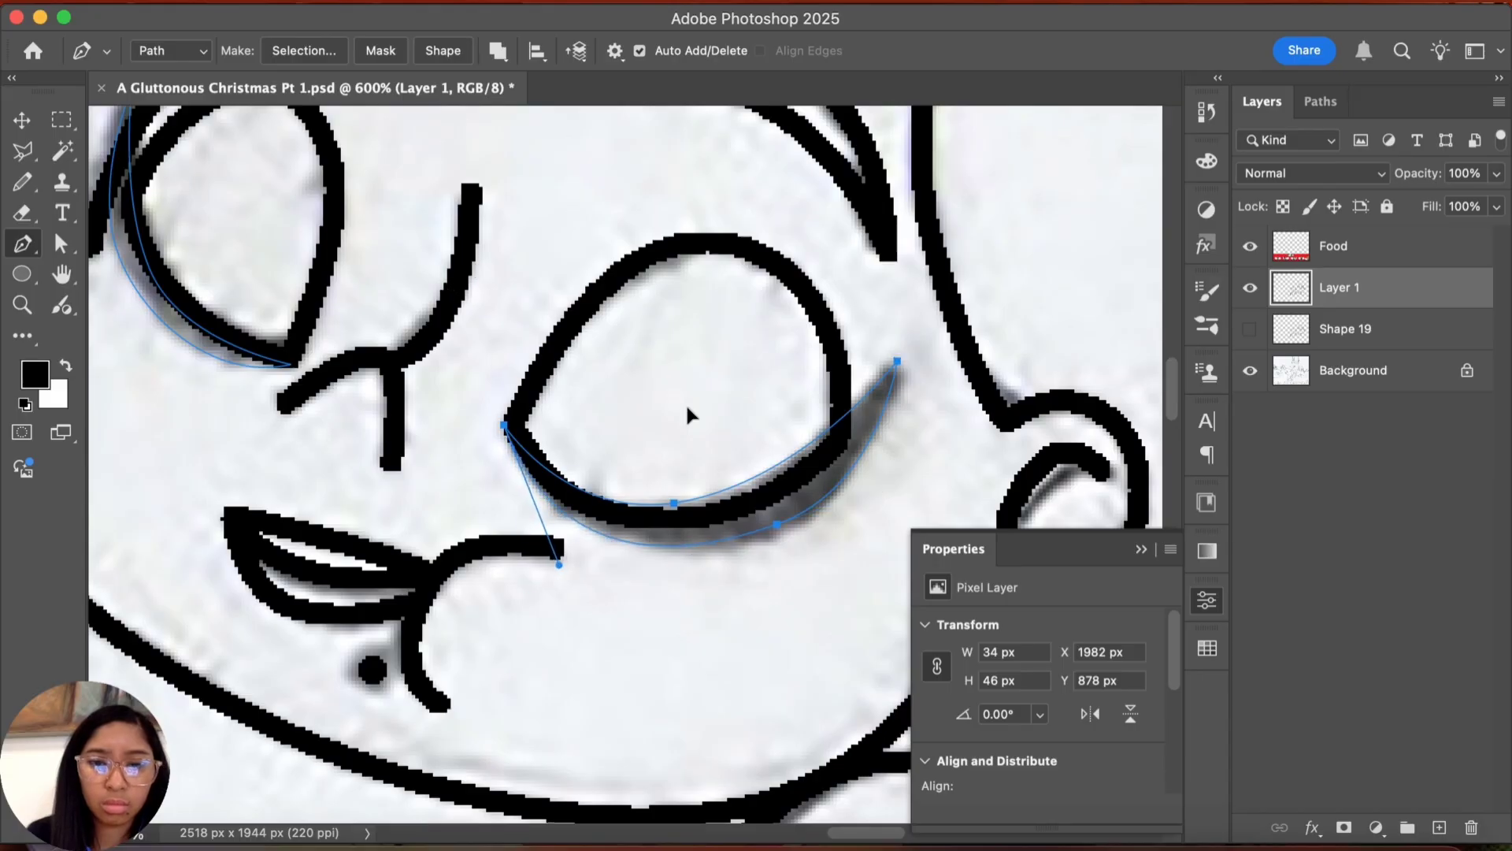
# Step: Nudge the middle anchor point on the upper edge of the right-hand eyelash path slightly outward with the Path Selection tools
pyautogui.scroll(3, 417, 430)
pyautogui.hscroll(-2, 417, 429)
pyautogui.press('a')
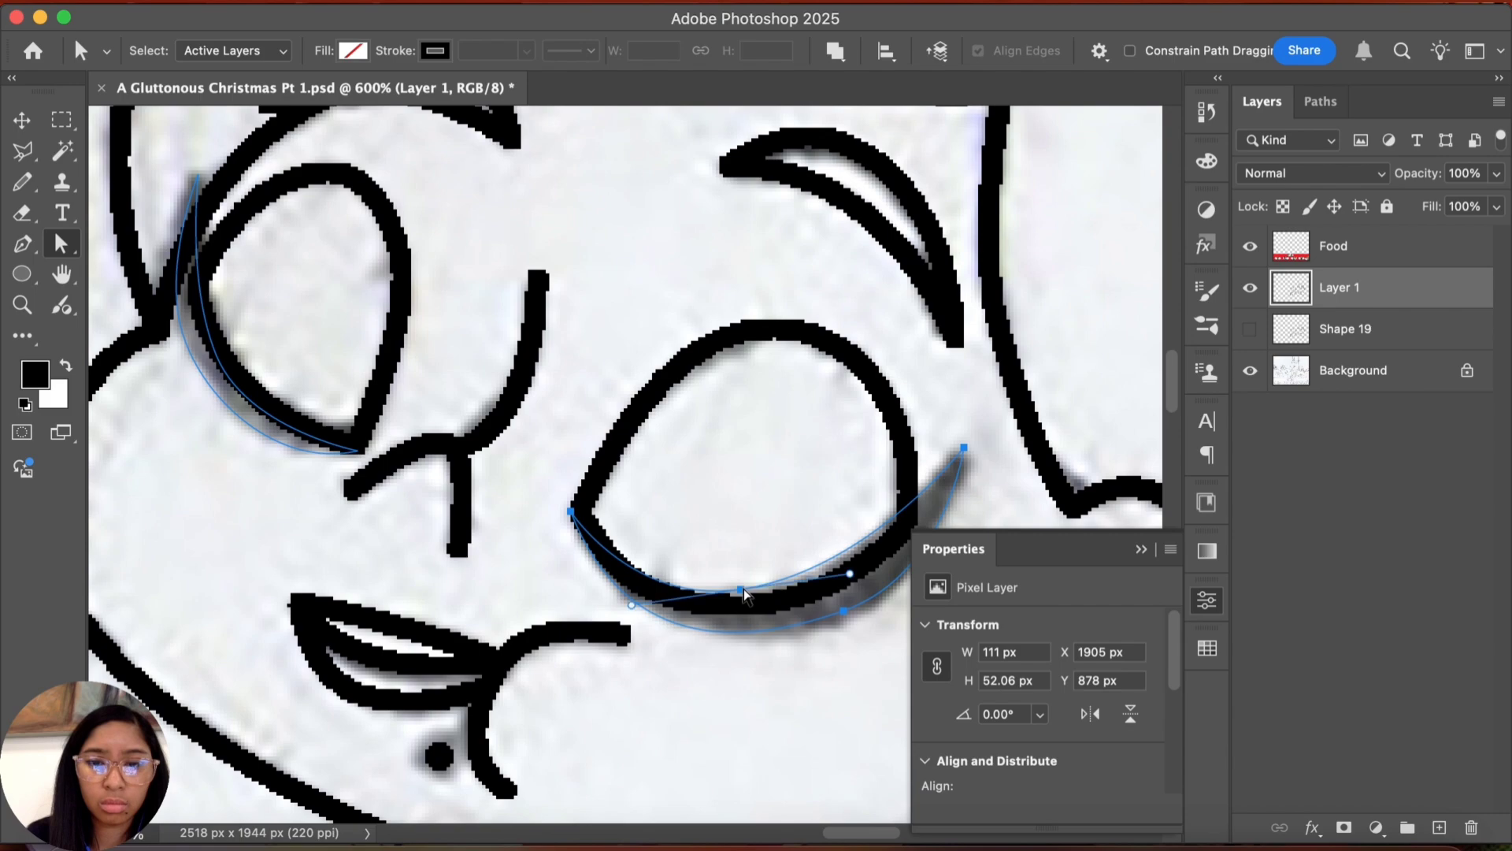
pyautogui.moveTo(744, 597); pyautogui.dragTo(752, 598)
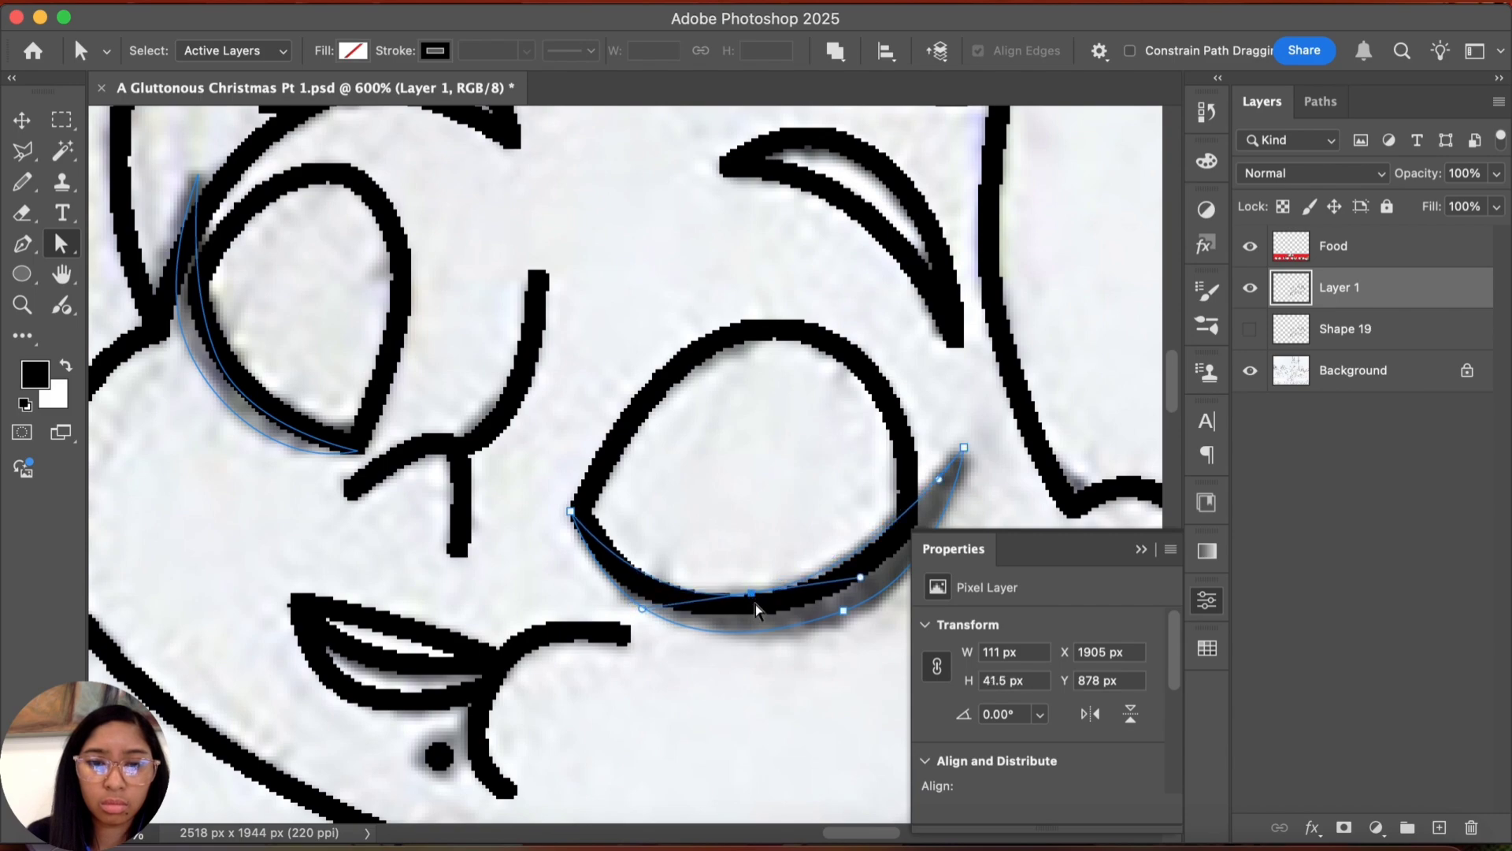
# Step: Select both eyelash paths and convert them to a new selection with 0 px feather and no anti-aliasing
pyautogui.moveTo(146, 139); pyautogui.dragTo(937, 683)
pyautogui.rightClick(820, 572)
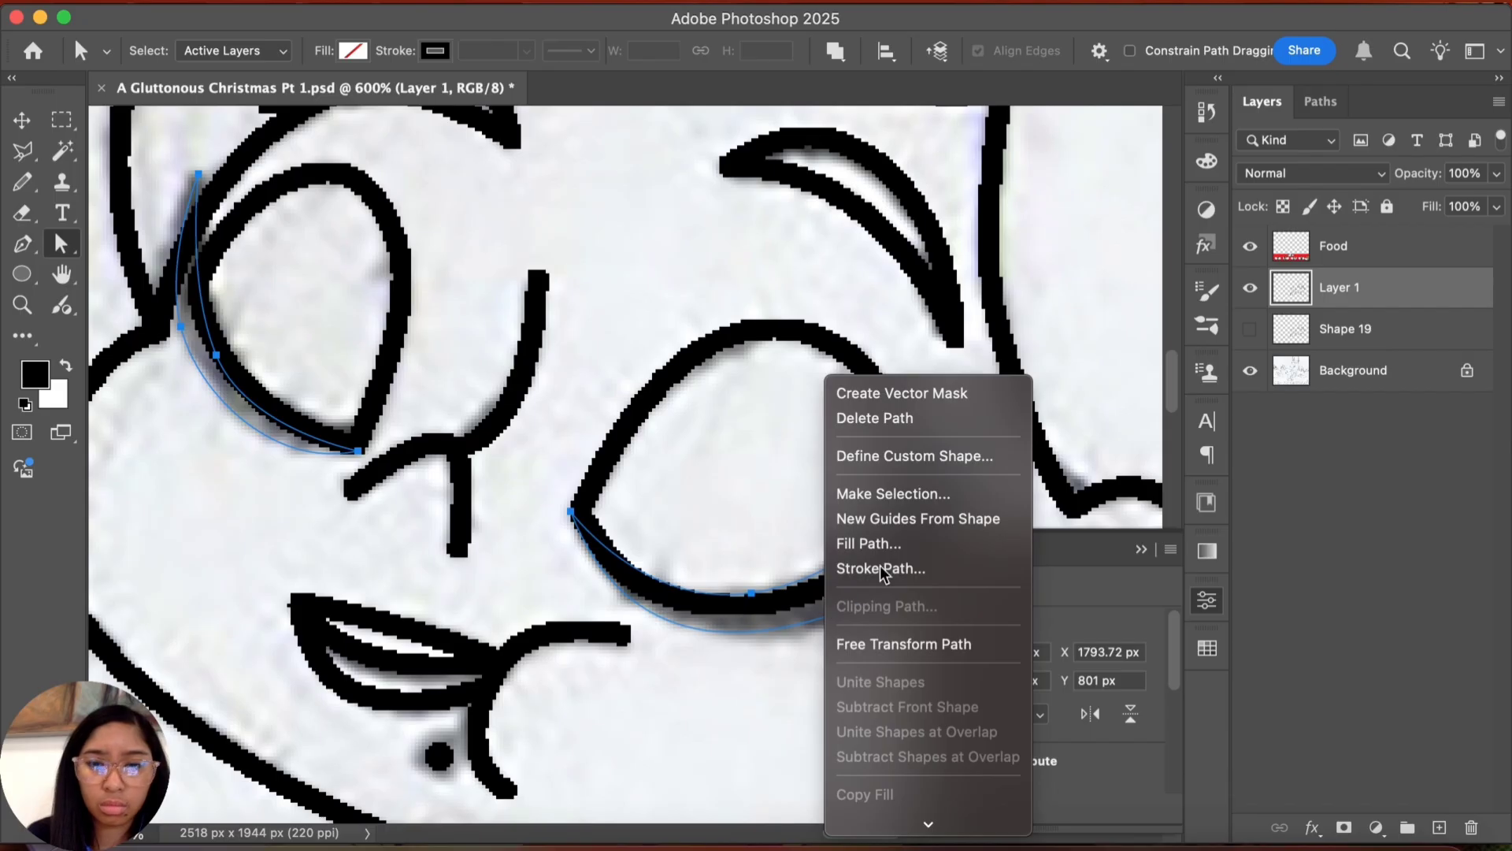
pyautogui.click(894, 494)
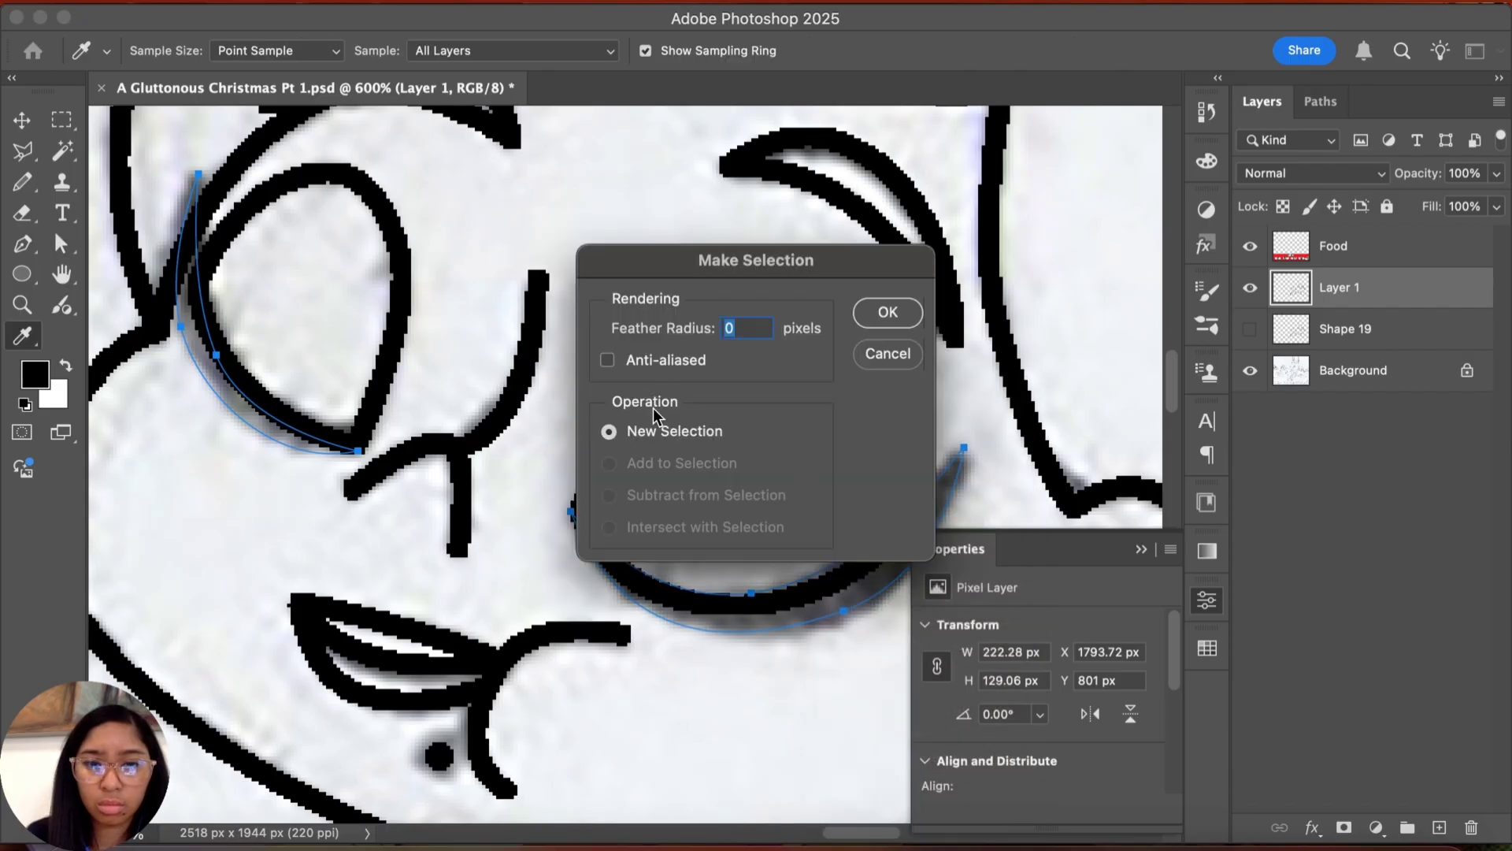
pyautogui.click(887, 312)
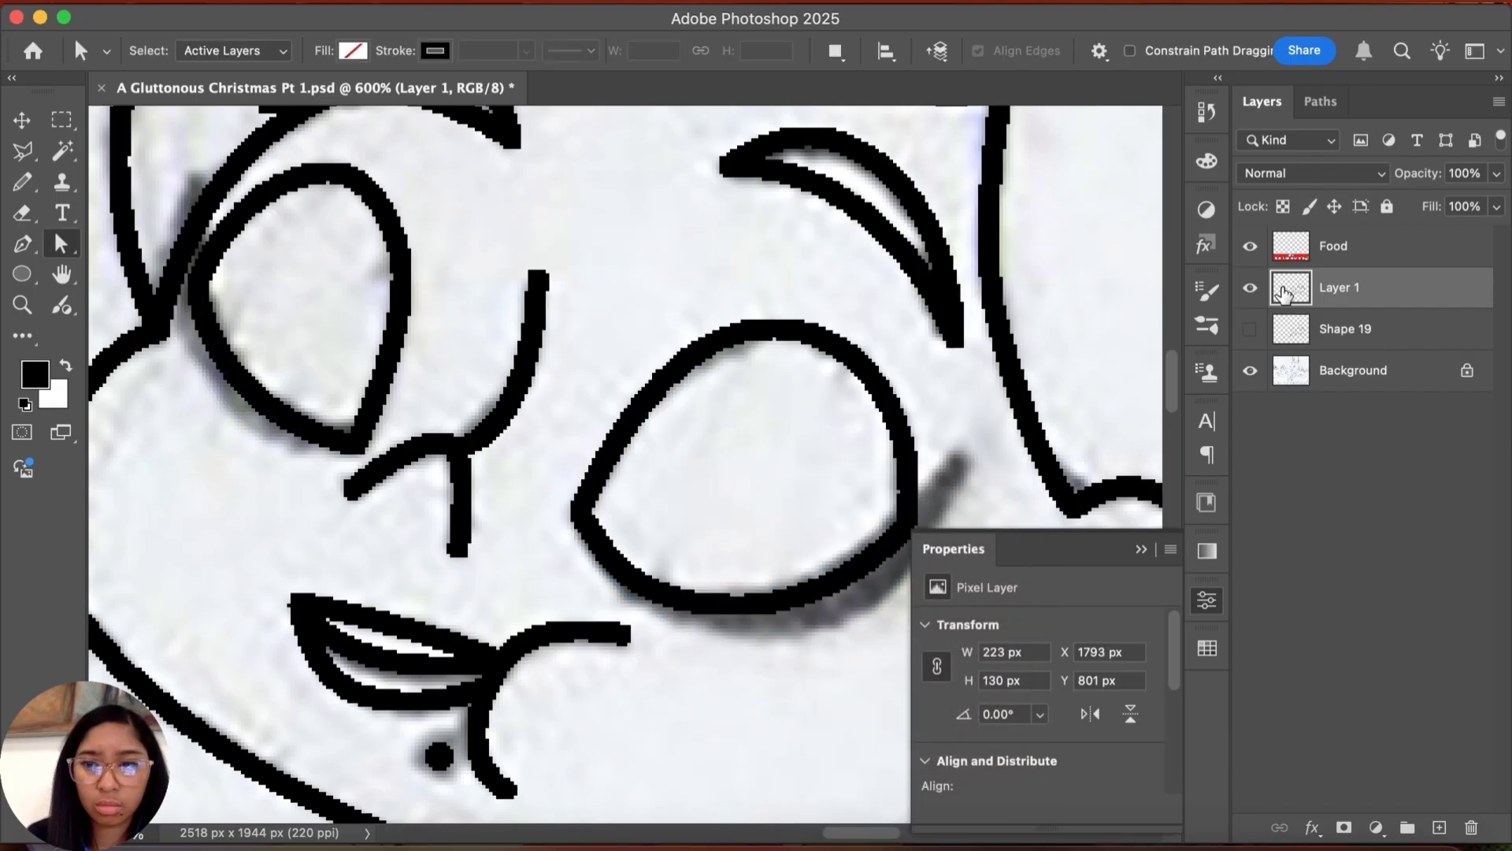
# Step: Try to fill the selected eyelashes with black on a new layer above Layer 1, with the Layer 1 line art hidden
pyautogui.click(1439, 827)
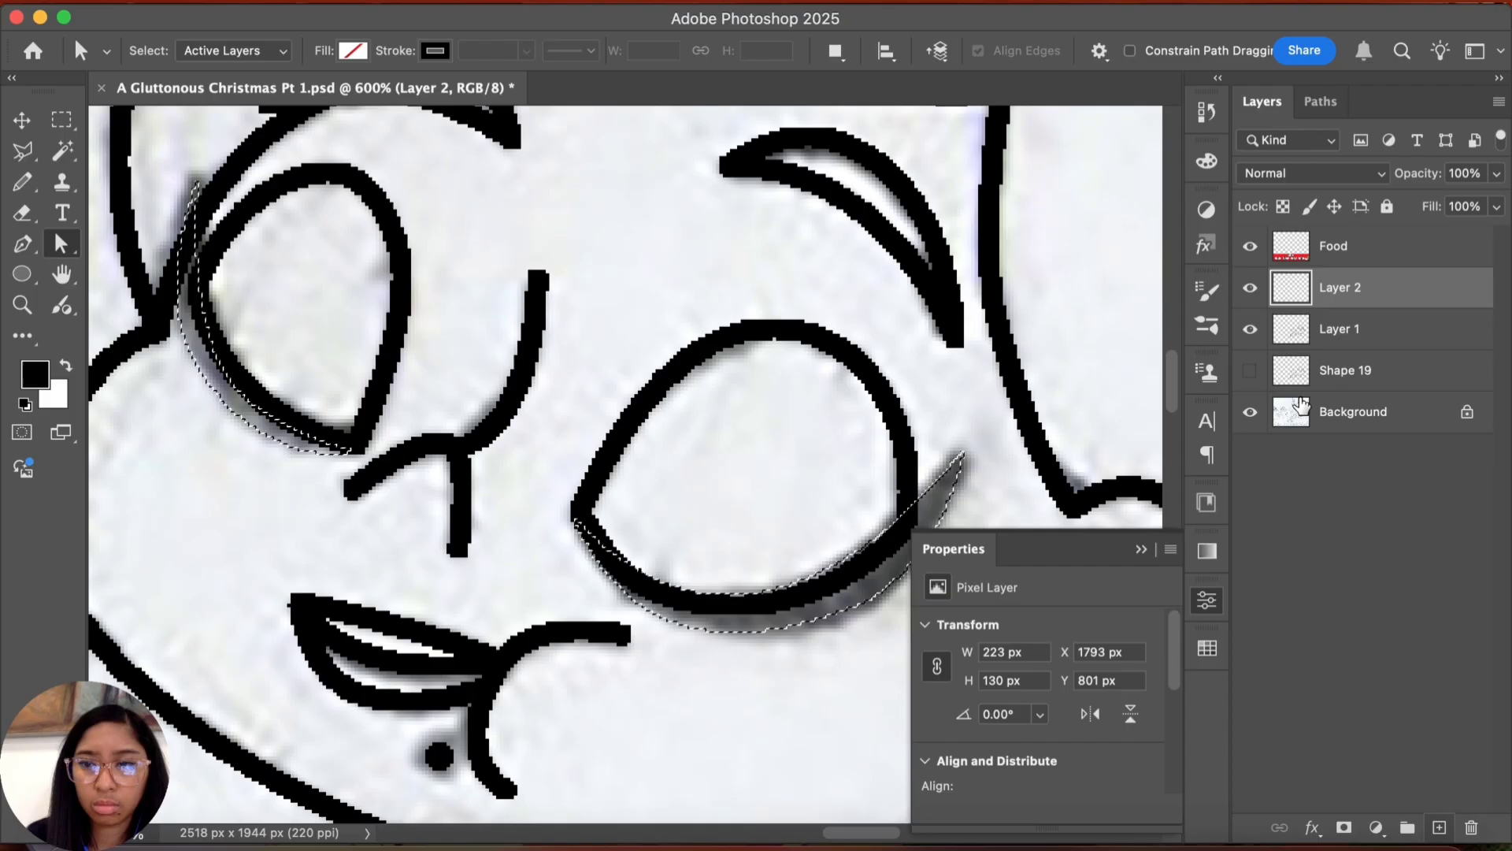
pyautogui.click(1250, 328)
pyautogui.press('g')
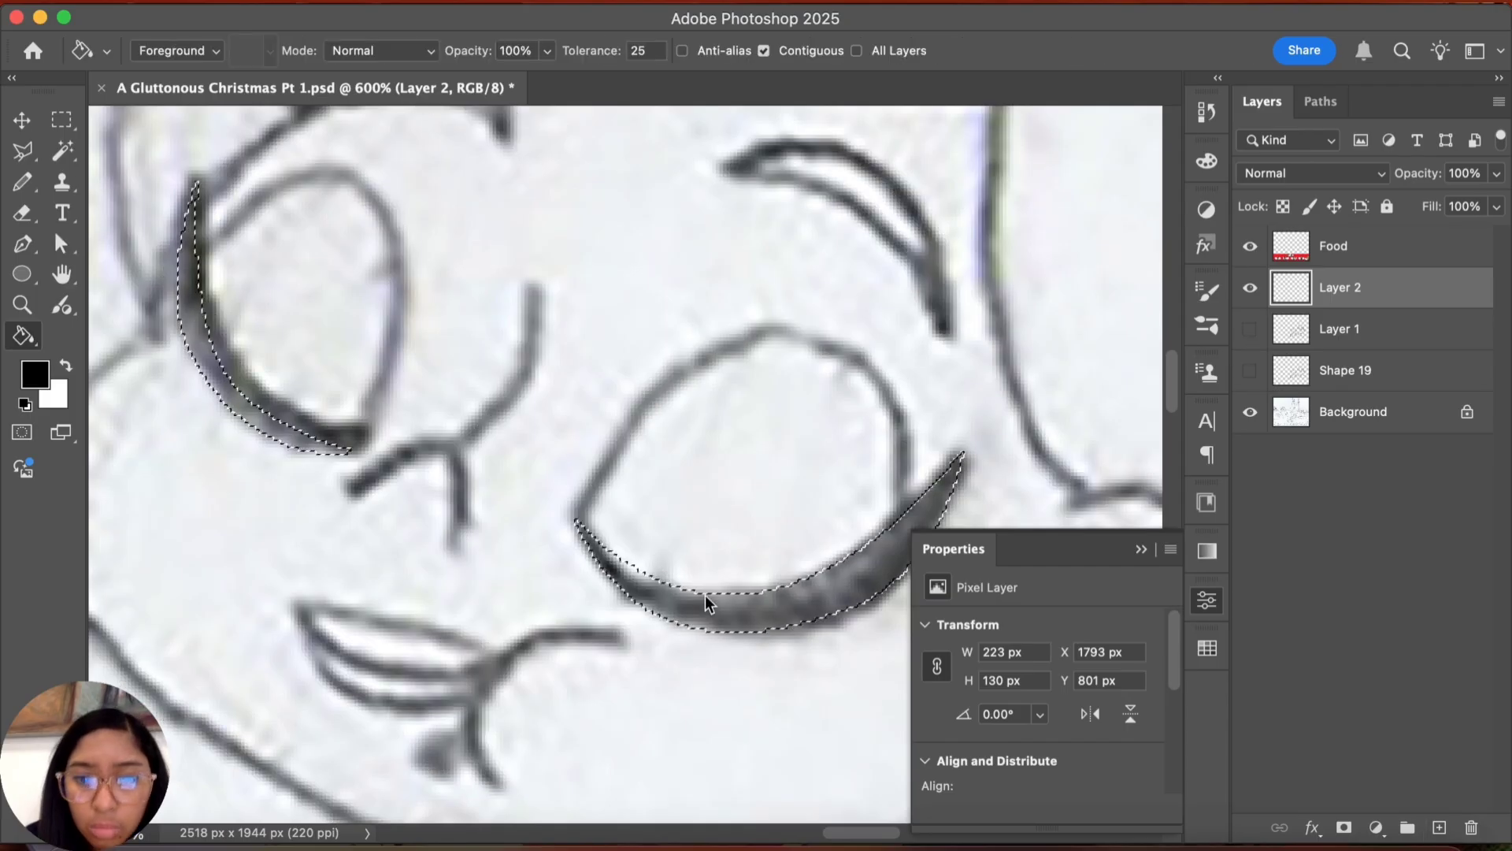
pyautogui.click(706, 594)
pyautogui.hotkey('ctrl', 'd')
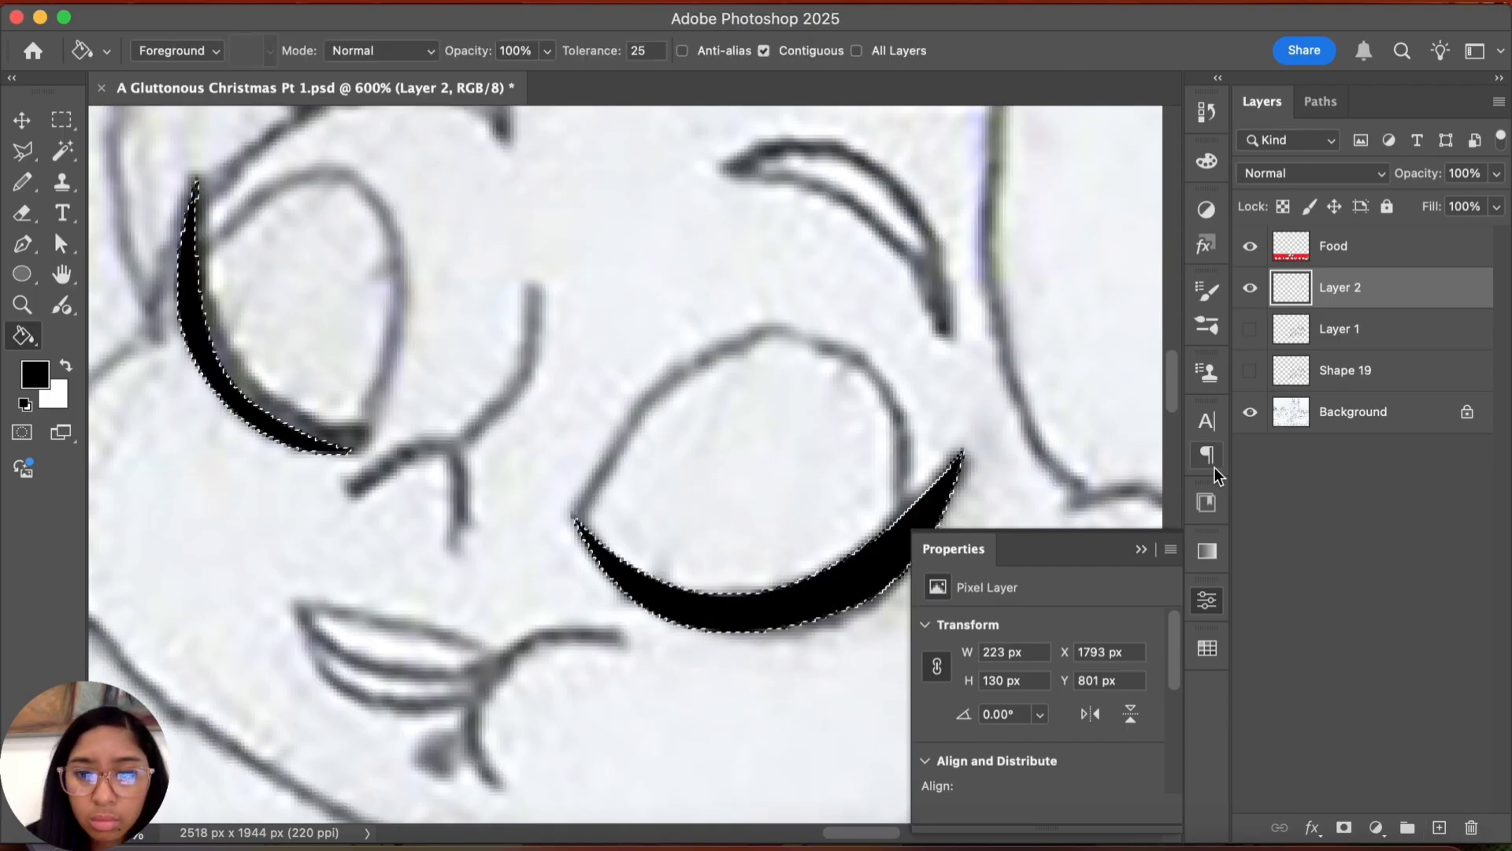
# Step: Undo the eyelash fills, the new layer and the conversion of the paths to a selection
pyautogui.hotkey('ctrl', 'z')
pyautogui.hotkey('ctrl', 'z')
pyautogui.hotkey('ctrl', 'z')
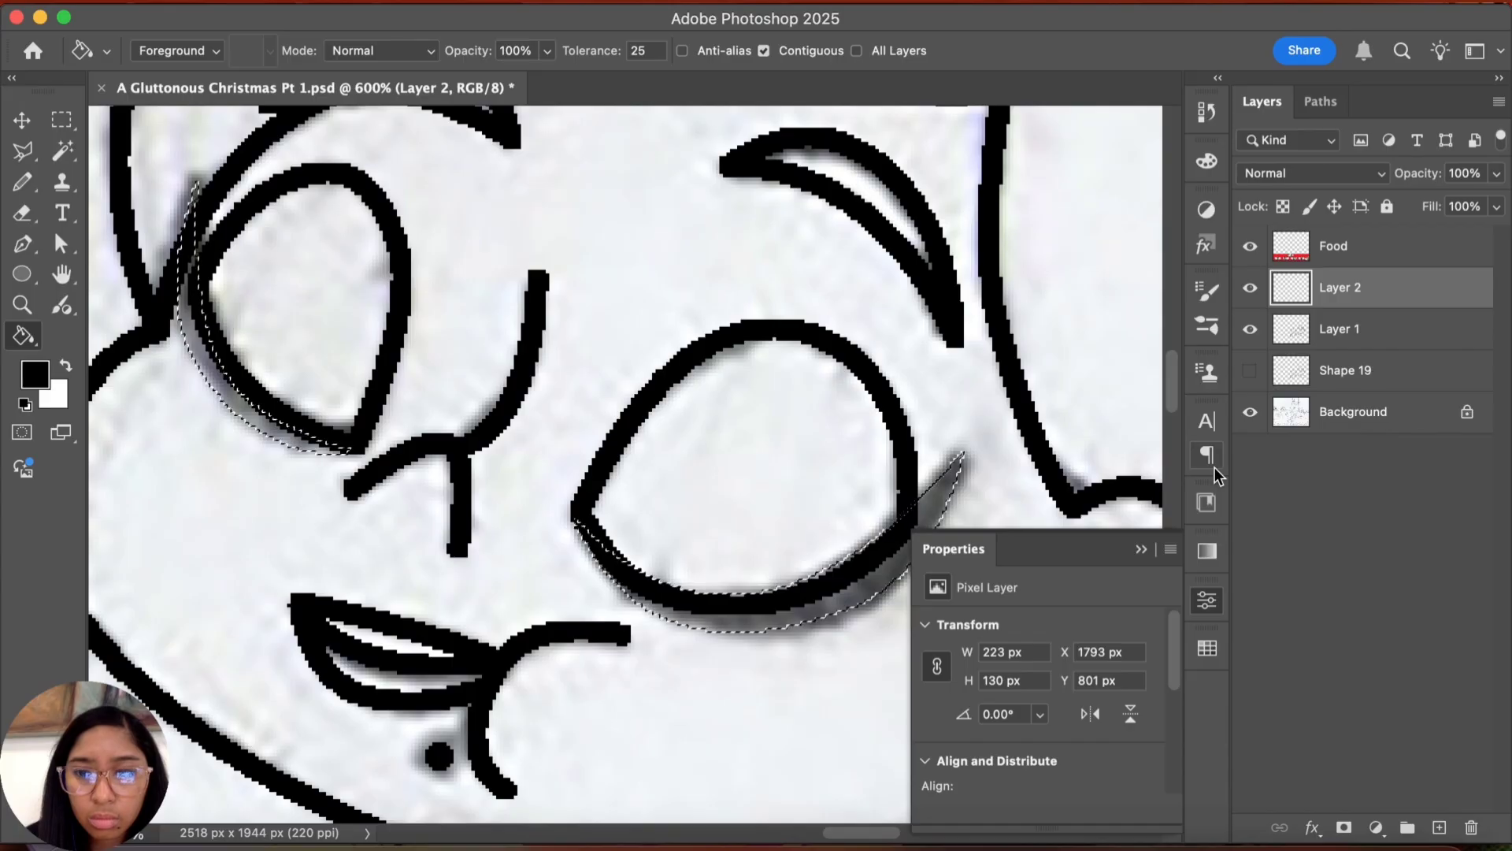
pyautogui.hotkey('ctrl', 'z')
pyautogui.hotkey('ctrl', 'z')
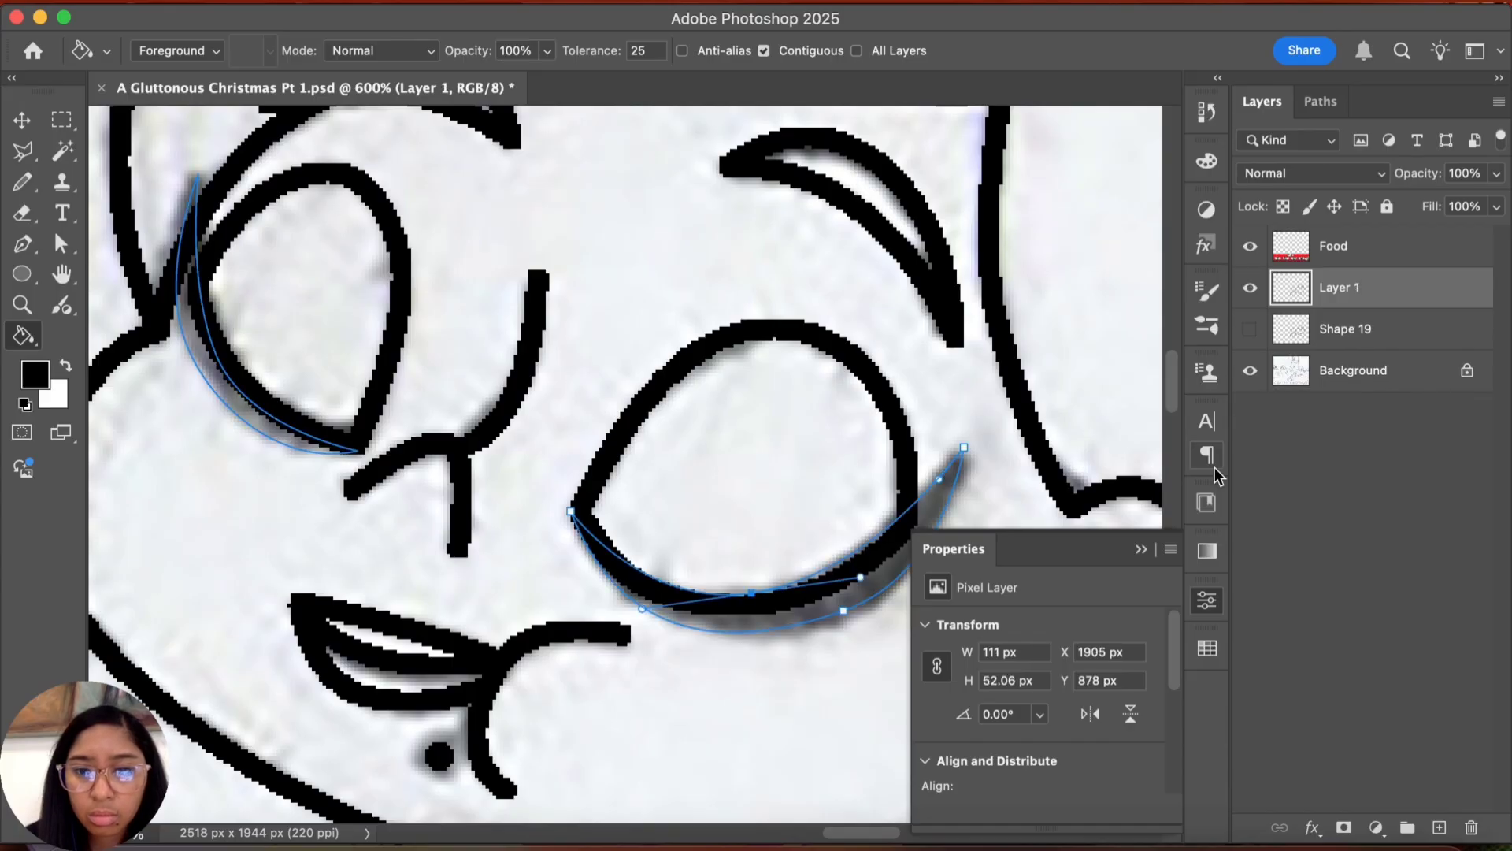
# Step: Select both eyelash paths, redo their conversion to a selection, and undo that conversion again
pyautogui.press('a')
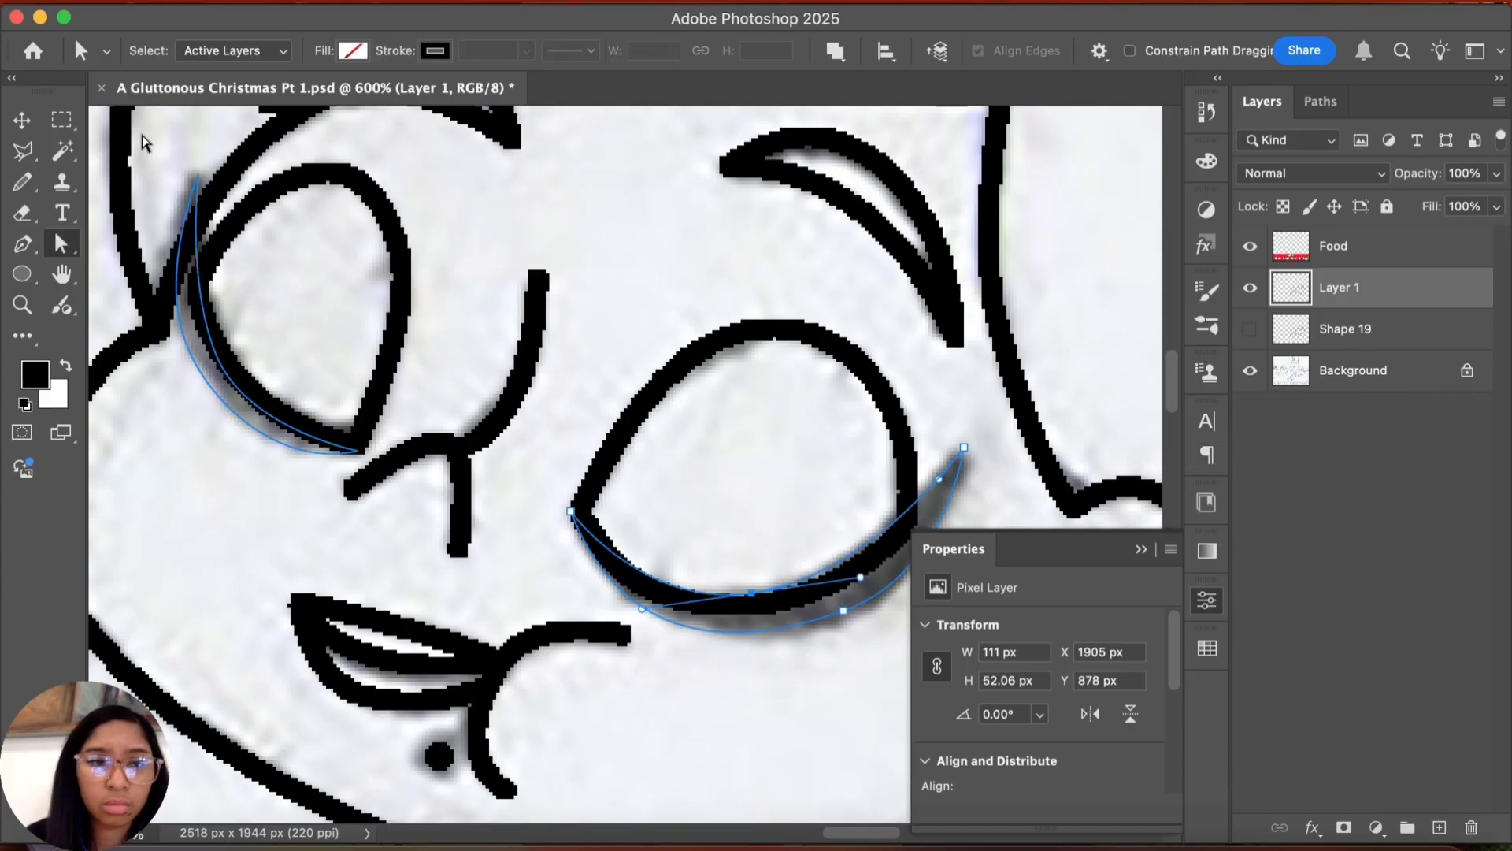
pyautogui.moveTo(150, 141); pyautogui.dragTo(1016, 703)
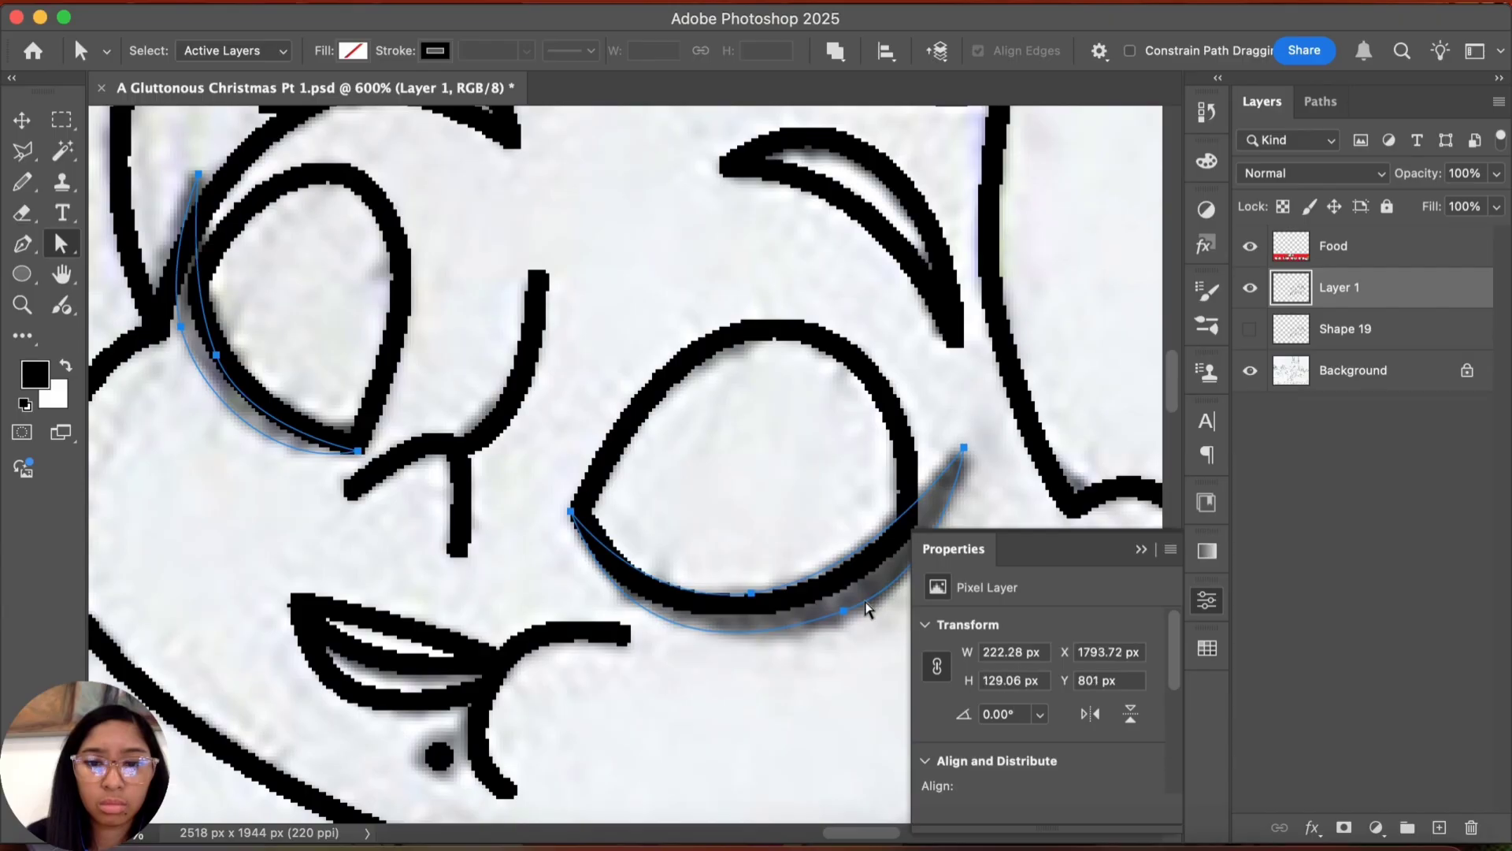
pyautogui.click(219, 2)
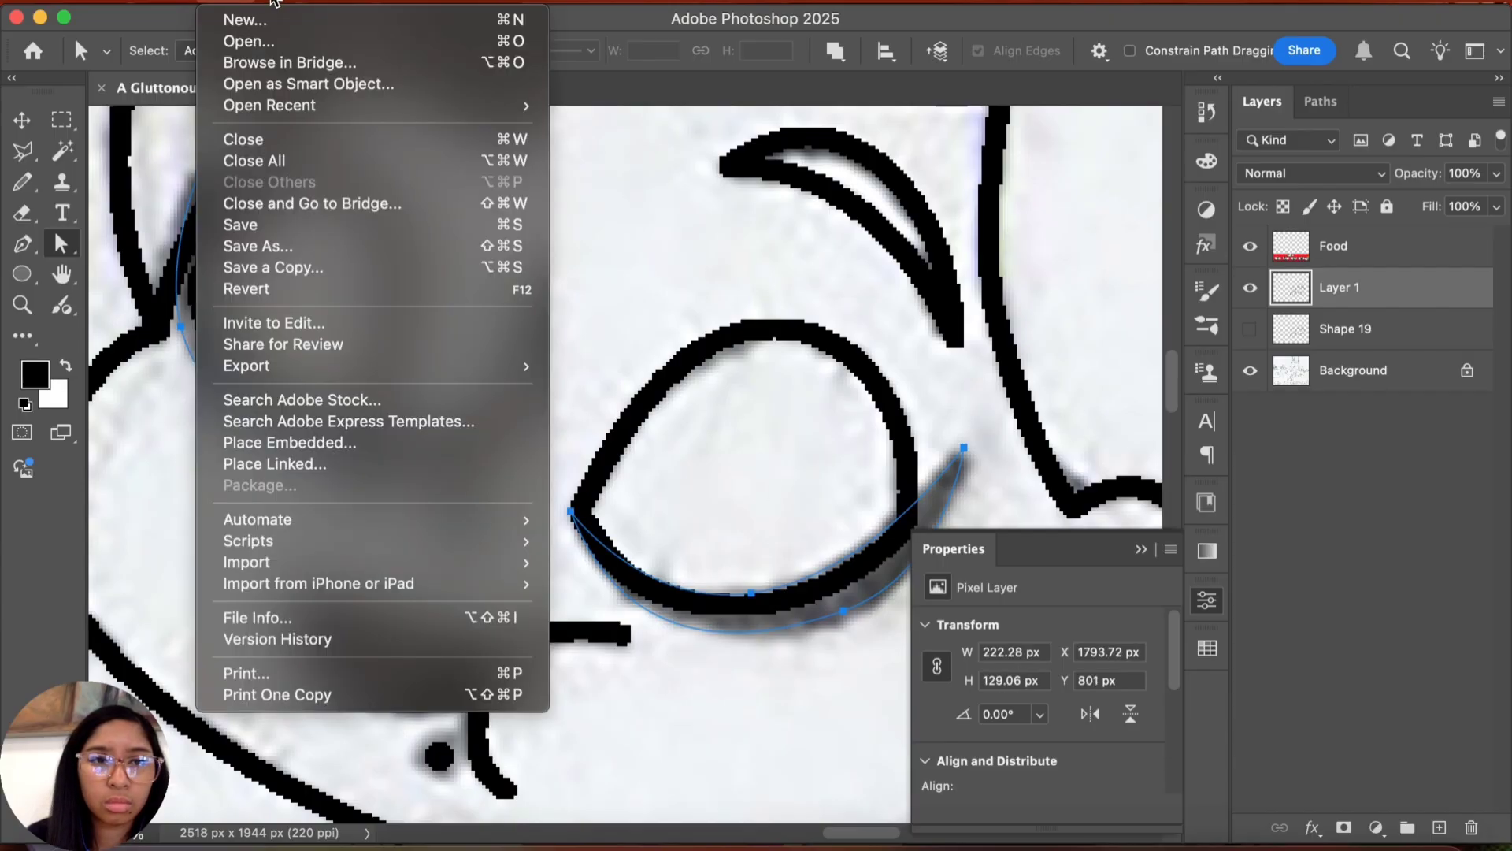
pyautogui.moveTo(272, 2)
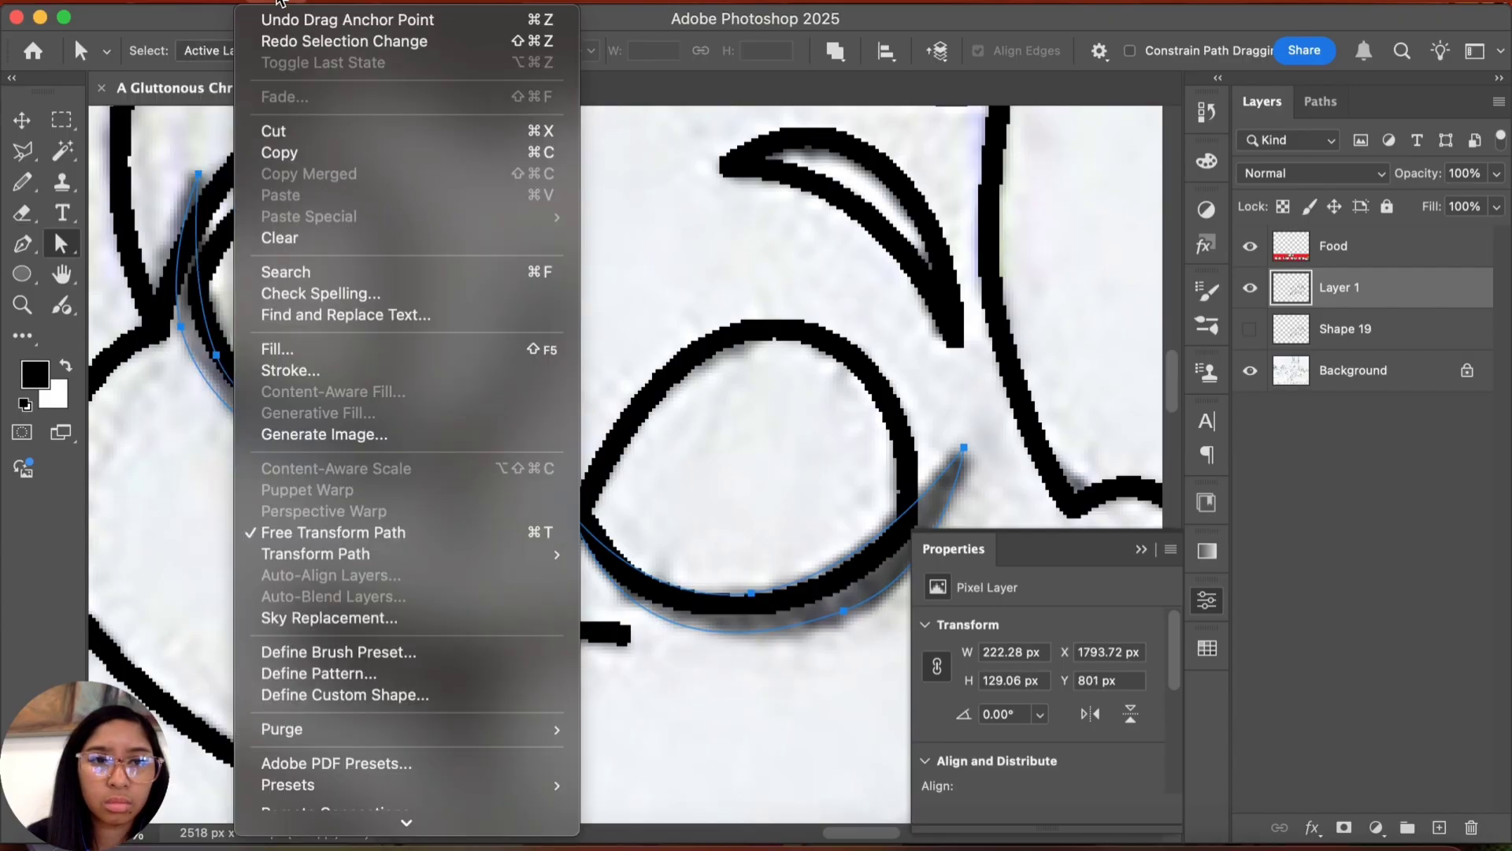
pyautogui.click(293, 43)
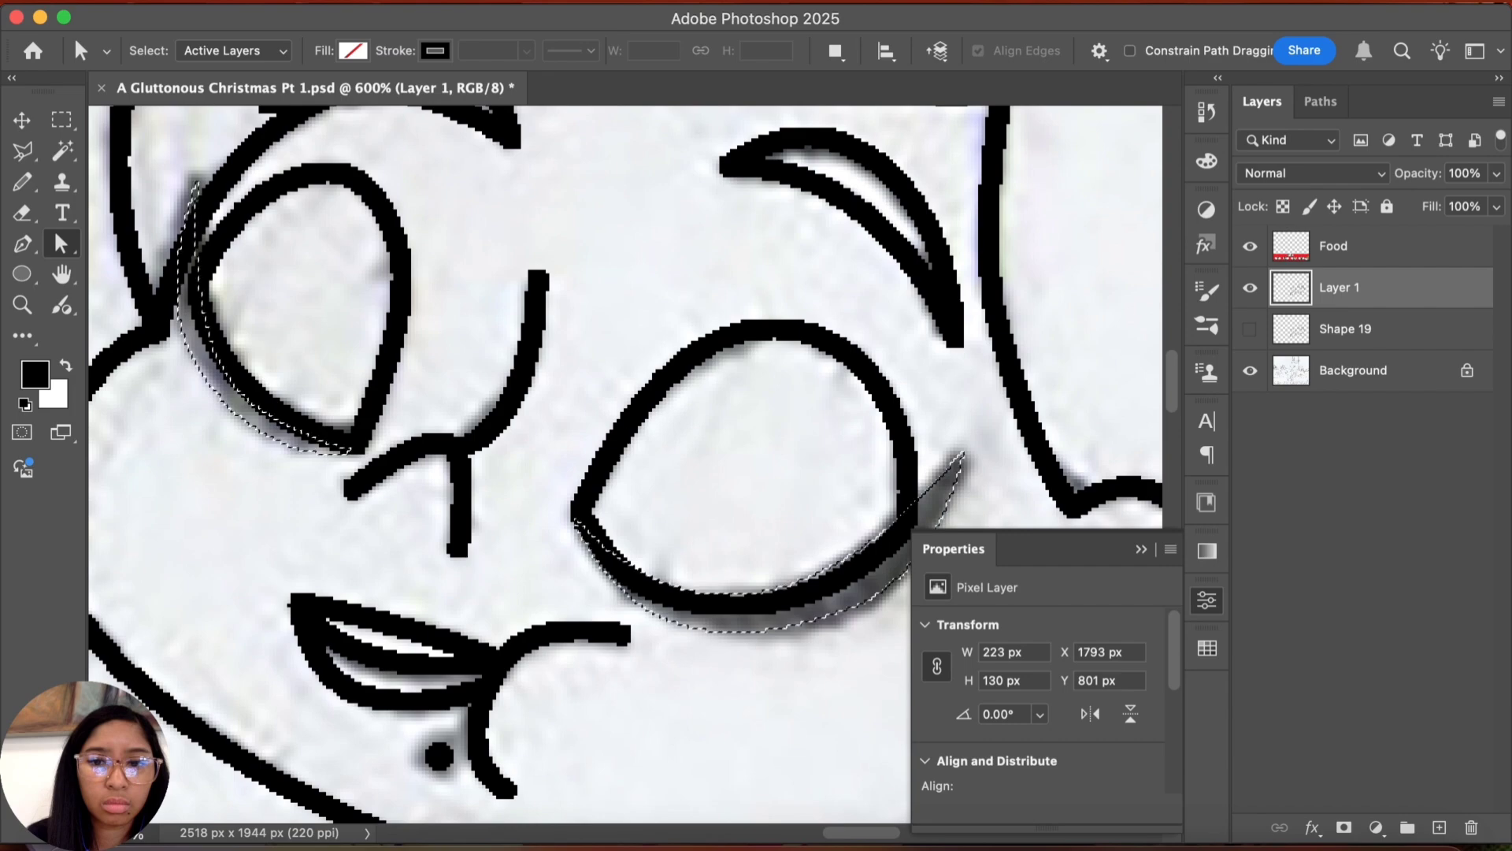
pyautogui.click(272, 1)
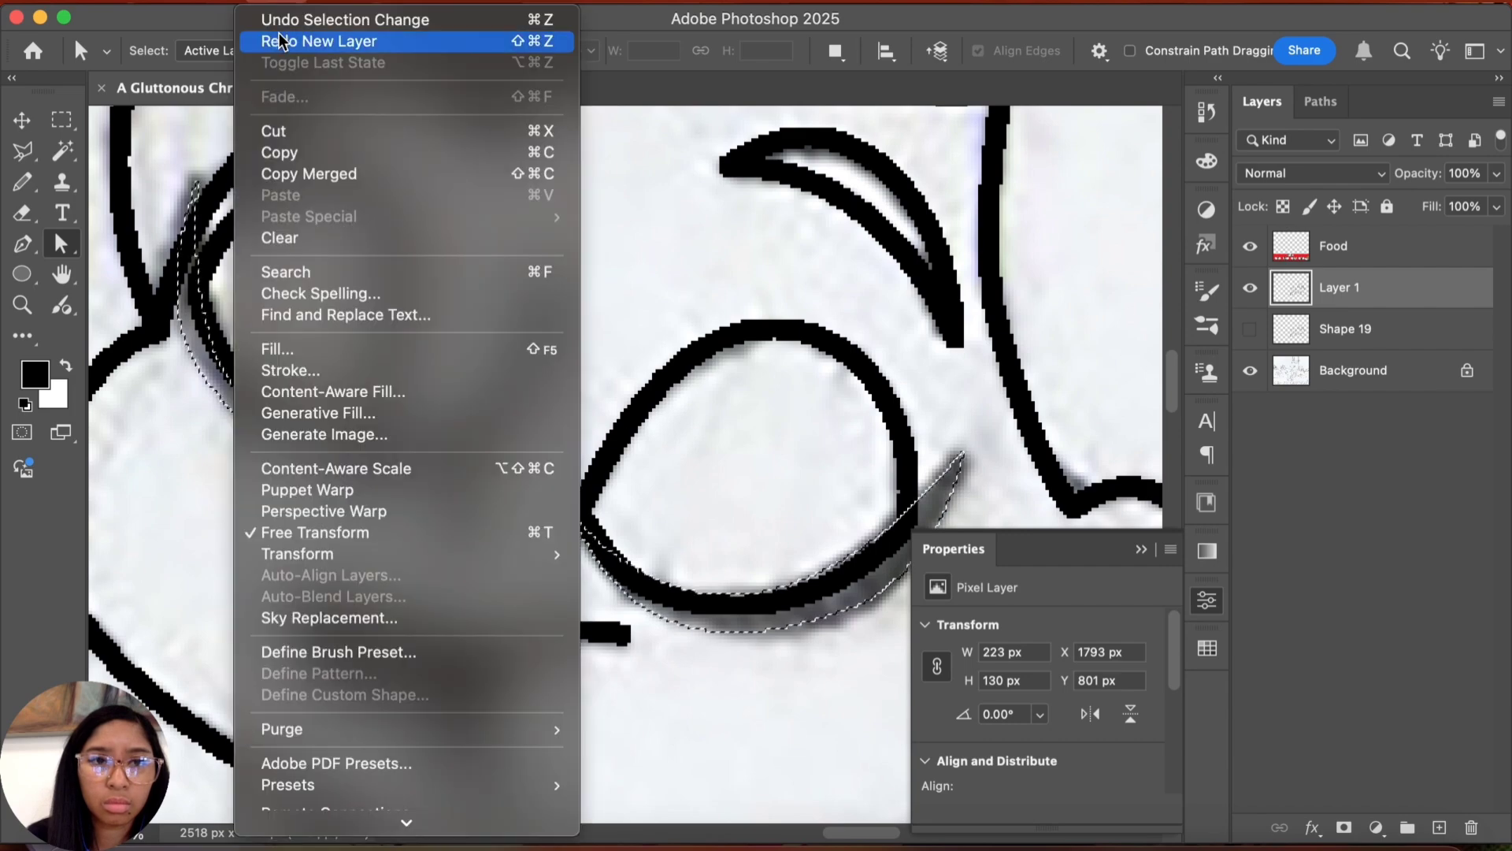
pyautogui.click(293, 20)
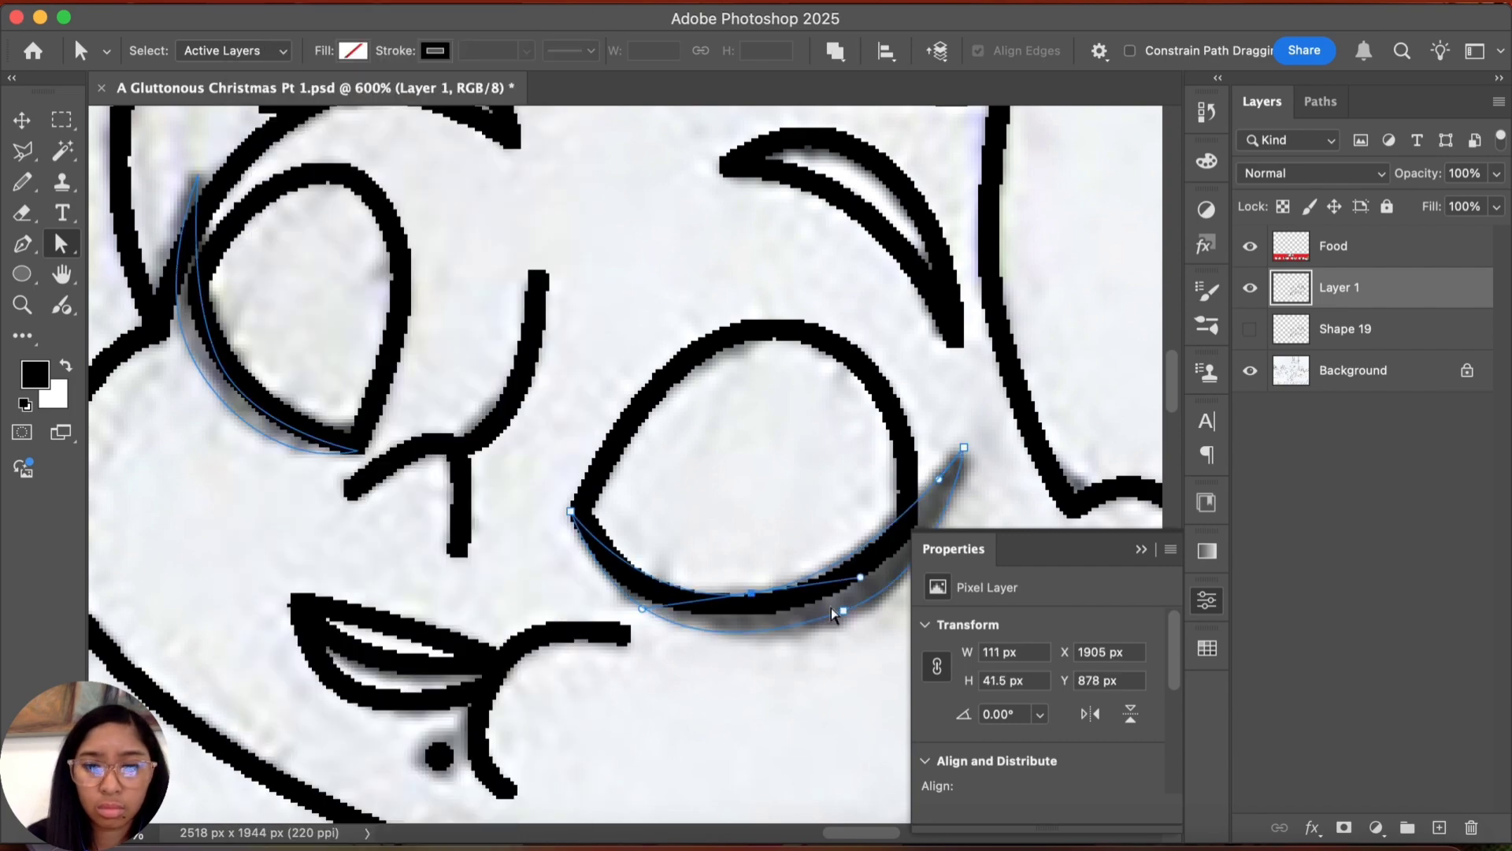
# Step: Convert the right-hand eyelash path to a new selection with 0 px feather and no anti-aliasing, and fill it black on a new layer
pyautogui.rightClick(835, 613)
pyautogui.click(874, 496)
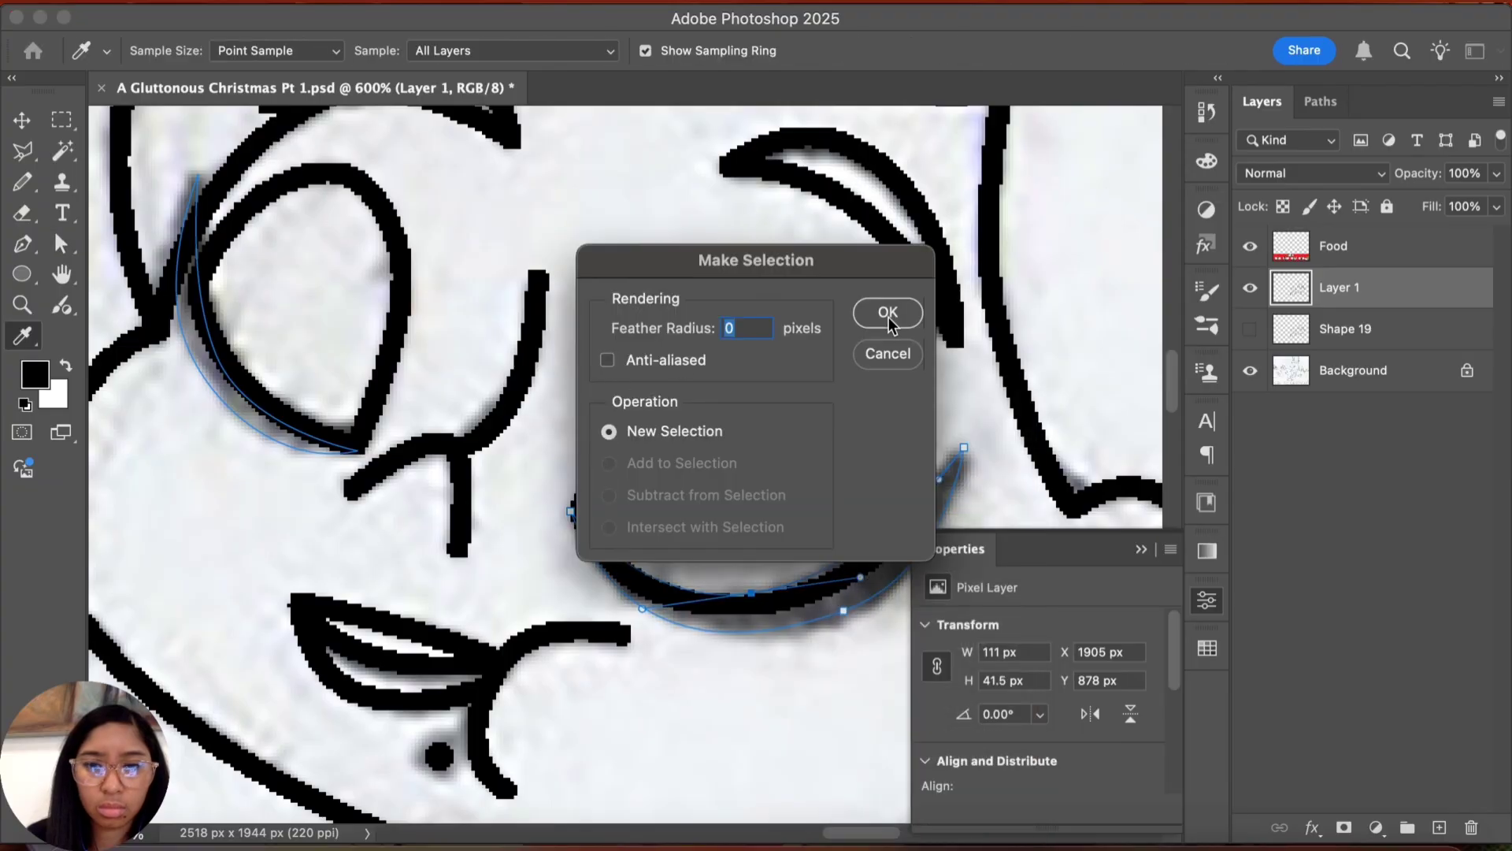
pyautogui.click(888, 313)
pyautogui.click(1439, 828)
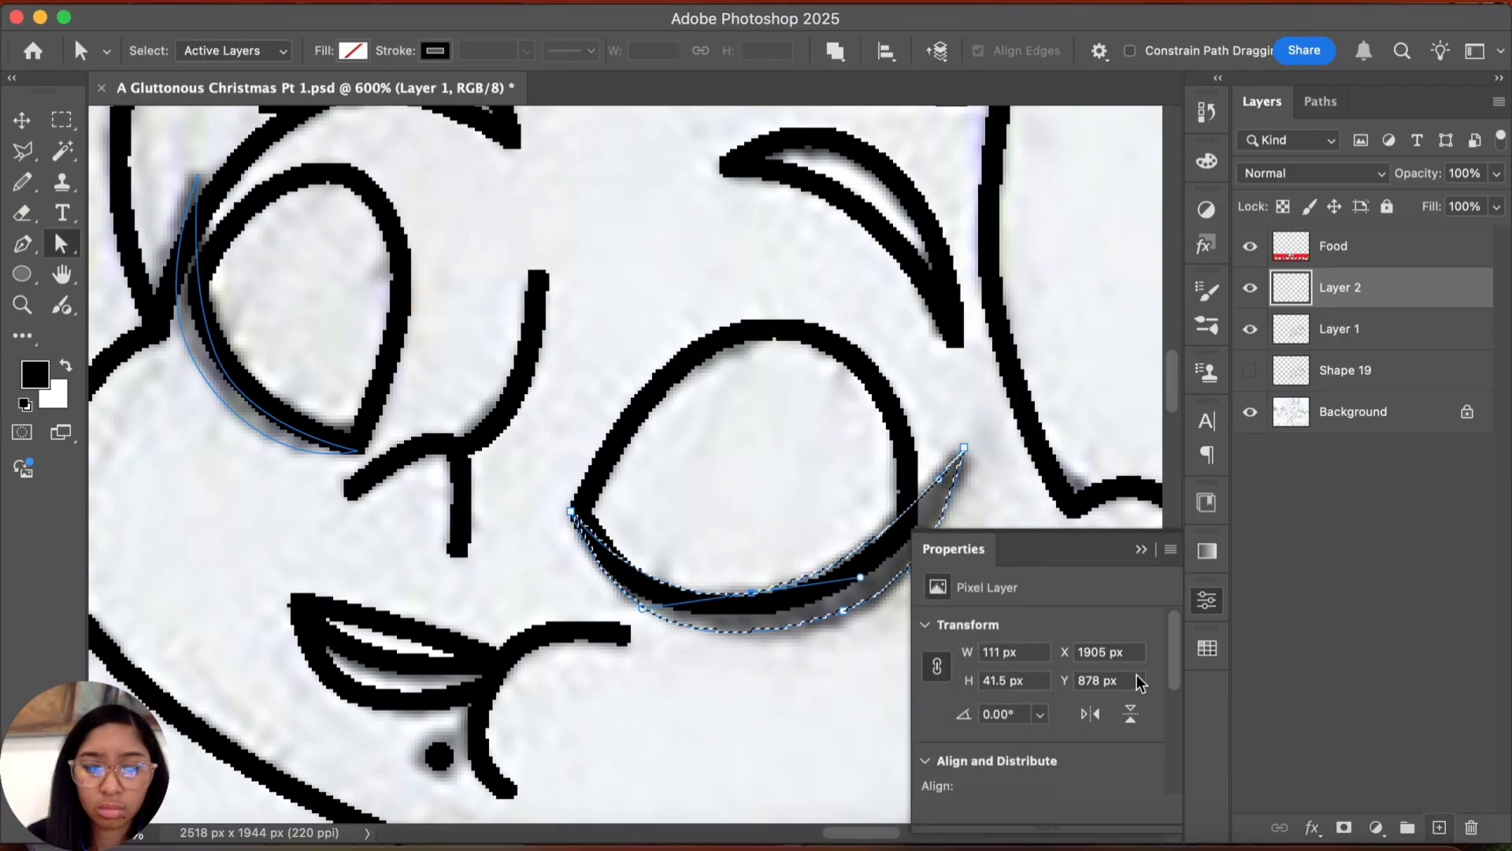
pyautogui.press('g')
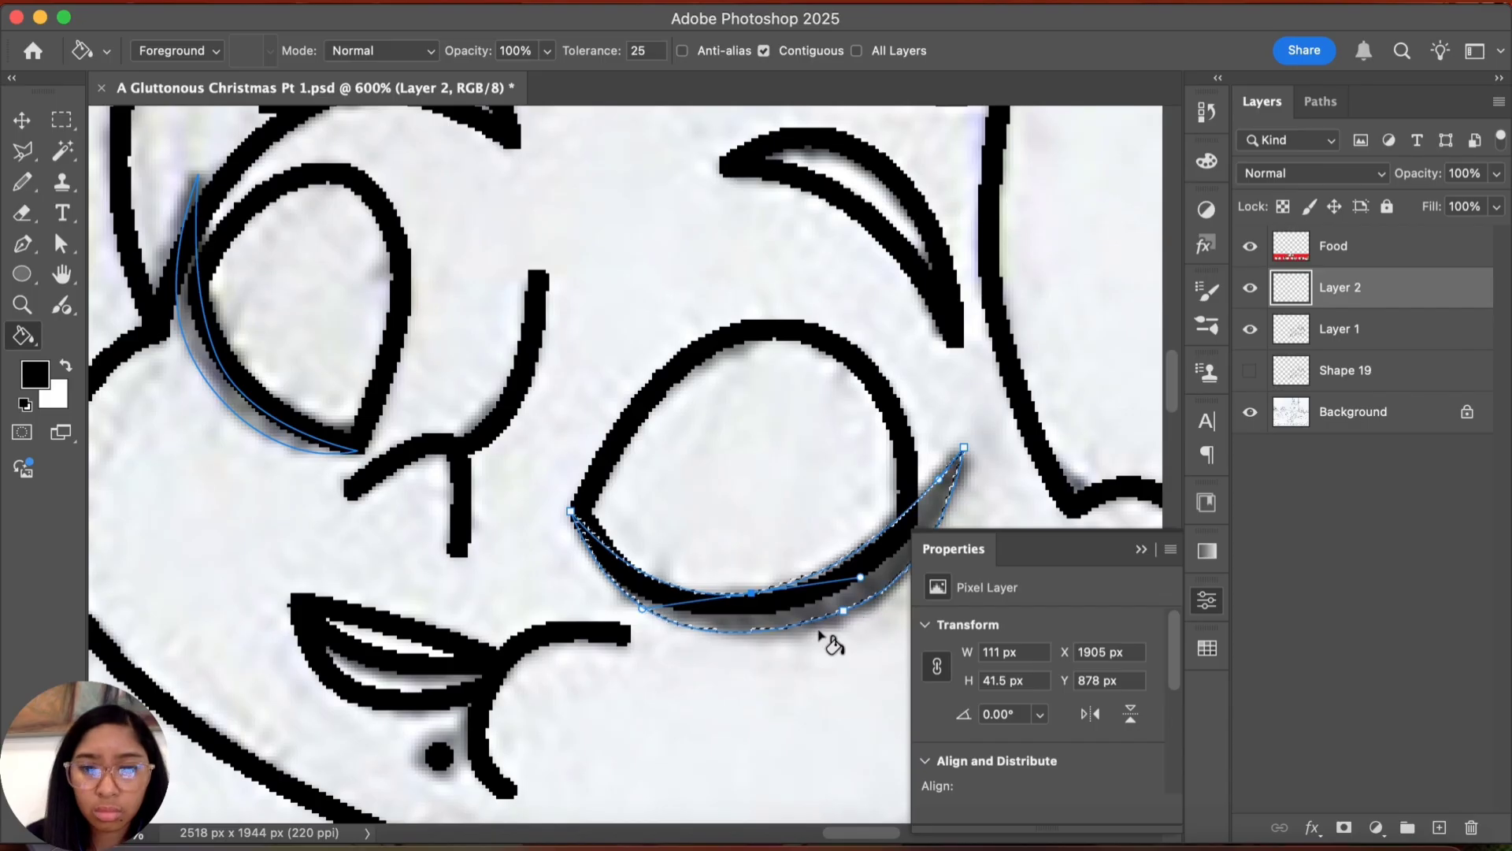
pyautogui.click(821, 591)
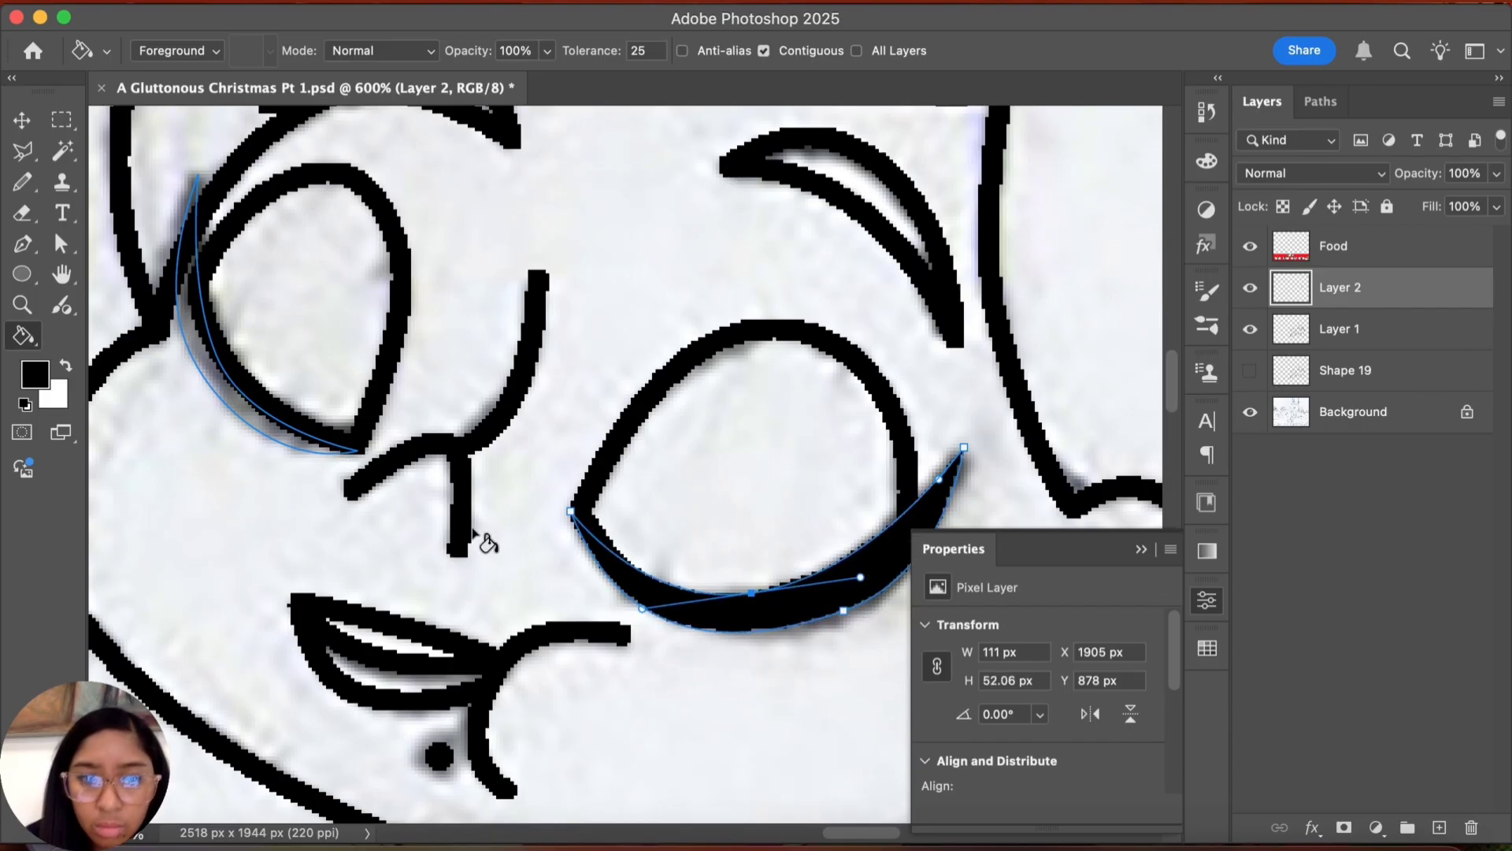
# Step: Select both eyelash paths and make a new selection from them with 0 px feather and anti-aliasing off
pyautogui.press('a')
pyautogui.click(199, 307)
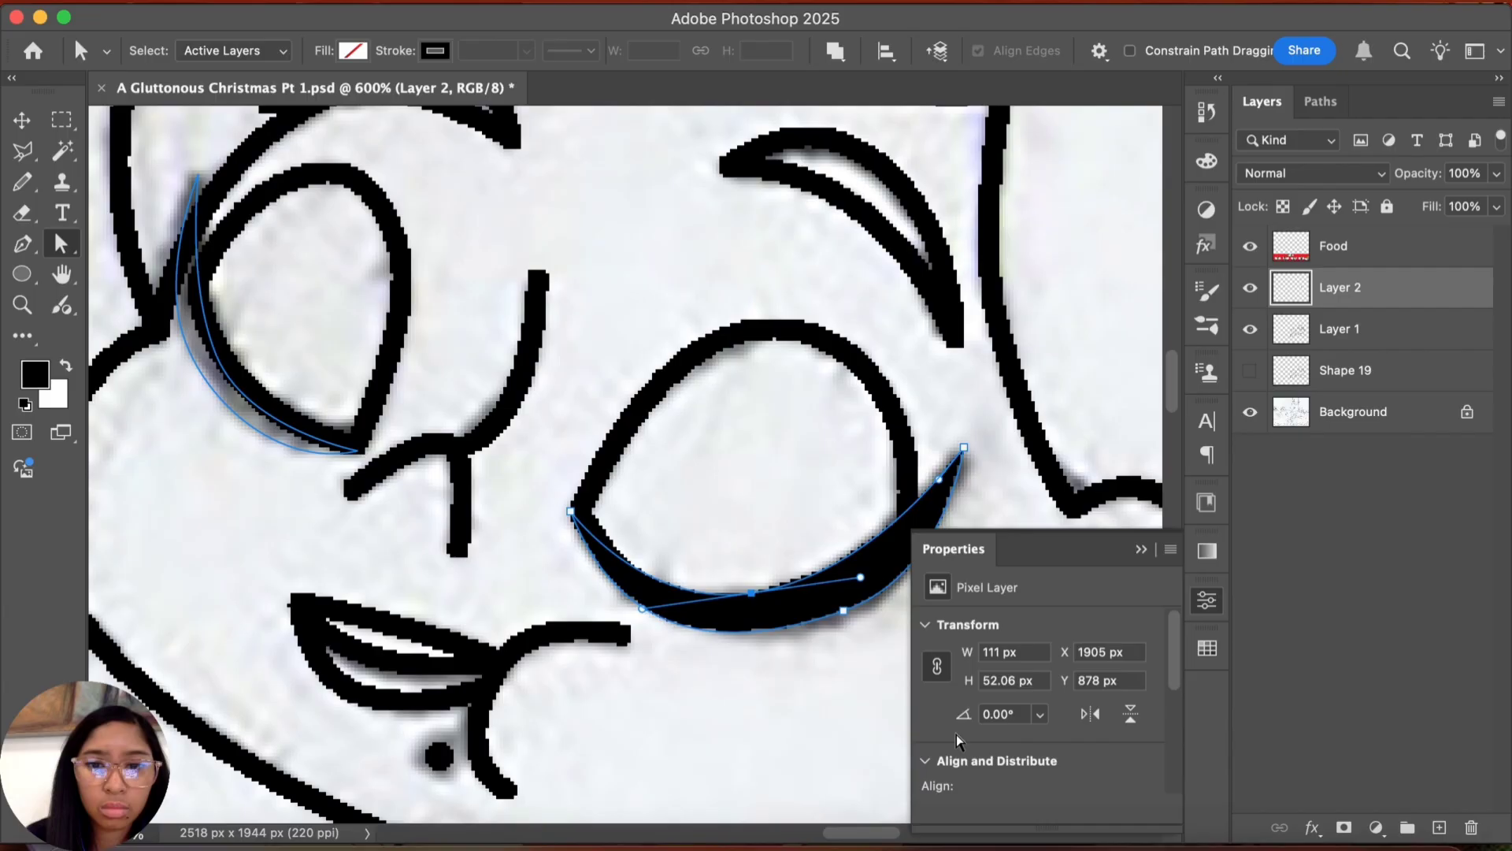
pyautogui.rightClick(814, 611)
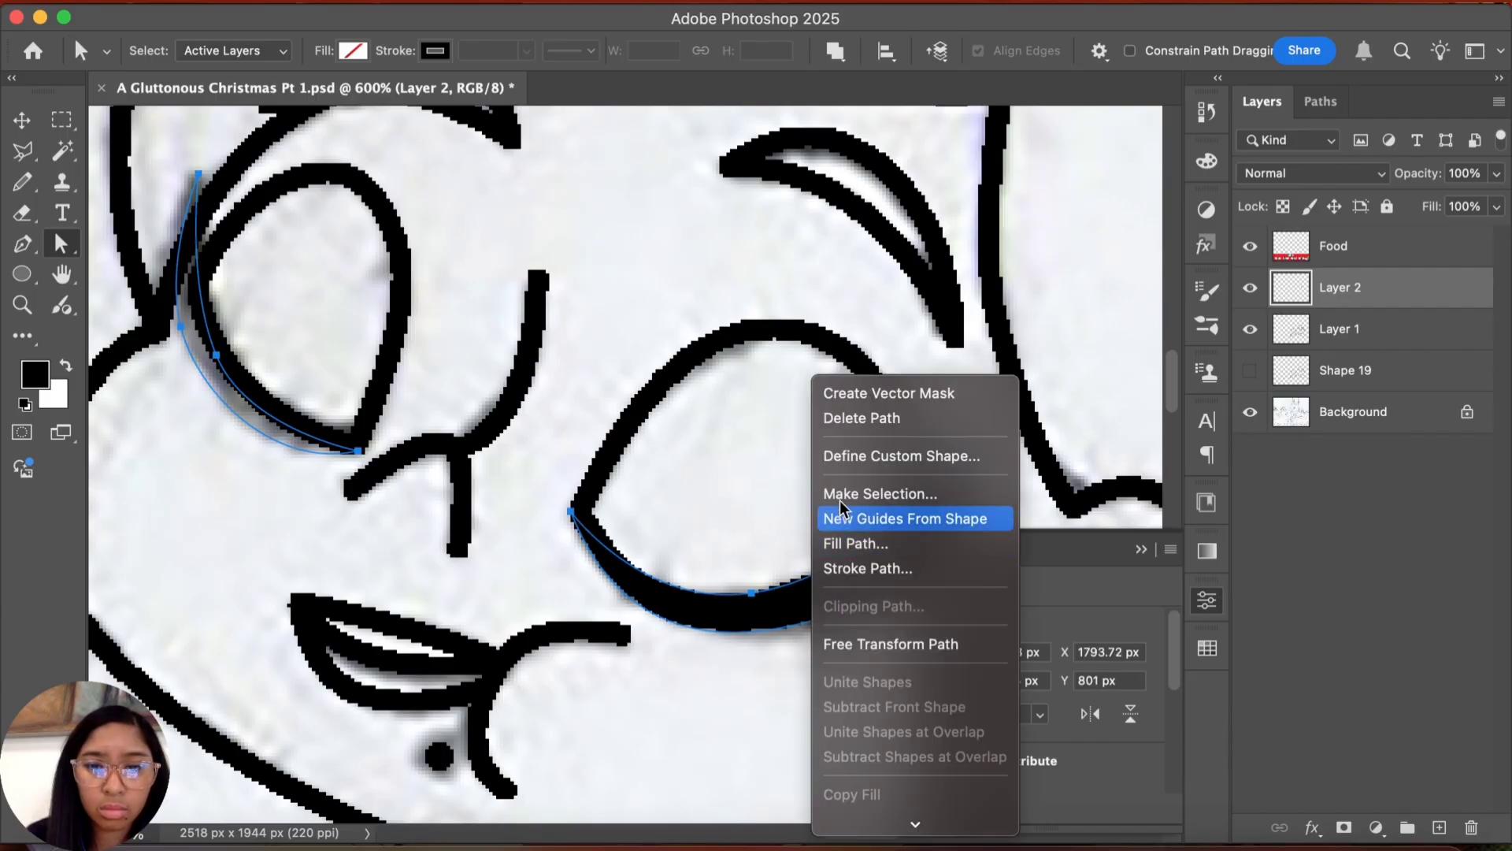
pyautogui.click(875, 493)
pyautogui.press('Return')
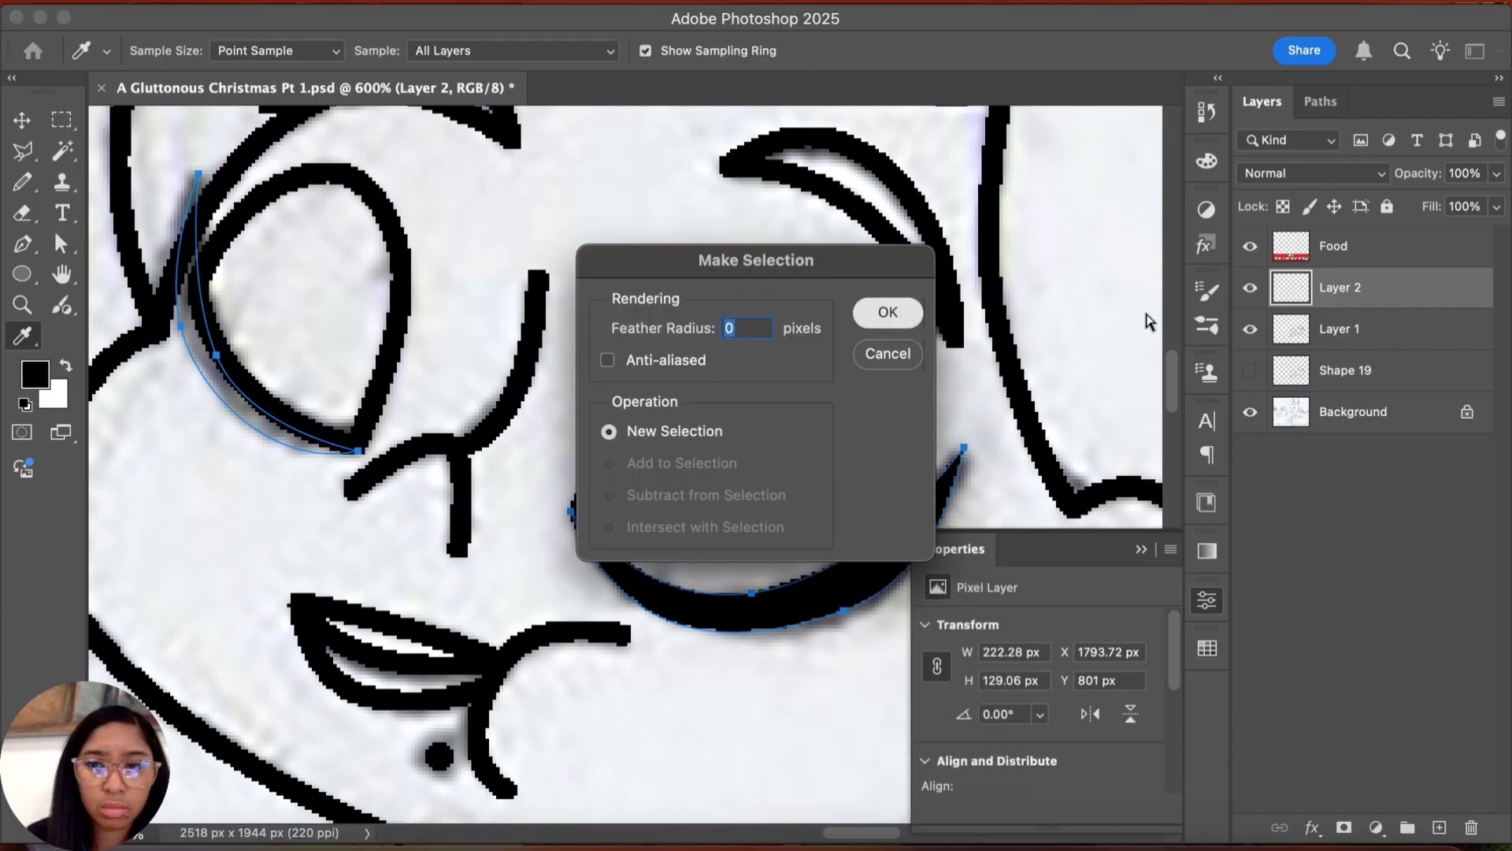
# Step: Fill the left-hand eyelash selection with black on Layer 2 using the Paint Bucket, and deselect
pyautogui.press('g')
pyautogui.press('a')
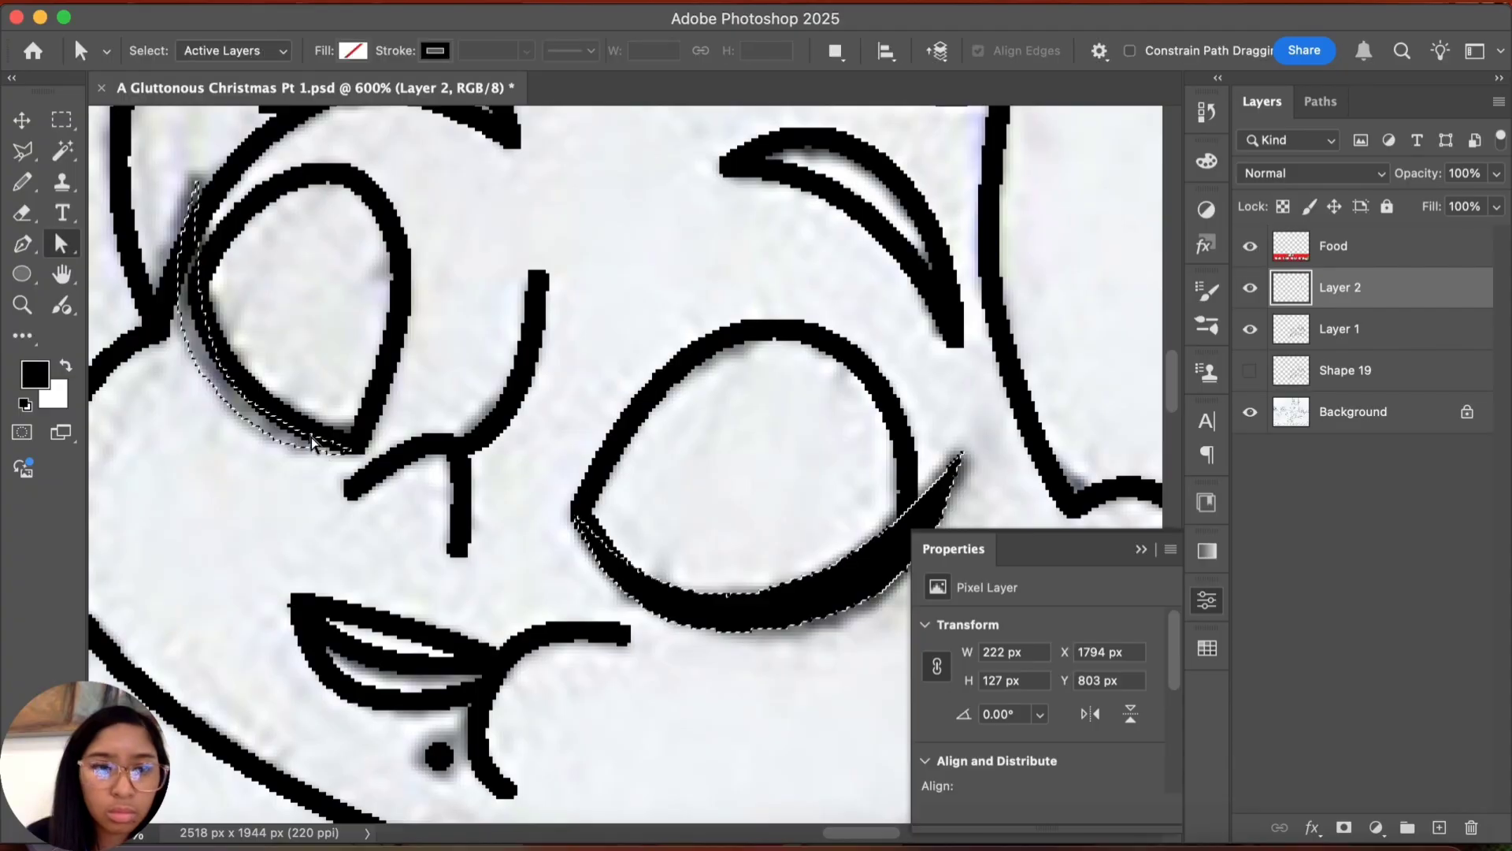
pyautogui.press('g')
pyautogui.press('a')
pyautogui.press('g')
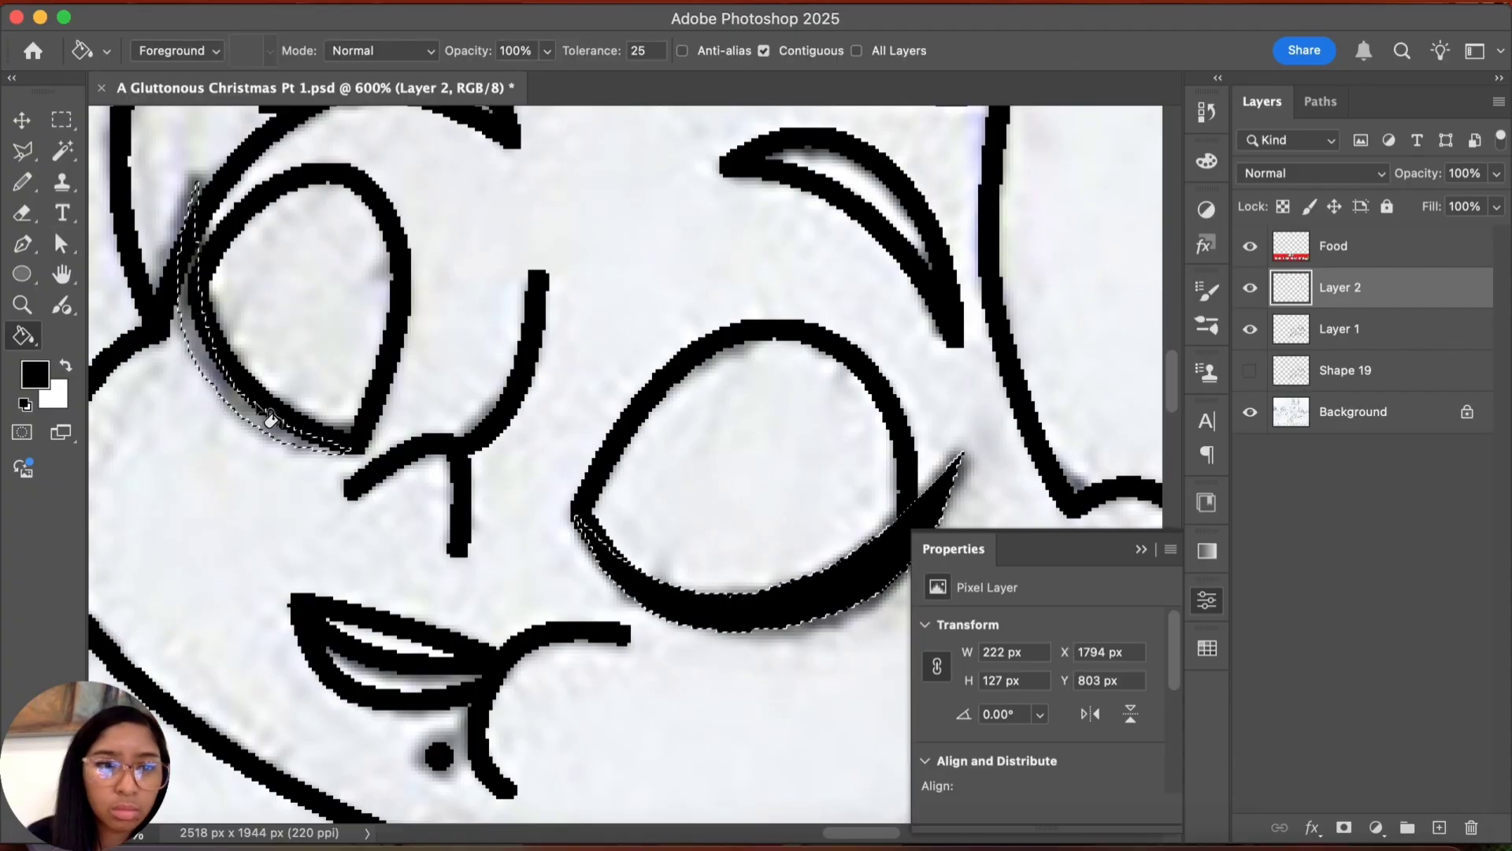
pyautogui.click(261, 409)
pyautogui.press('super+d')
# Step: Set the foreground colour to the light peach swatch from the saved colour schemes, and undo a trial fill on the face
pyautogui.moveTo(483, 503); pyautogui.dragTo(464, 533)
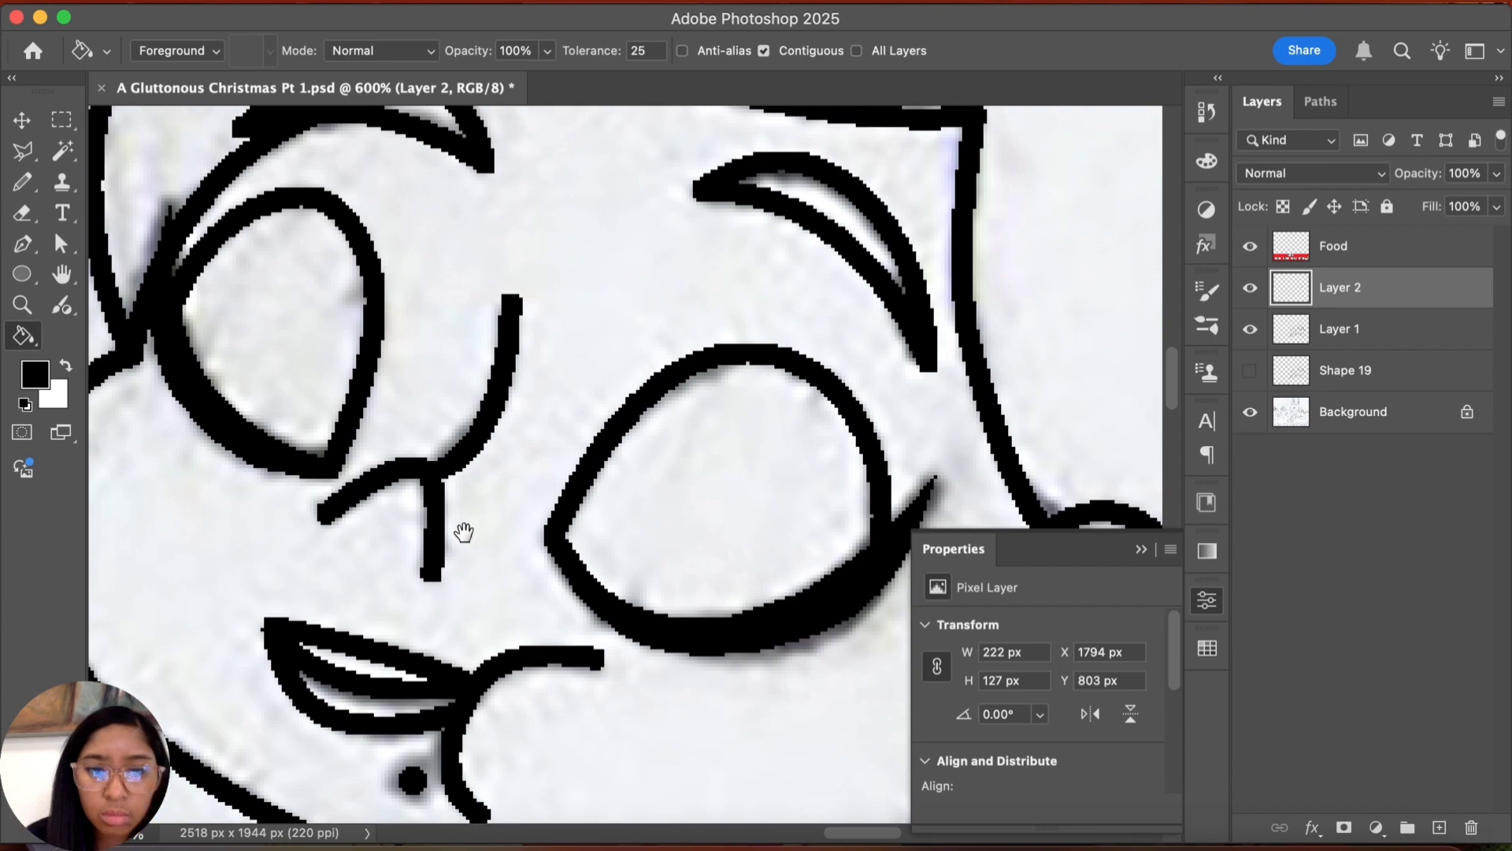
pyautogui.moveTo(573, 469); pyautogui.dragTo(637, 570)
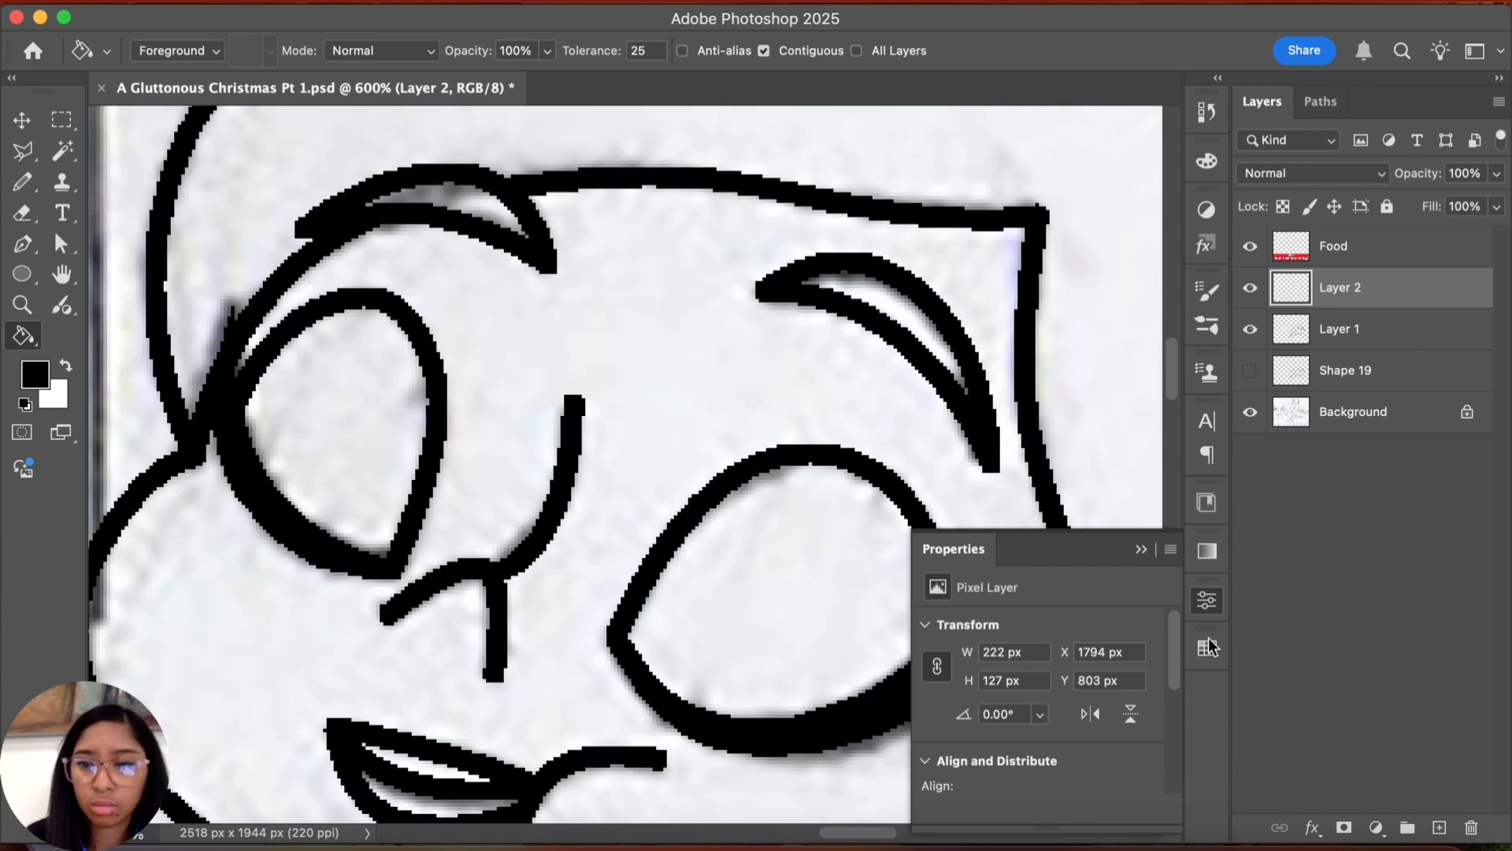
pyautogui.click(1208, 648)
pyautogui.scroll(-5, 1043, 736)
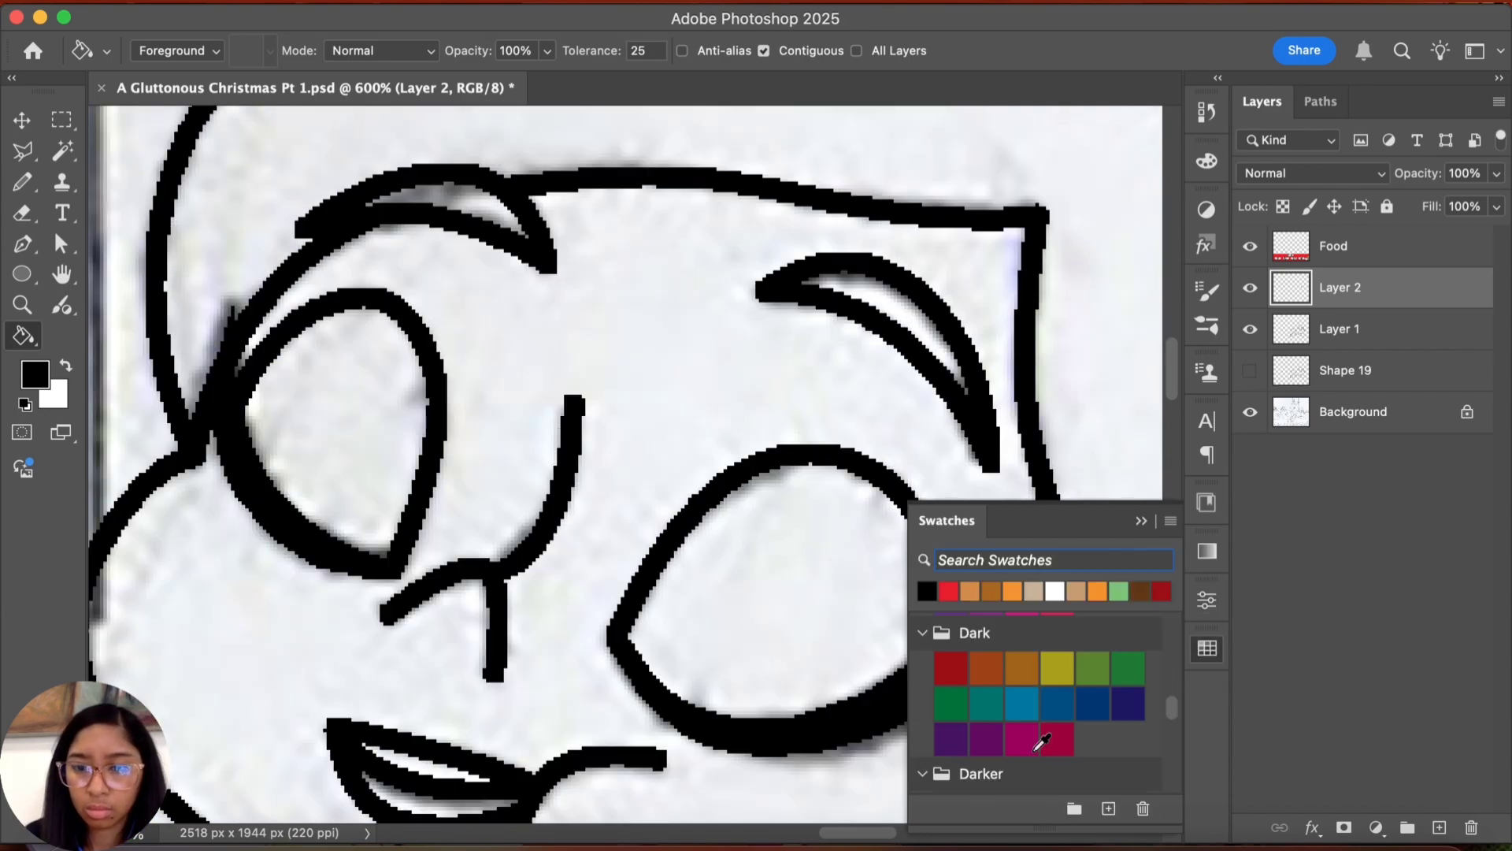
pyautogui.scroll(-10, 1040, 745)
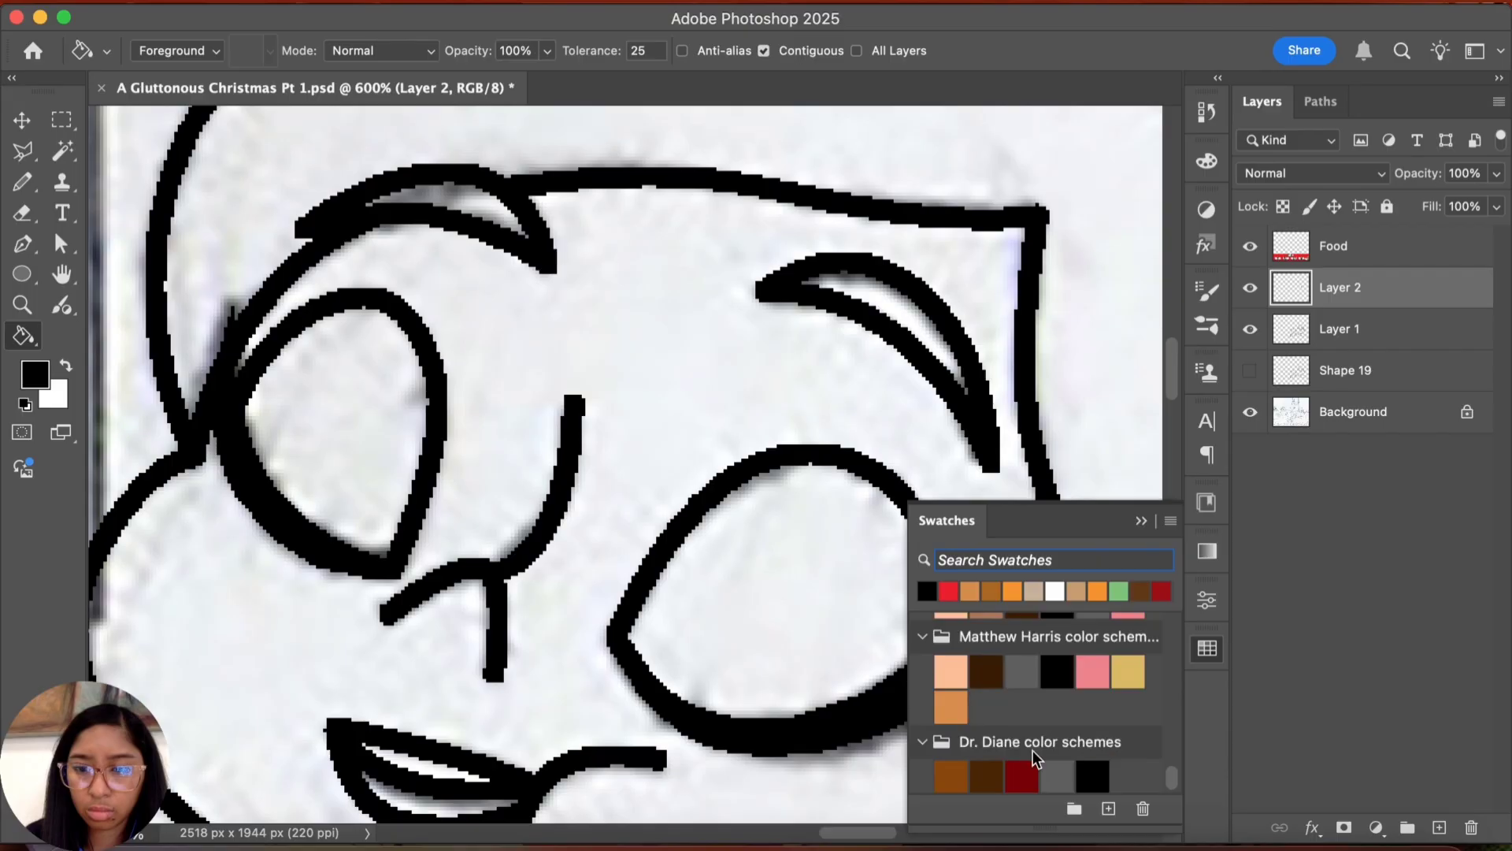
pyautogui.scroll(2, 1000, 708)
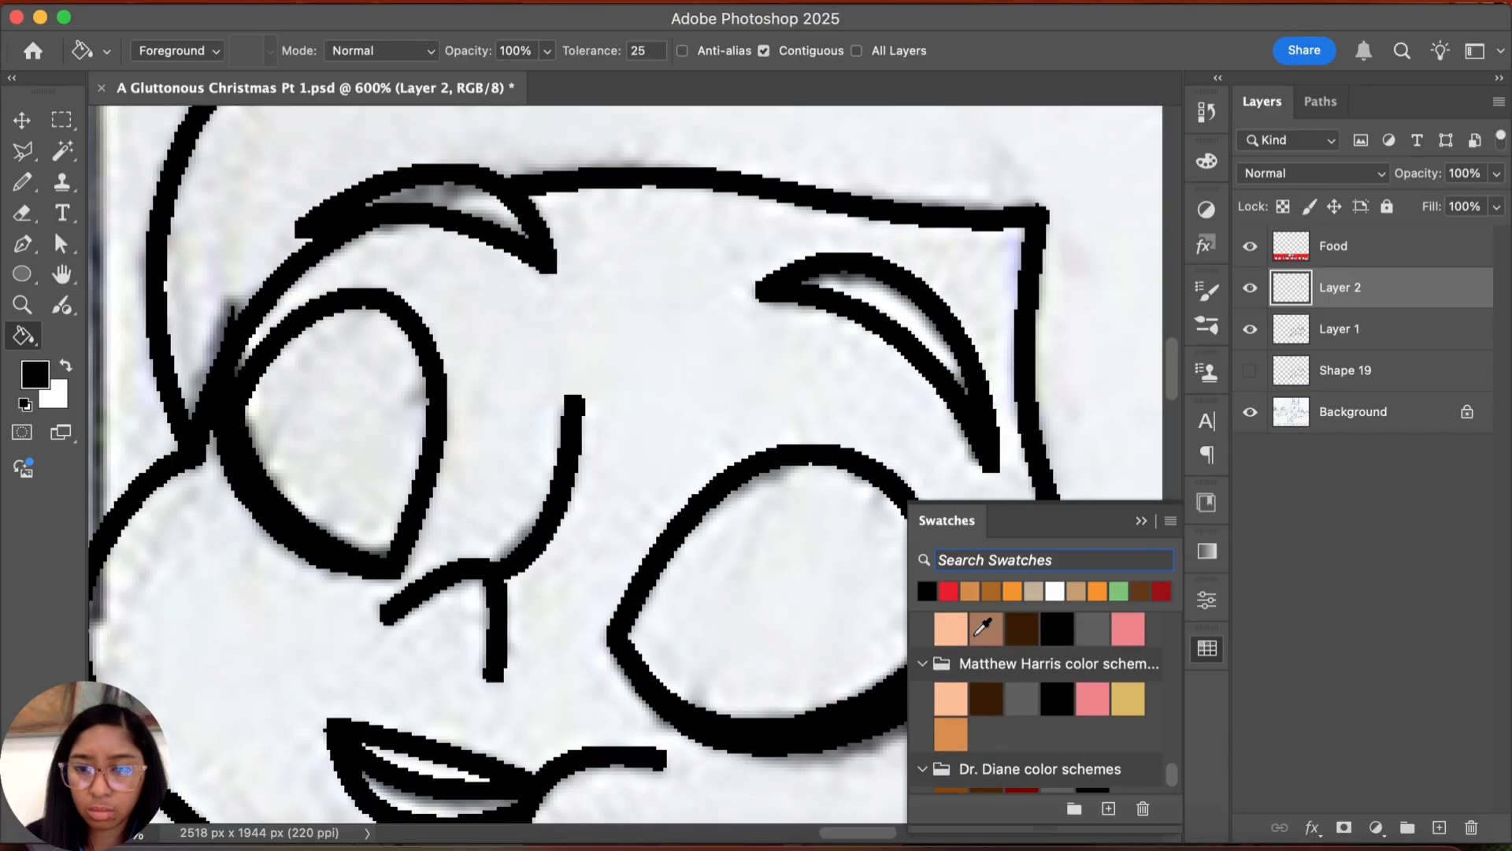
pyautogui.click(959, 624)
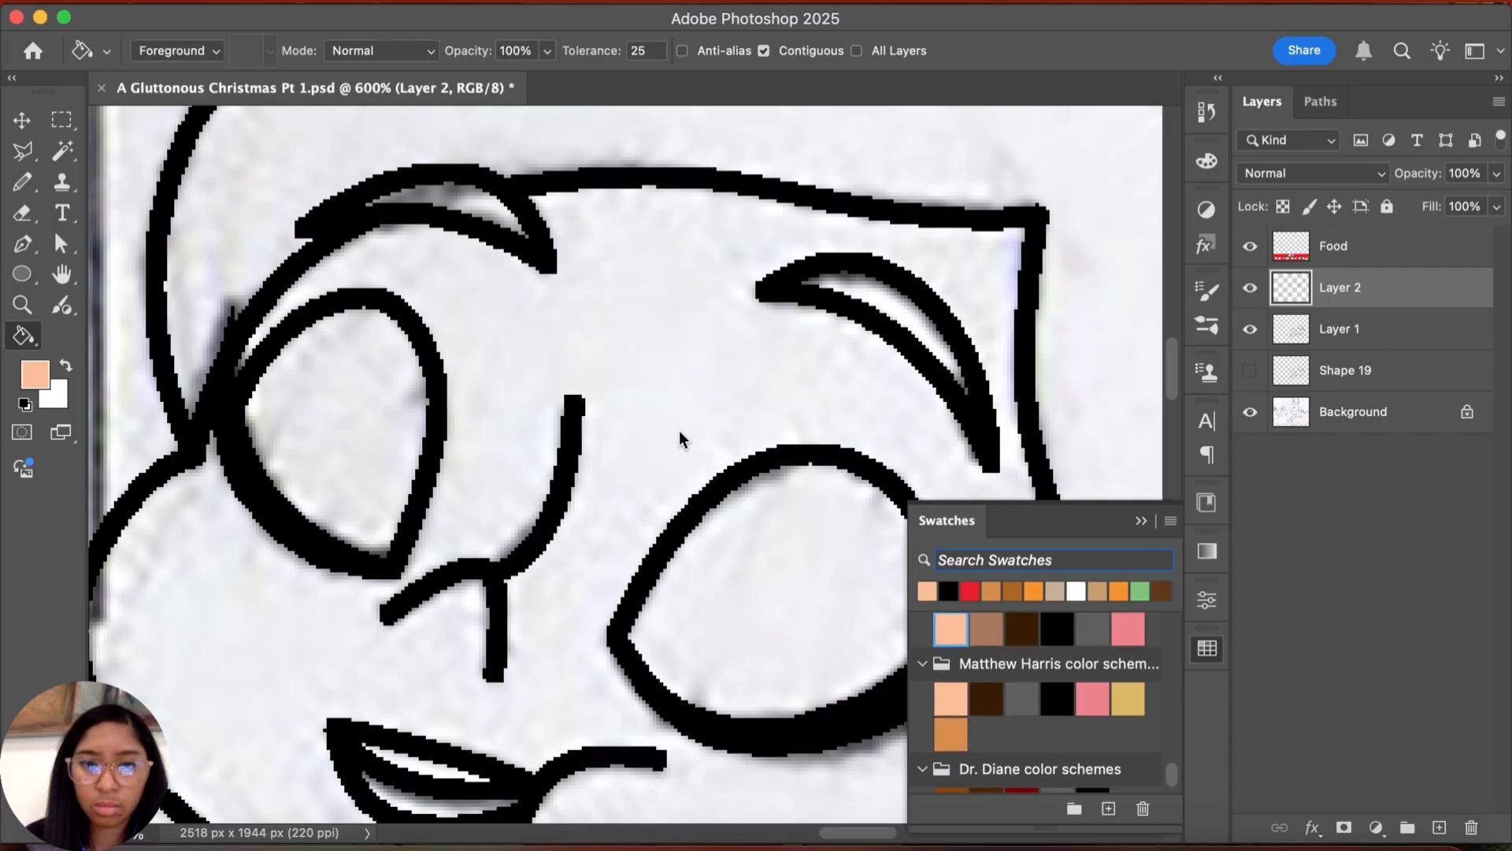
pyautogui.click(679, 432)
pyautogui.press('super+z')
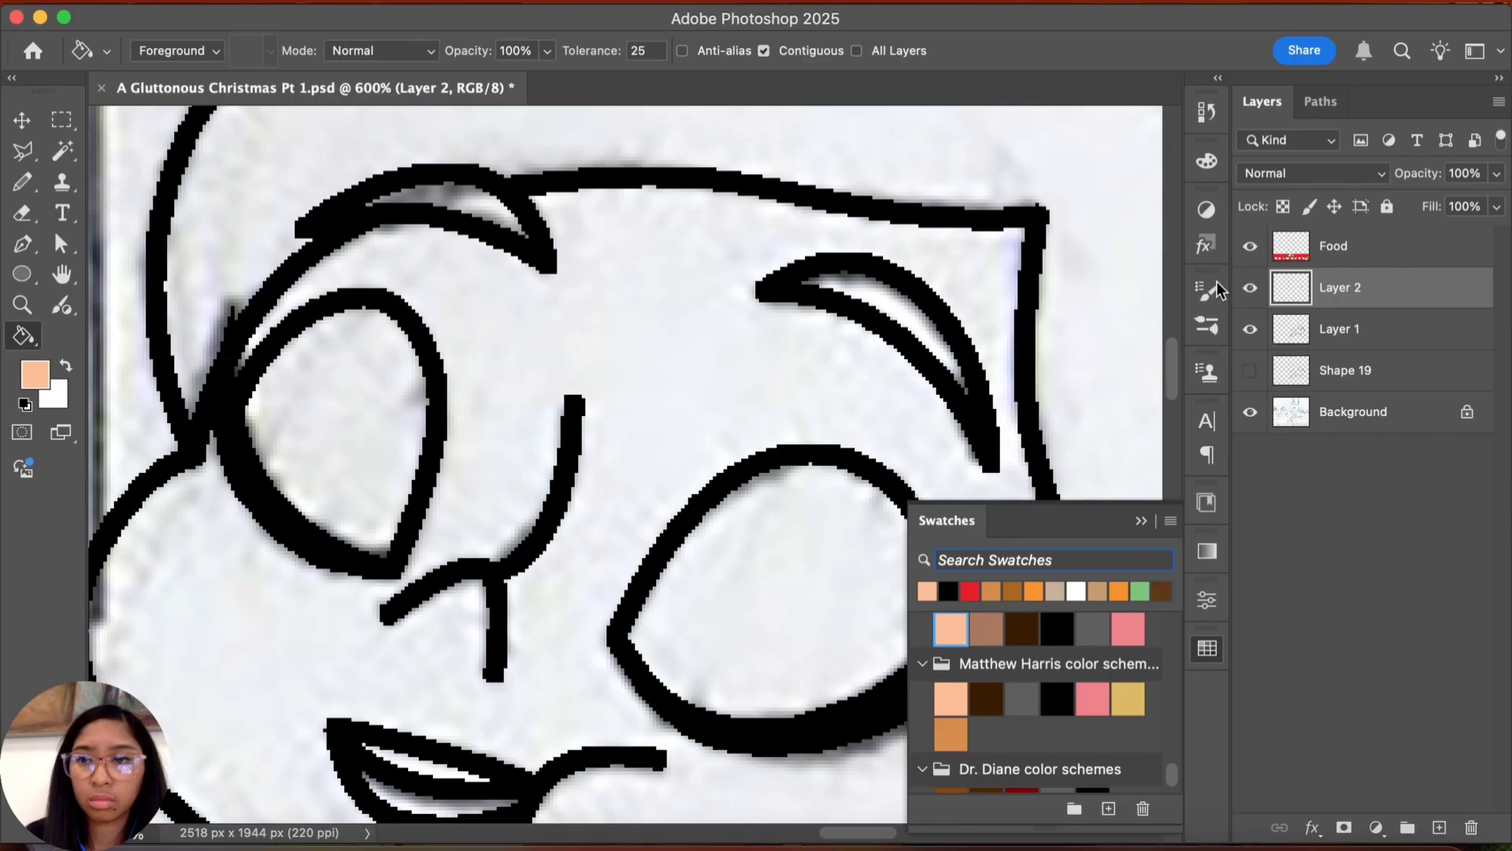
# Step: Merge Layer 1 and Layer 2 into one line-art layer and place it above the Food layer
pyautogui.click(1247, 289)
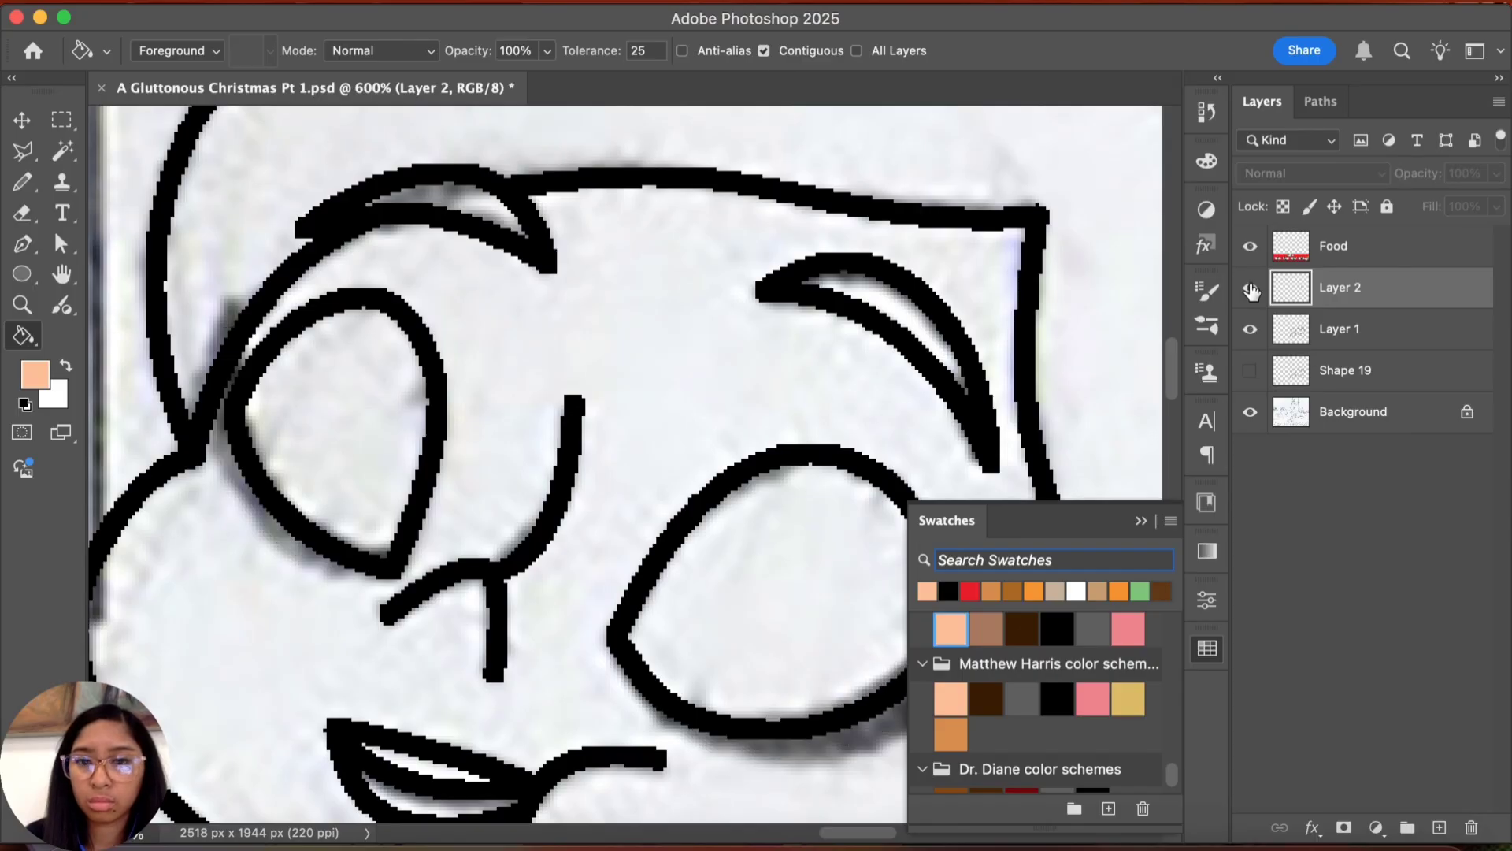
pyautogui.keyDown('shift'); pyautogui.click(1369, 334); pyautogui.keyUp('shift')
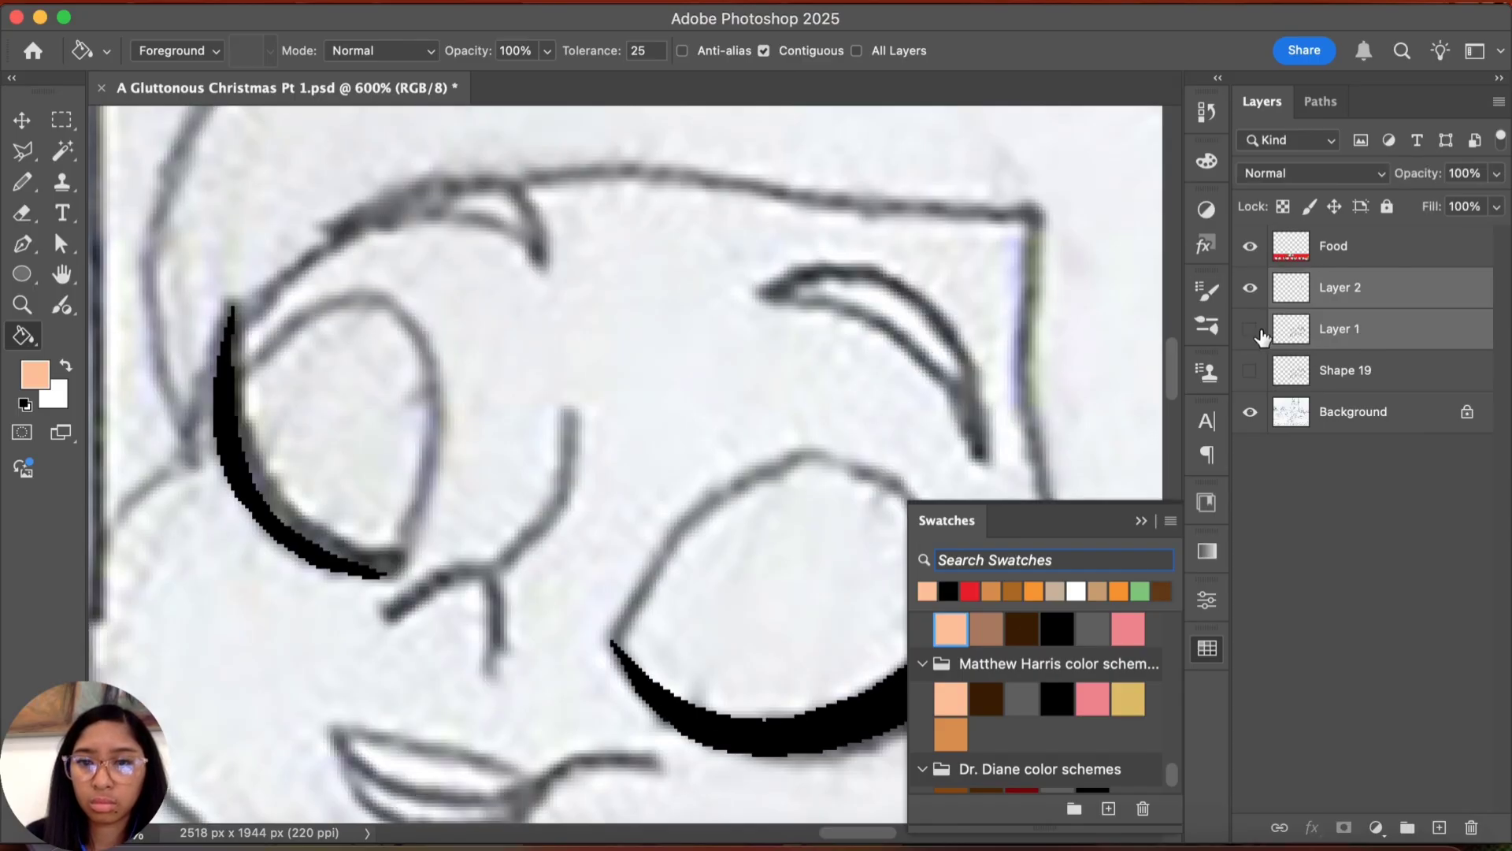
pyautogui.click(1252, 331)
pyautogui.press('super+e')
pyautogui.moveTo(1341, 298); pyautogui.dragTo(1349, 246)
# Step: Check the line art with the Food layer toggled off and on, and merge Layer 2 with the Food layer
pyautogui.click(1251, 289)
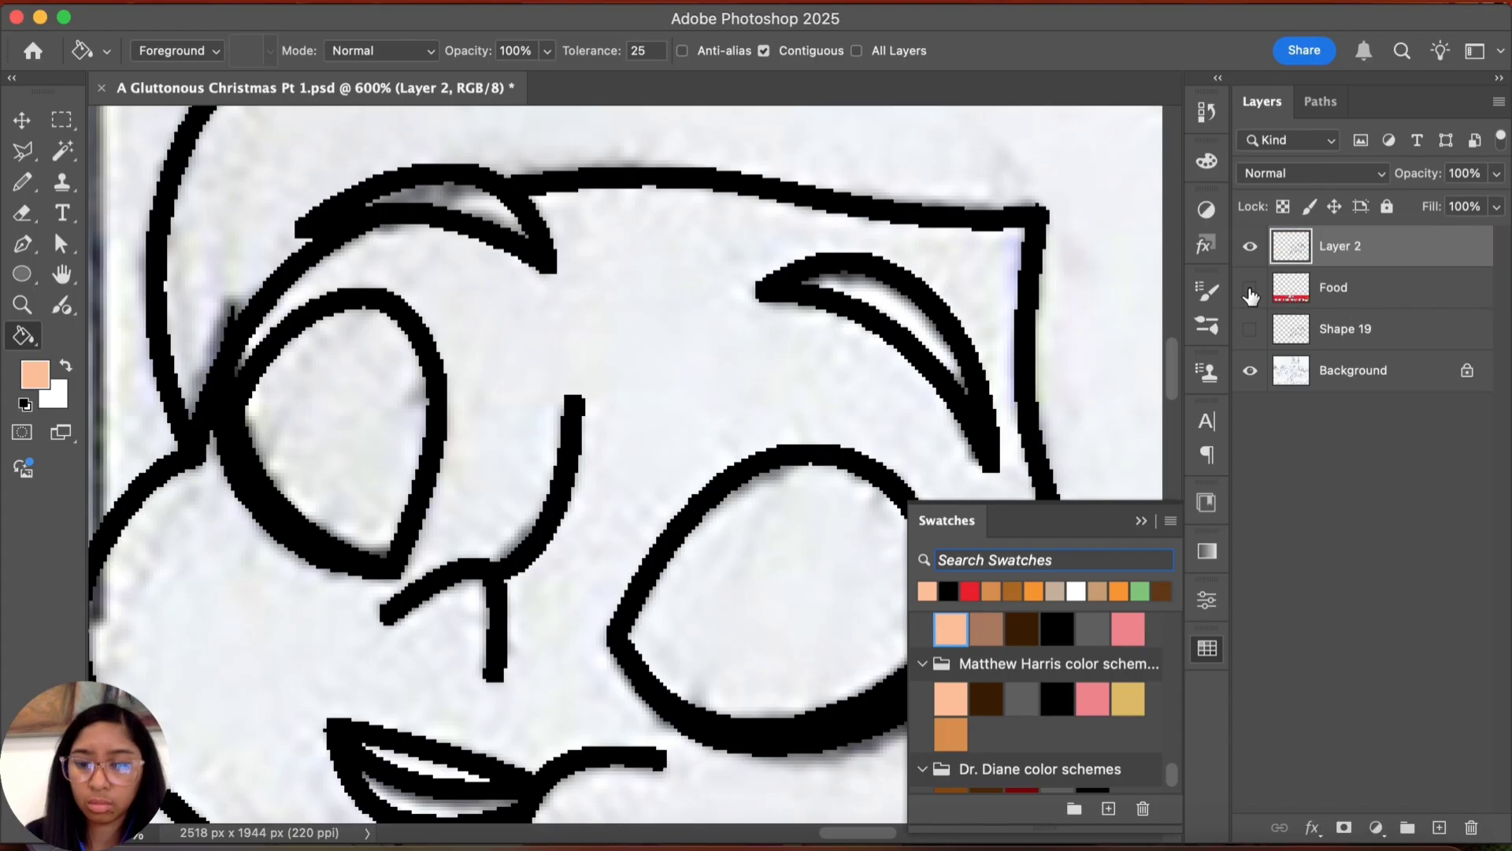
pyautogui.press('super+0')
pyautogui.click(1251, 290)
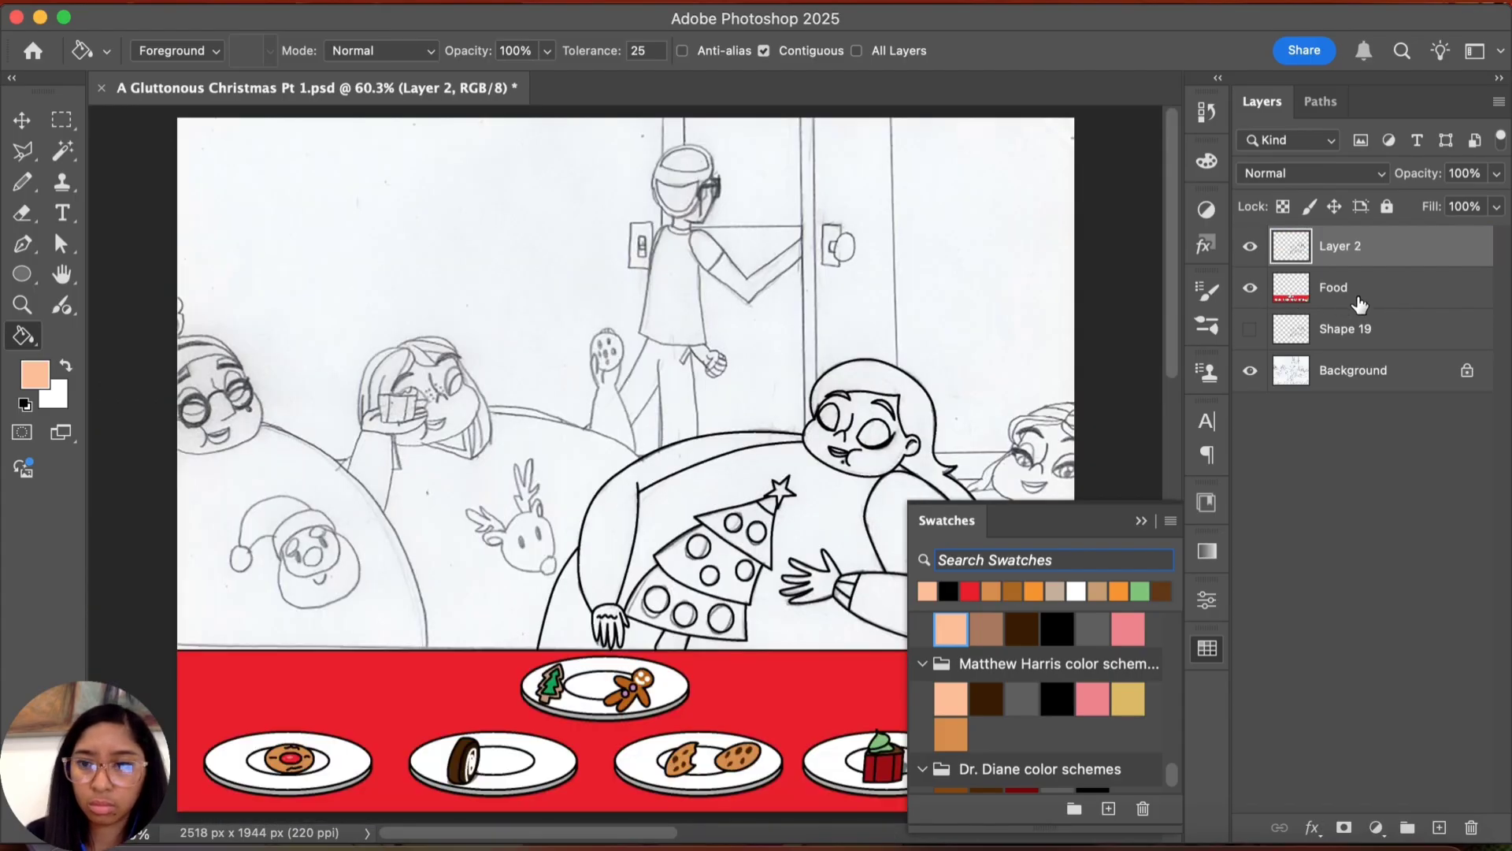
pyautogui.keyDown('shift'); pyautogui.click(1360, 304); pyautogui.keyUp('shift')
pyautogui.rightClick(1322, 296)
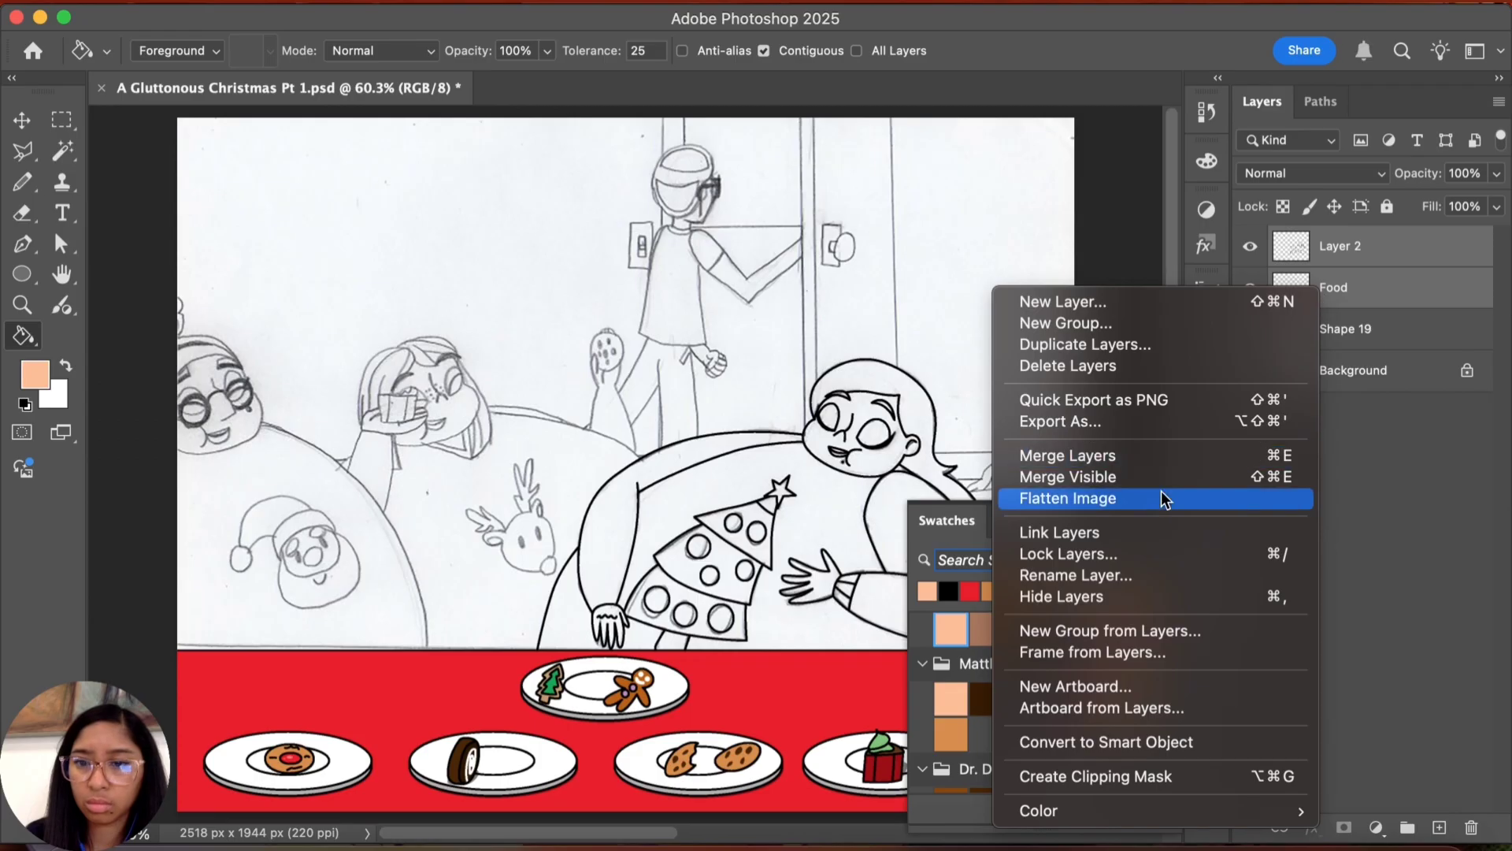
pyautogui.click(1136, 455)
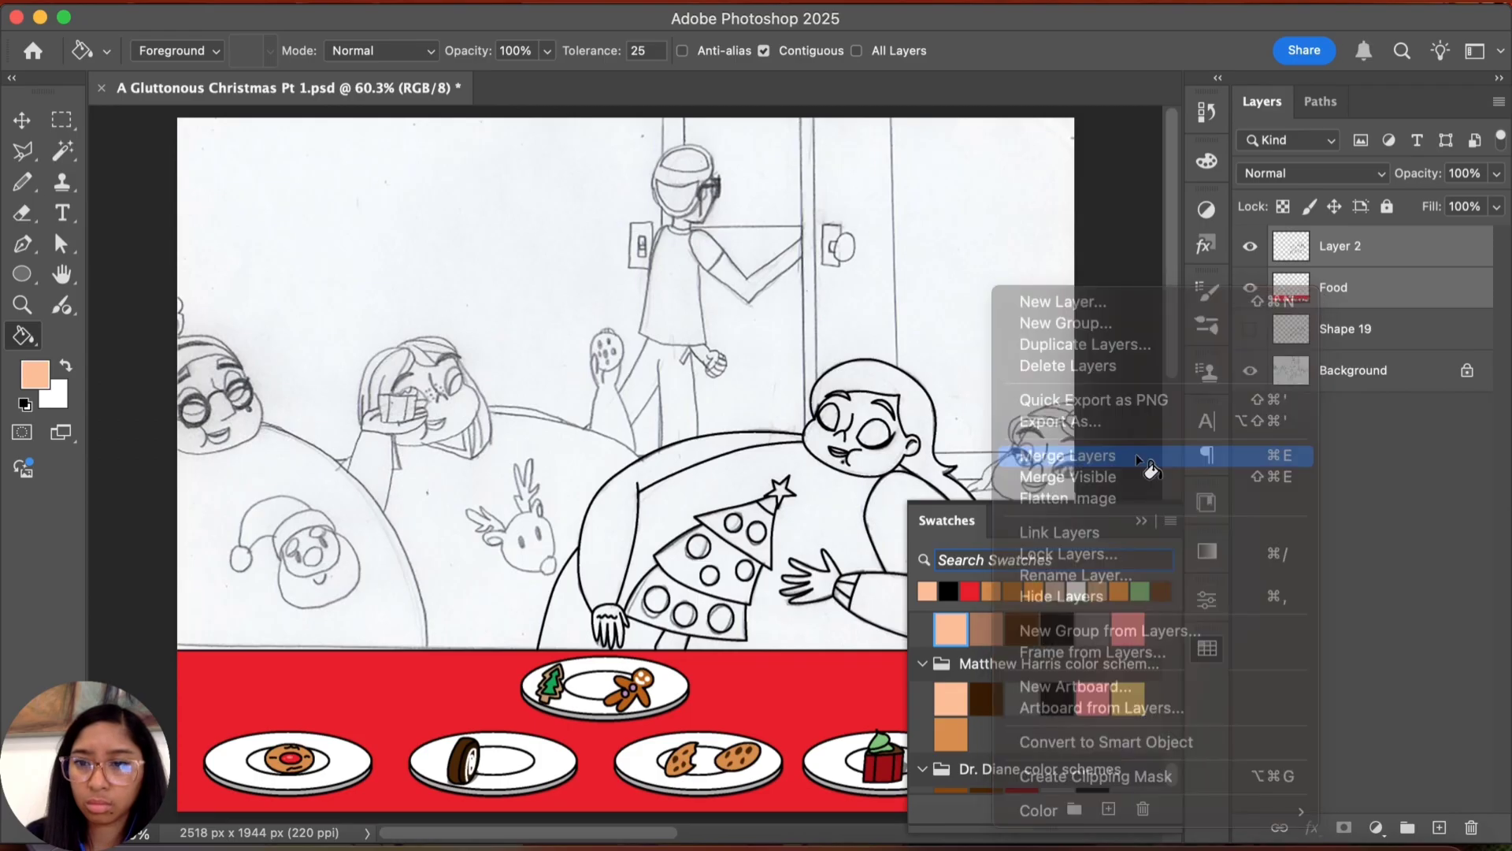
pyautogui.press('super+equal')
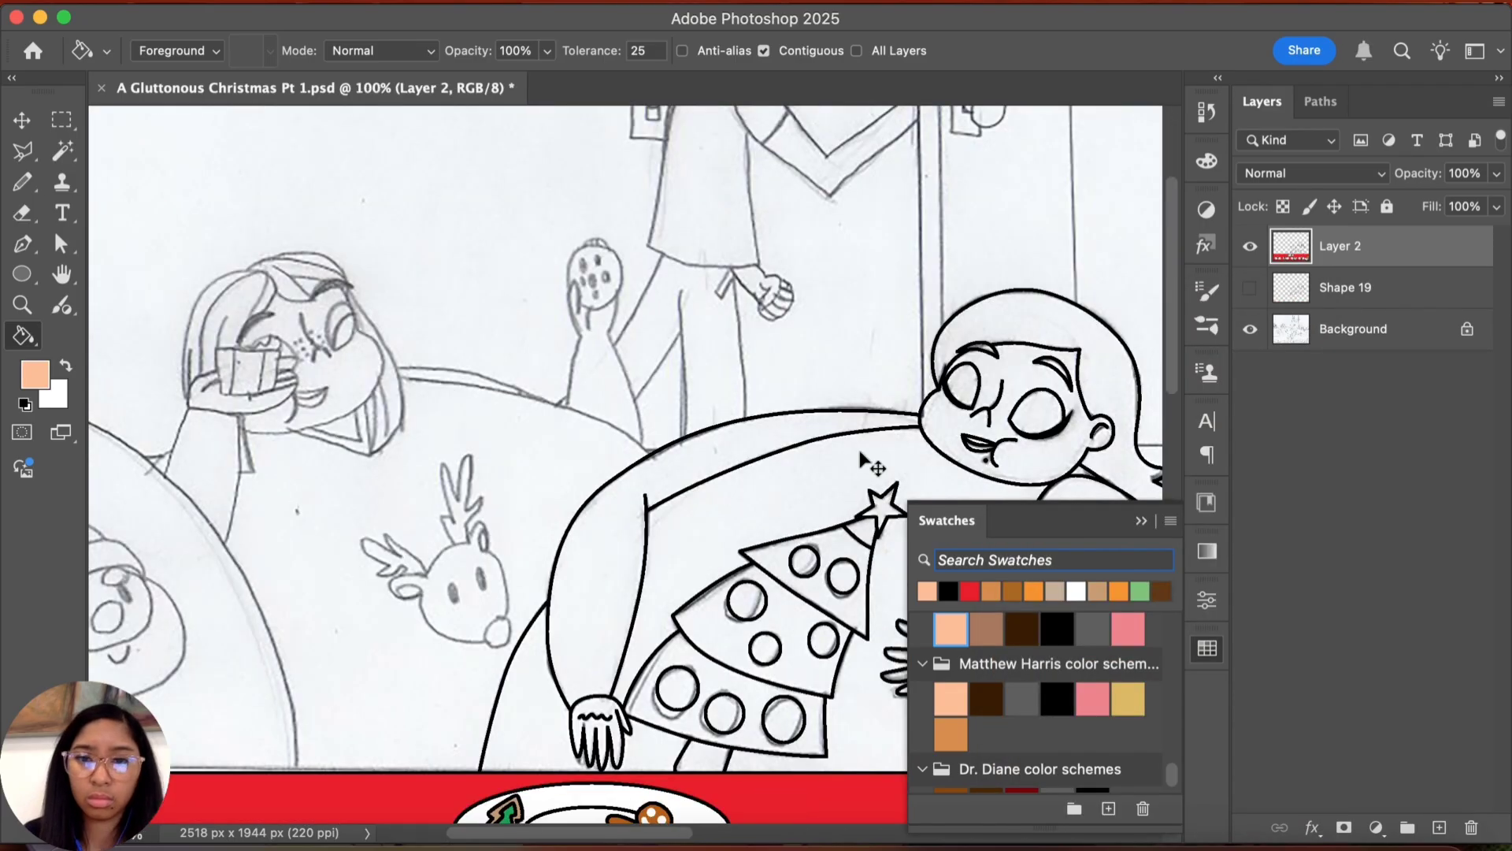
# Step: Fill the character's face, ear and both eyelids with the light peach foreground colour
pyautogui.press('super+equal')
pyautogui.press('super+equal')
pyautogui.moveTo(1009, 375); pyautogui.dragTo(435, 435)
pyautogui.moveTo(1126, 378); pyautogui.dragTo(557, 402)
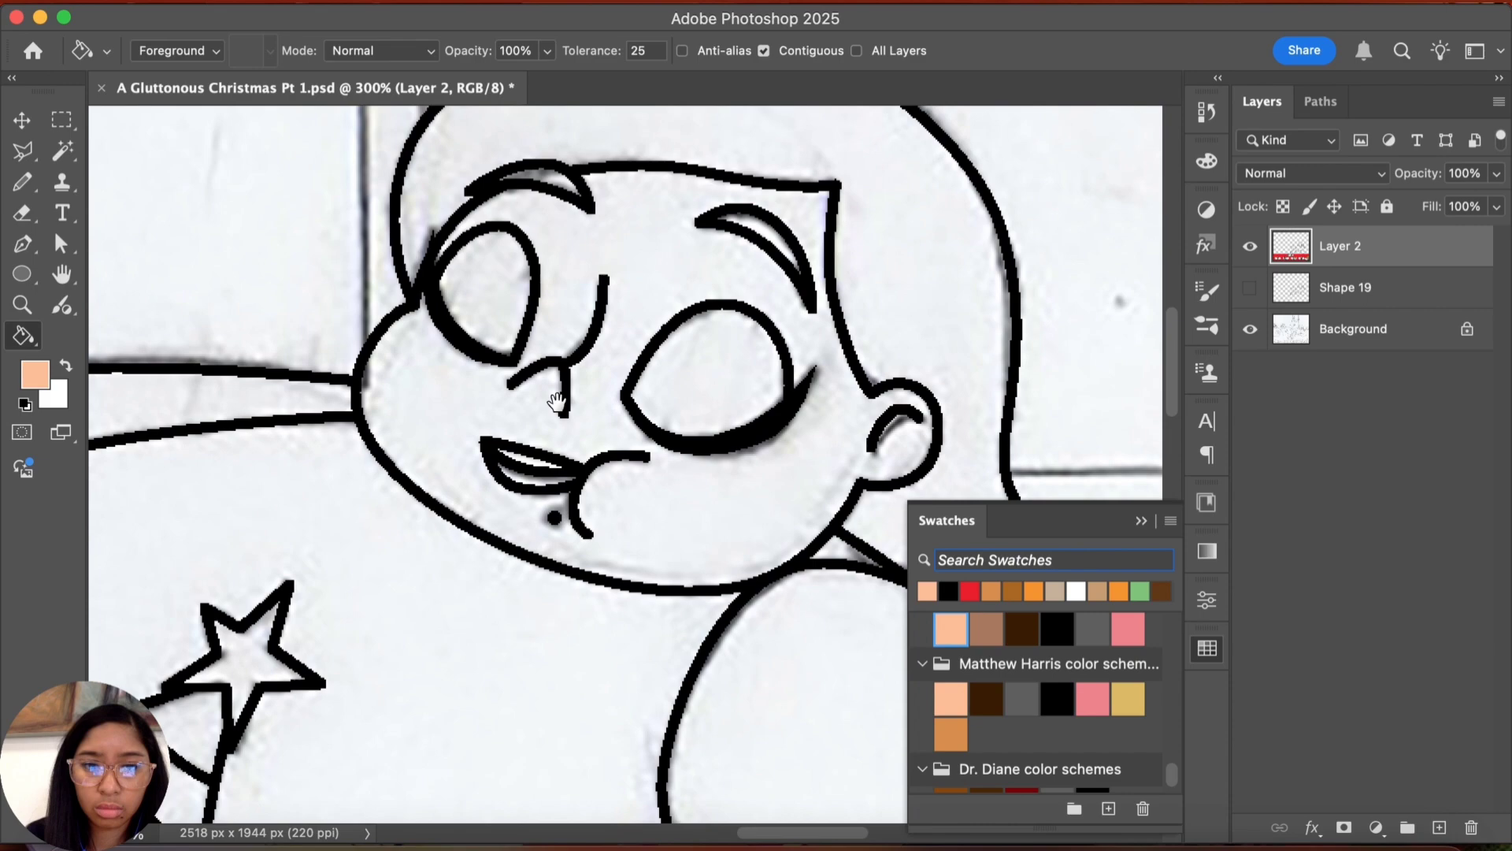
pyautogui.click(597, 414)
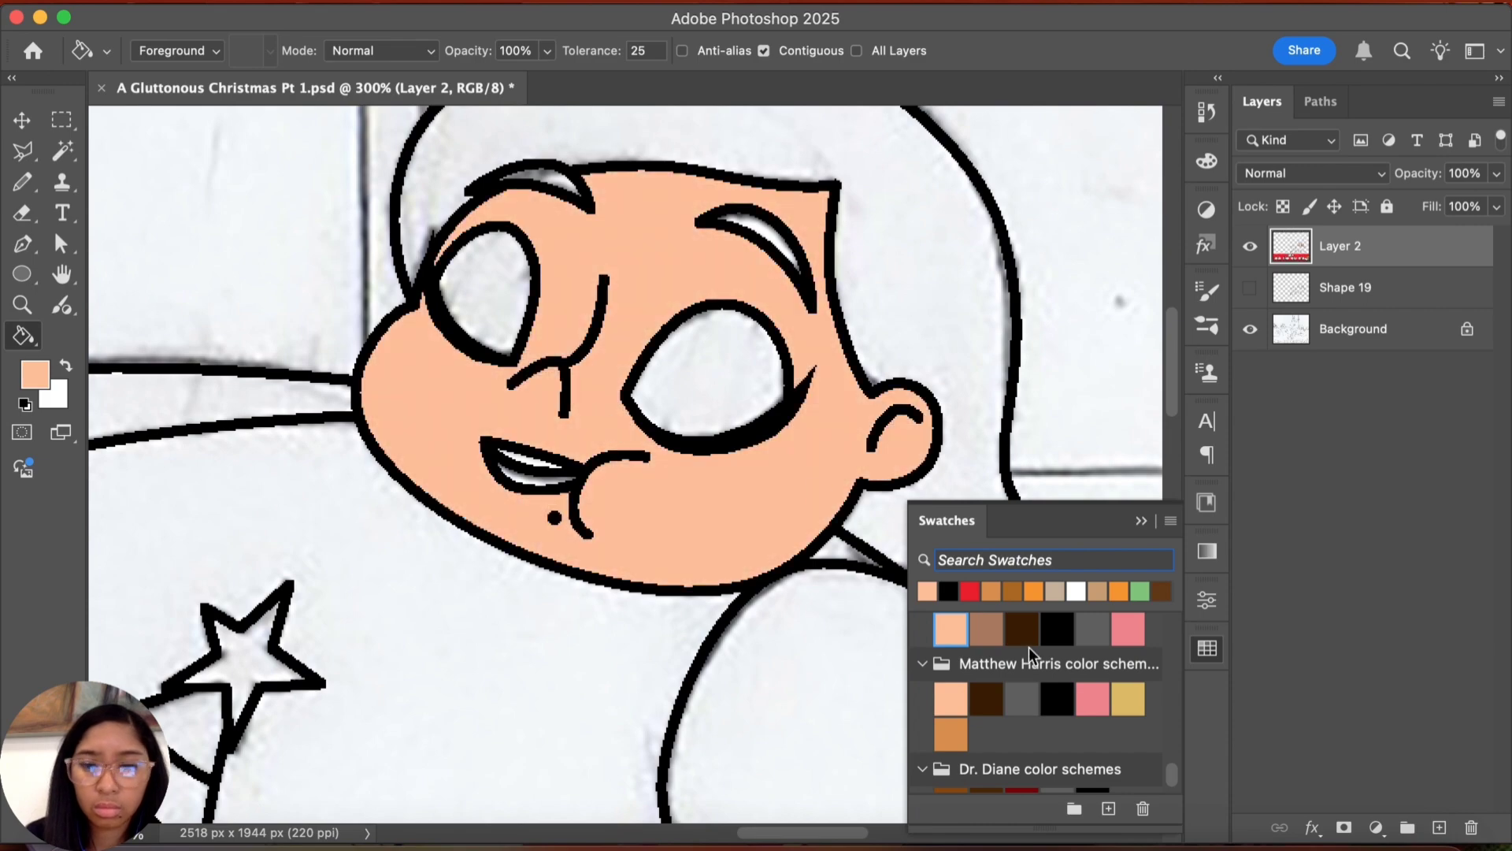
pyautogui.click(679, 388)
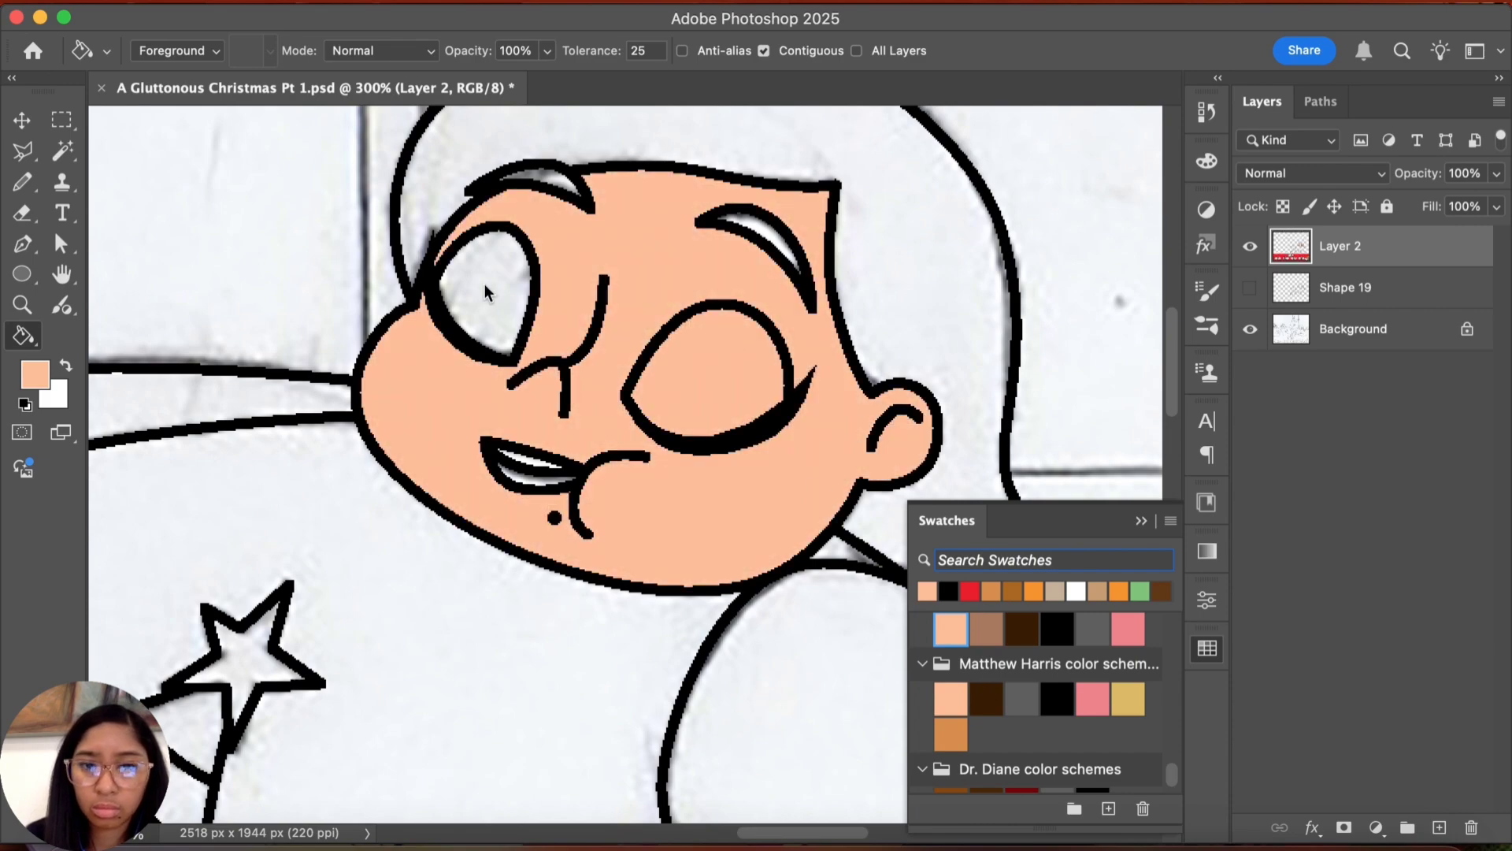
# Step: Recolour both closed eyelids with the medium brown skin-scheme swatch
pyautogui.click(991, 623)
pyautogui.click(744, 413)
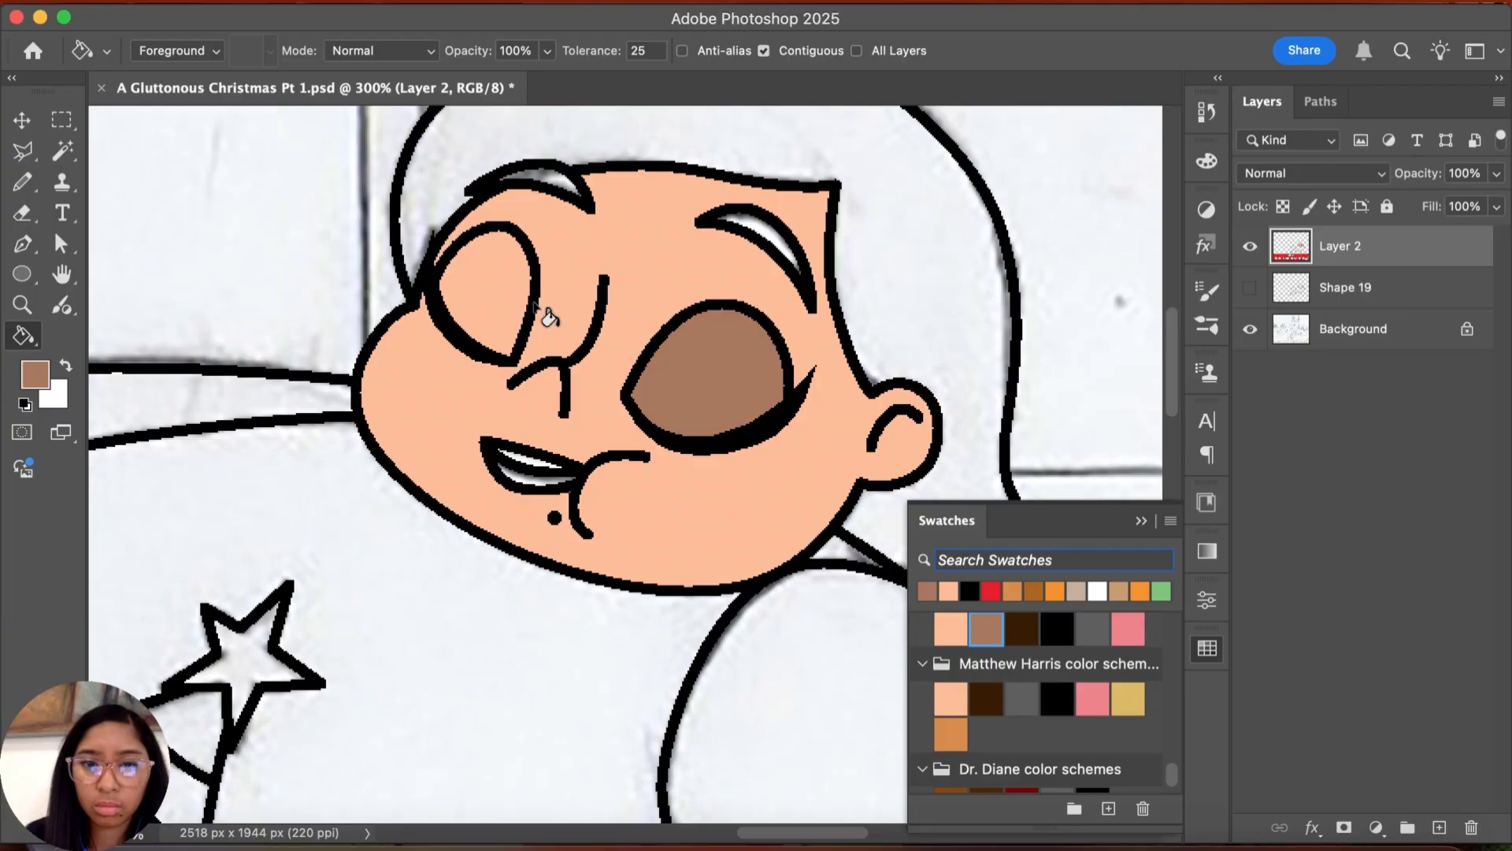
pyautogui.click(504, 298)
pyautogui.scroll(2, 725, 473)
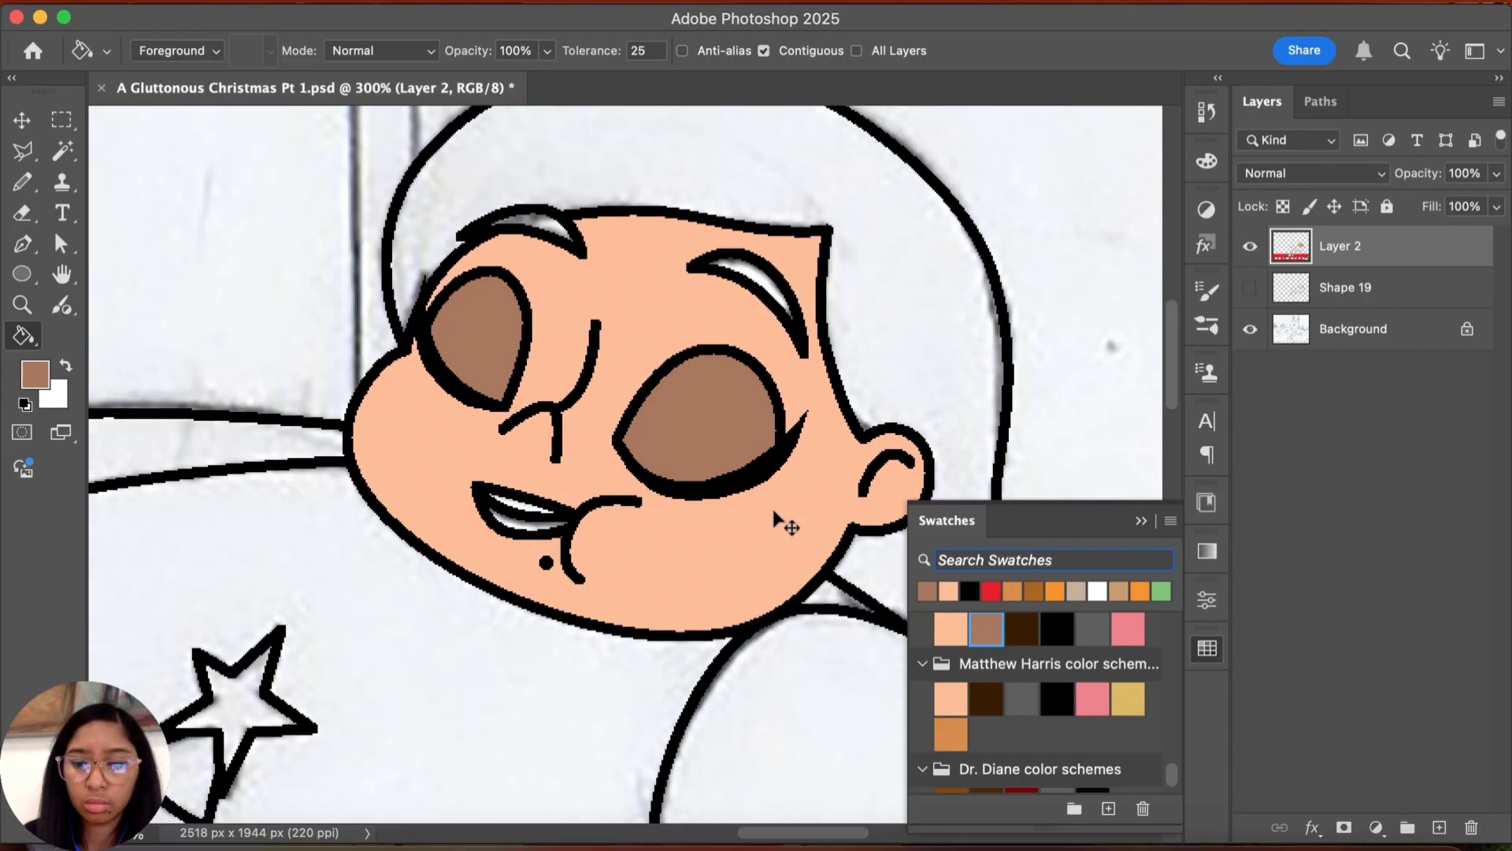
# Step: Fill the upper and lower areas inside the character's mouth with the pink swatch from the same colour scheme
pyautogui.scroll(3, 772, 509)
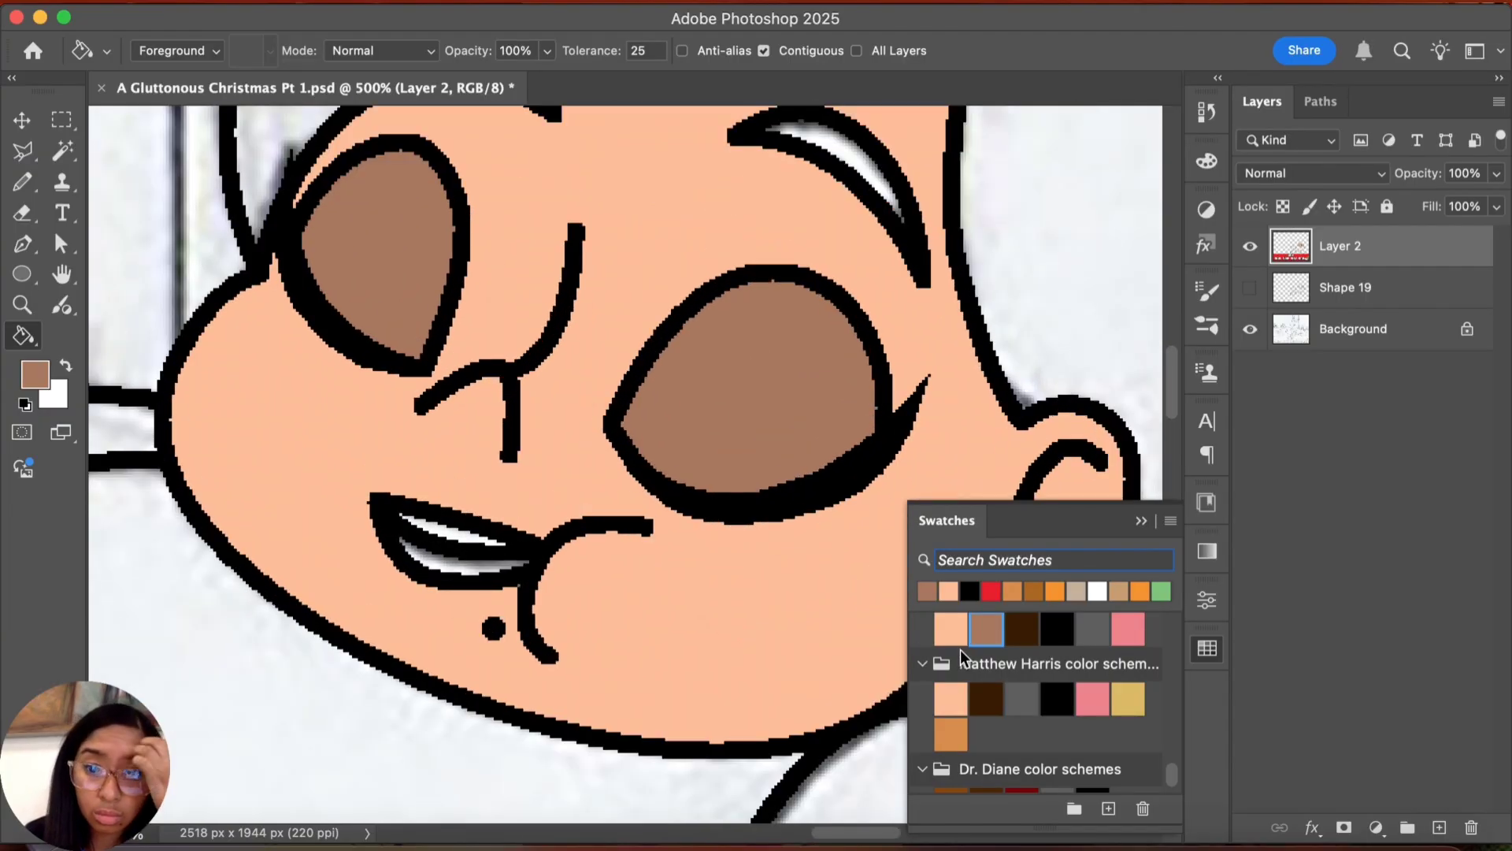
pyautogui.scroll(2, 982, 670)
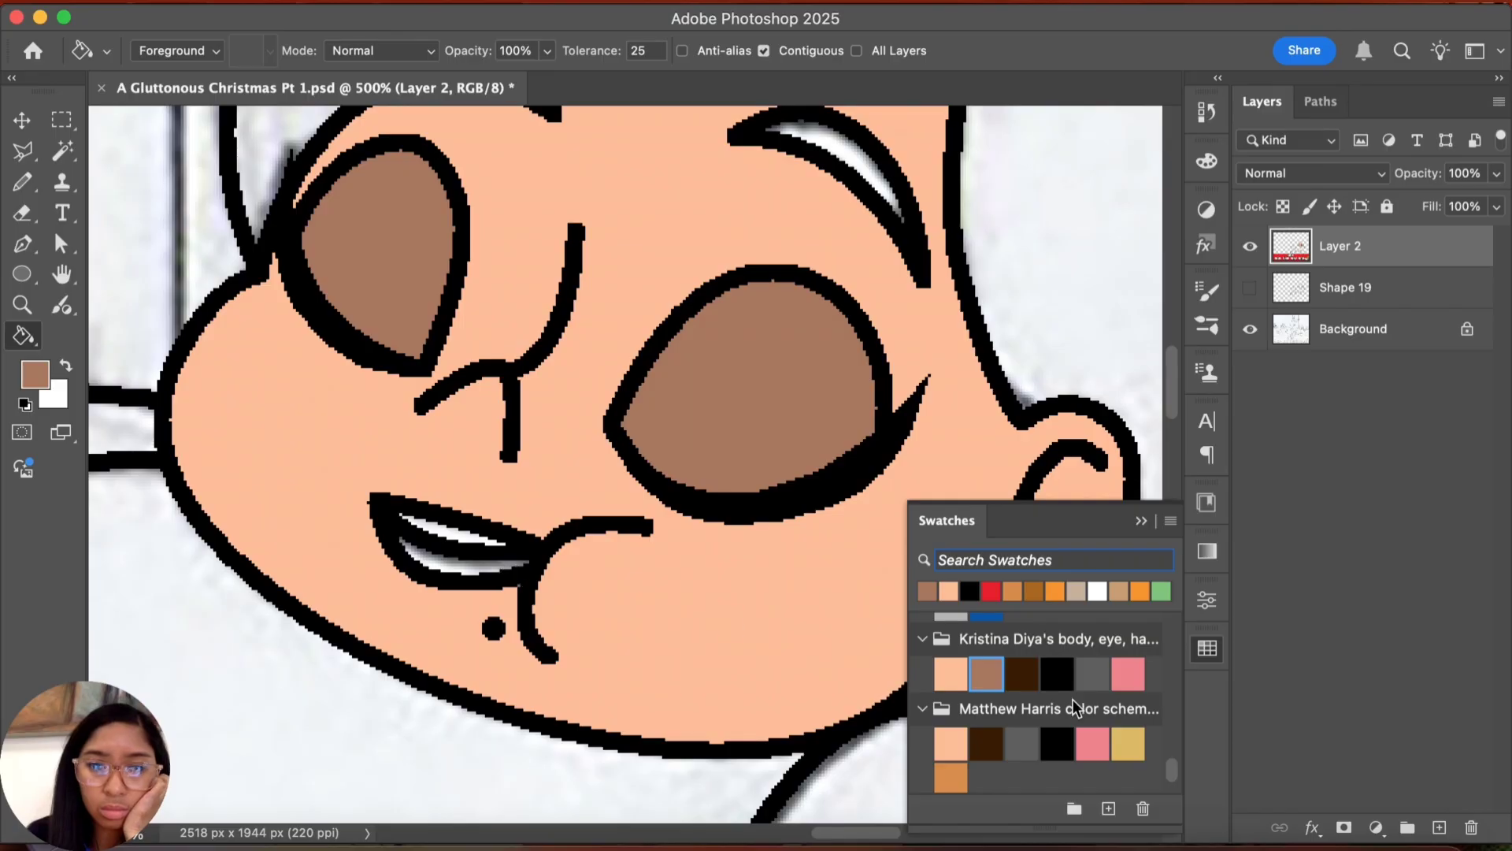
pyautogui.click(1129, 673)
pyautogui.click(473, 556)
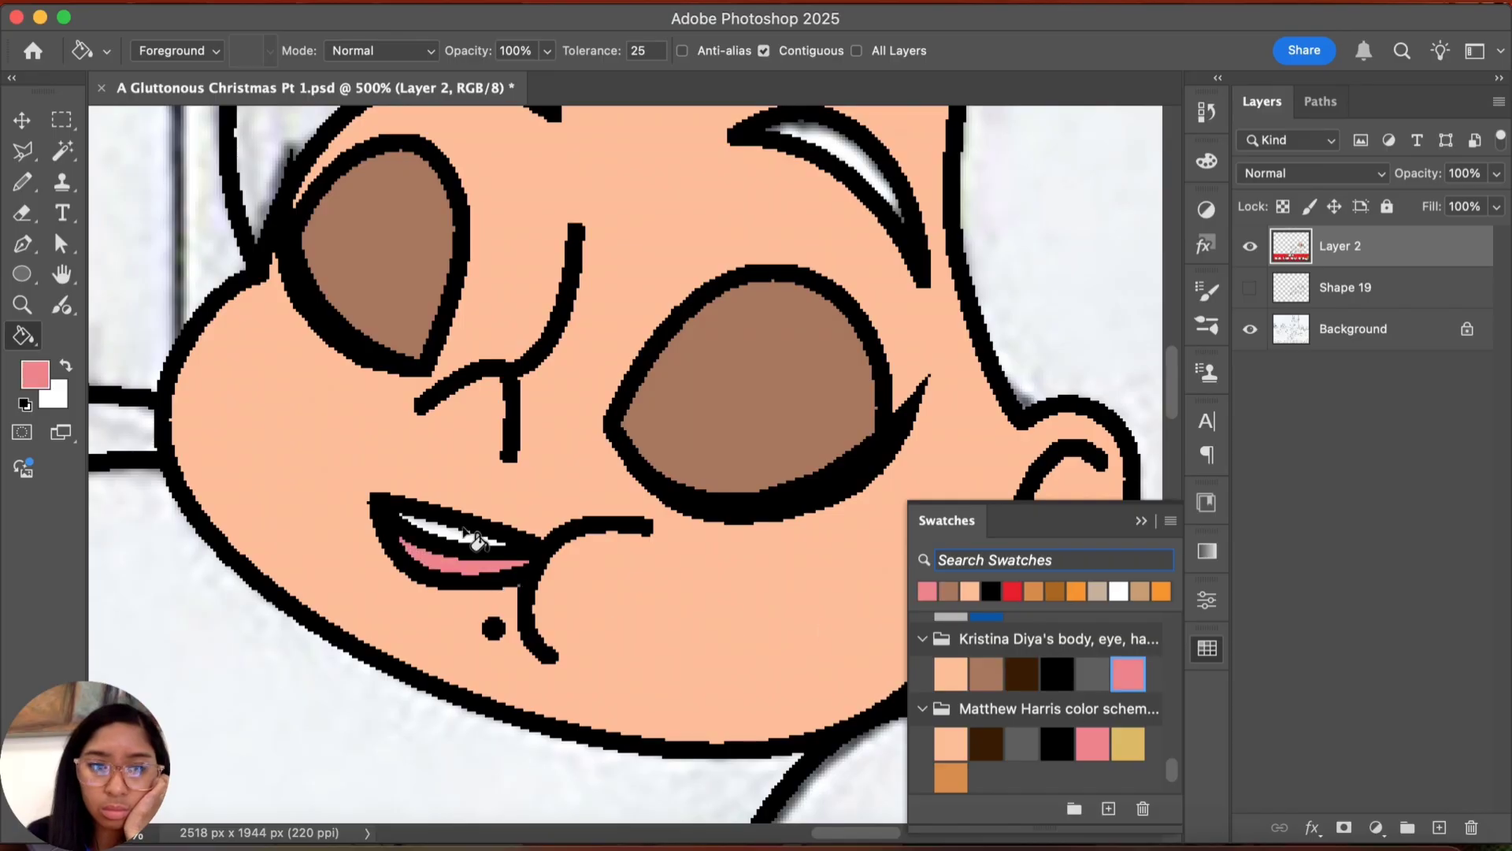
pyautogui.click(471, 541)
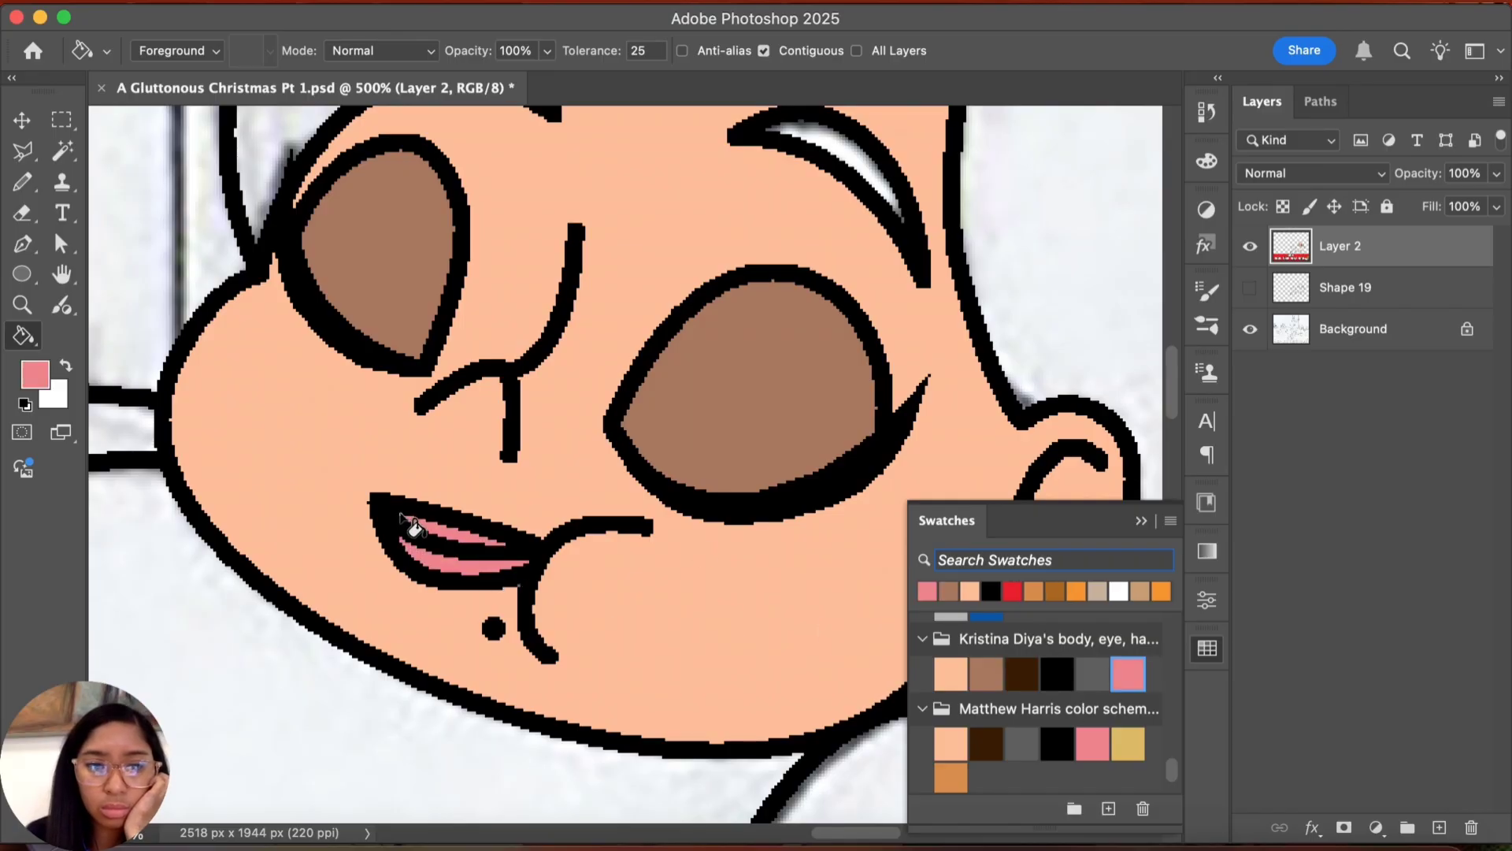
pyautogui.scroll(1, 1049, 655)
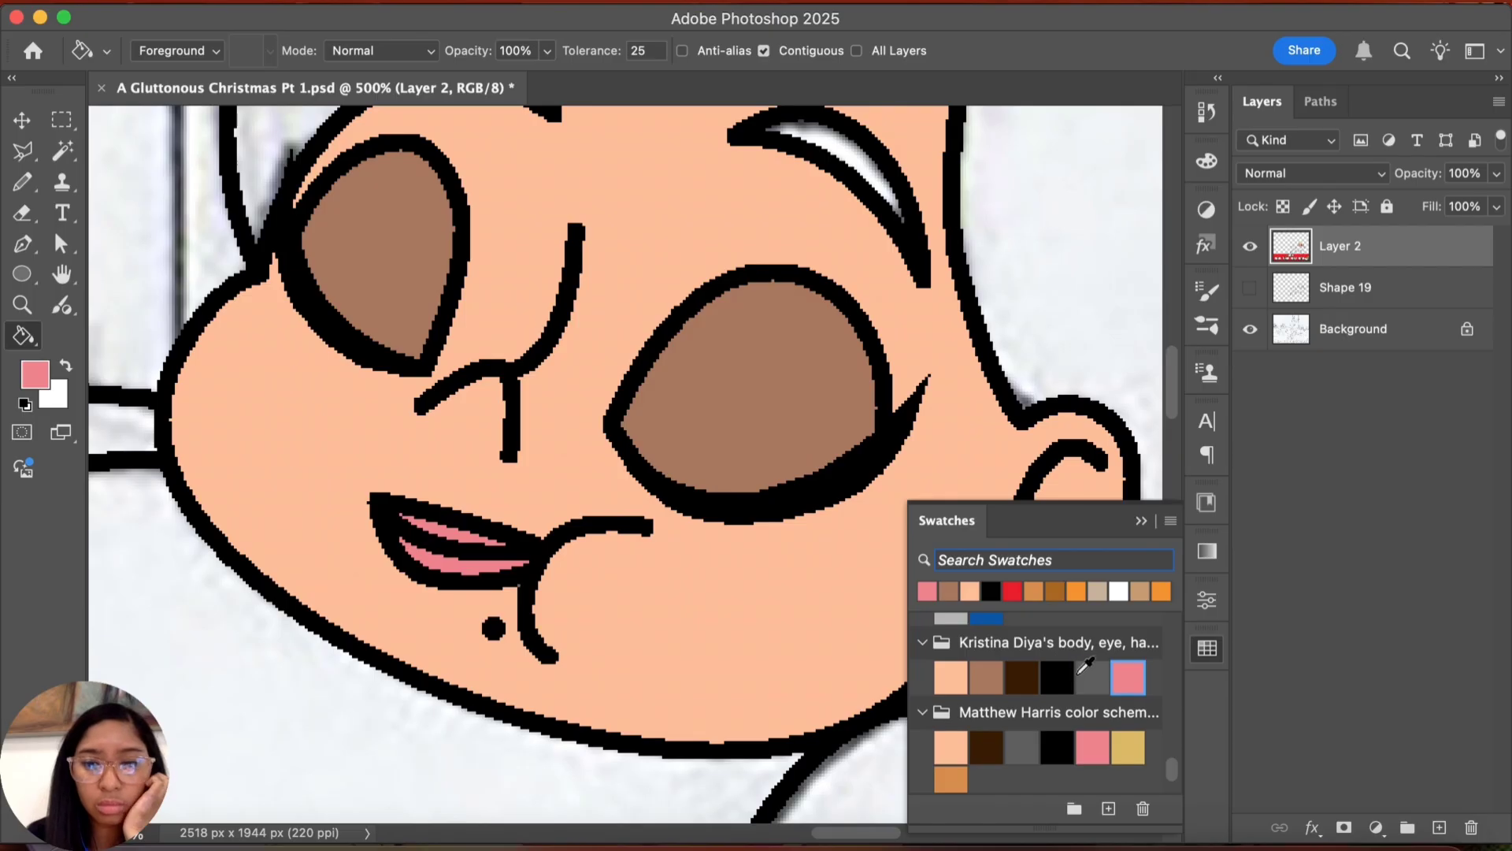
# Step: Fill both of the character's eyebrows with the dark grey swatch
pyautogui.click(1092, 676)
pyautogui.scroll(2, 1023, 616)
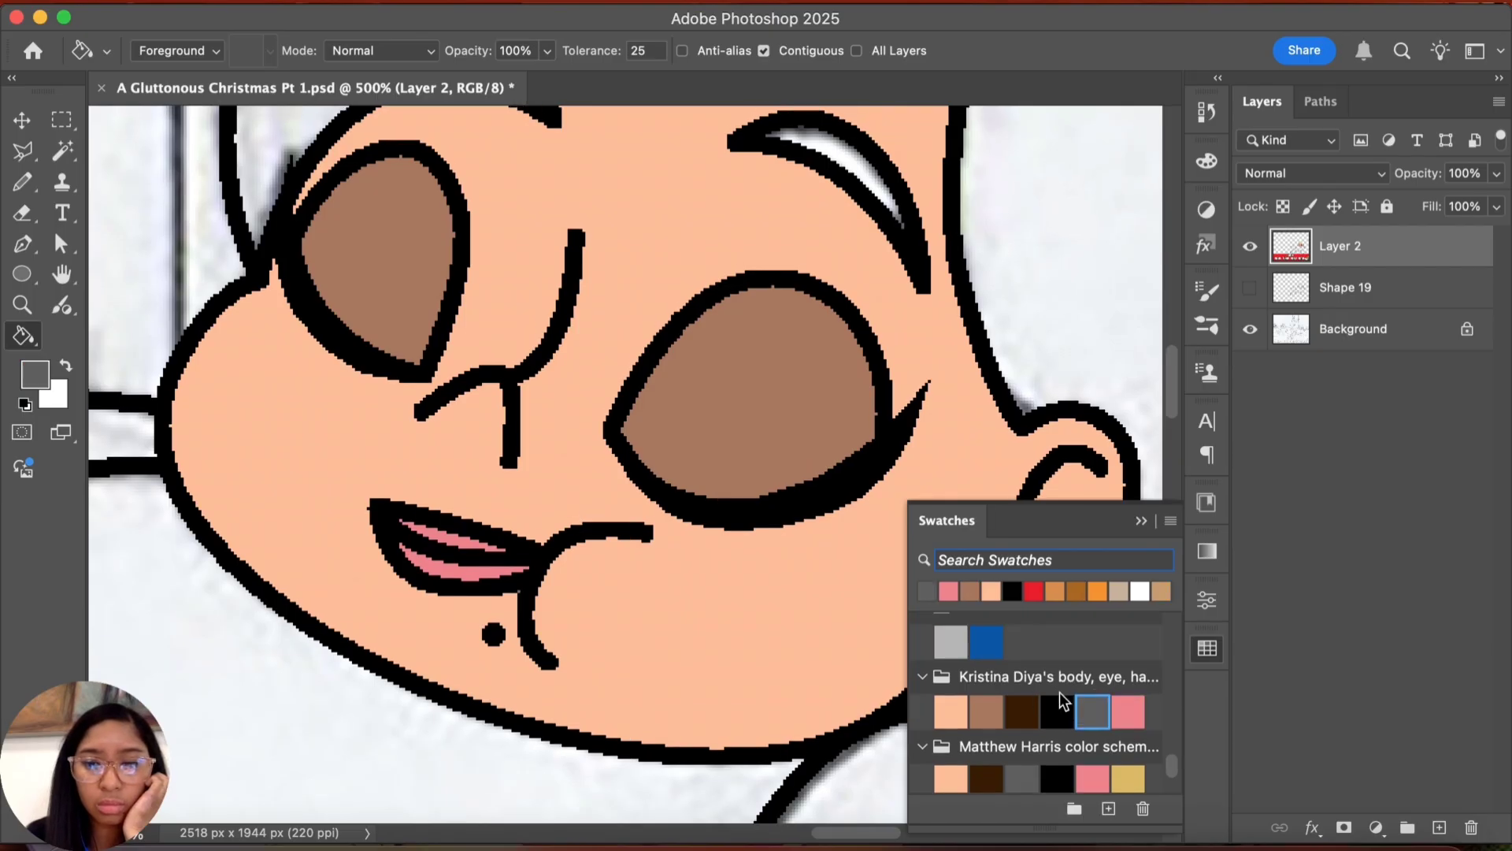
pyautogui.click(878, 182)
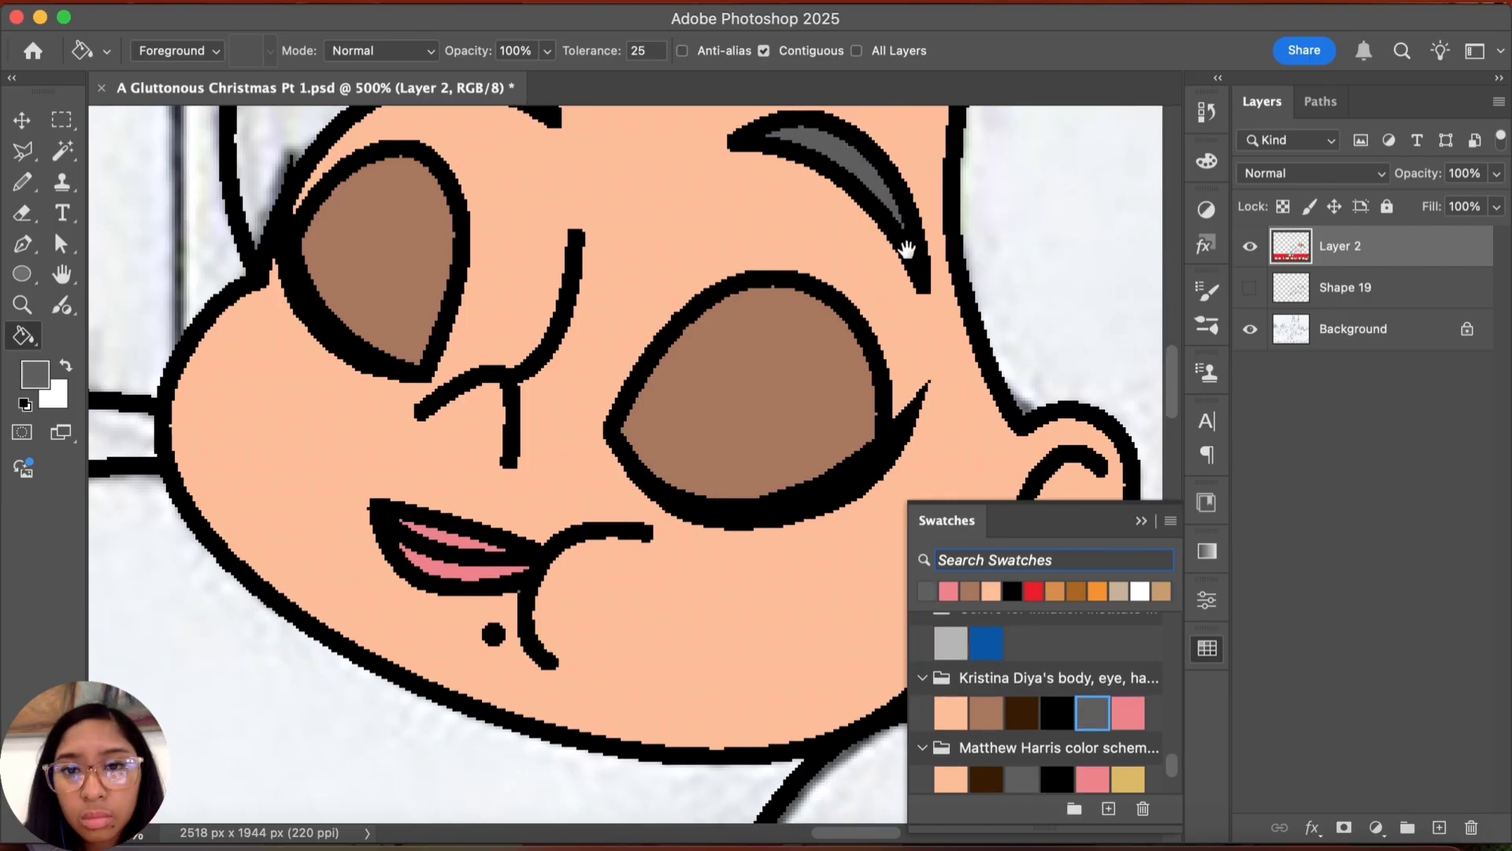
pyautogui.scroll(3, 859, 420)
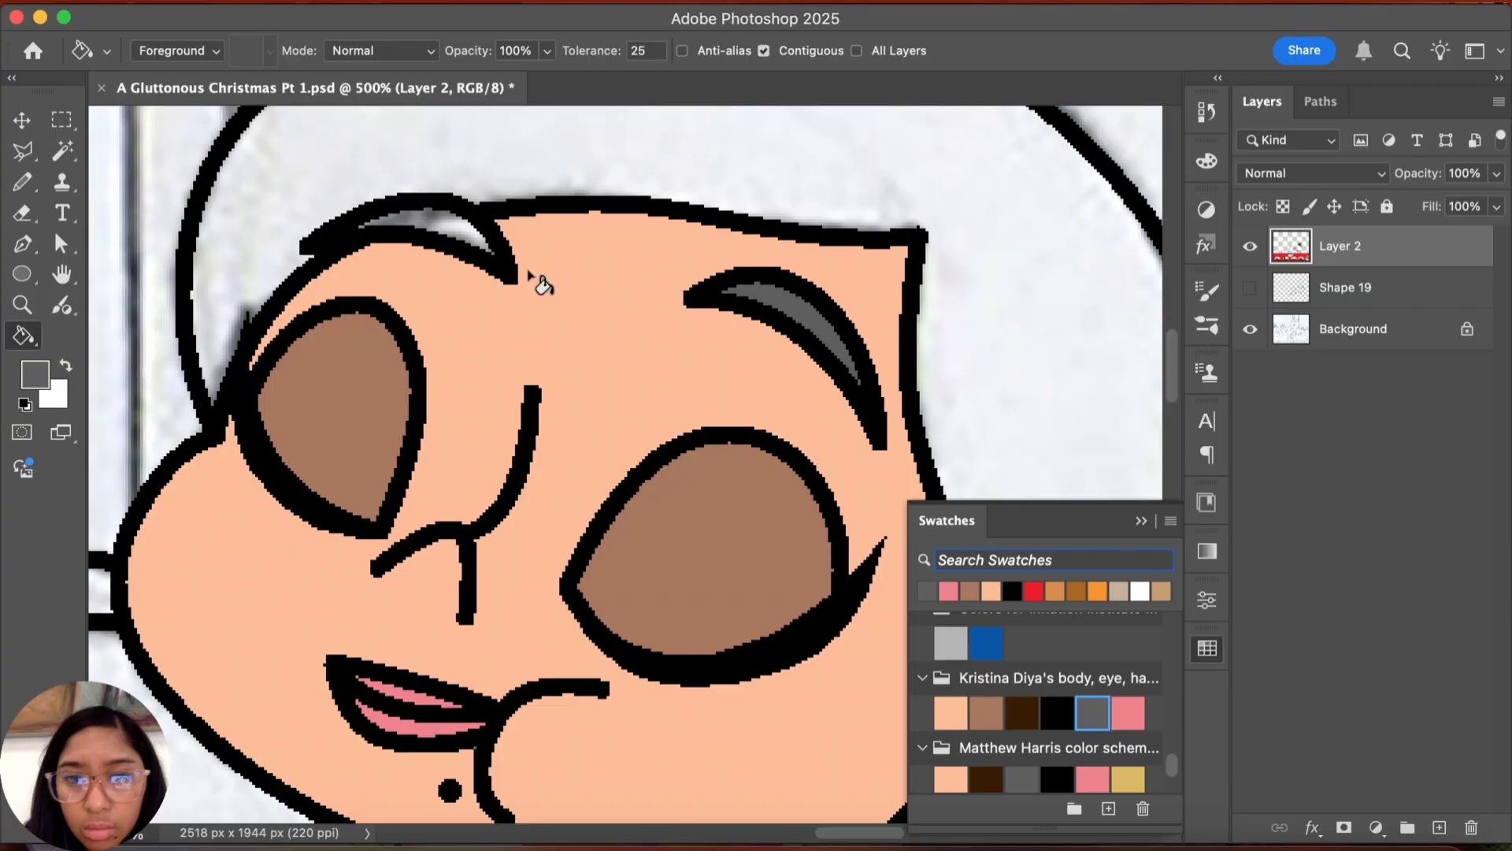
pyautogui.click(372, 235)
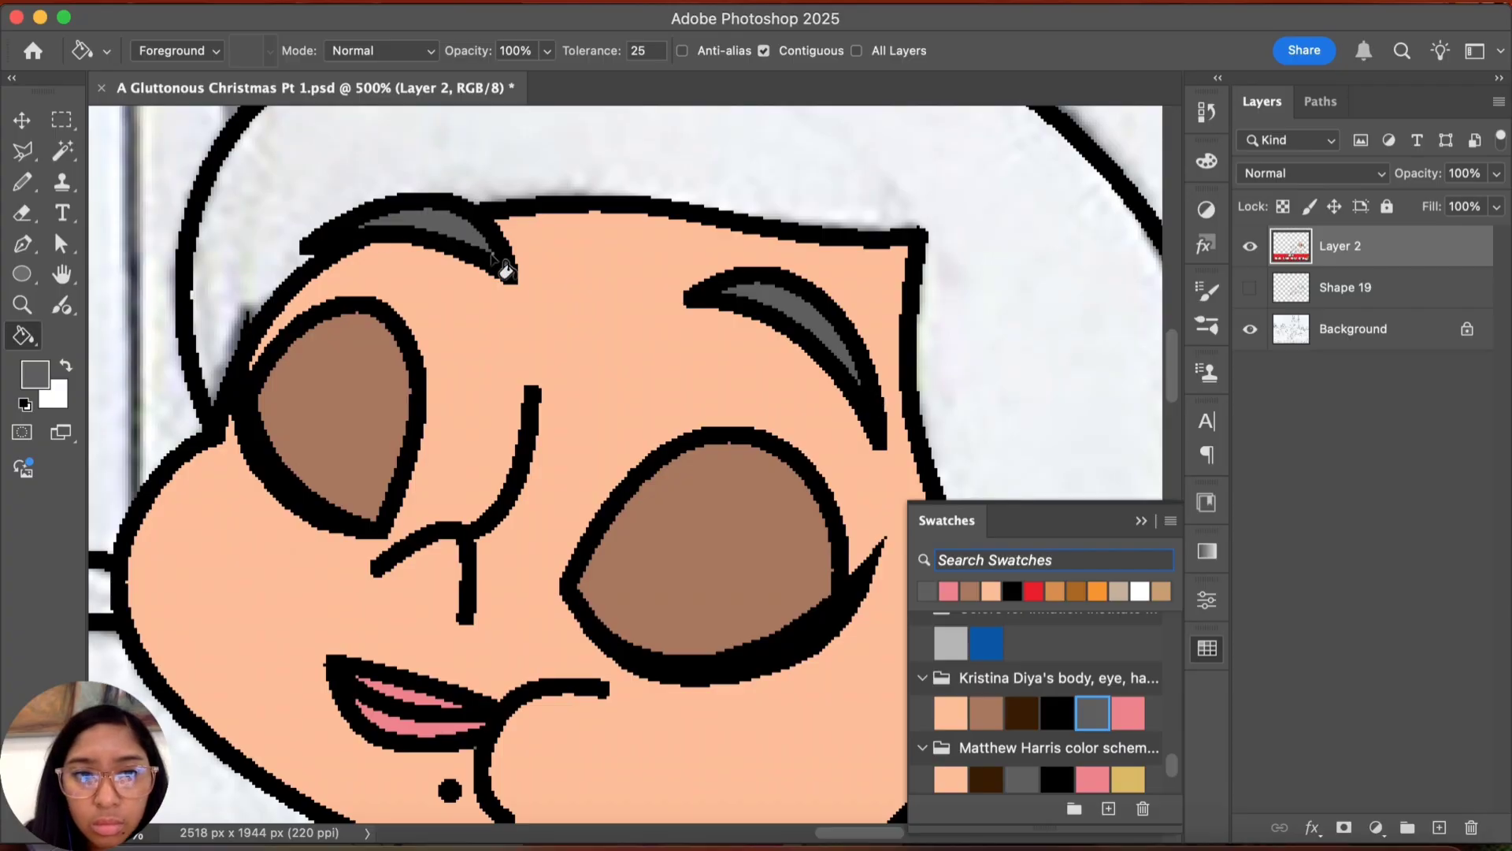
pyautogui.click(495, 260)
# Step: Start a Pen path with Combine Shapes, curving just inside the hair outline from the left-hand eye to the crown
pyautogui.press('p')
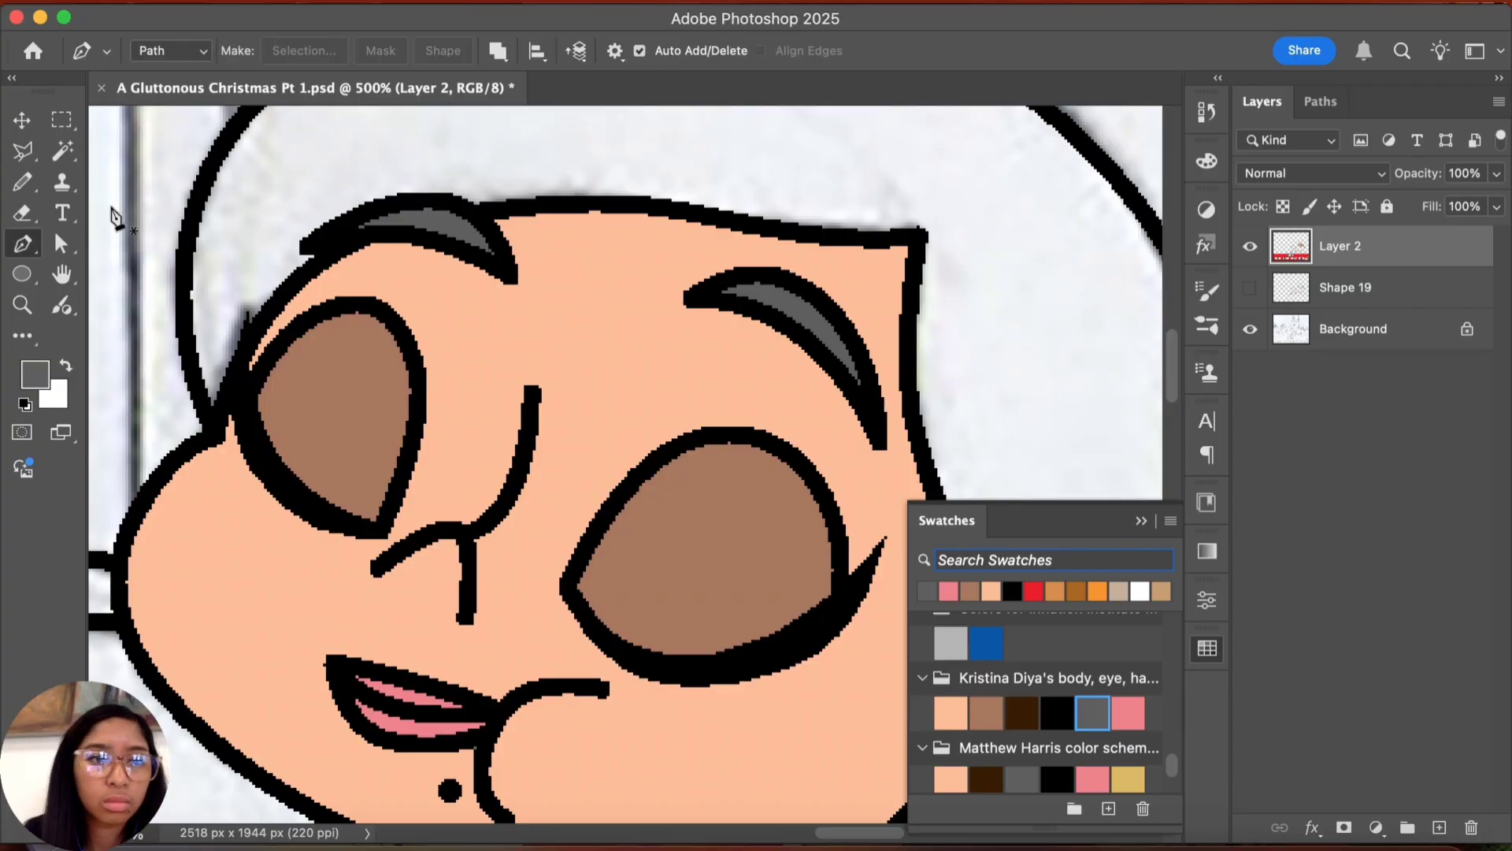
pyautogui.click(498, 50)
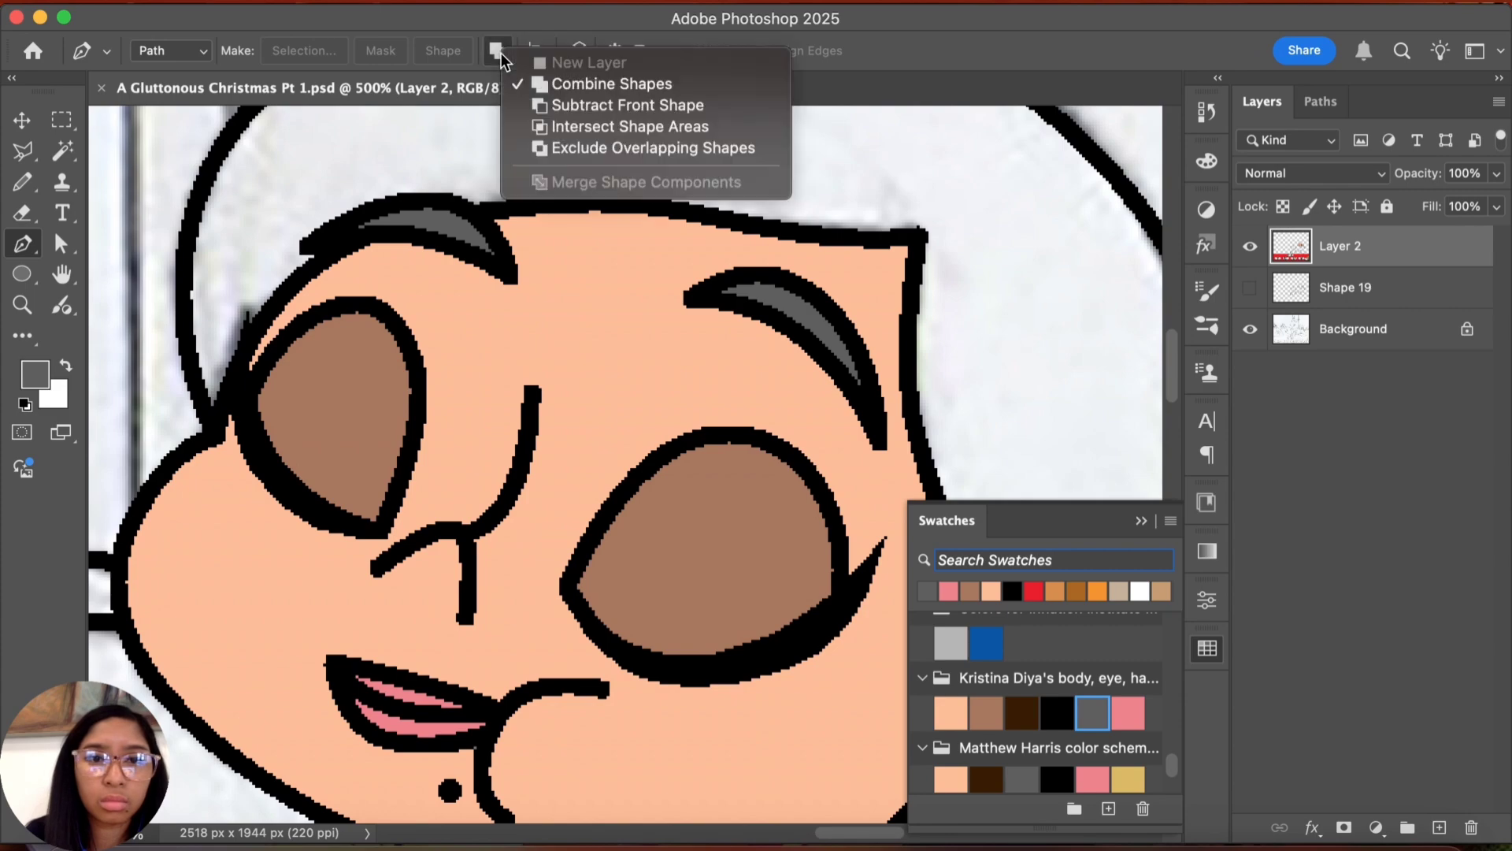
pyautogui.click(545, 88)
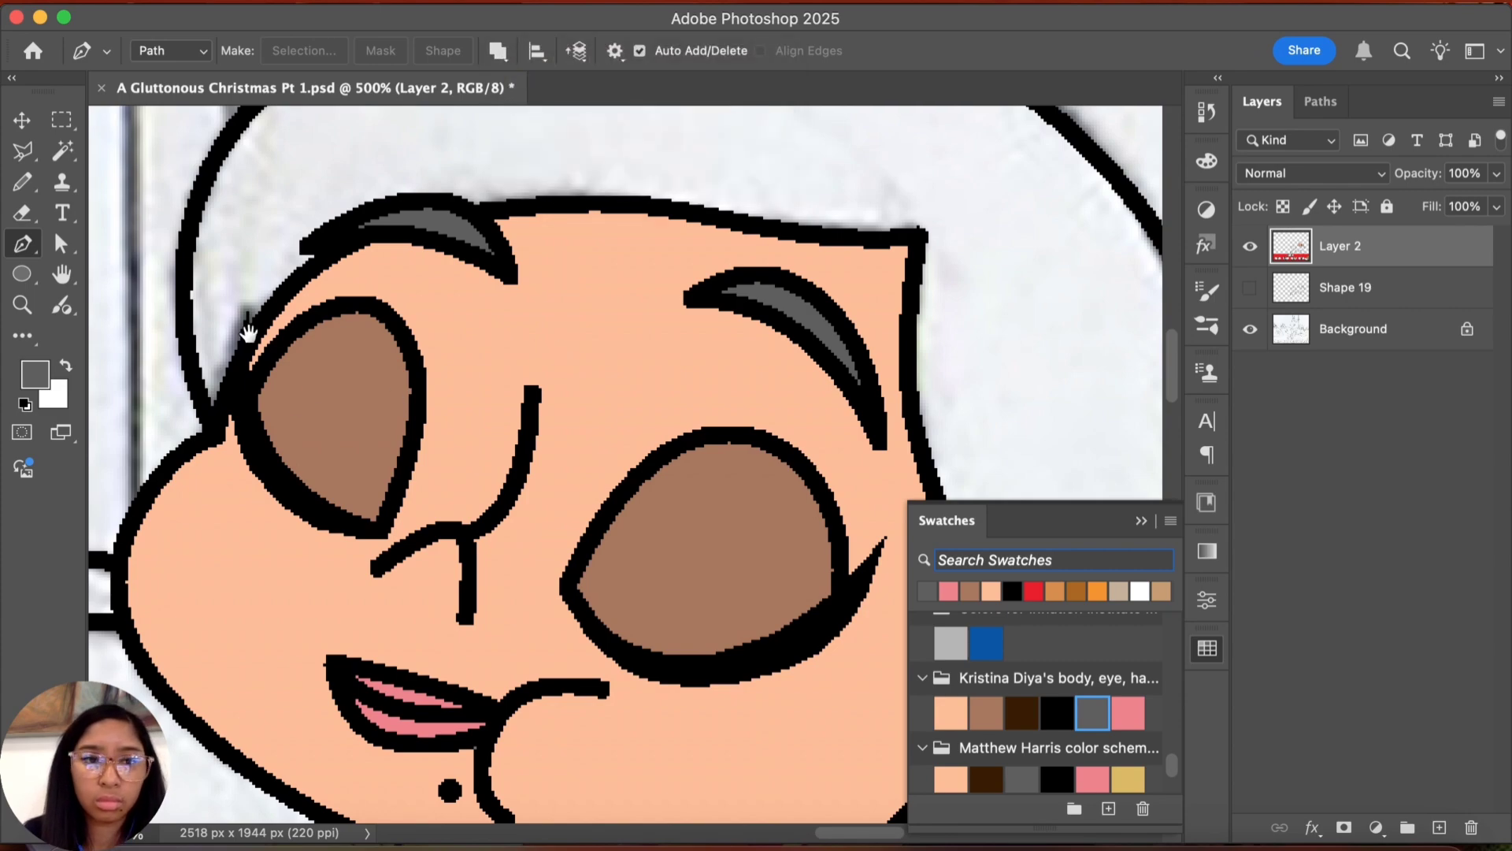
pyautogui.moveTo(245, 347); pyautogui.dragTo(277, 501)
pyautogui.click(267, 531)
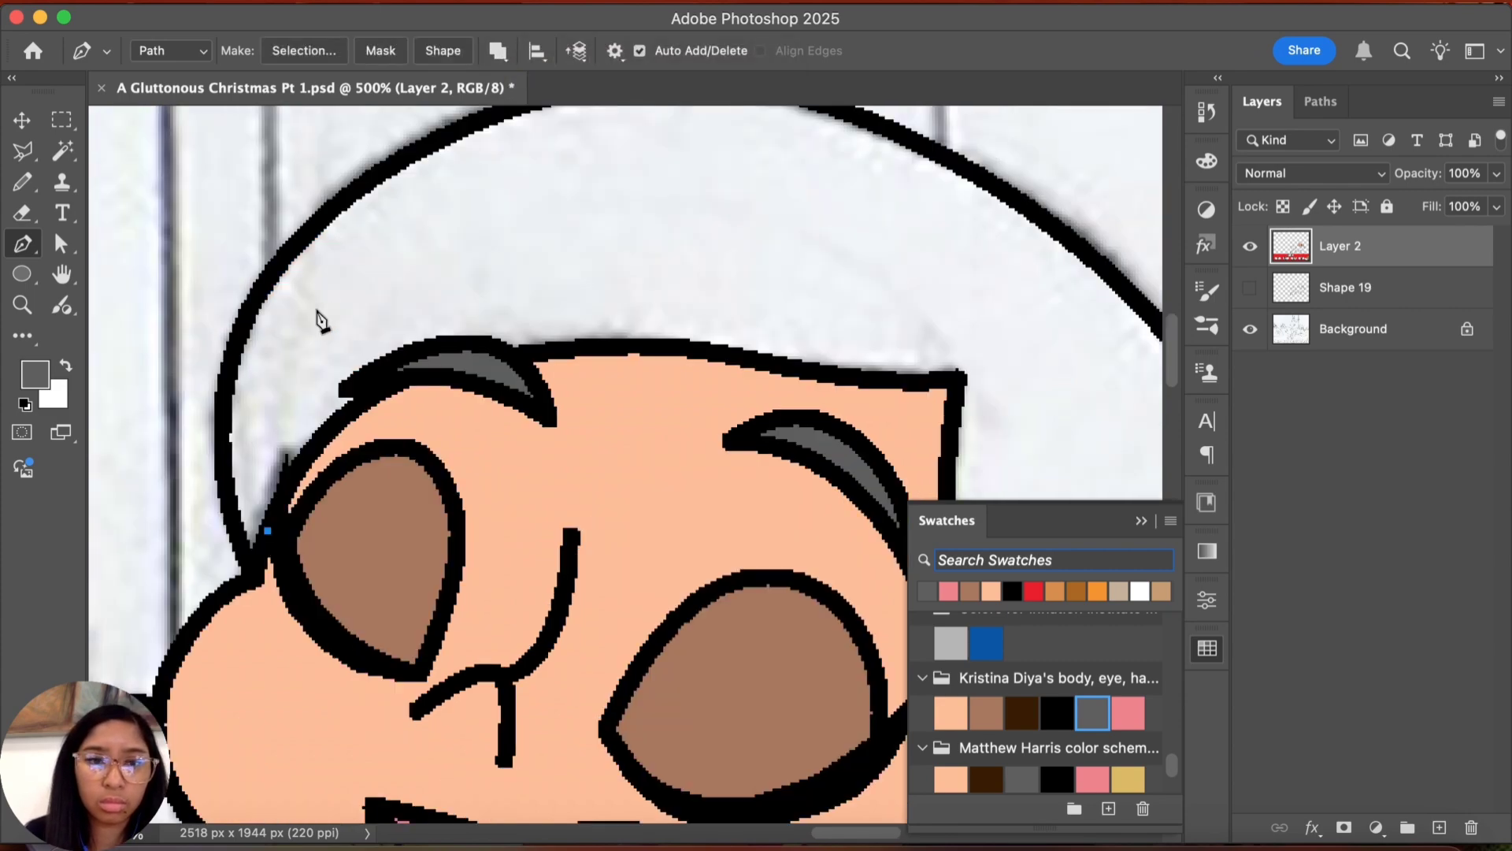
pyautogui.moveTo(330, 264); pyautogui.dragTo(423, 207)
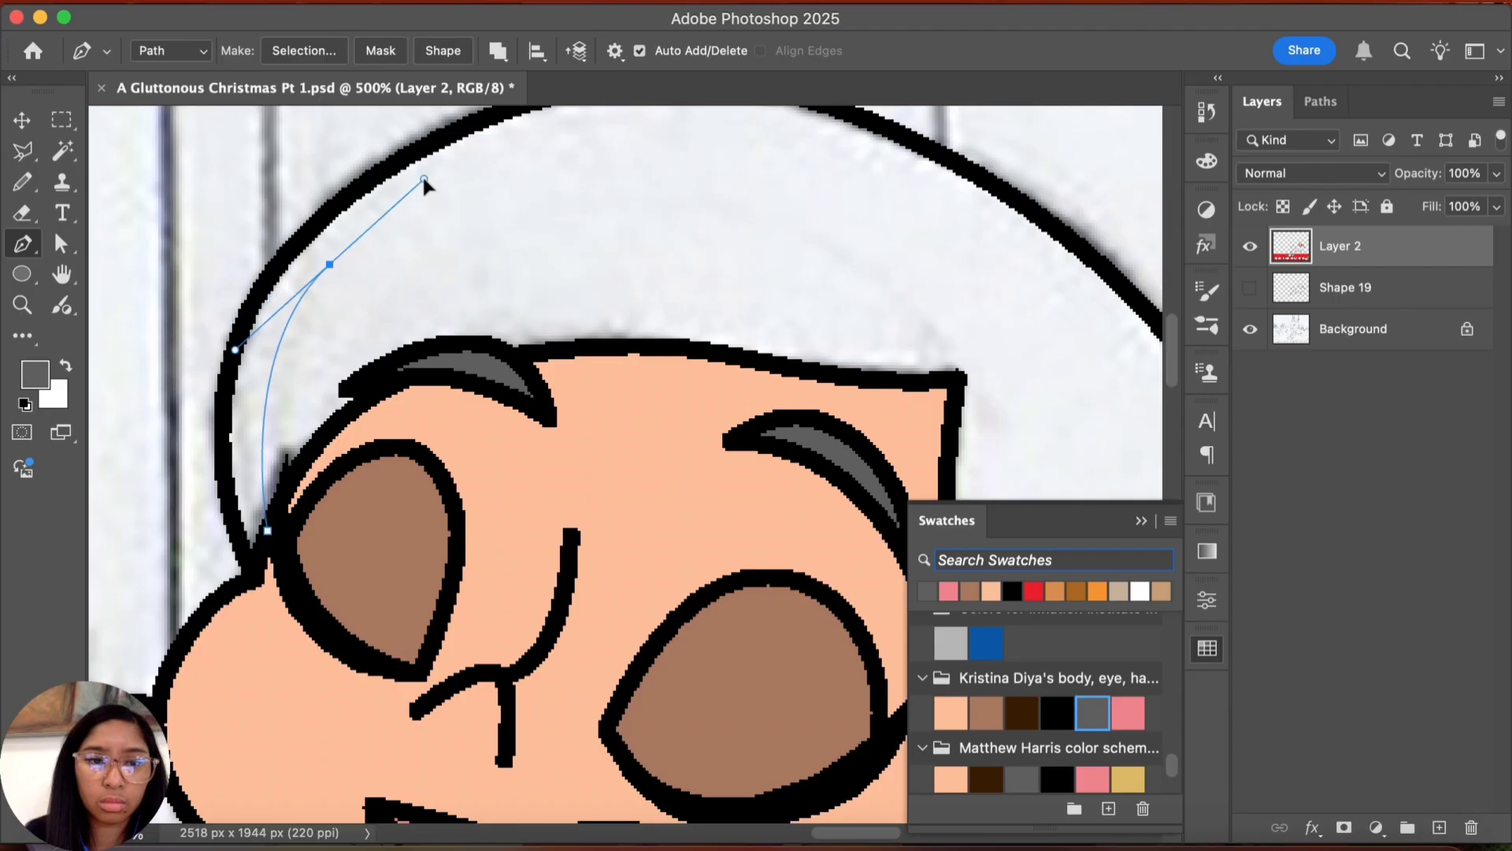
pyautogui.scroll(2, 630, 225)
pyautogui.moveTo(669, 195); pyautogui.dragTo(792, 197)
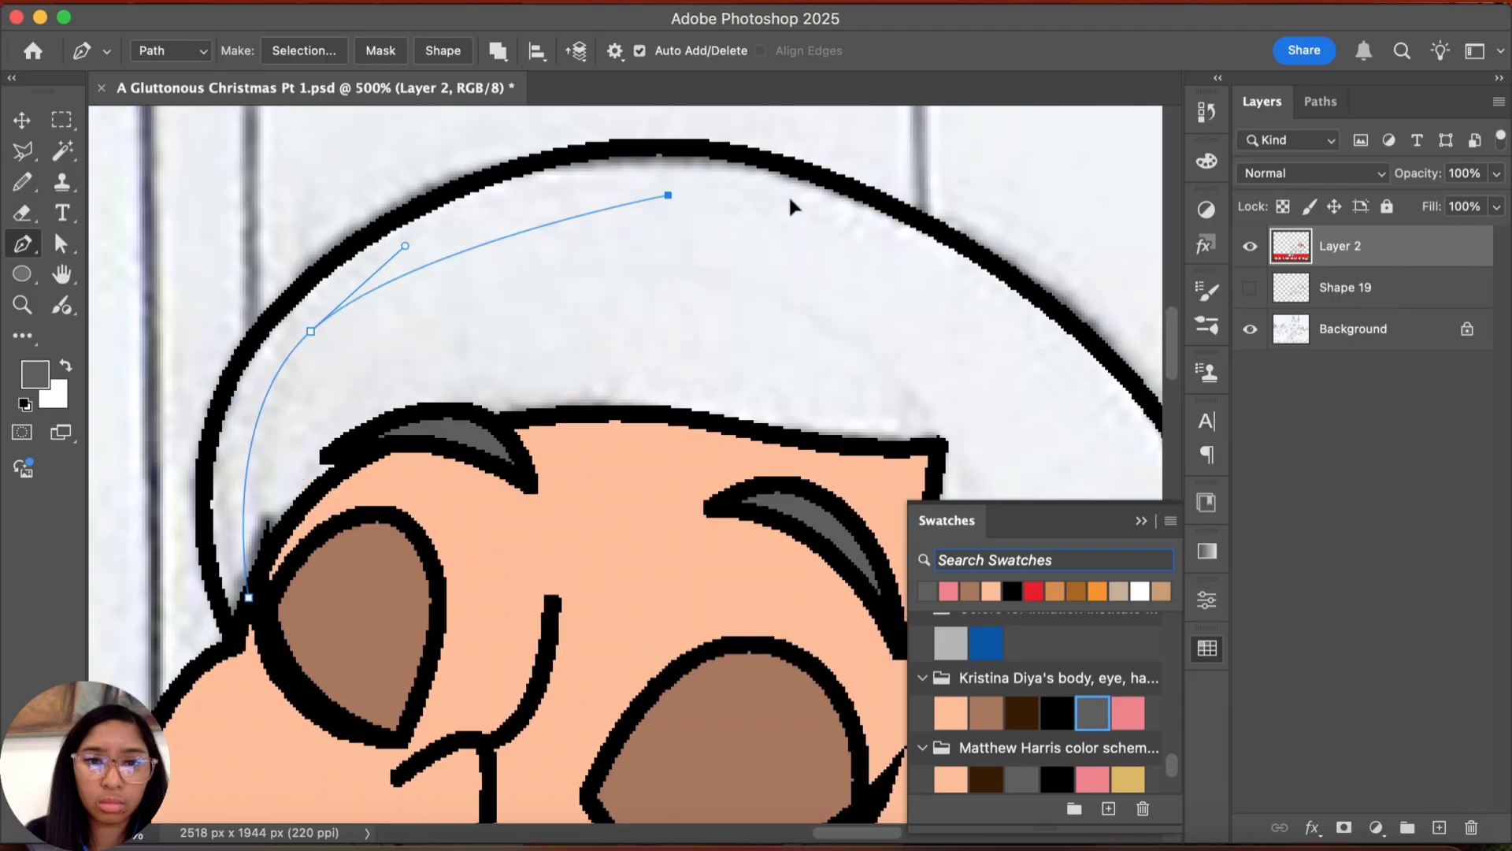
# Step: Extend the inner hair path from the crown down behind the ear to the flicked hair tip
pyautogui.hscroll(9, 778, 331)
pyautogui.scroll(-2, 778, 331)
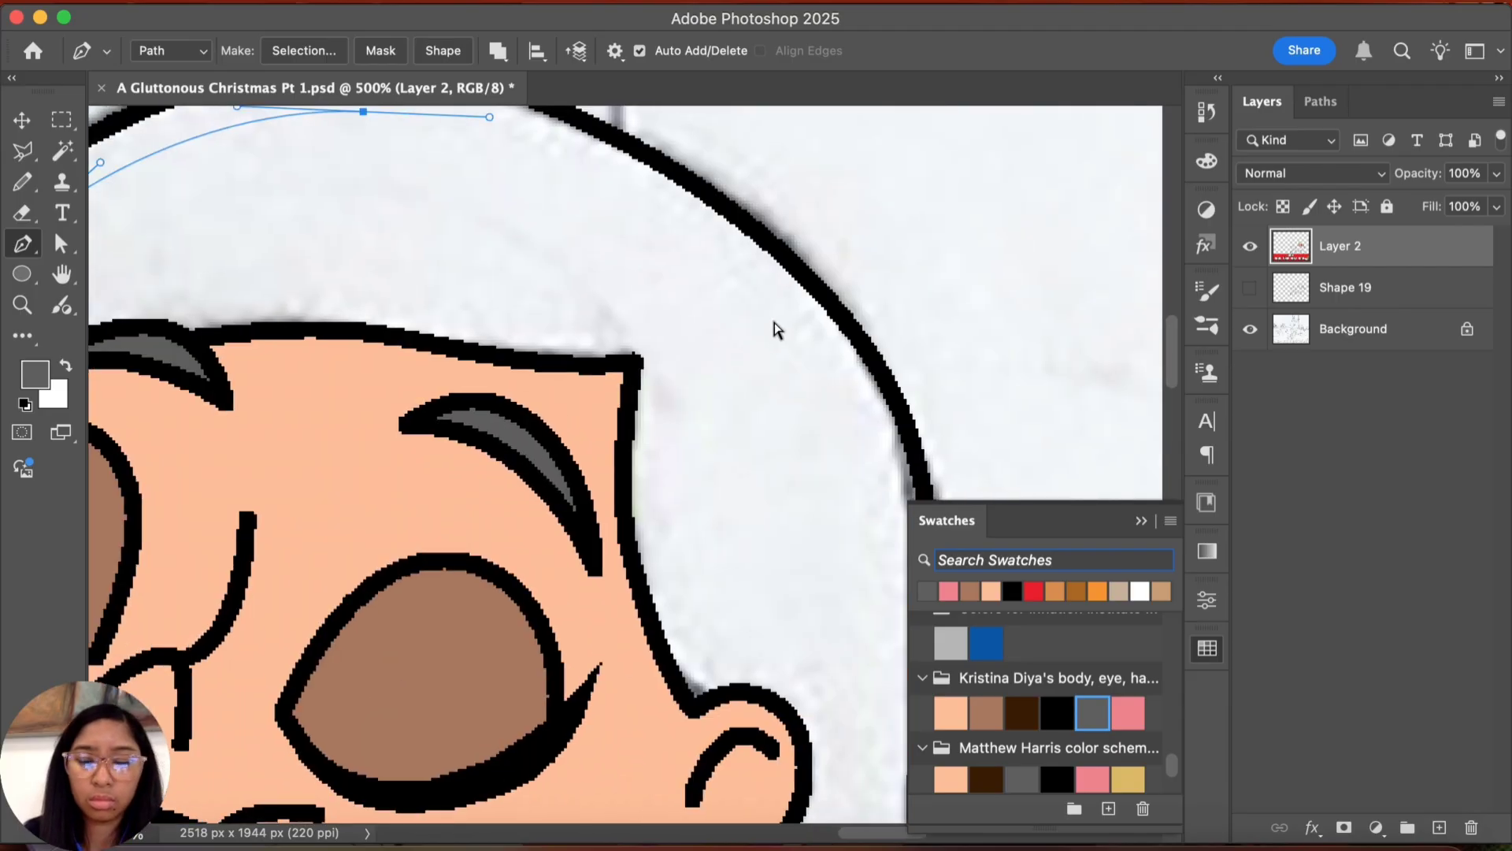
pyautogui.press('super+minus')
pyautogui.moveTo(761, 357); pyautogui.dragTo(809, 421)
pyautogui.moveTo(833, 582); pyautogui.dragTo(832, 653)
pyautogui.scroll(-5, 719, 430)
pyautogui.hscroll(2, 719, 429)
pyautogui.moveTo(727, 579); pyautogui.dragTo(770, 642)
pyautogui.hscroll(1, 831, 636)
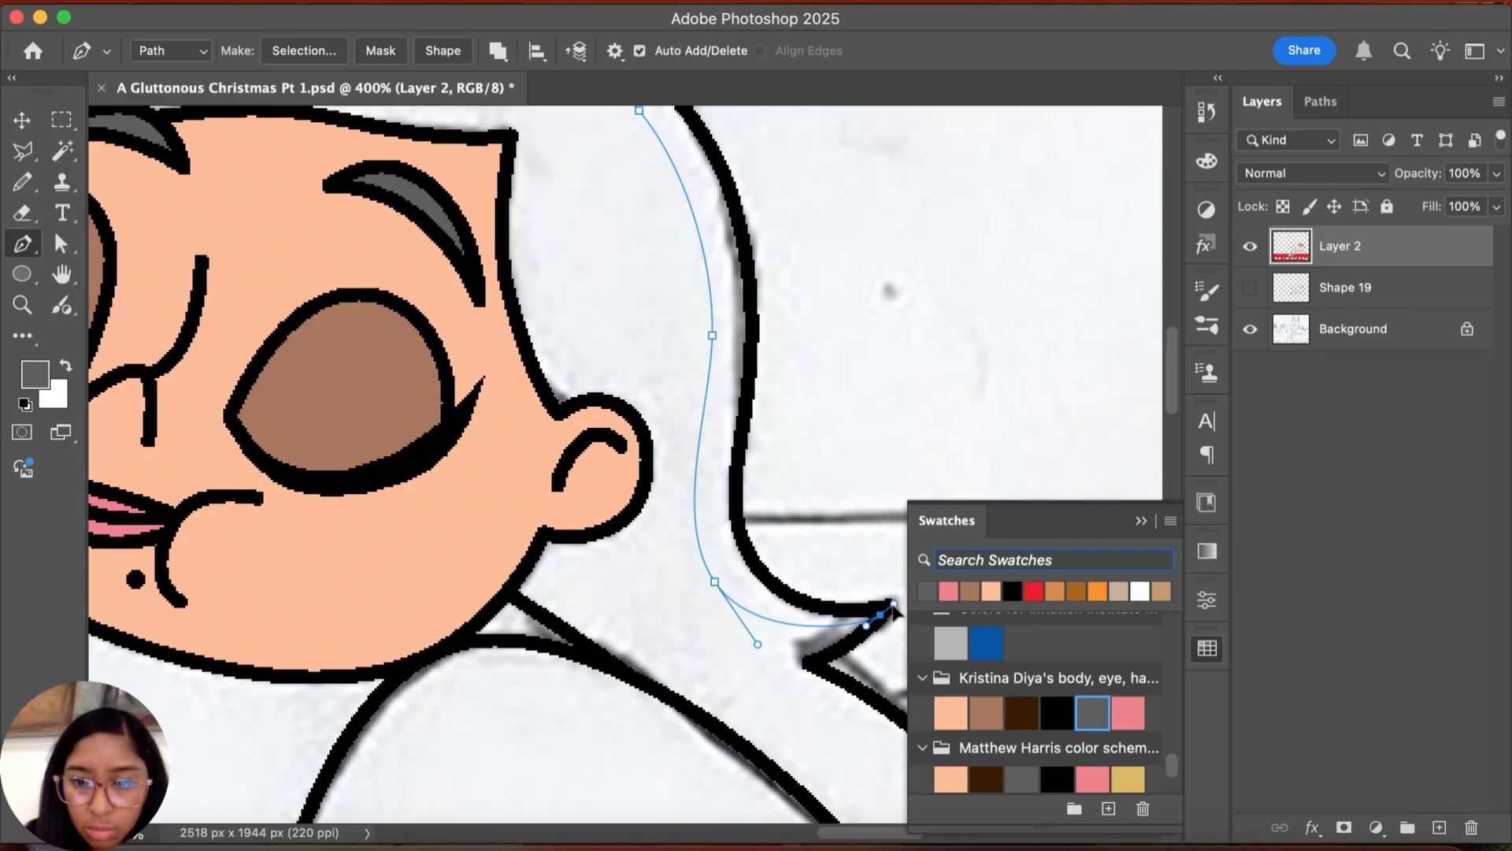
# Step: Turn the path at the hair tip and trace back up along the black outline behind the head
pyautogui.moveTo(879, 613); pyautogui.dragTo(891, 606)
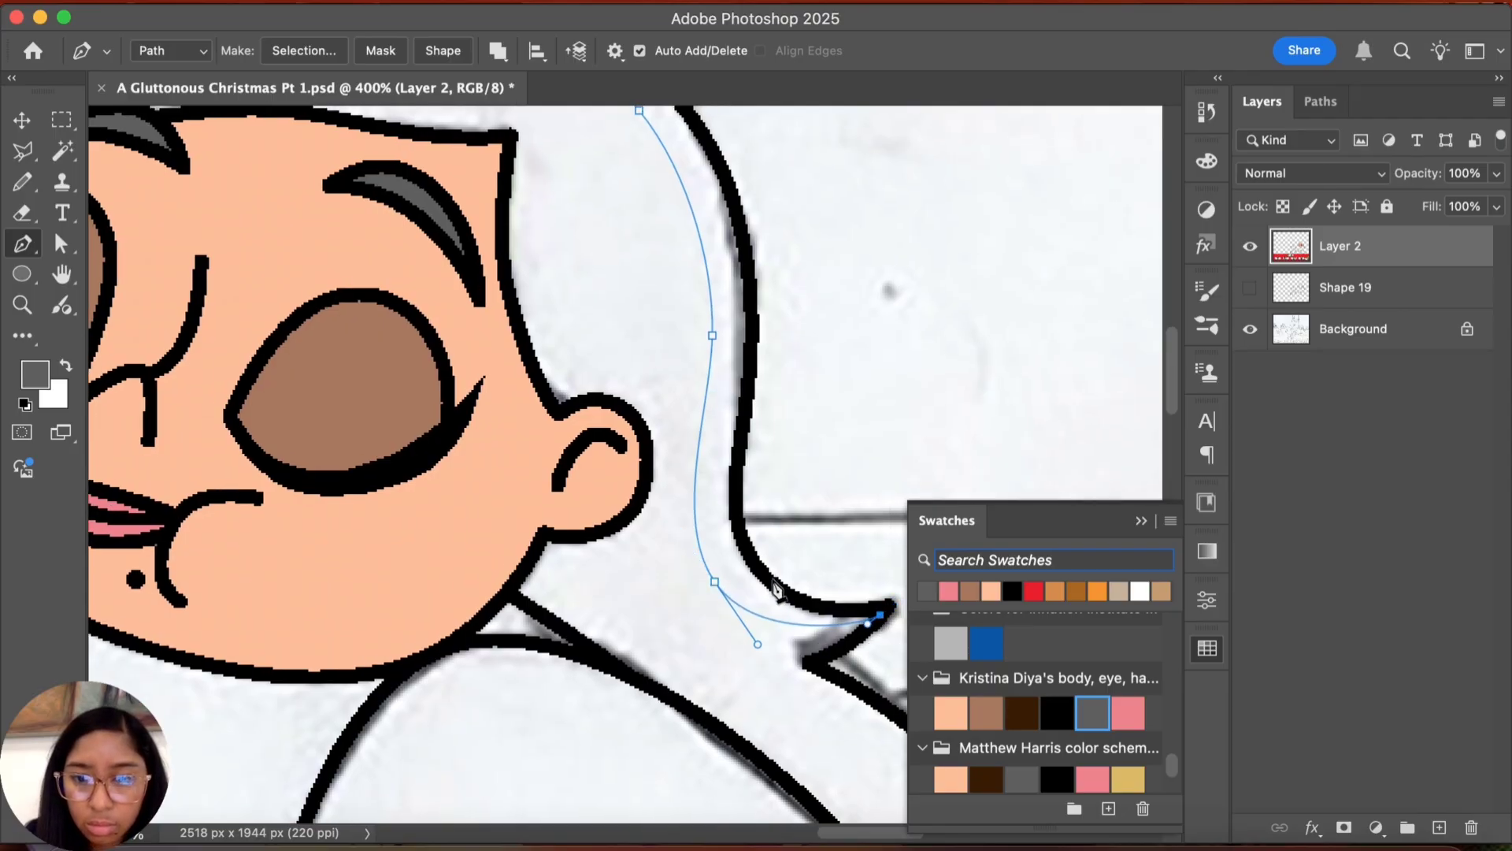
pyautogui.moveTo(766, 576); pyautogui.dragTo(741, 537)
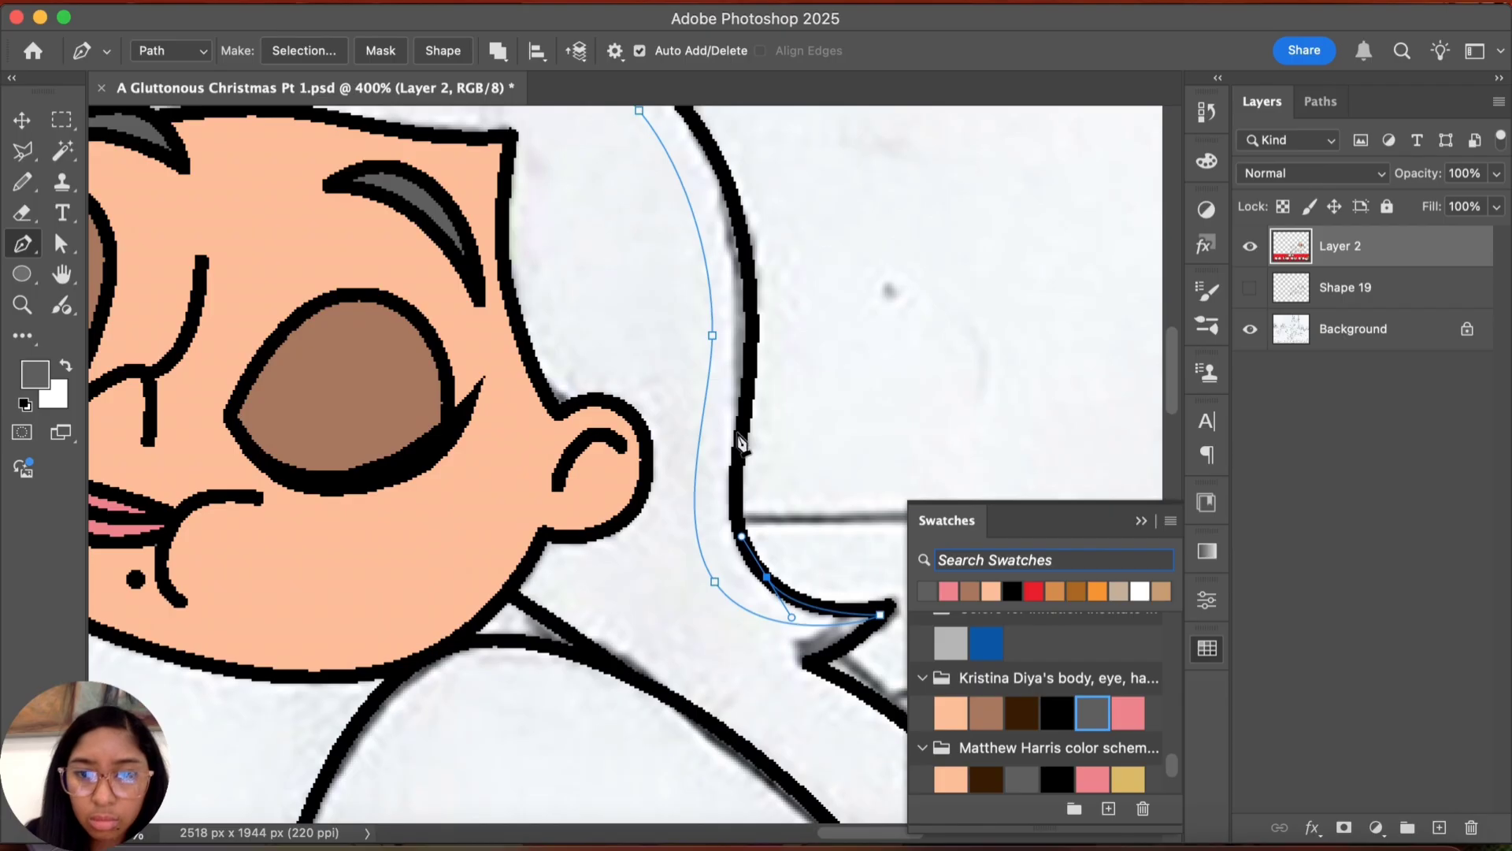
pyautogui.moveTo(744, 421); pyautogui.dragTo(761, 308)
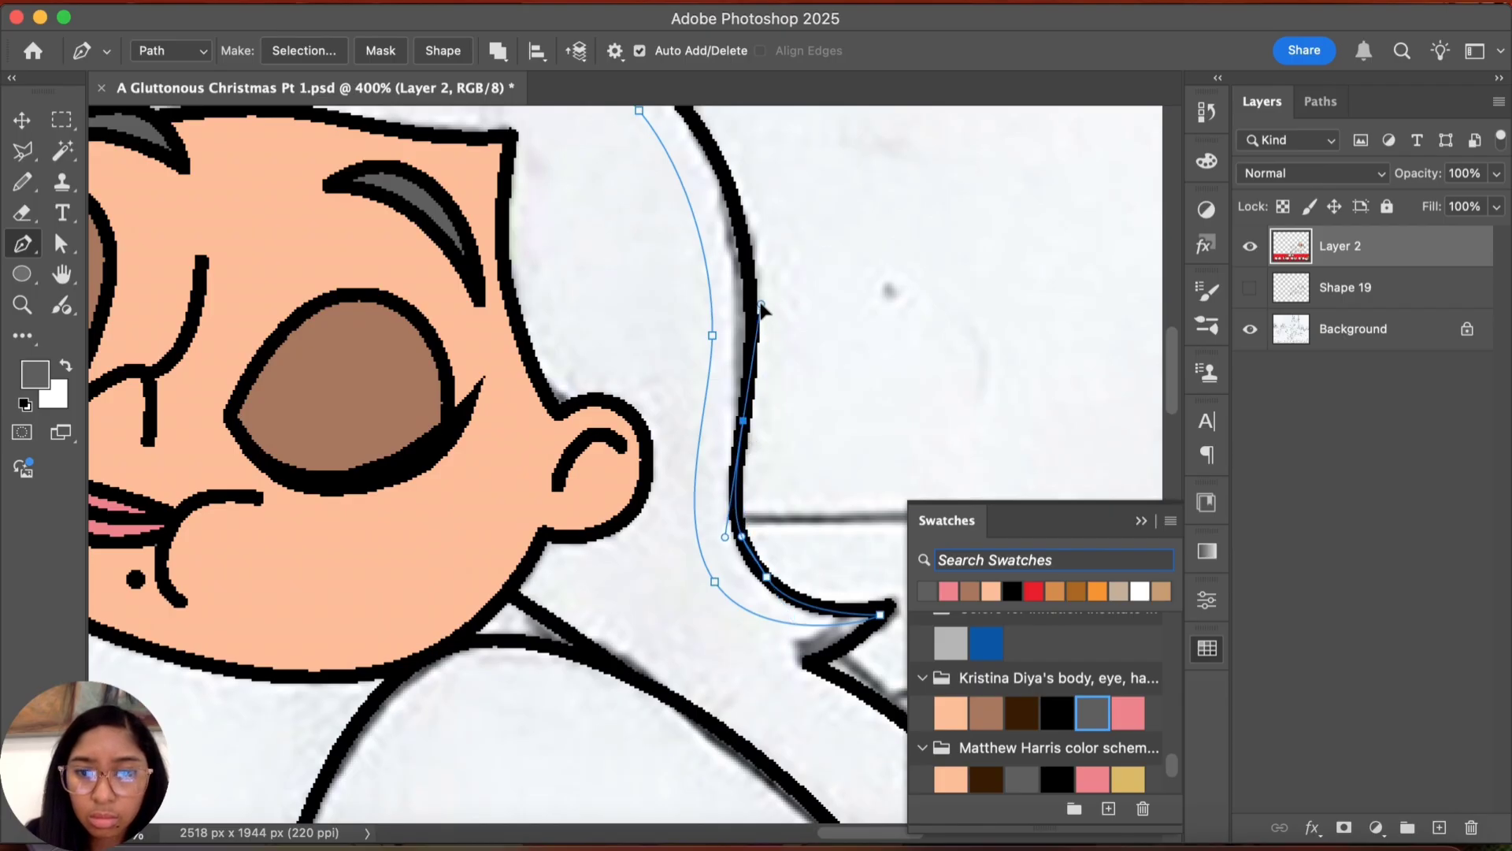
pyautogui.scroll(5, 642, 359)
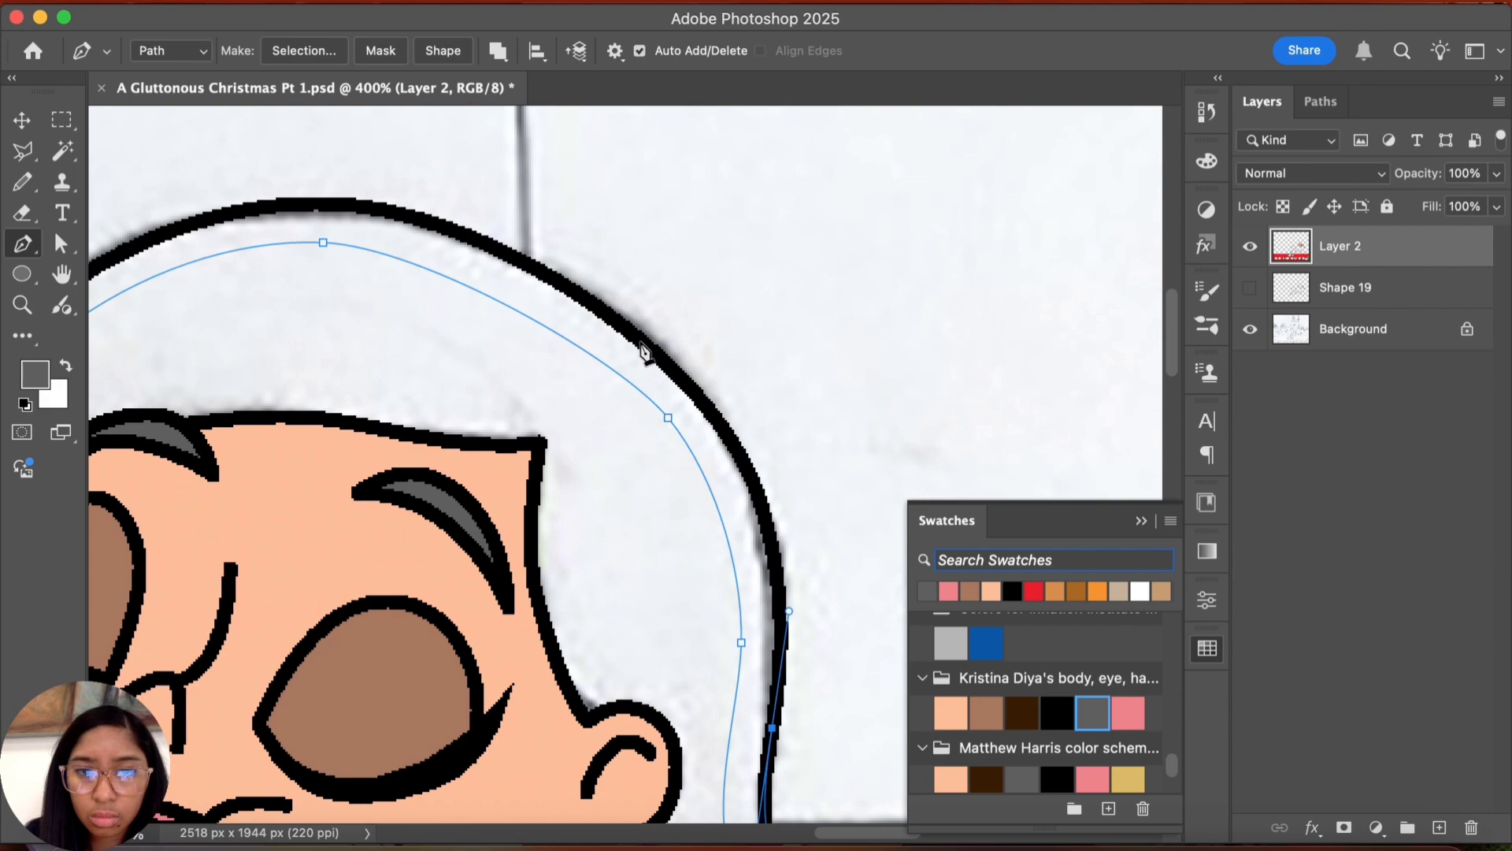
pyautogui.moveTo(640, 340); pyautogui.dragTo(478, 238)
pyautogui.hscroll(-5, 837, 466)
pyautogui.scroll(3, 837, 465)
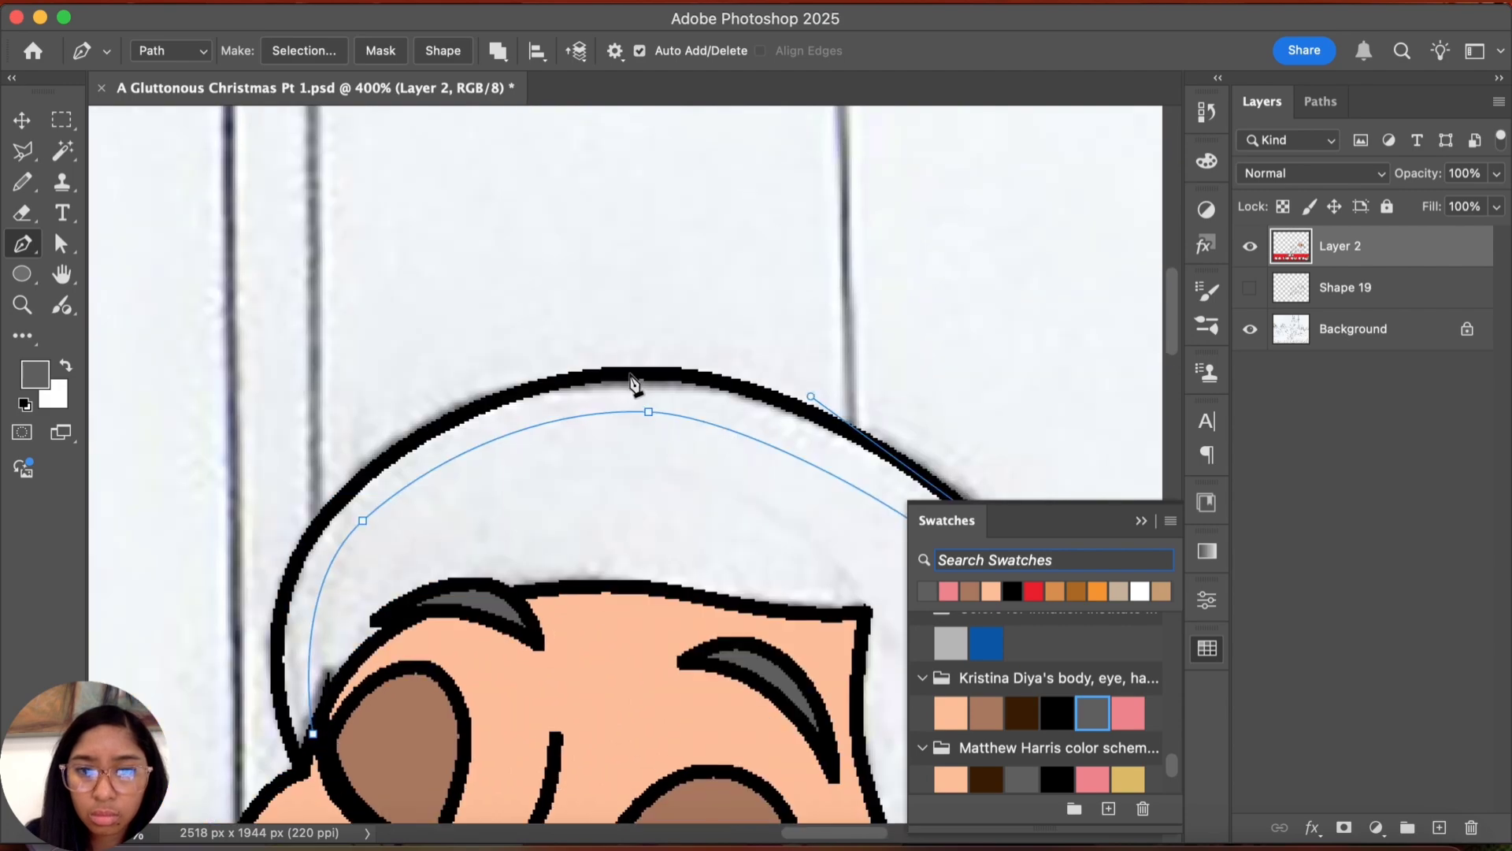
# Step: Continue the path along the outline over the crown and down to the left-hand eye, and close the band shape
pyautogui.moveTo(631, 375); pyautogui.dragTo(732, 378)
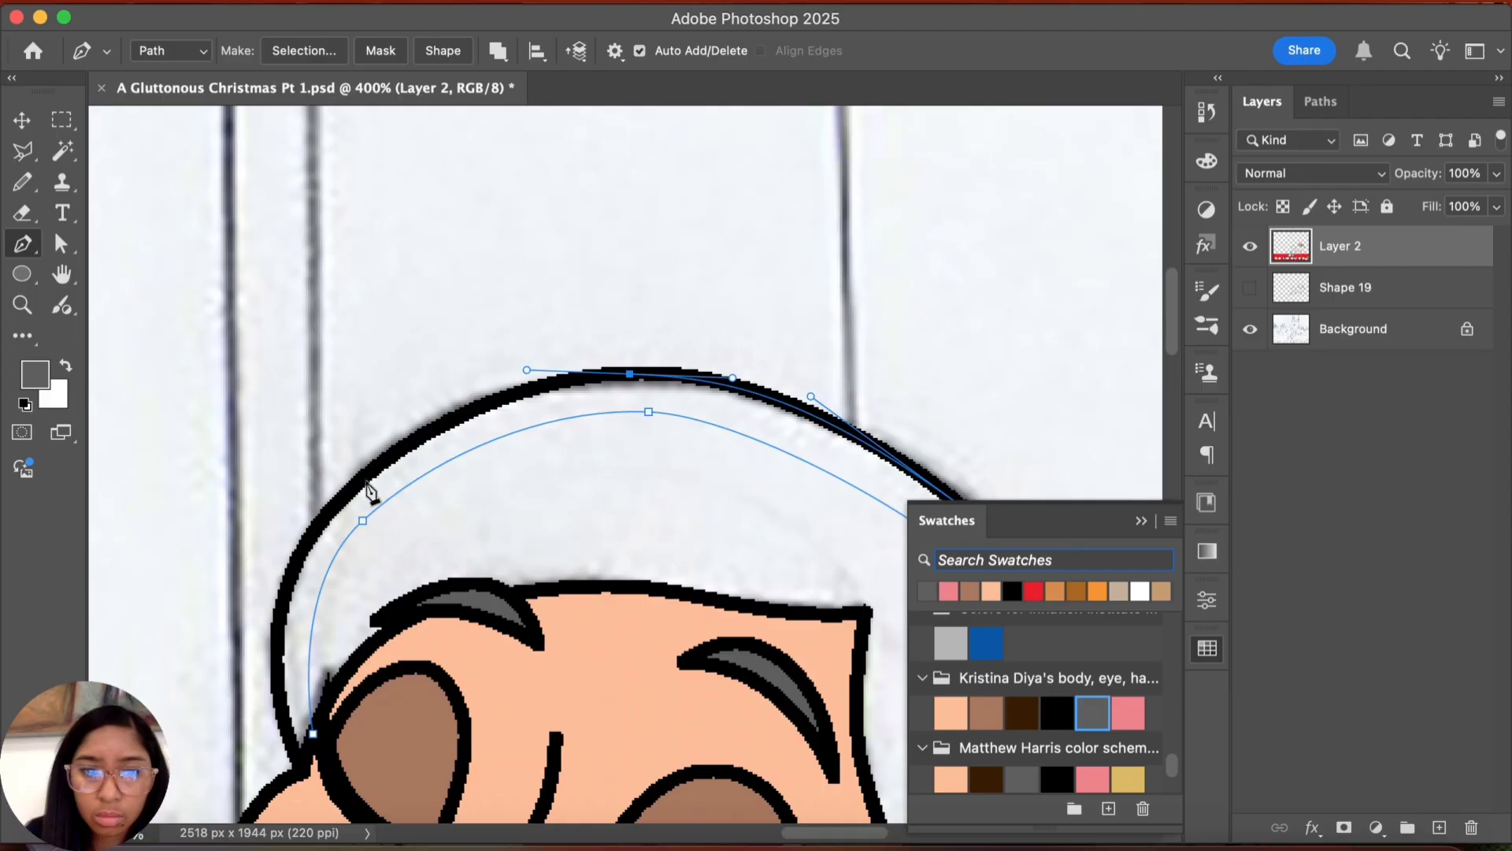
pyautogui.moveTo(362, 481); pyautogui.dragTo(291, 539)
pyautogui.scroll(-2, 367, 517)
pyautogui.hscroll(-2, 367, 518)
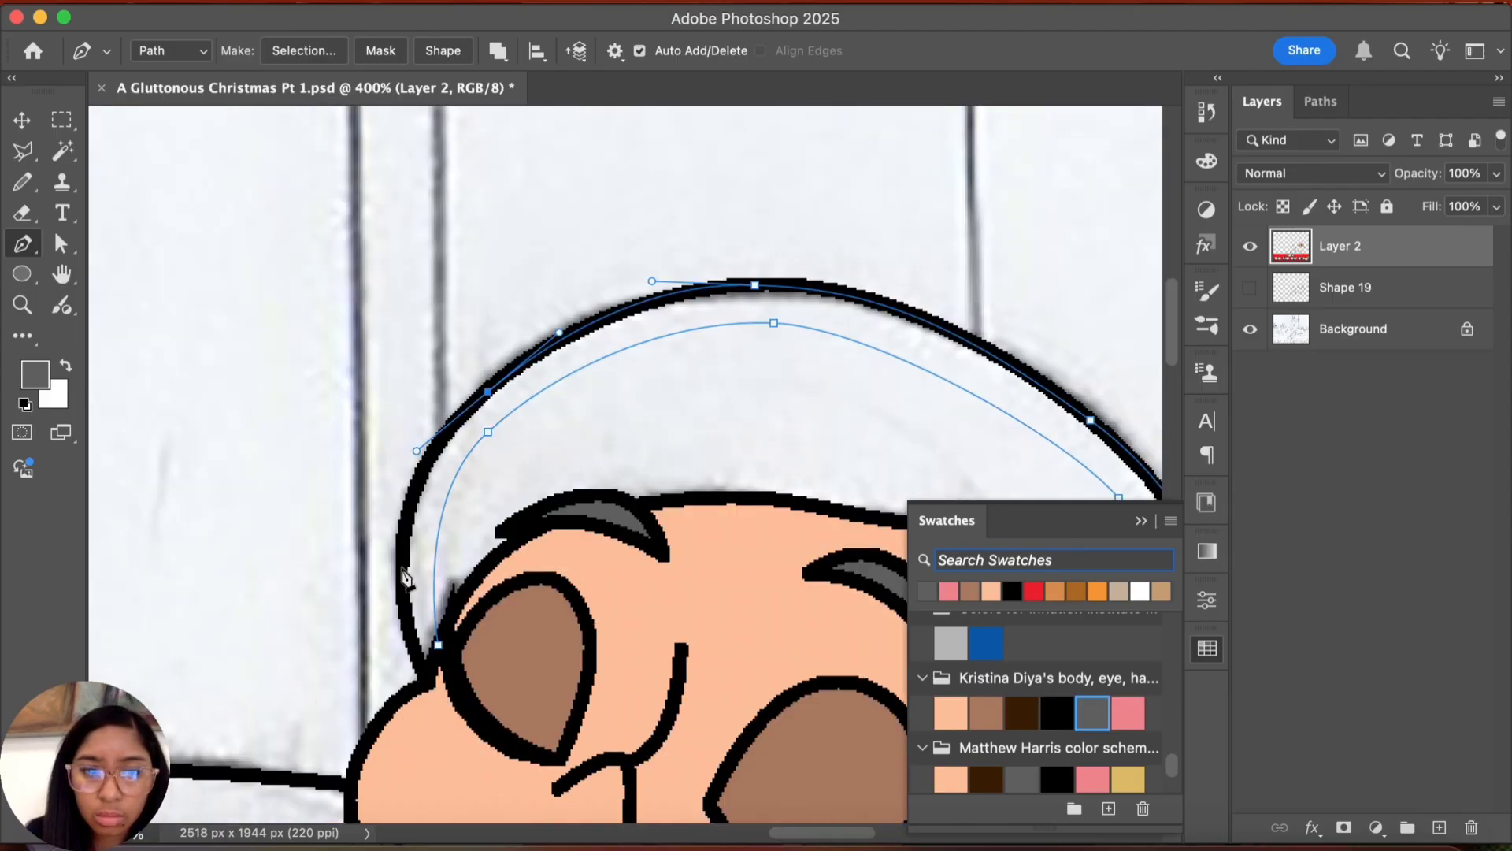
pyautogui.moveTo(403, 567); pyautogui.dragTo(400, 620)
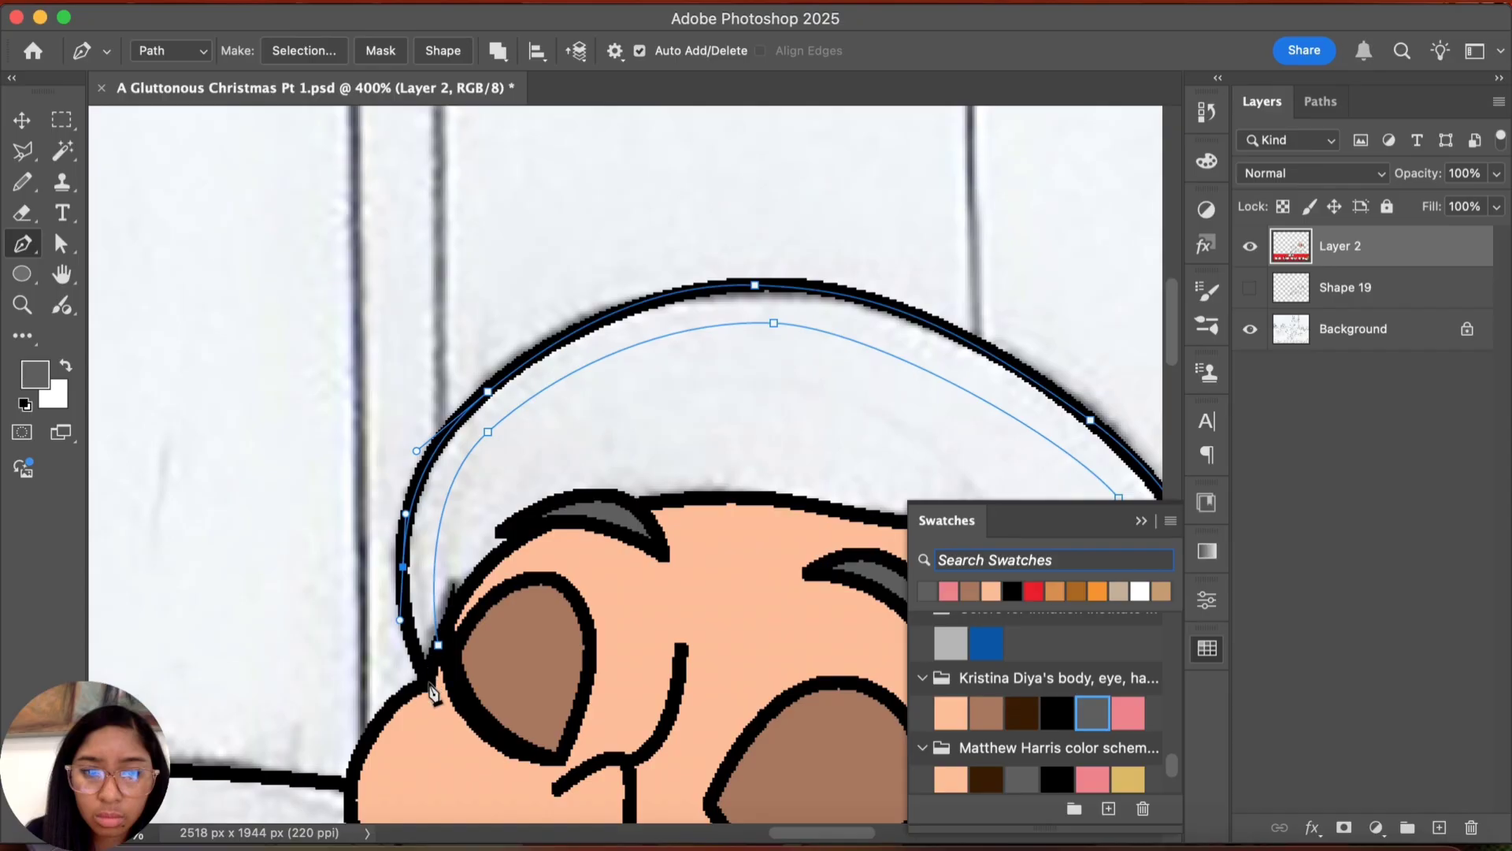
pyautogui.moveTo(429, 683); pyautogui.dragTo(436, 668)
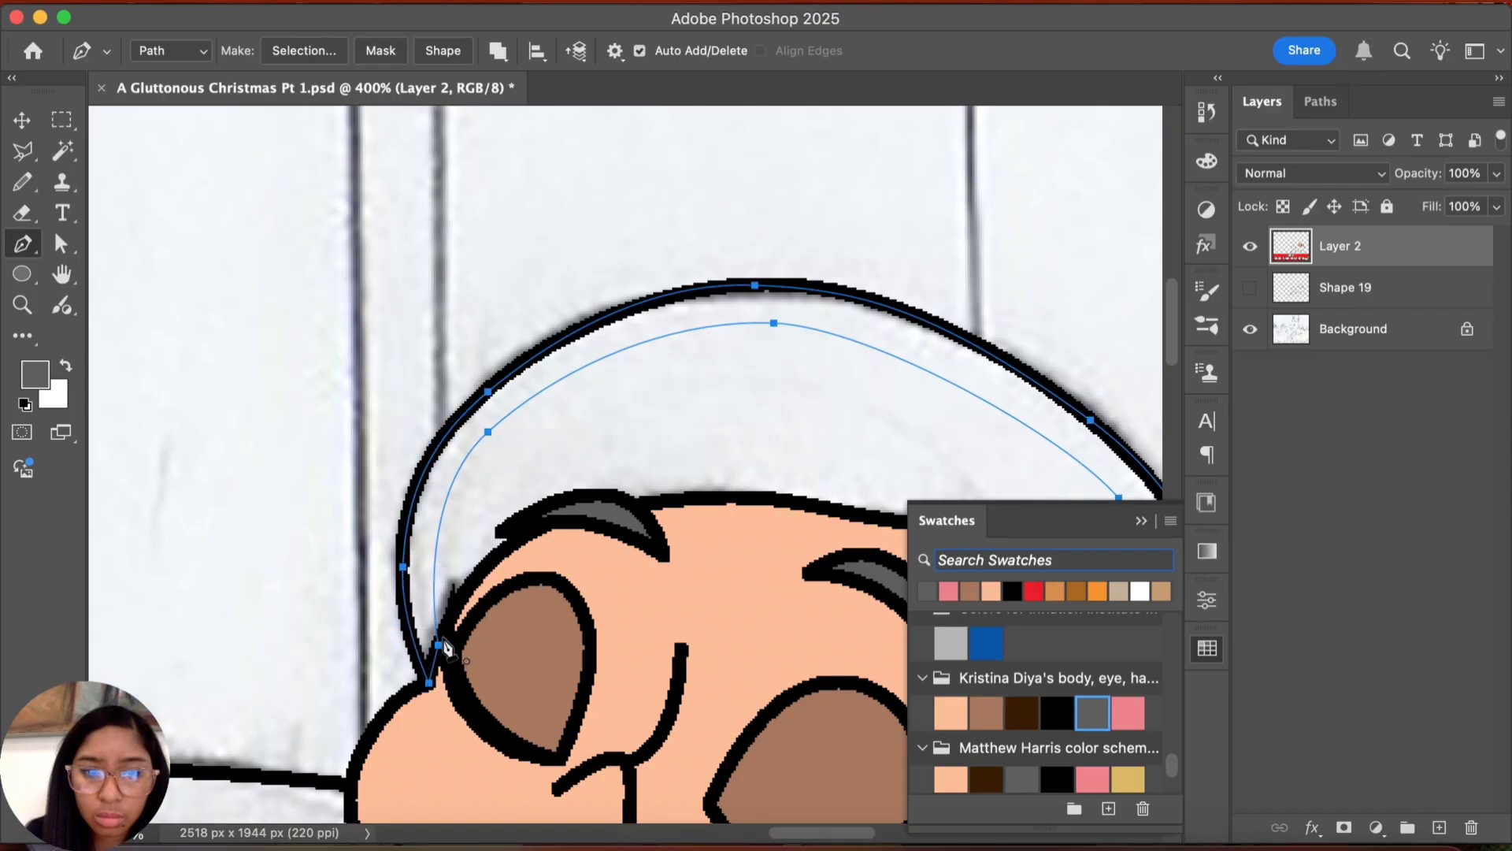
# Step: With Combine Shapes, draw a closed, curved Pen path in the hair above the ear, ending at the inner hair band
pyautogui.scroll(-3, 579, 455)
pyautogui.hscroll(4, 579, 455)
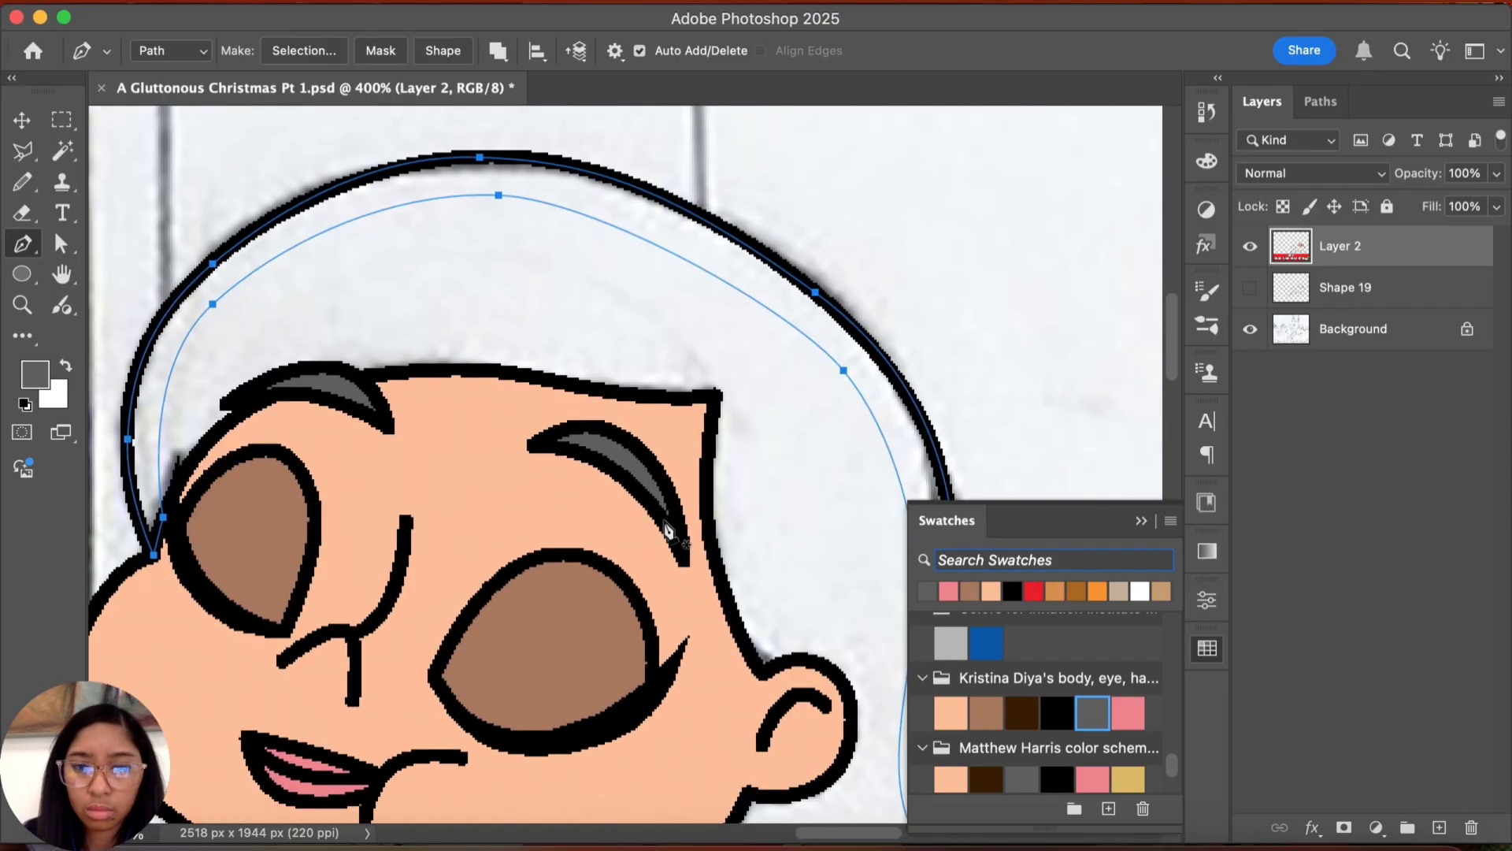
pyautogui.scroll(-2, 678, 536)
pyautogui.click(852, 530)
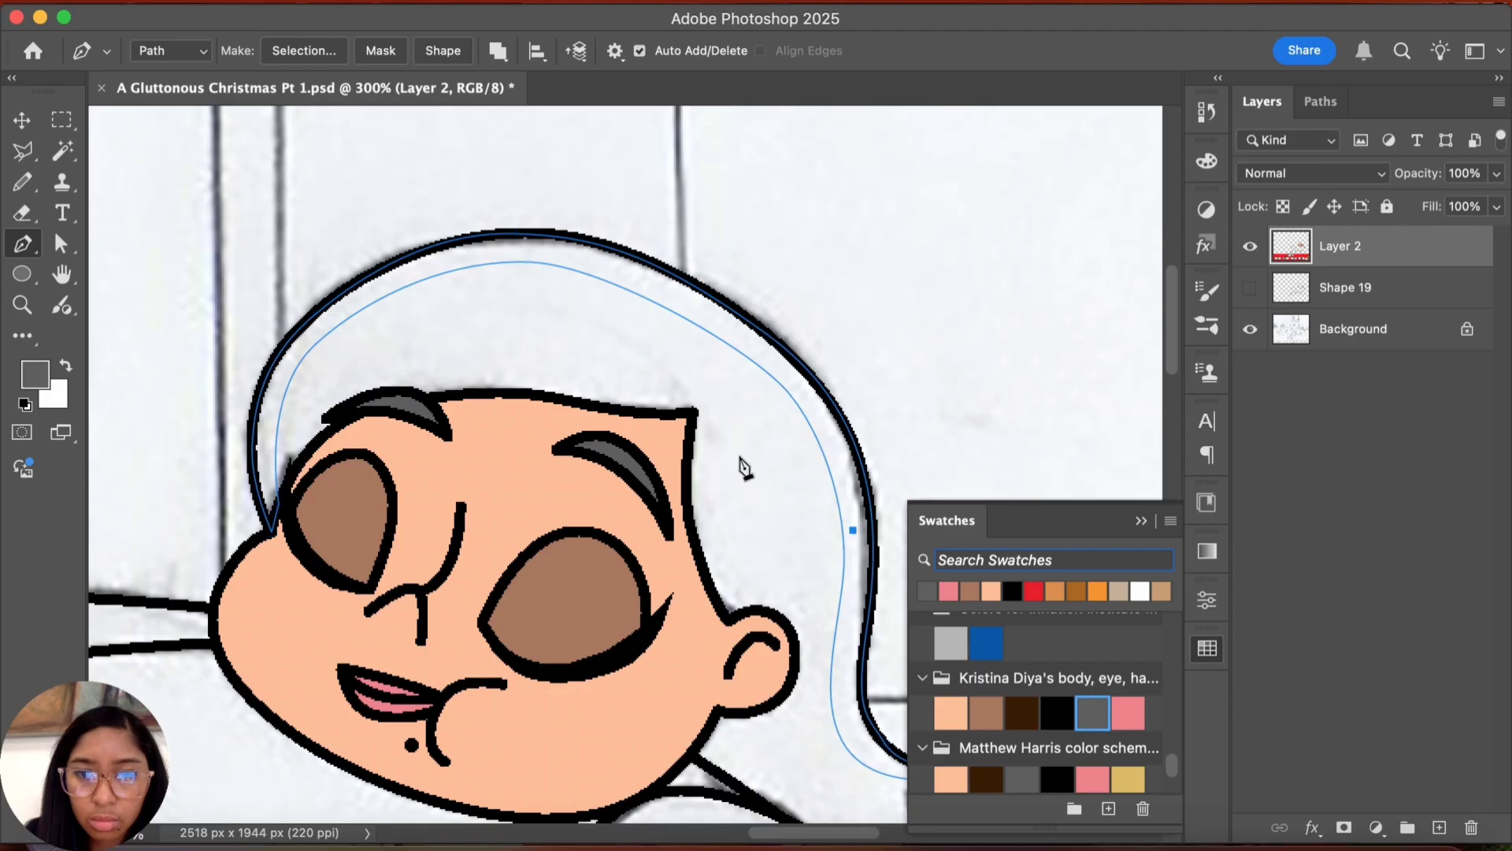
pyautogui.moveTo(735, 445); pyautogui.dragTo(723, 341)
pyautogui.click(498, 52)
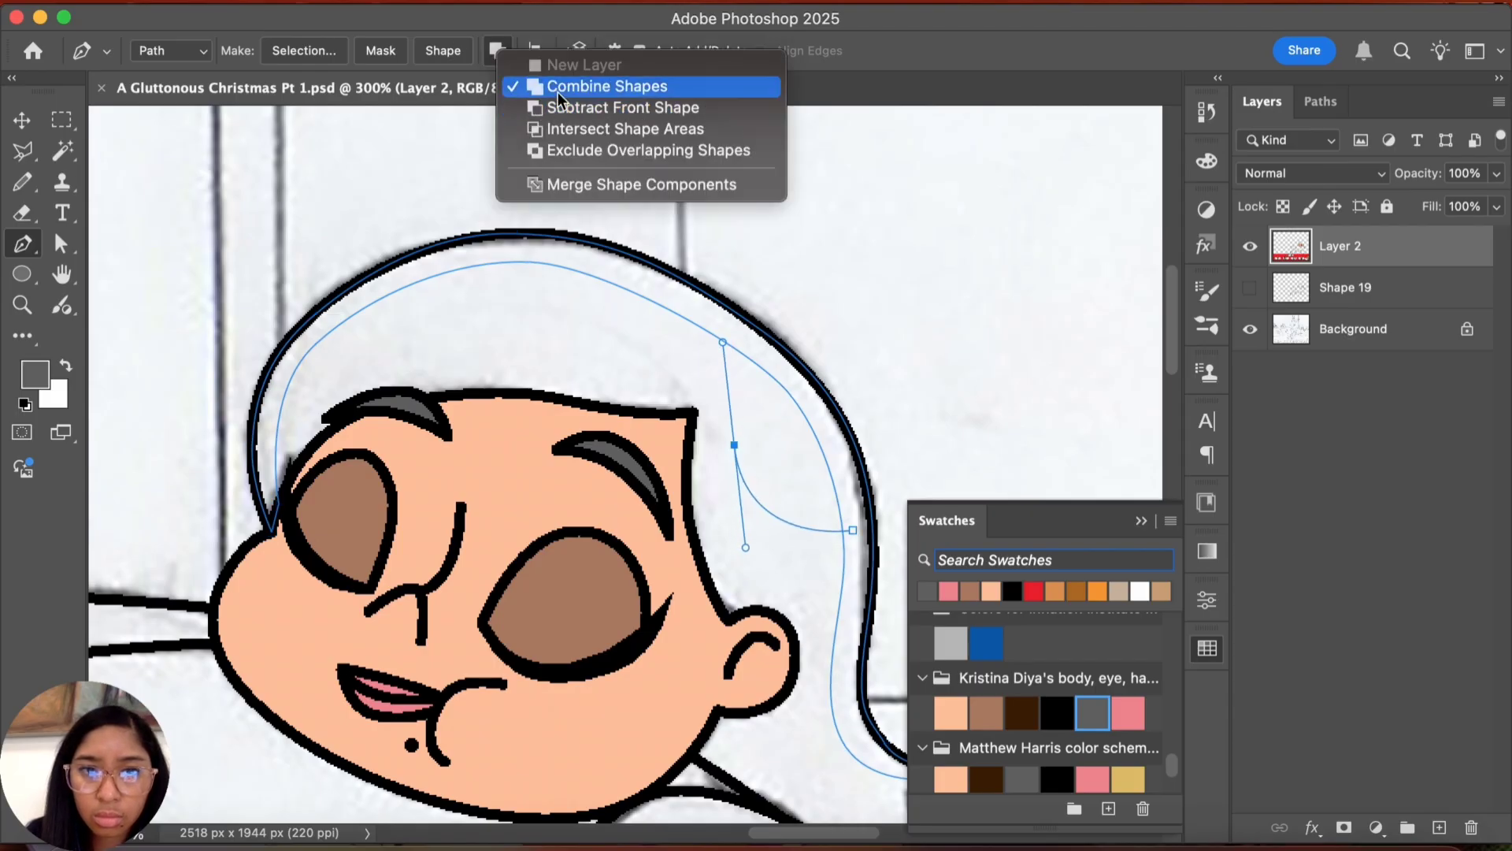
pyautogui.click(558, 90)
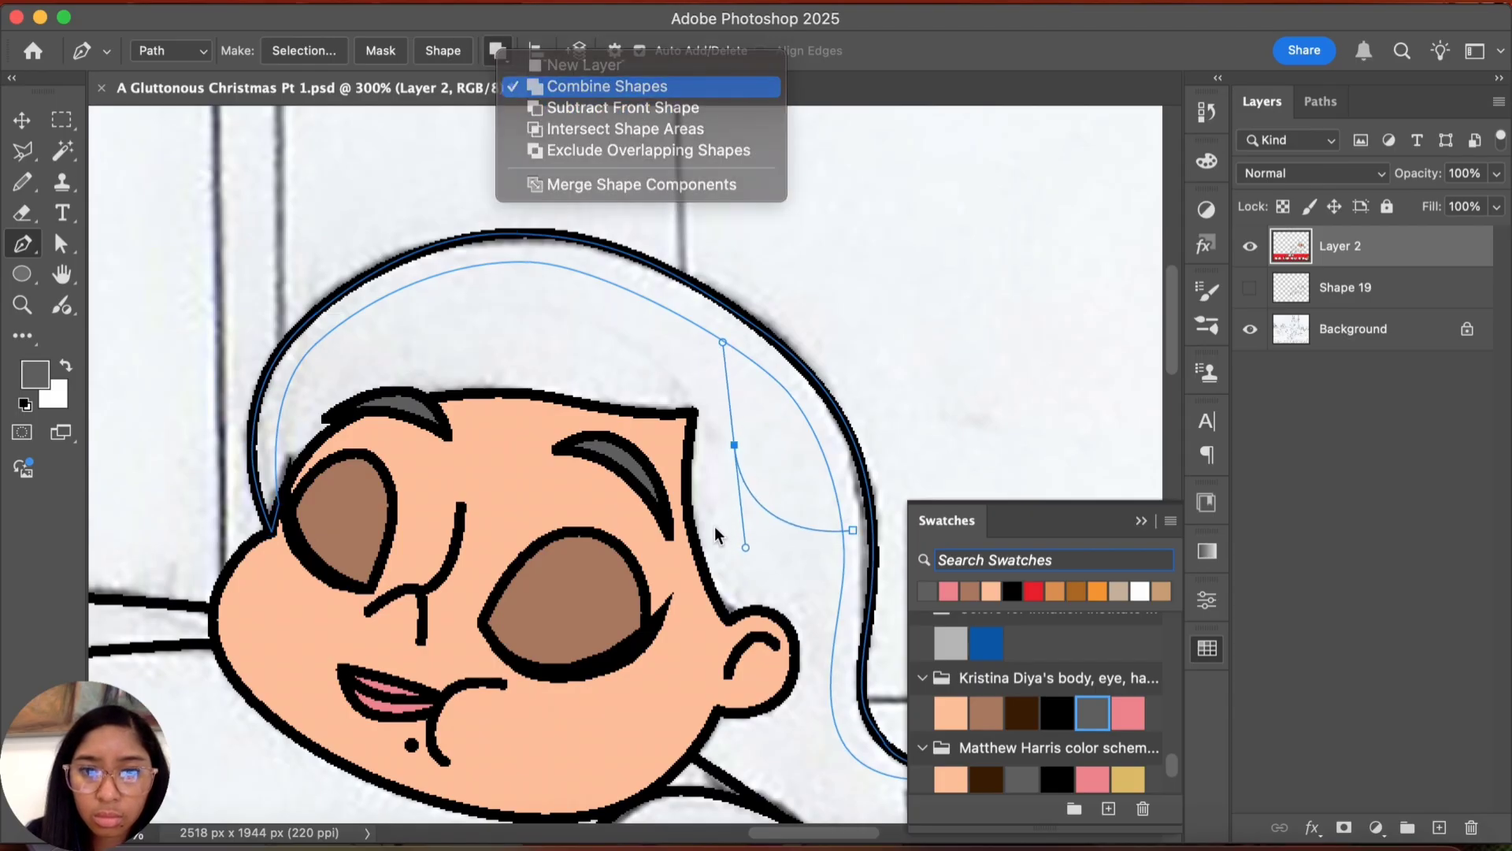
pyautogui.click(734, 445)
pyautogui.moveTo(772, 588); pyautogui.dragTo(848, 589)
pyautogui.click(851, 593)
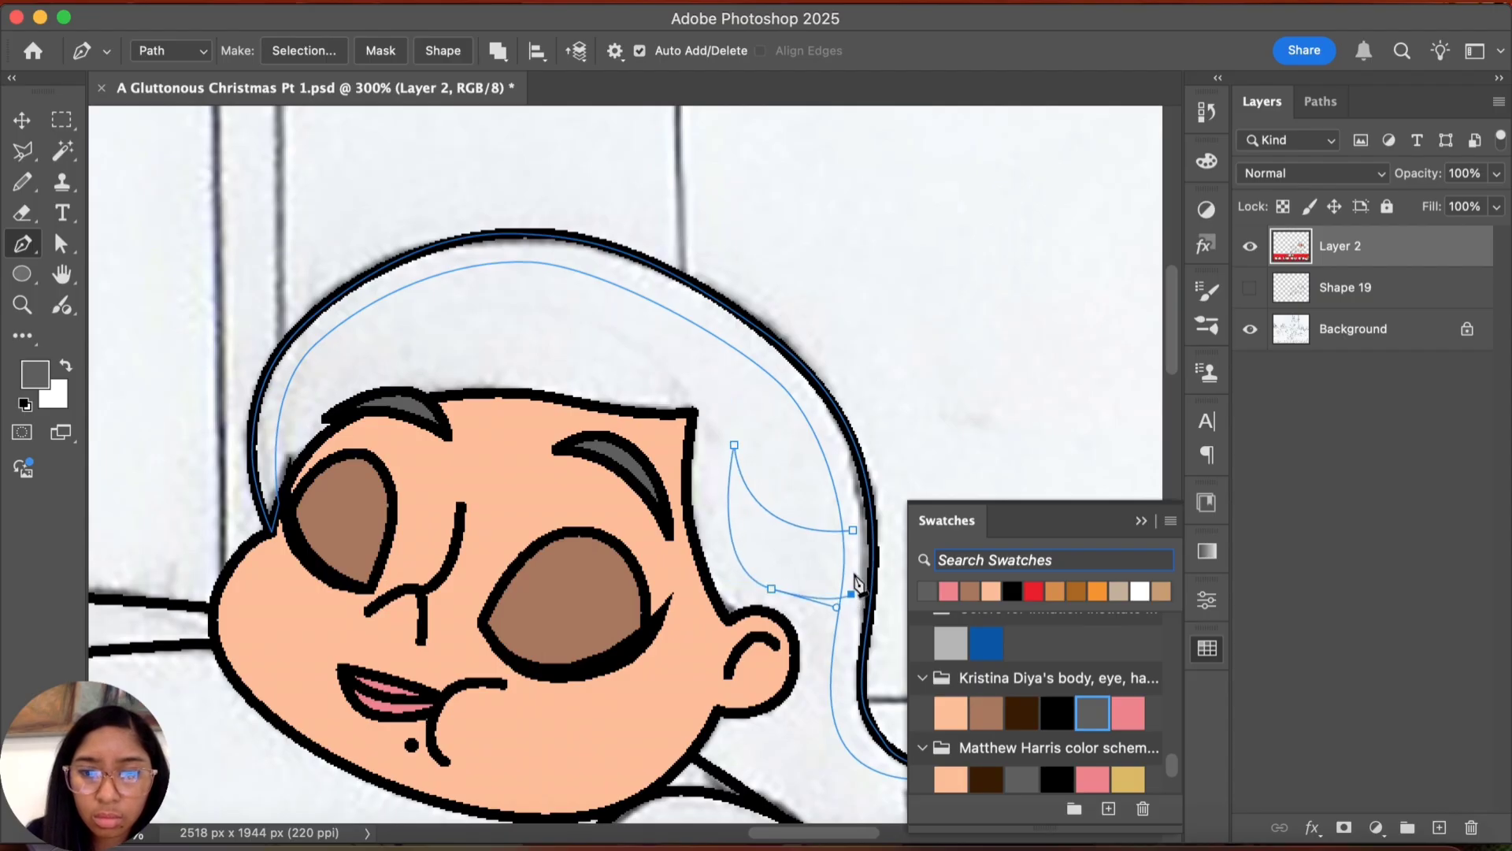
pyautogui.click(853, 530)
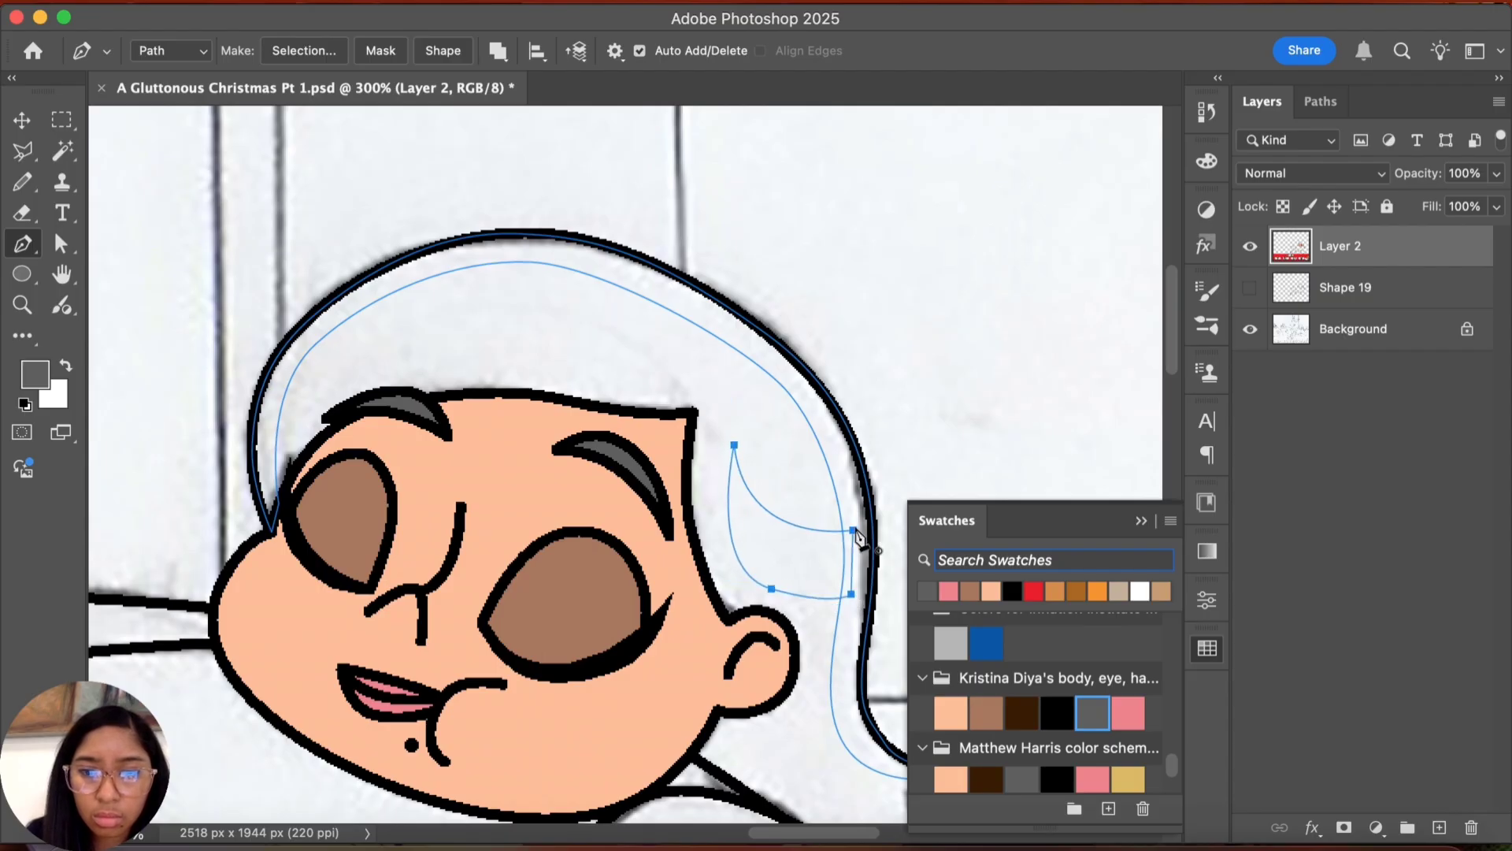
# Step: Draw a closed, pointed Pen shape across the front hair above the forehead, meeting the band at the head's left-hand side
pyautogui.click(378, 287)
pyautogui.moveTo(614, 340); pyautogui.dragTo(728, 391)
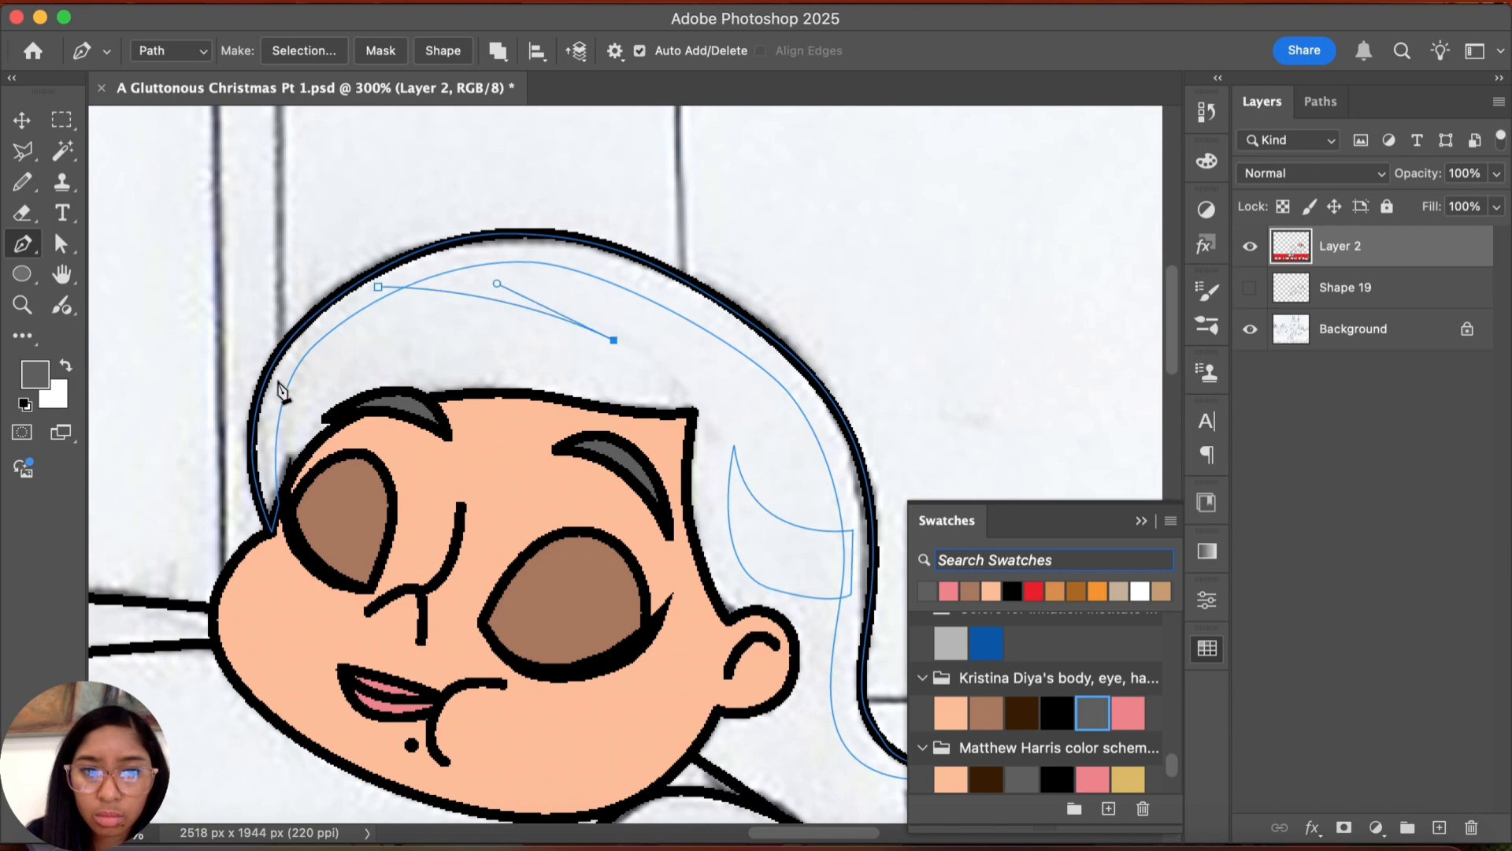
pyautogui.moveTo(275, 387); pyautogui.dragTo(161, 457)
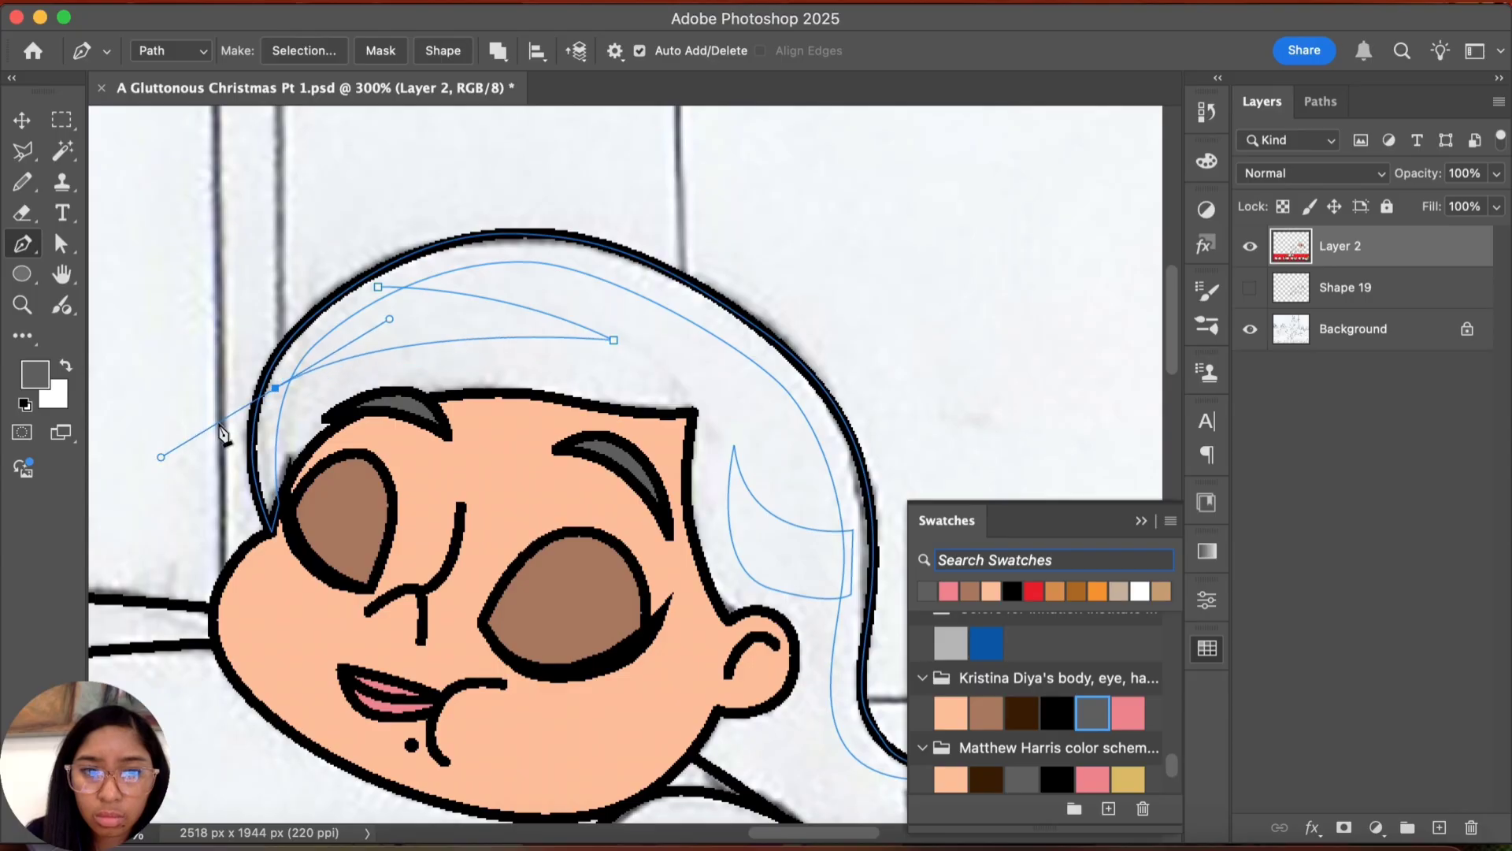
pyautogui.keyDown('alt'); pyautogui.click(275, 389); pyautogui.keyUp('alt')
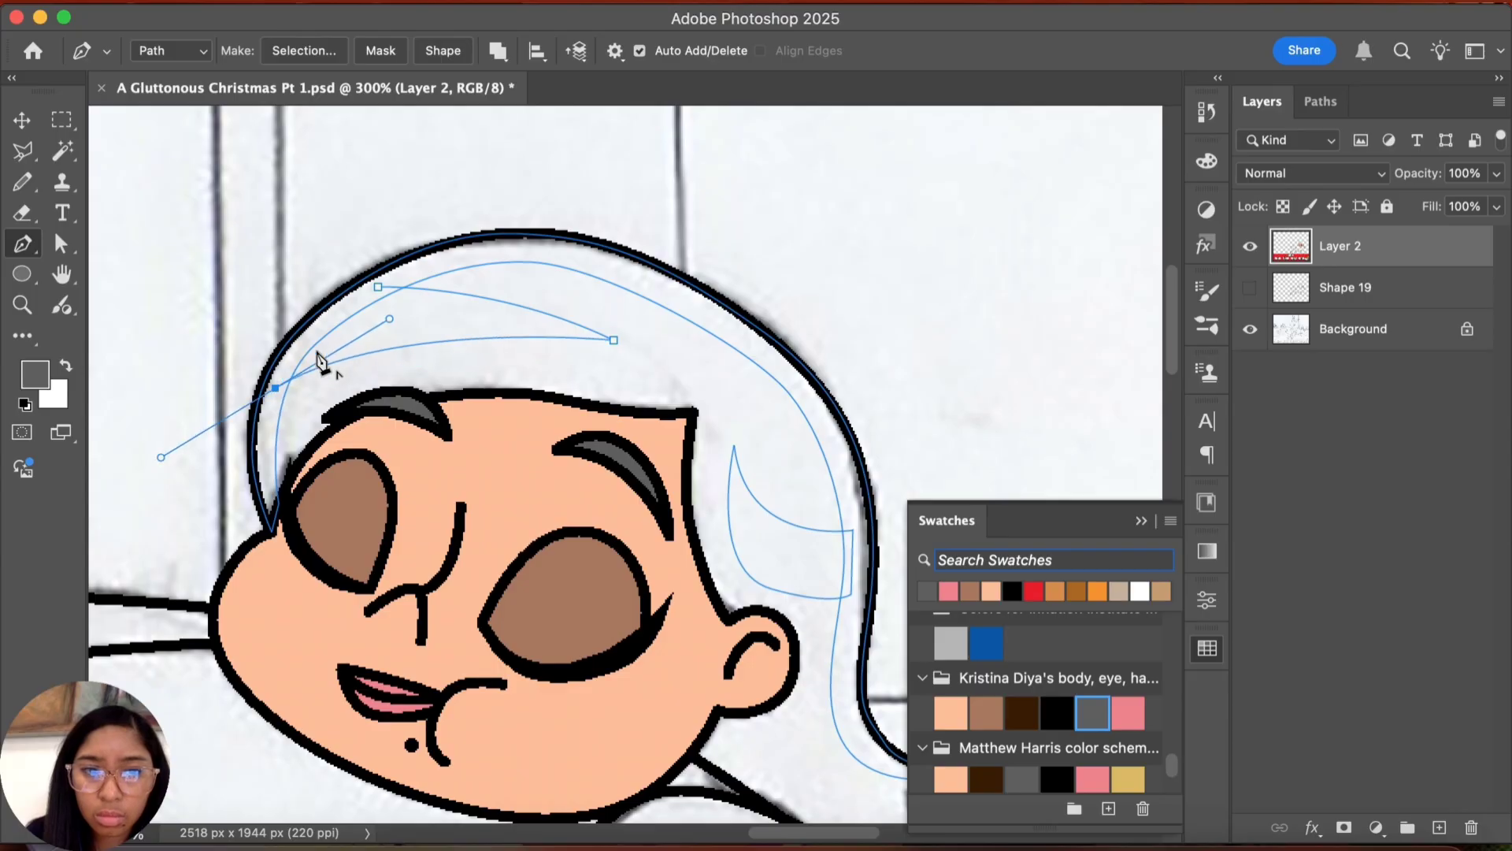
pyautogui.click(379, 290)
# Step: Start a Pen path below the flicked hair tip and curve it down inside the lower lock to its bottom point
pyautogui.scroll(-5, 587, 305)
pyautogui.hscroll(4, 587, 305)
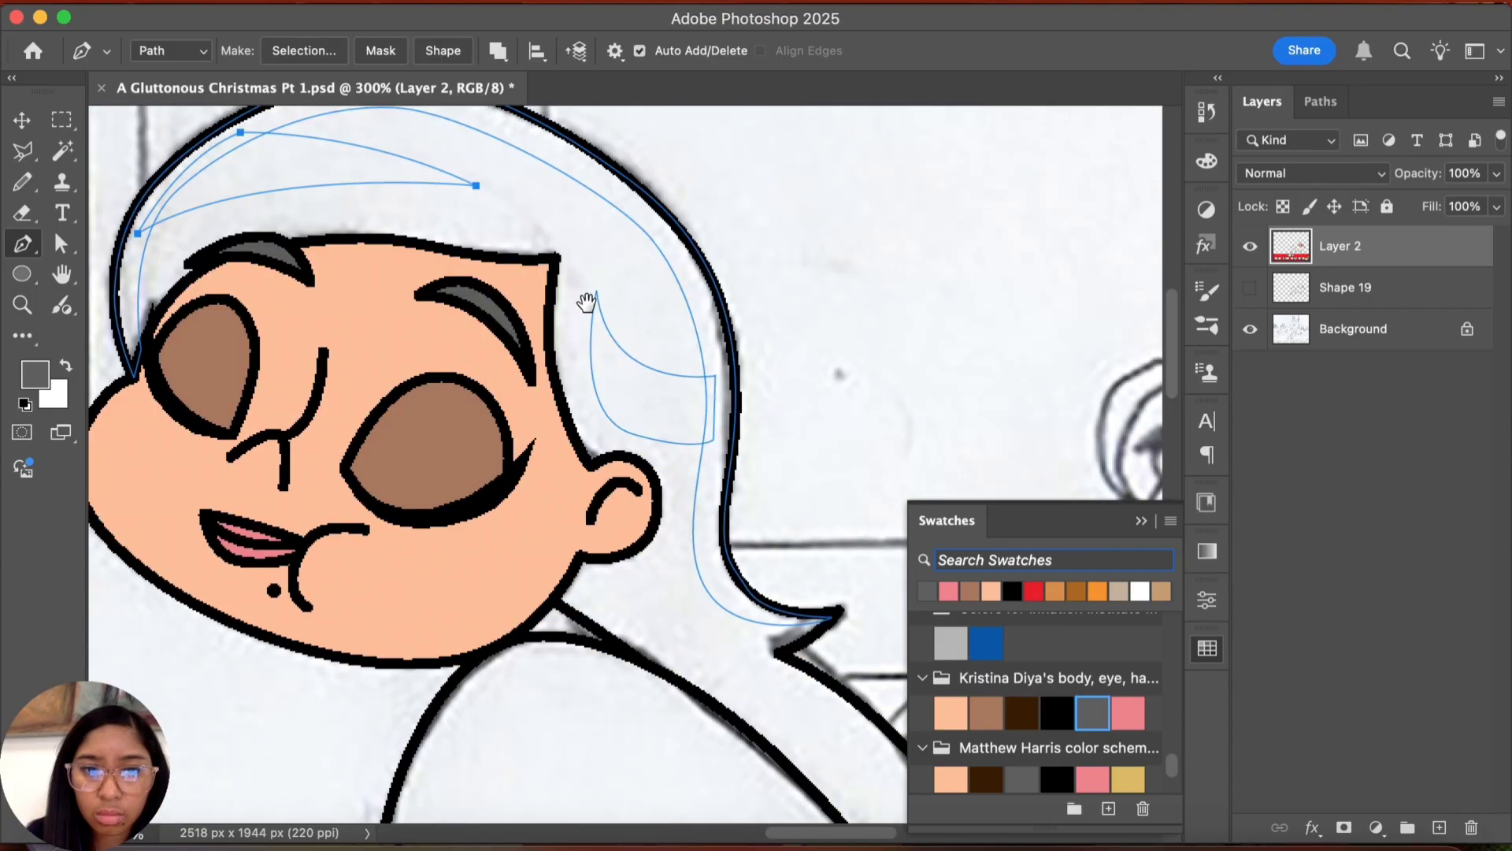
pyautogui.scroll(-3, 587, 303)
pyautogui.hscroll(3, 586, 303)
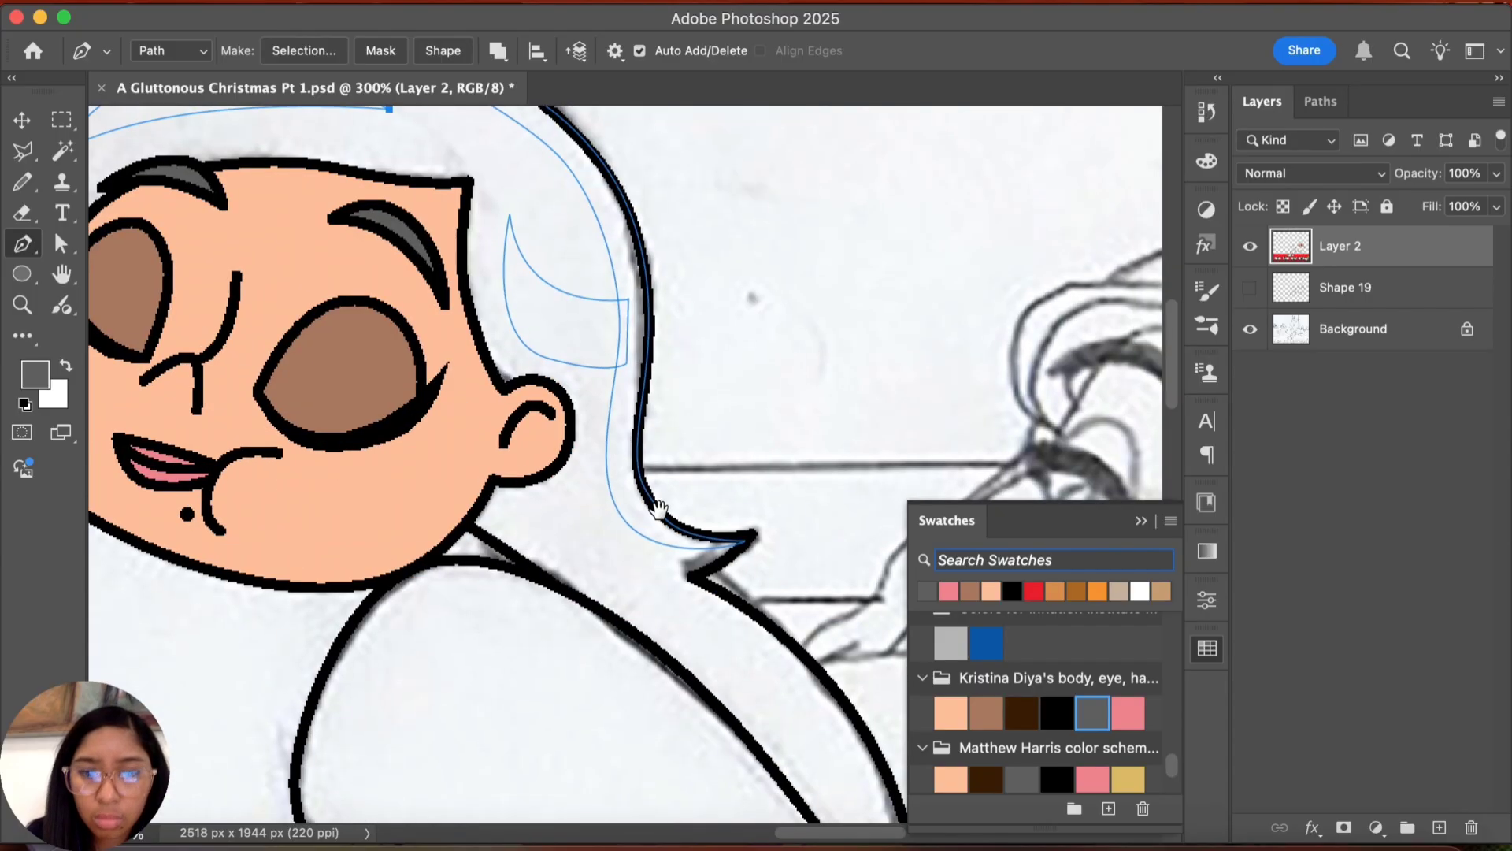
pyautogui.click(690, 580)
pyautogui.scroll(-7, 660, 522)
pyautogui.hscroll(5, 660, 522)
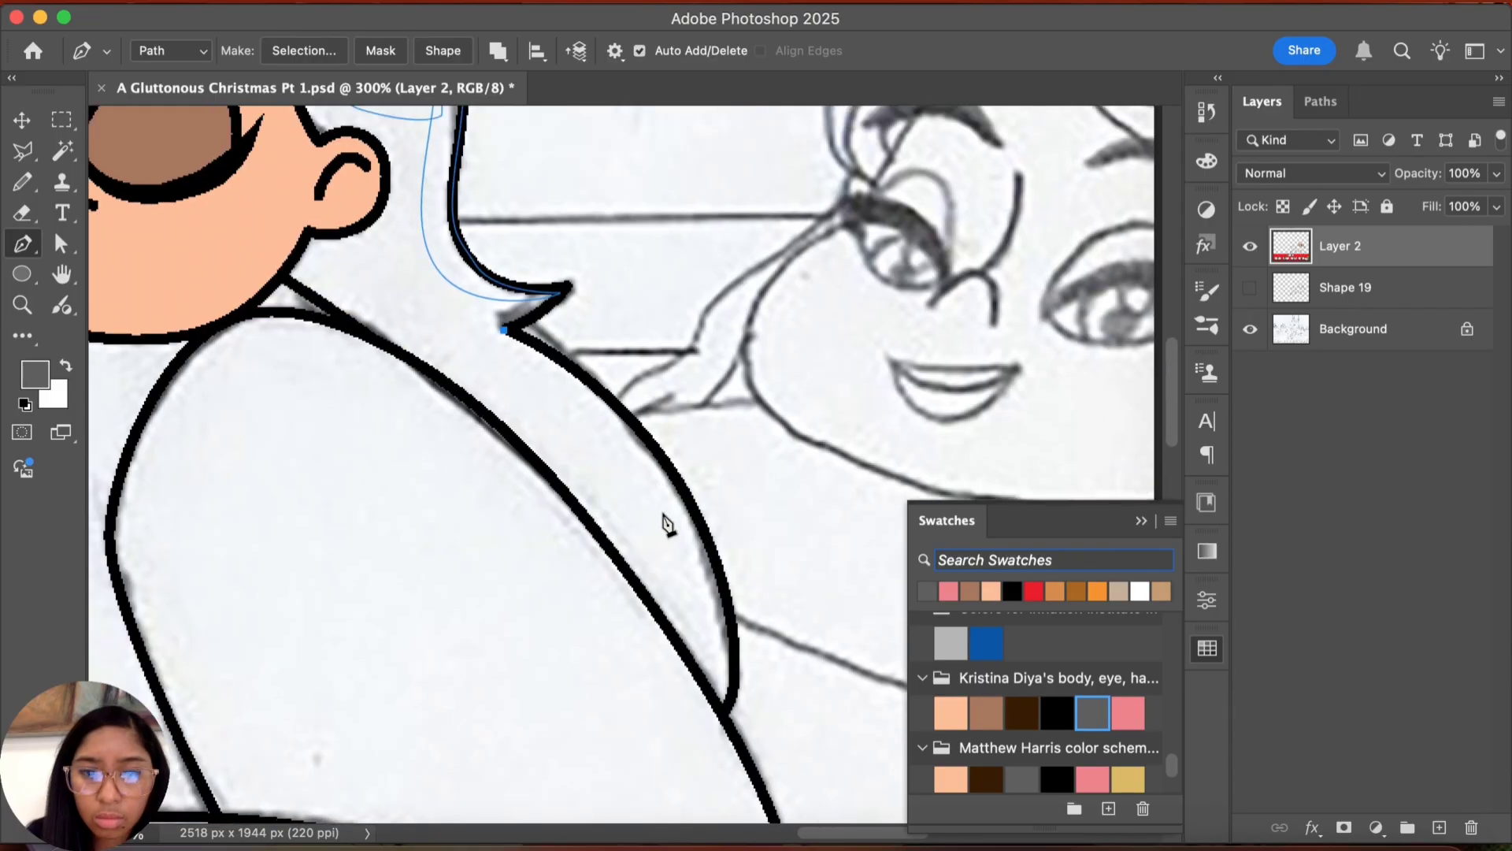
pyautogui.moveTo(664, 515); pyautogui.dragTo(704, 591)
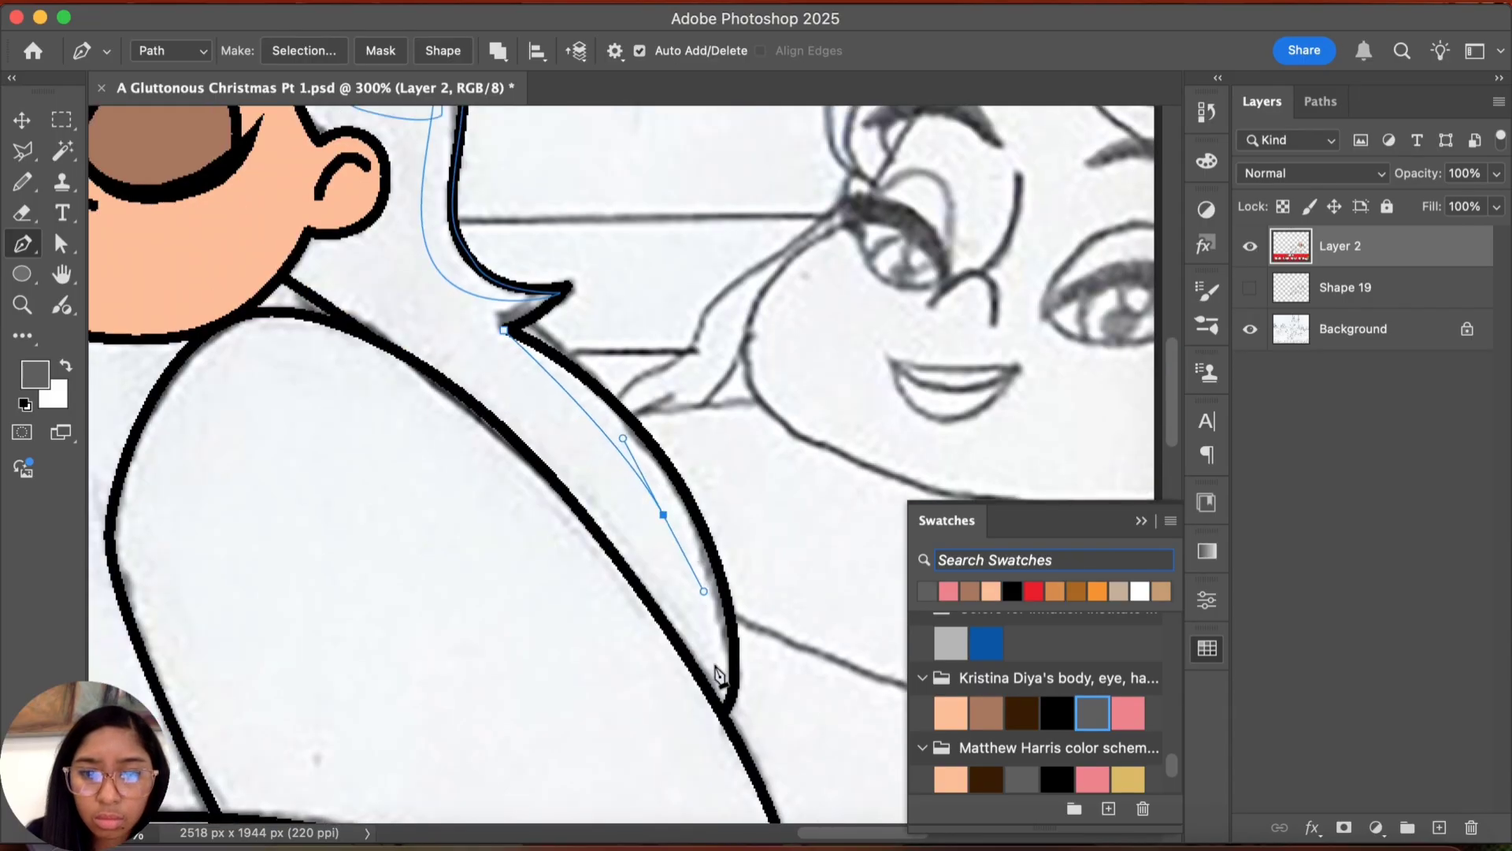
pyautogui.click(706, 692)
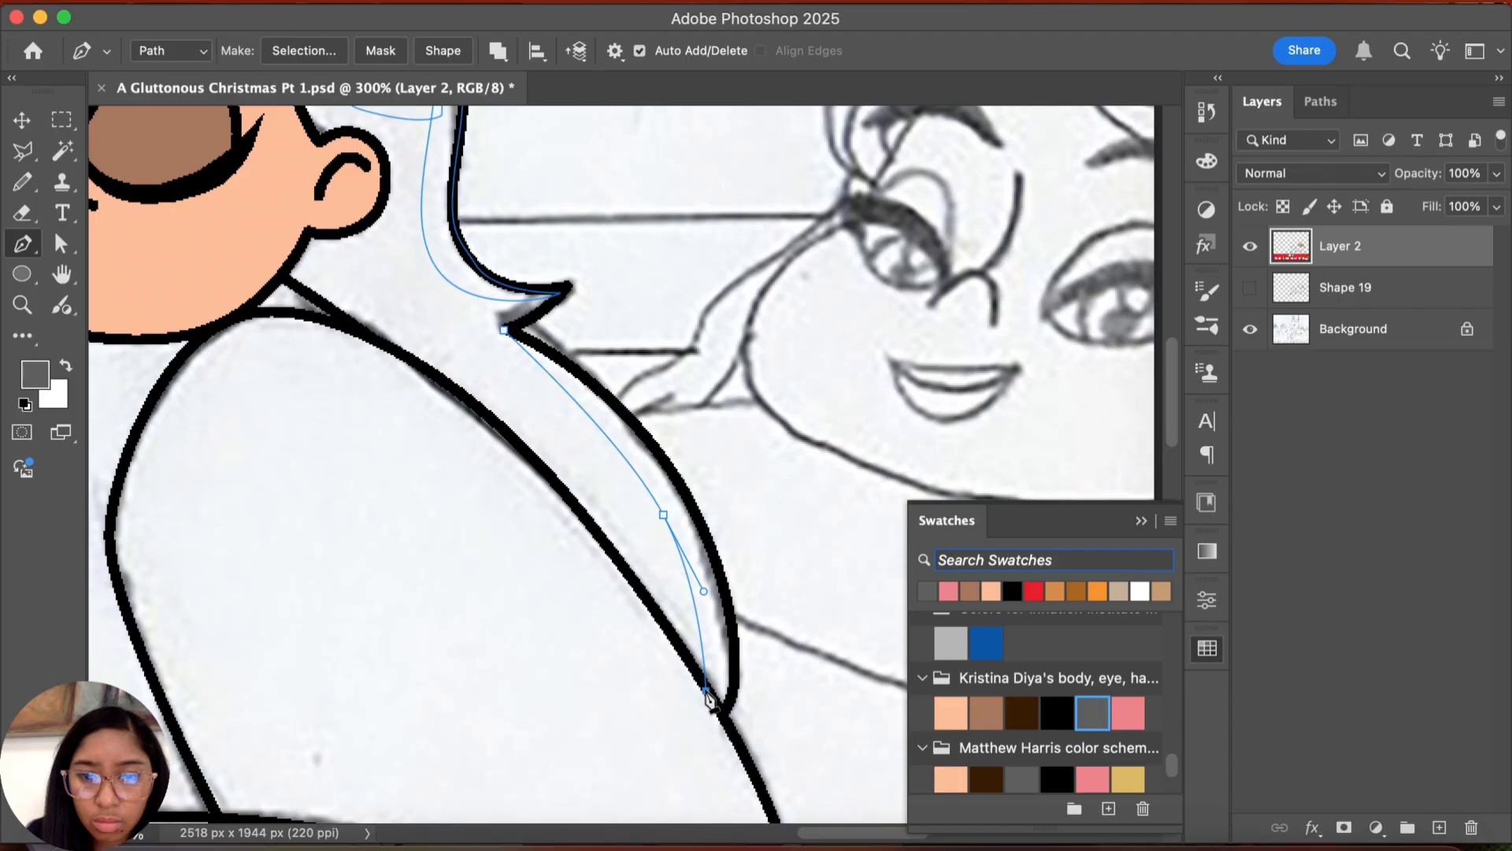
pyautogui.moveTo(707, 693); pyautogui.dragTo(701, 721)
pyautogui.keyDown('alt'); pyautogui.click(707, 692); pyautogui.keyUp('alt')
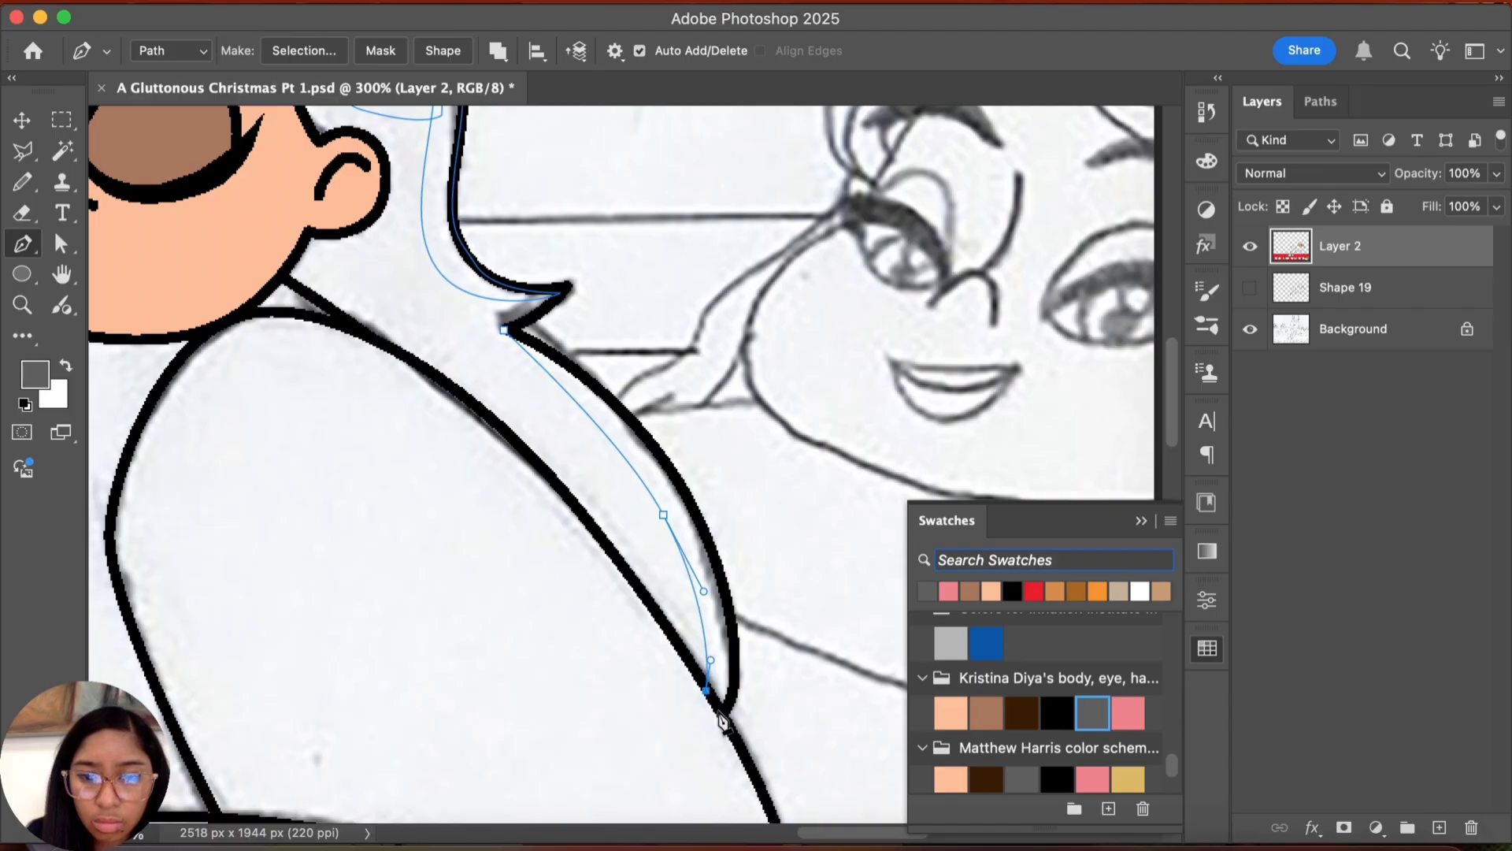
pyautogui.click(722, 712)
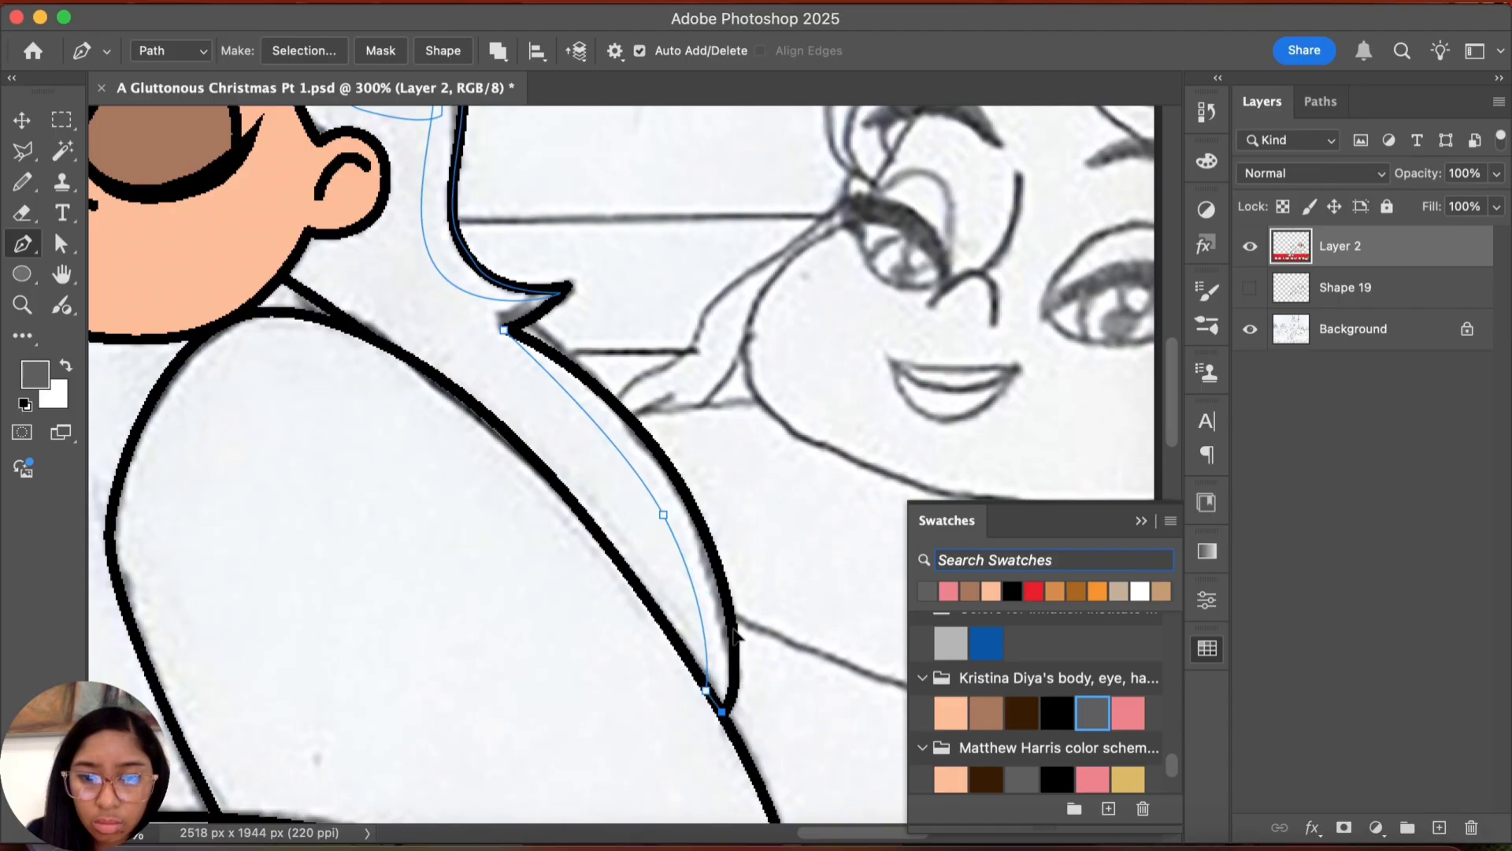
pyautogui.click(733, 633)
pyautogui.moveTo(734, 632); pyautogui.dragTo(737, 632)
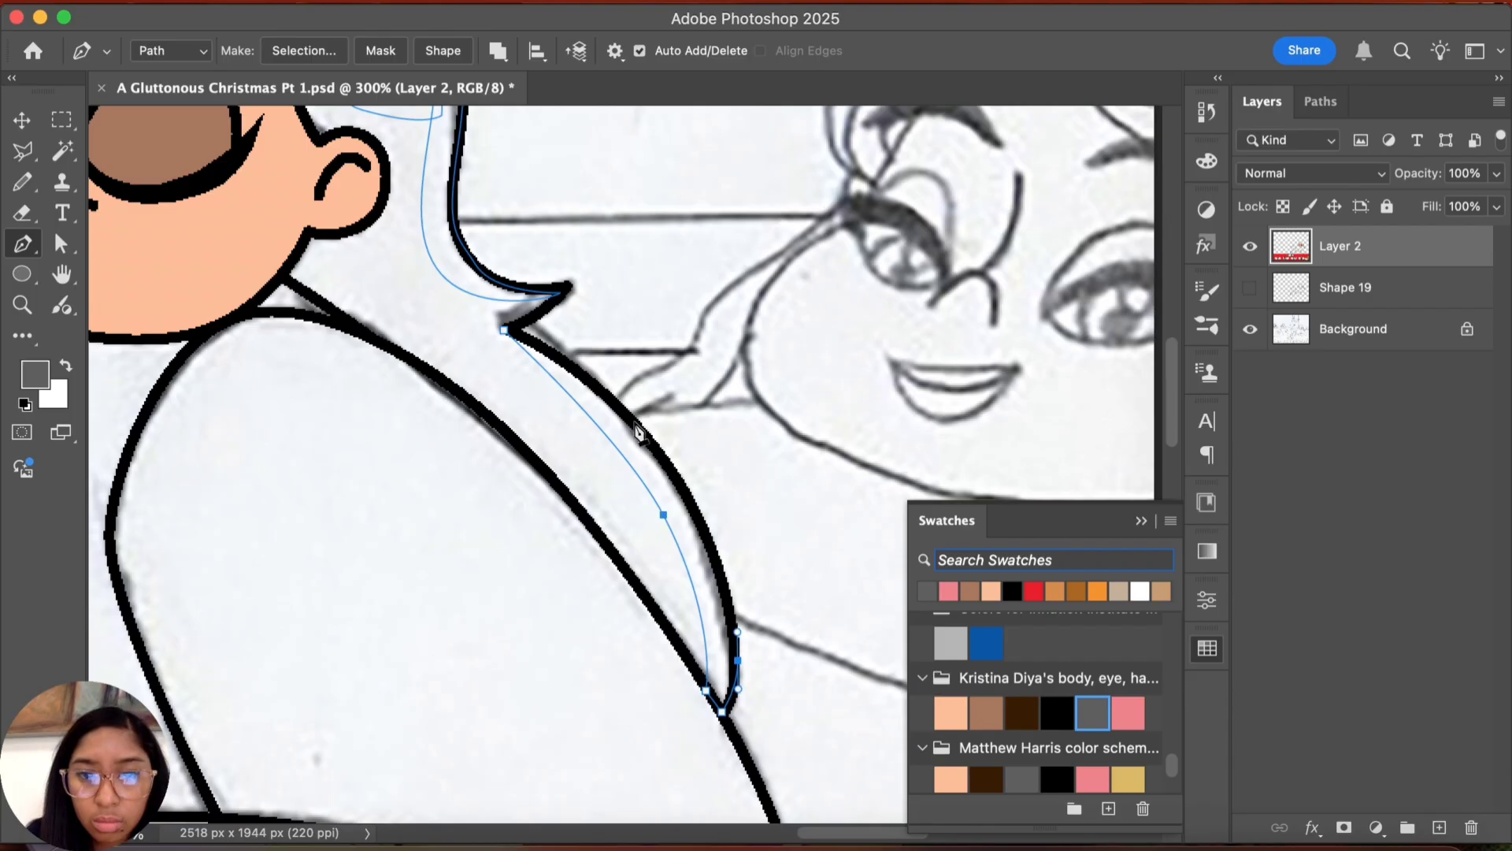
pyautogui.moveTo(635, 421); pyautogui.dragTo(724, 509)
pyautogui.press('super+z')
pyautogui.press('super+z')
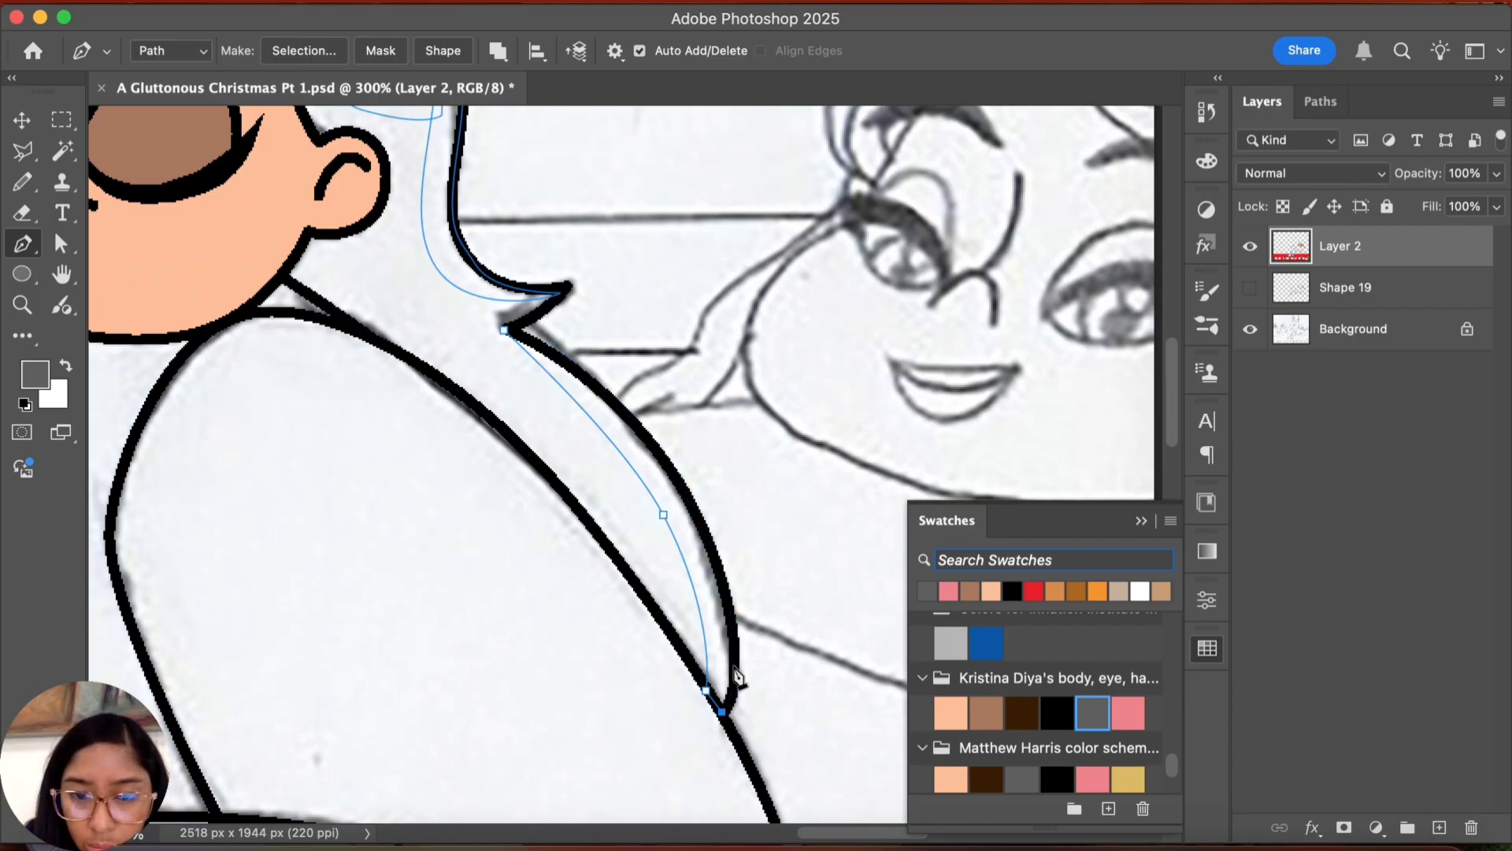
# Step: Trace the path up the lower lock's outer black outline, close it at the start point, and nudge the upper anchor onto the line
pyautogui.moveTo(735, 662); pyautogui.dragTo(734, 627)
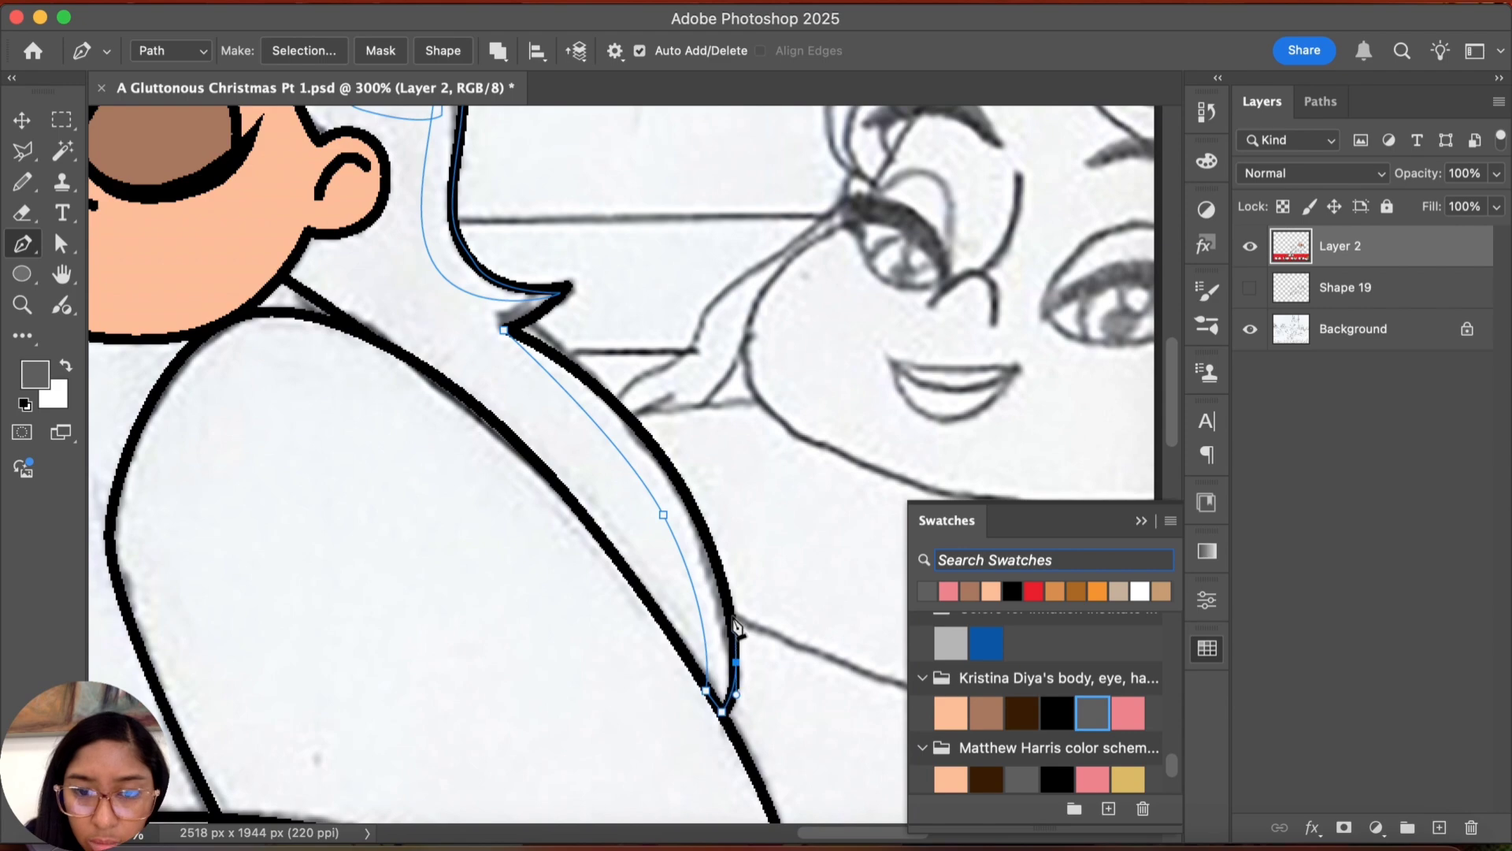
pyautogui.moveTo(698, 519); pyautogui.dragTo(678, 482)
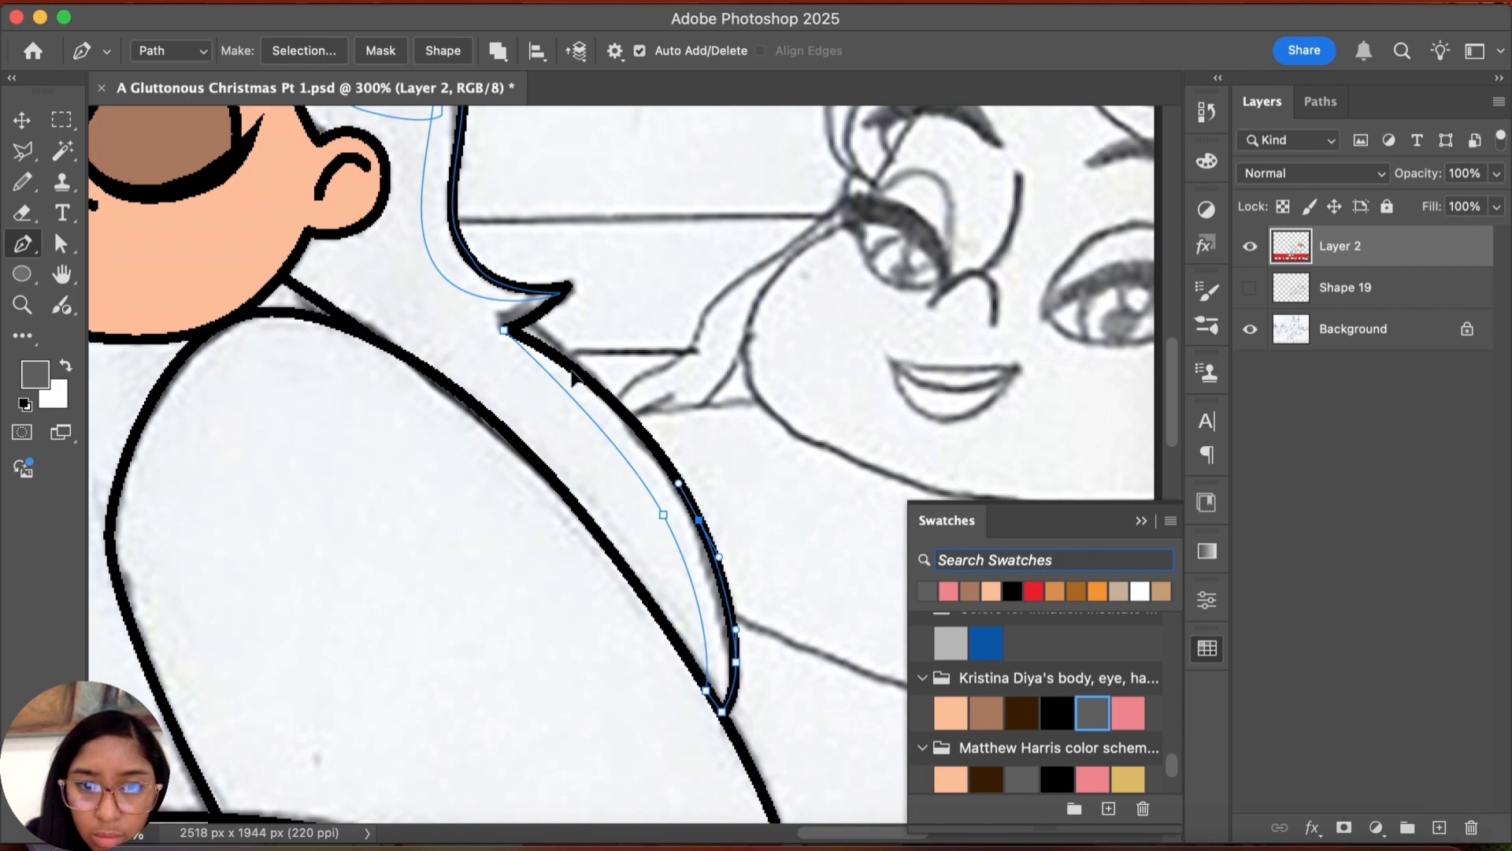
pyautogui.moveTo(580, 377); pyautogui.dragTo(520, 343)
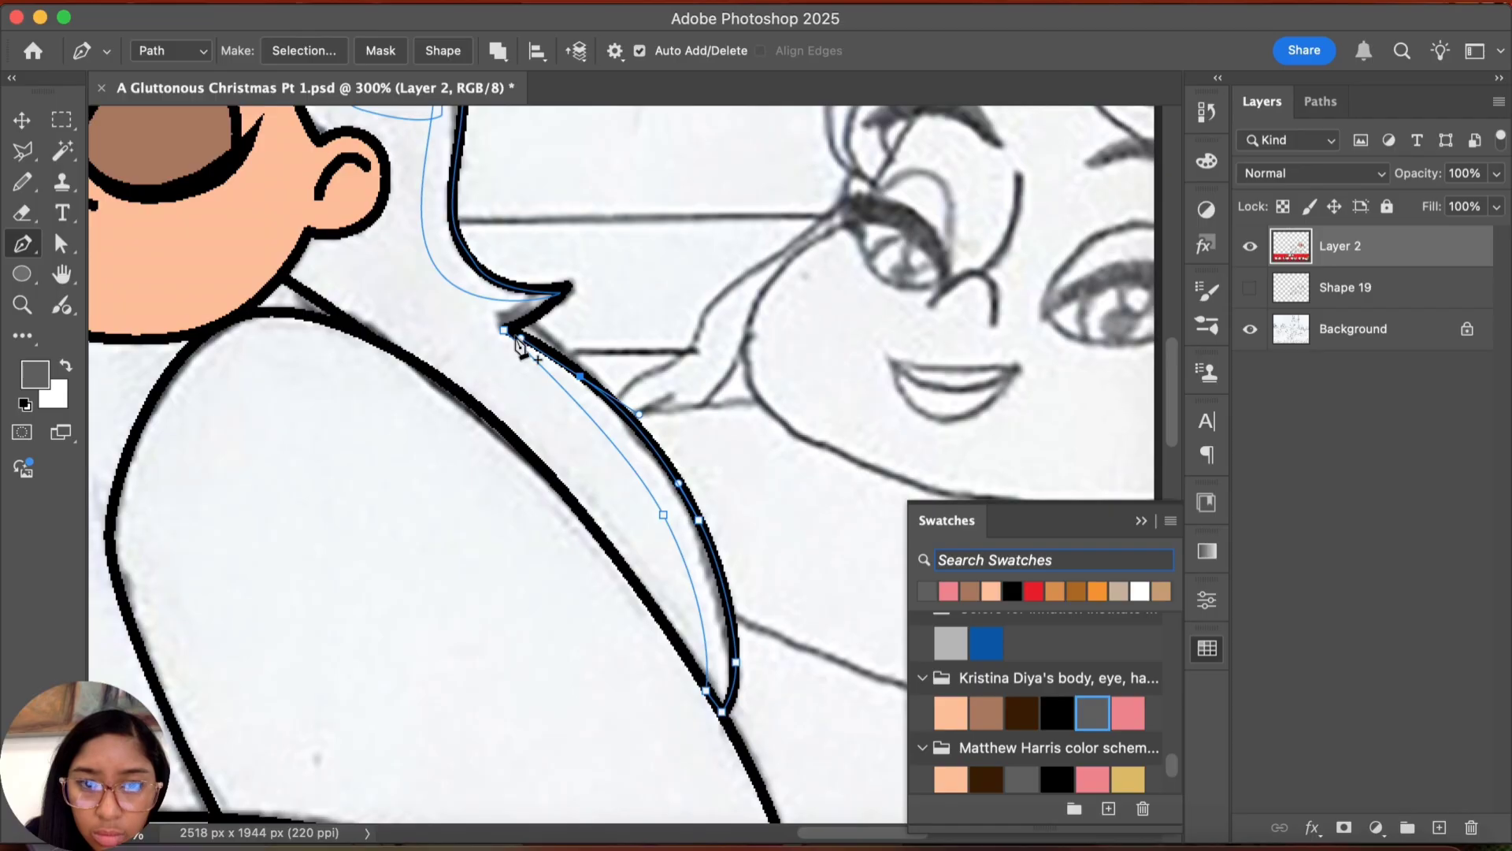
pyautogui.click(504, 329)
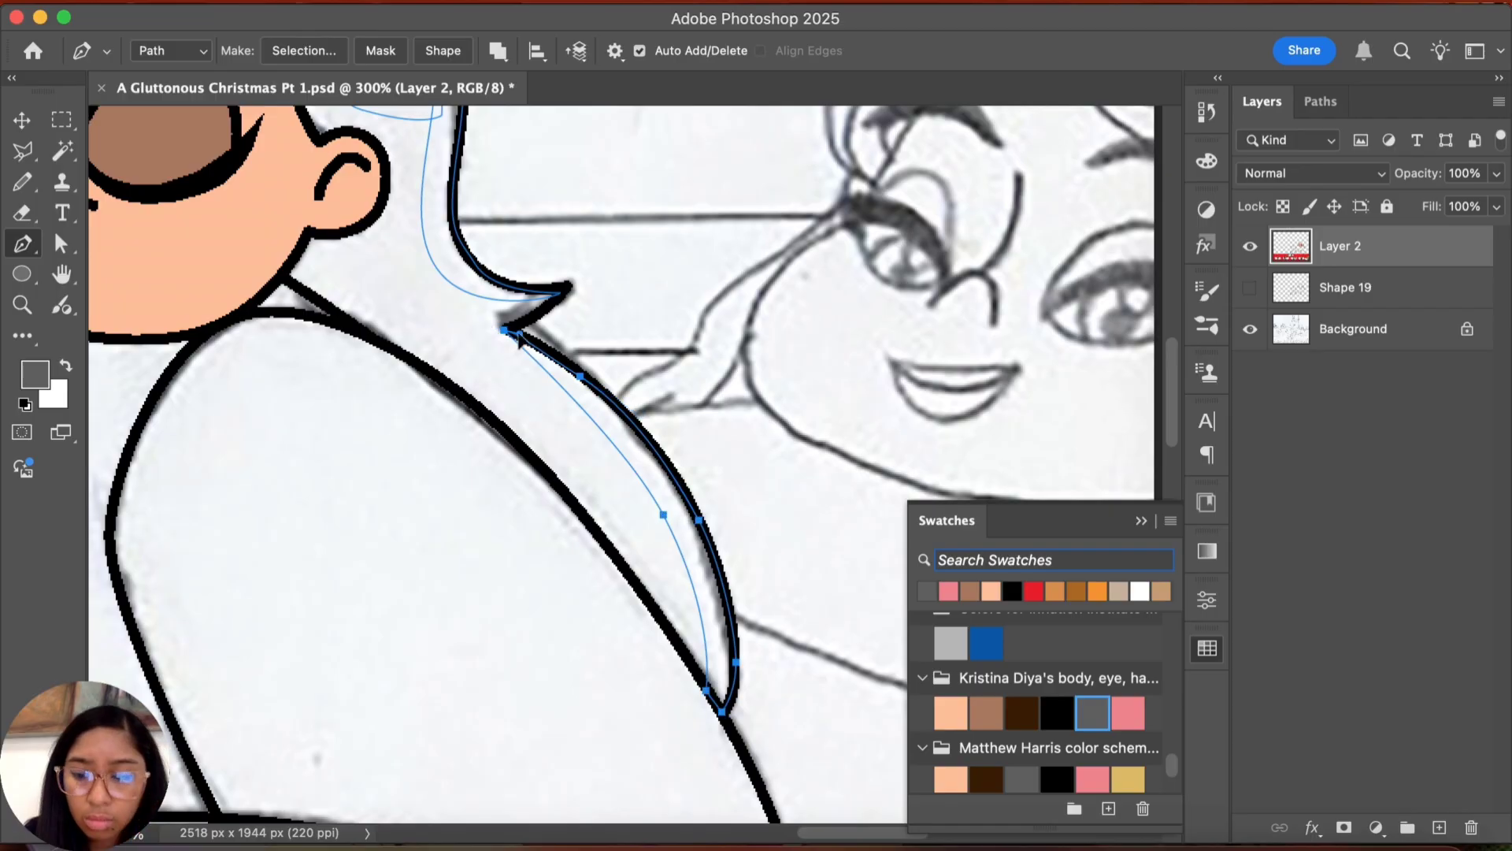
pyautogui.press('super+equal')
pyautogui.press('a')
pyautogui.moveTo(565, 348); pyautogui.dragTo(561, 341)
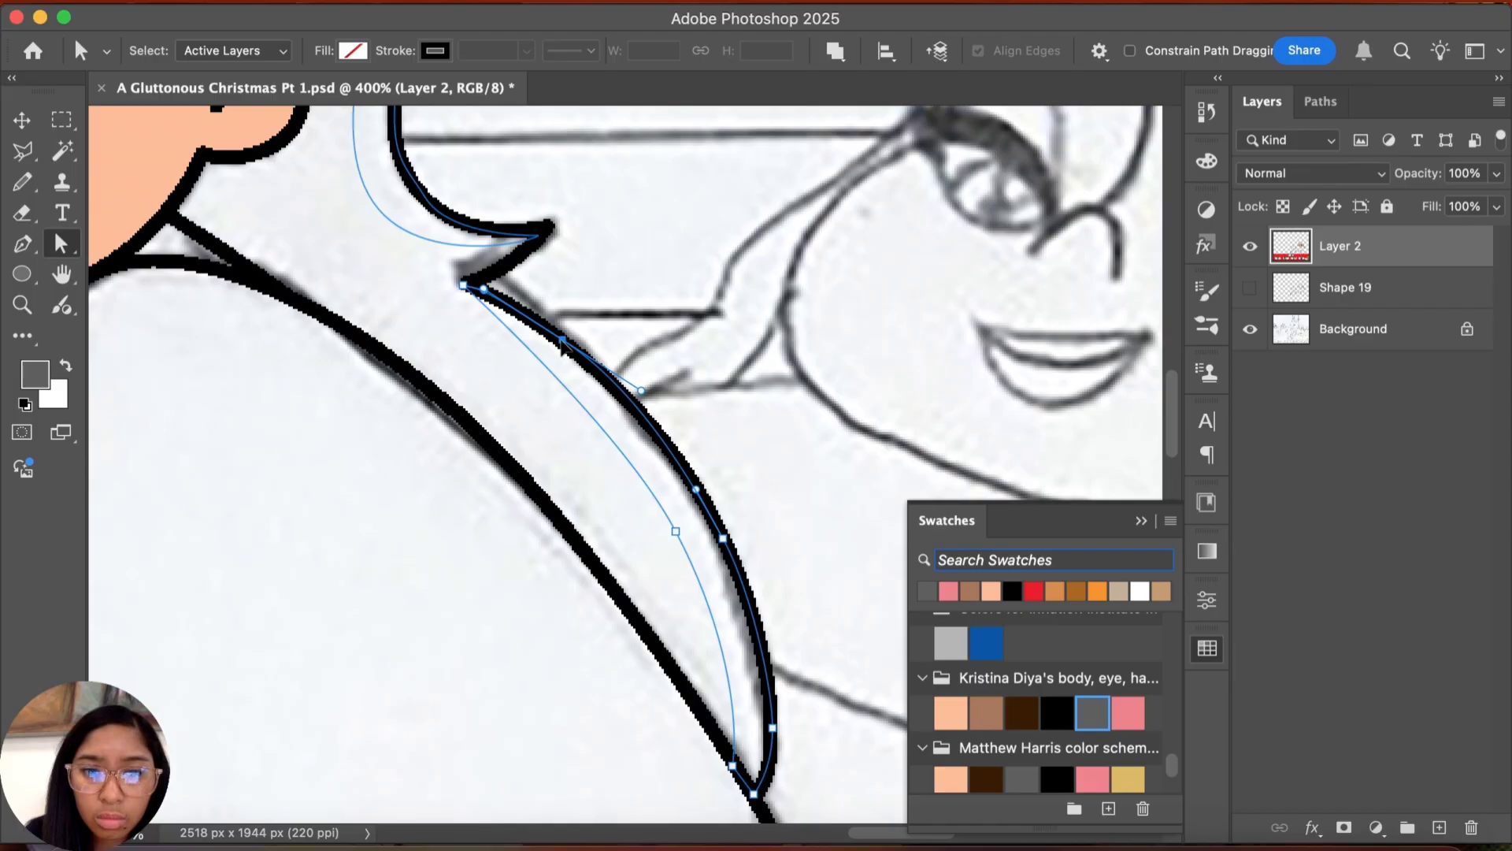
# Step: Convert all the hair shading paths into a new selection with a 0-pixel feather radius and no anti-aliasing
pyautogui.press('super+minus')
pyautogui.press('super+minus')
pyautogui.press('super+minus')
pyautogui.press('super+minus')
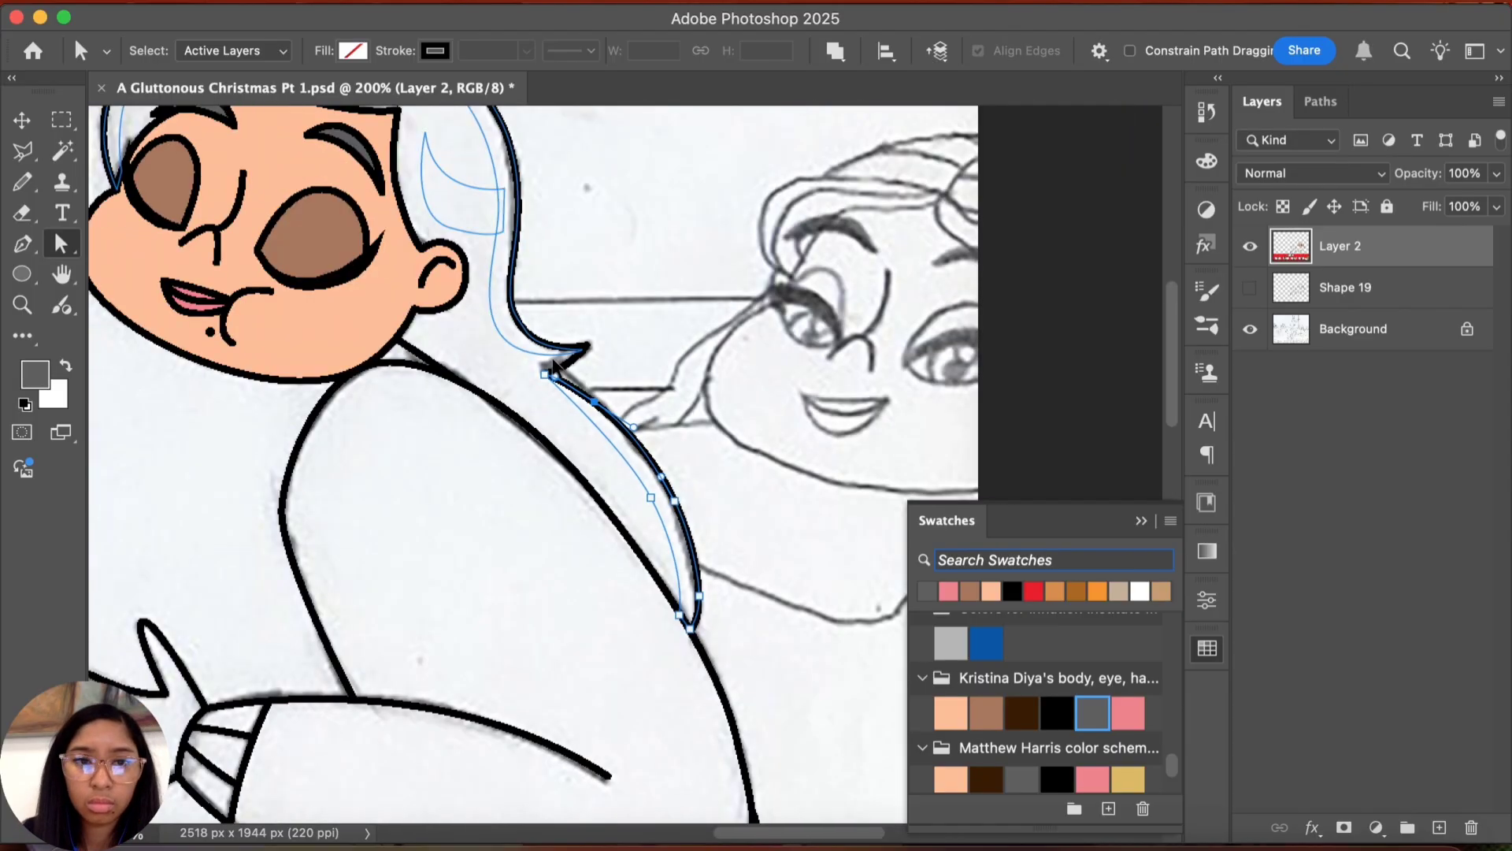
pyautogui.press('super+equal')
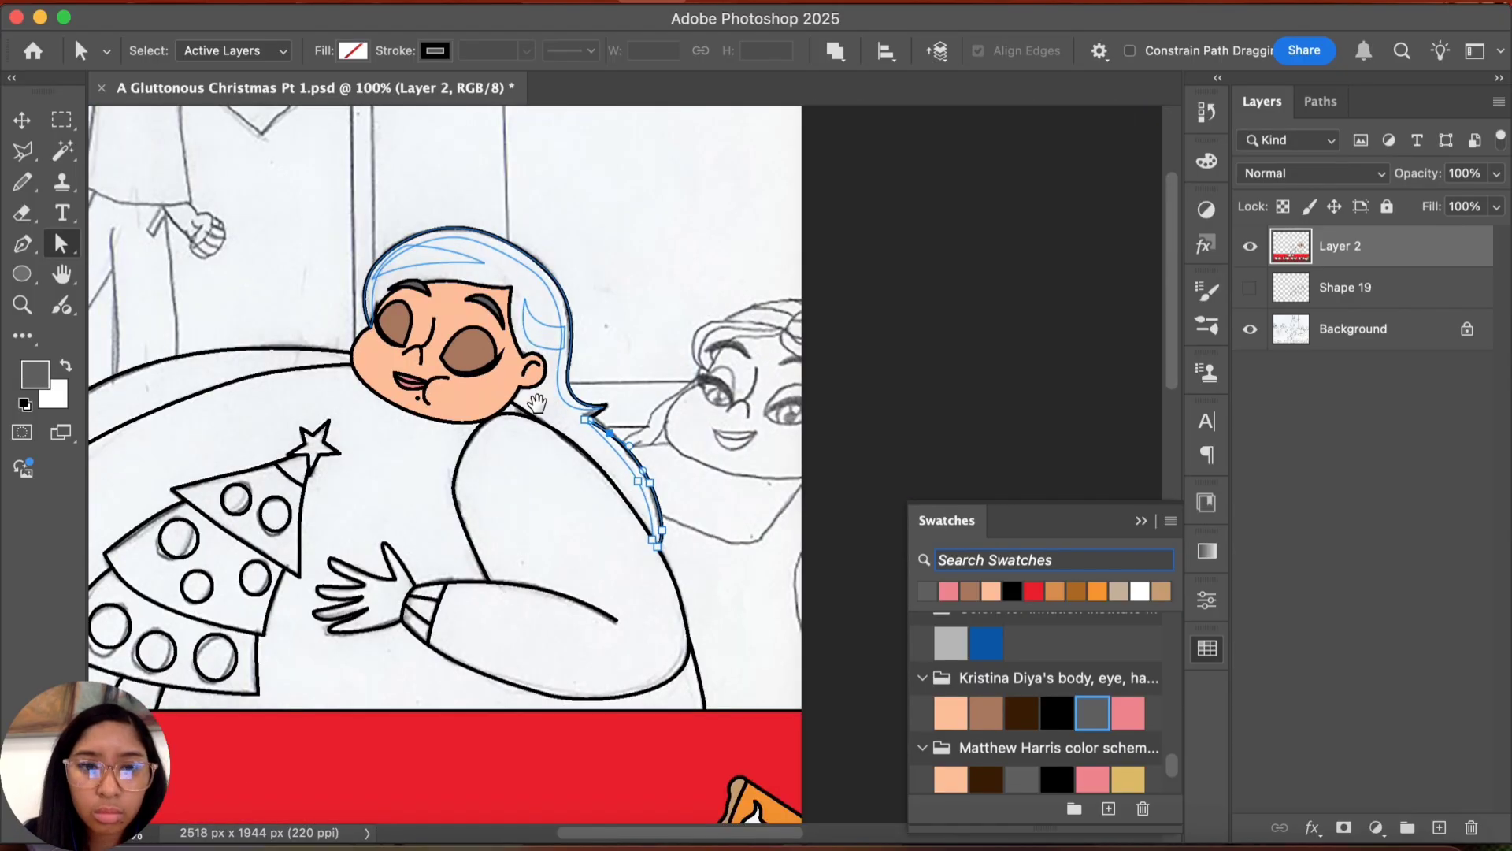
pyautogui.scroll(3, 876, 805)
pyautogui.rightClick(746, 604)
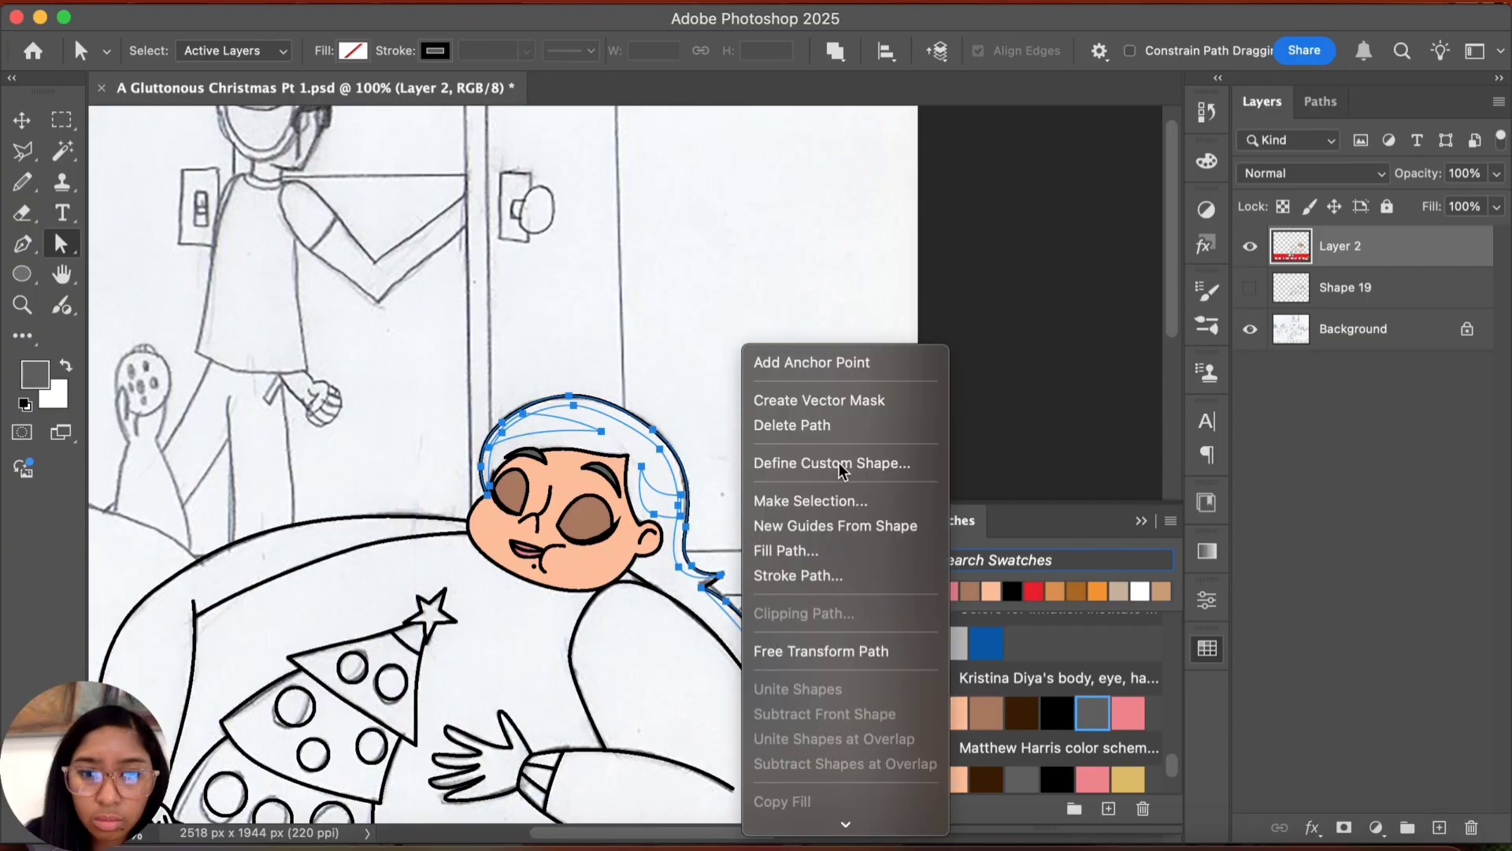
pyautogui.click(842, 500)
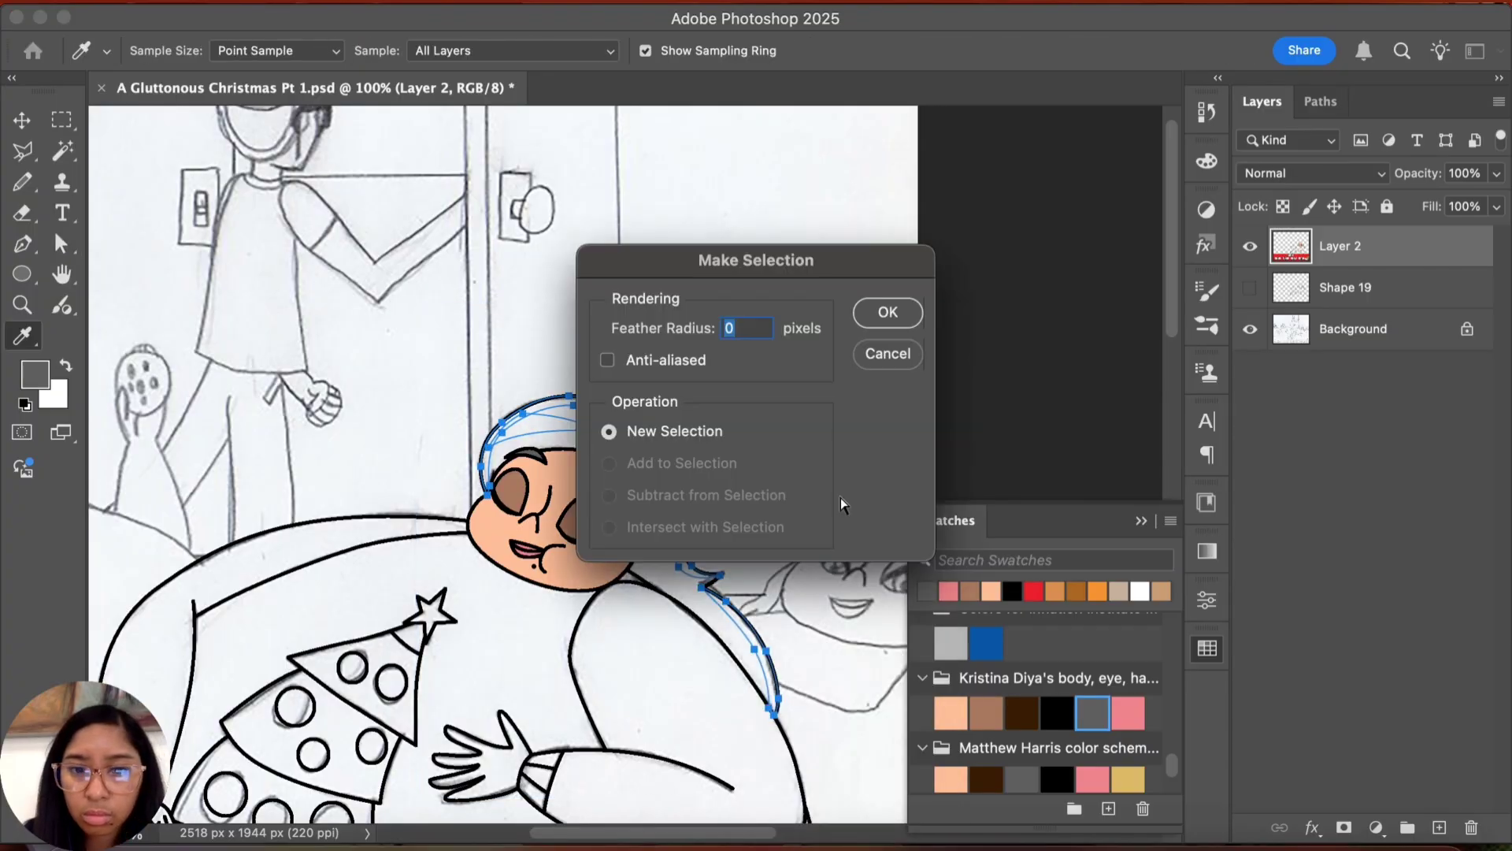
pyautogui.press('Return')
# Step: Fill the selected hair shading areas with the dark grey foreground colour using the Paint Bucket
pyautogui.press('super+equal')
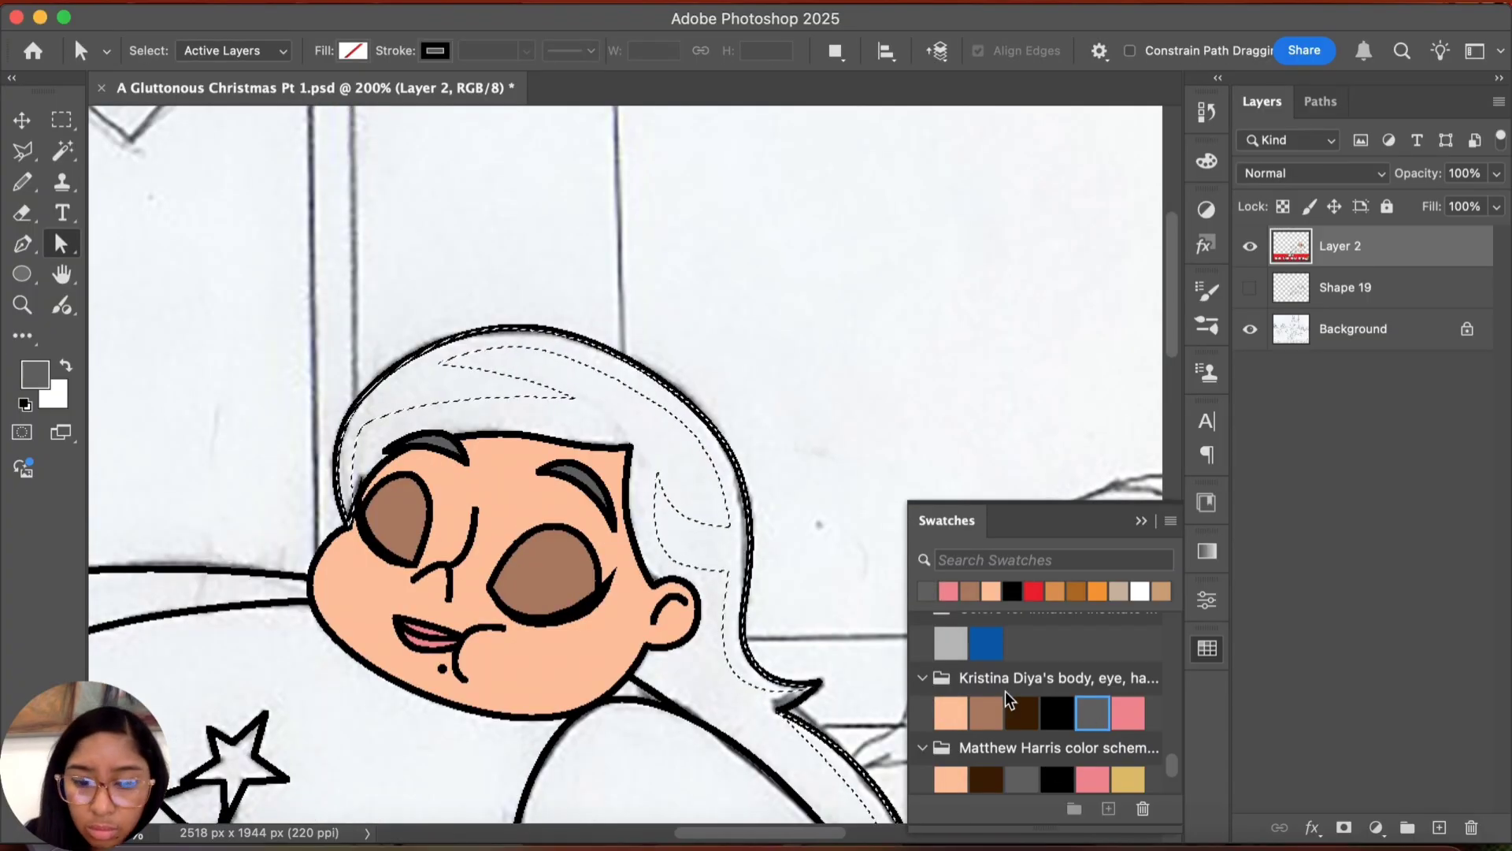
pyautogui.press('g')
pyautogui.click(666, 410)
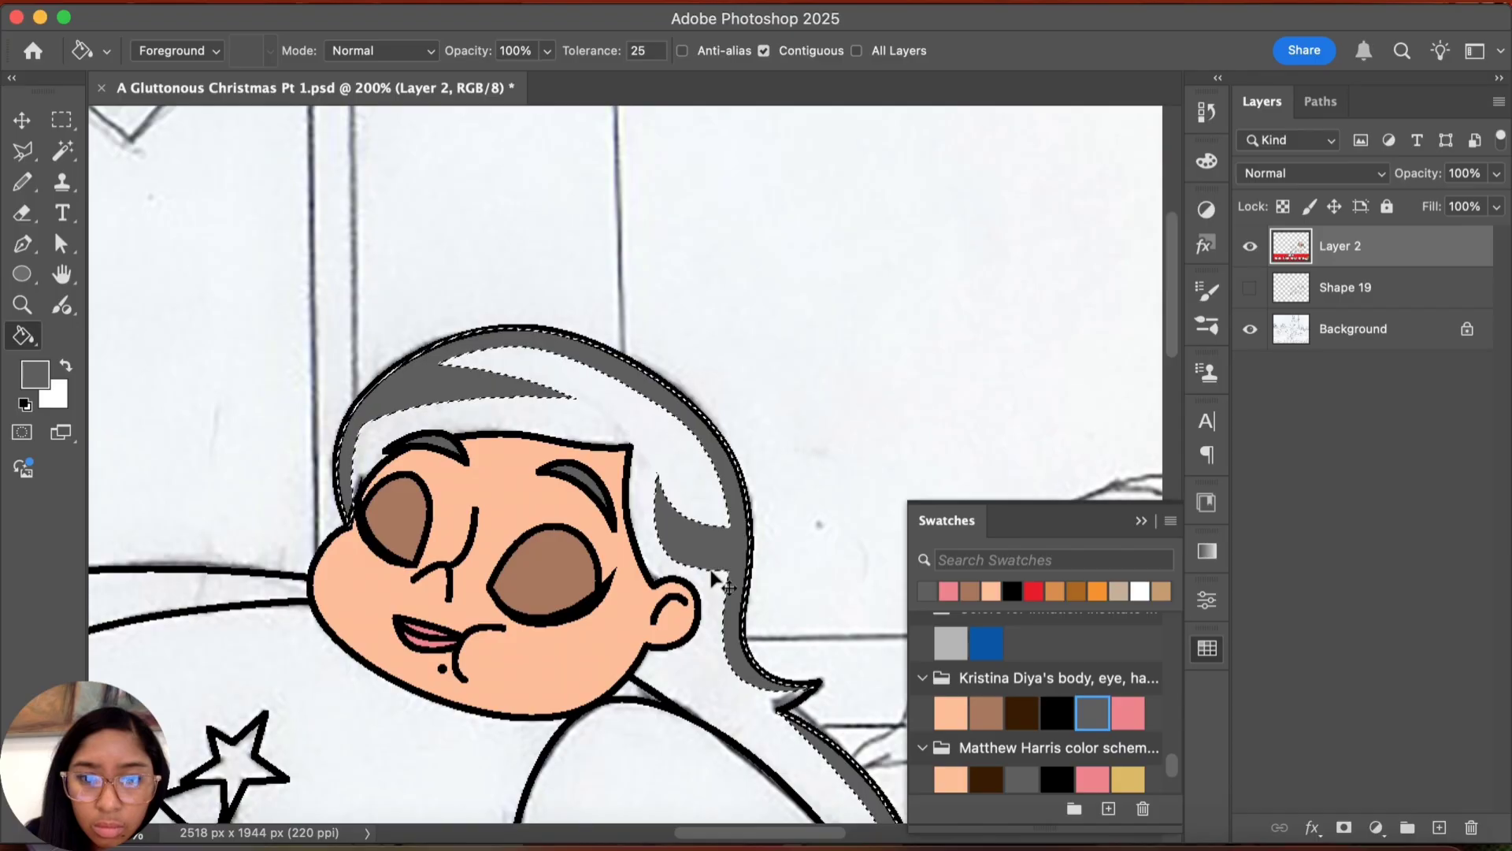
# Step: Deselect the shading areas and fill the remaining hair with the black swatch
pyautogui.press('super+d')
pyautogui.click(1057, 713)
pyautogui.click(768, 744)
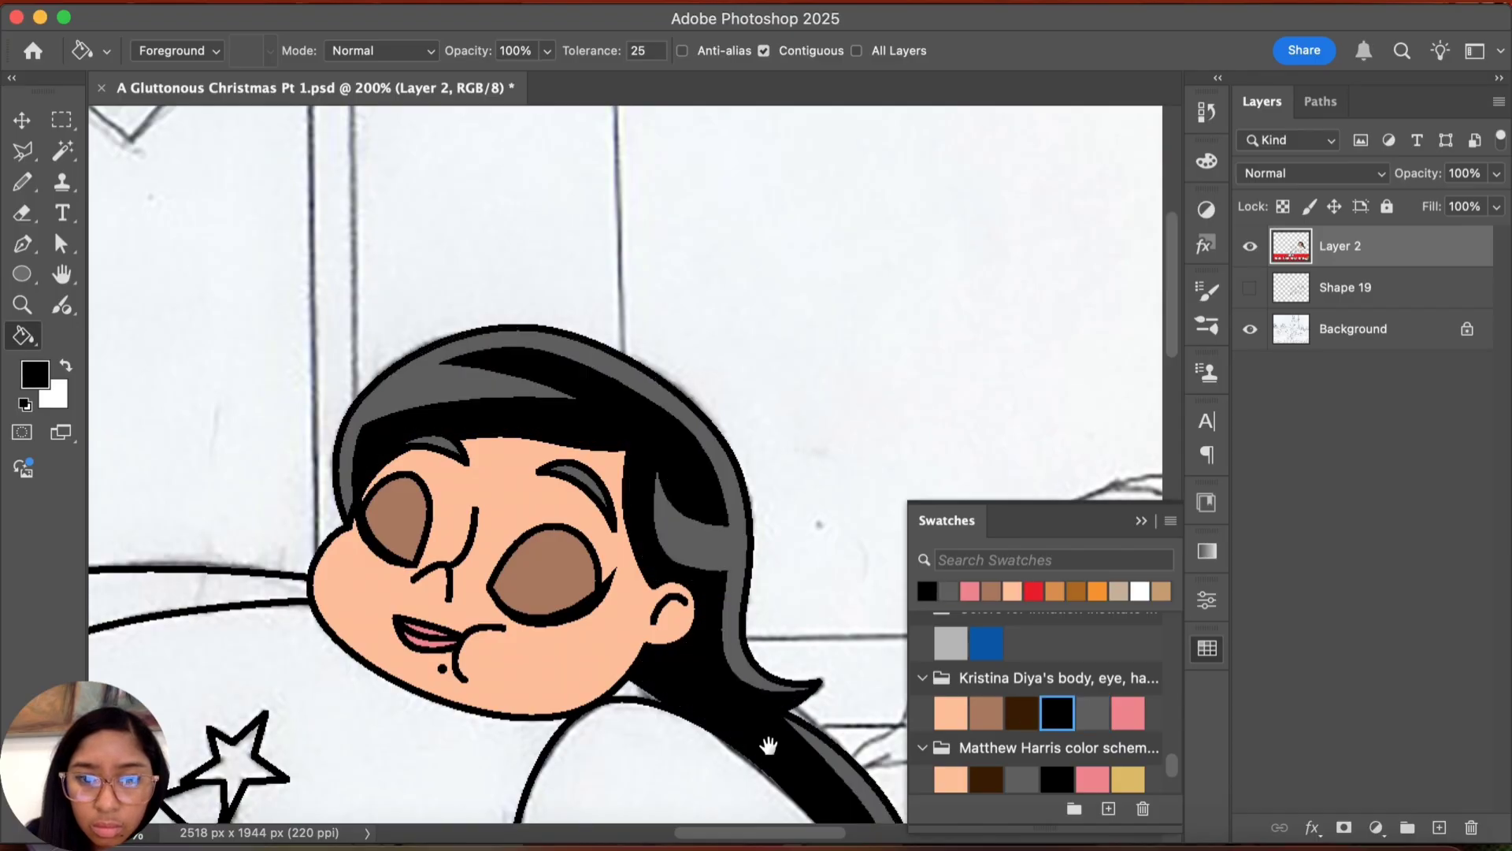
# Step: Sample the skin tone from the face and fill the hand at the end of the bent arm with it
pyautogui.moveTo(760, 690)
pyautogui.mouseDown()
pyautogui.moveTo(643, 351)
pyautogui.moveTo(675, 371)
pyautogui.mouseUp()
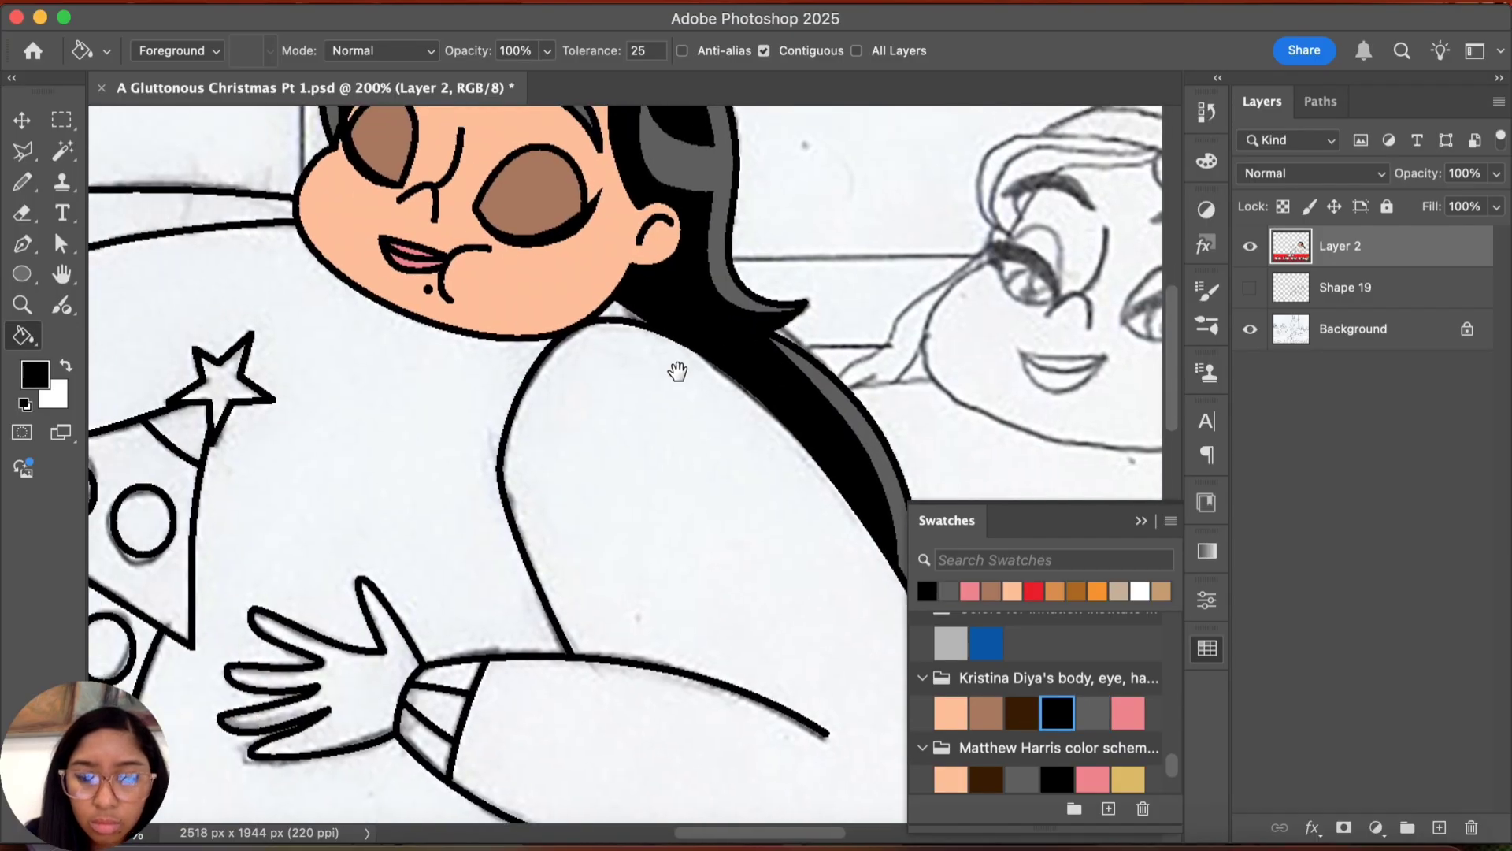
pyautogui.press('i')
pyautogui.click(530, 311)
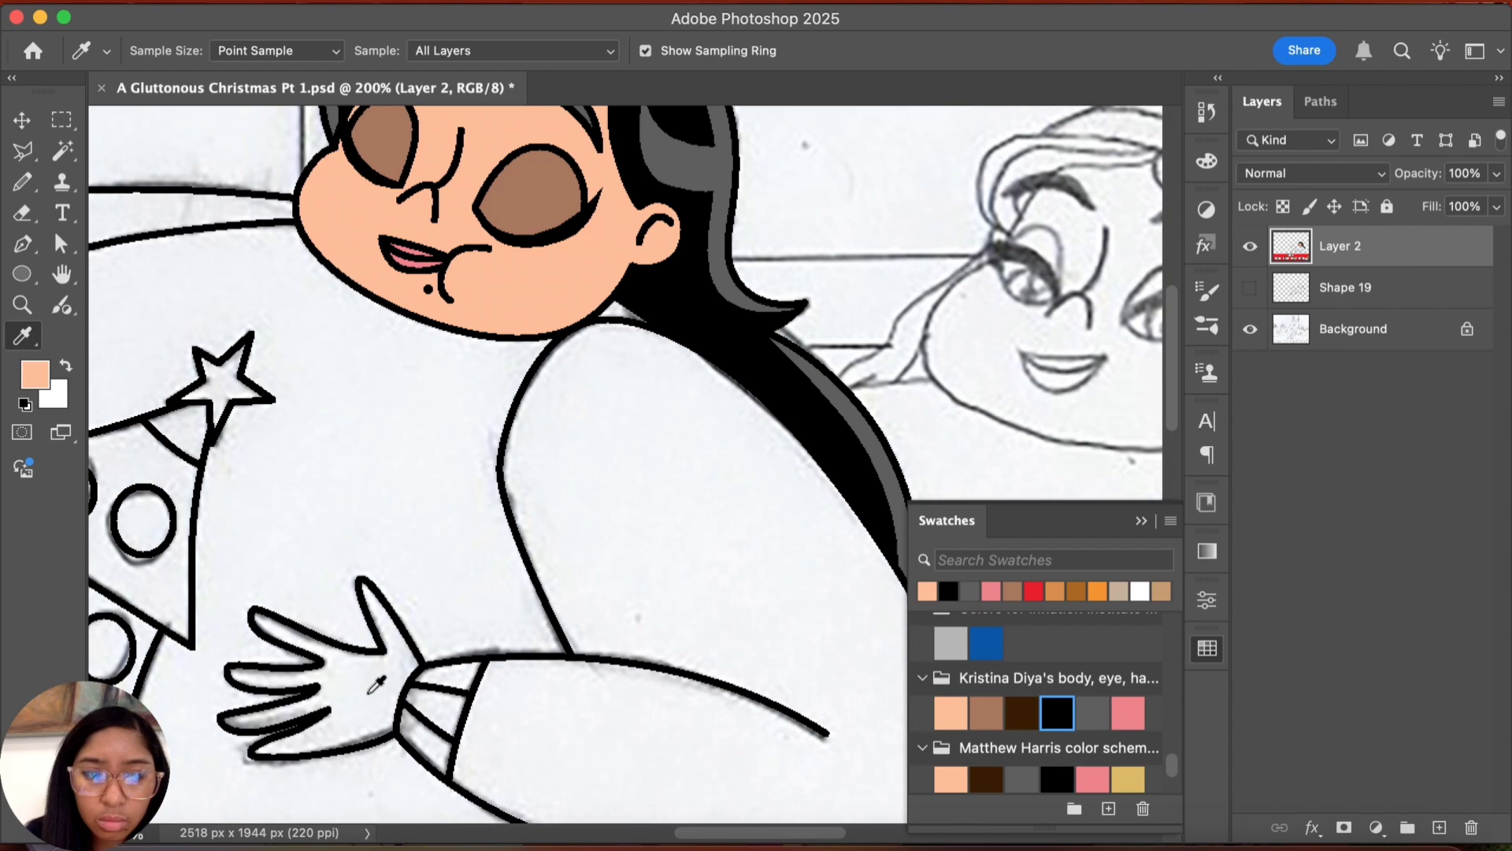
pyautogui.press('f')
pyautogui.press('g')
pyautogui.press('f')
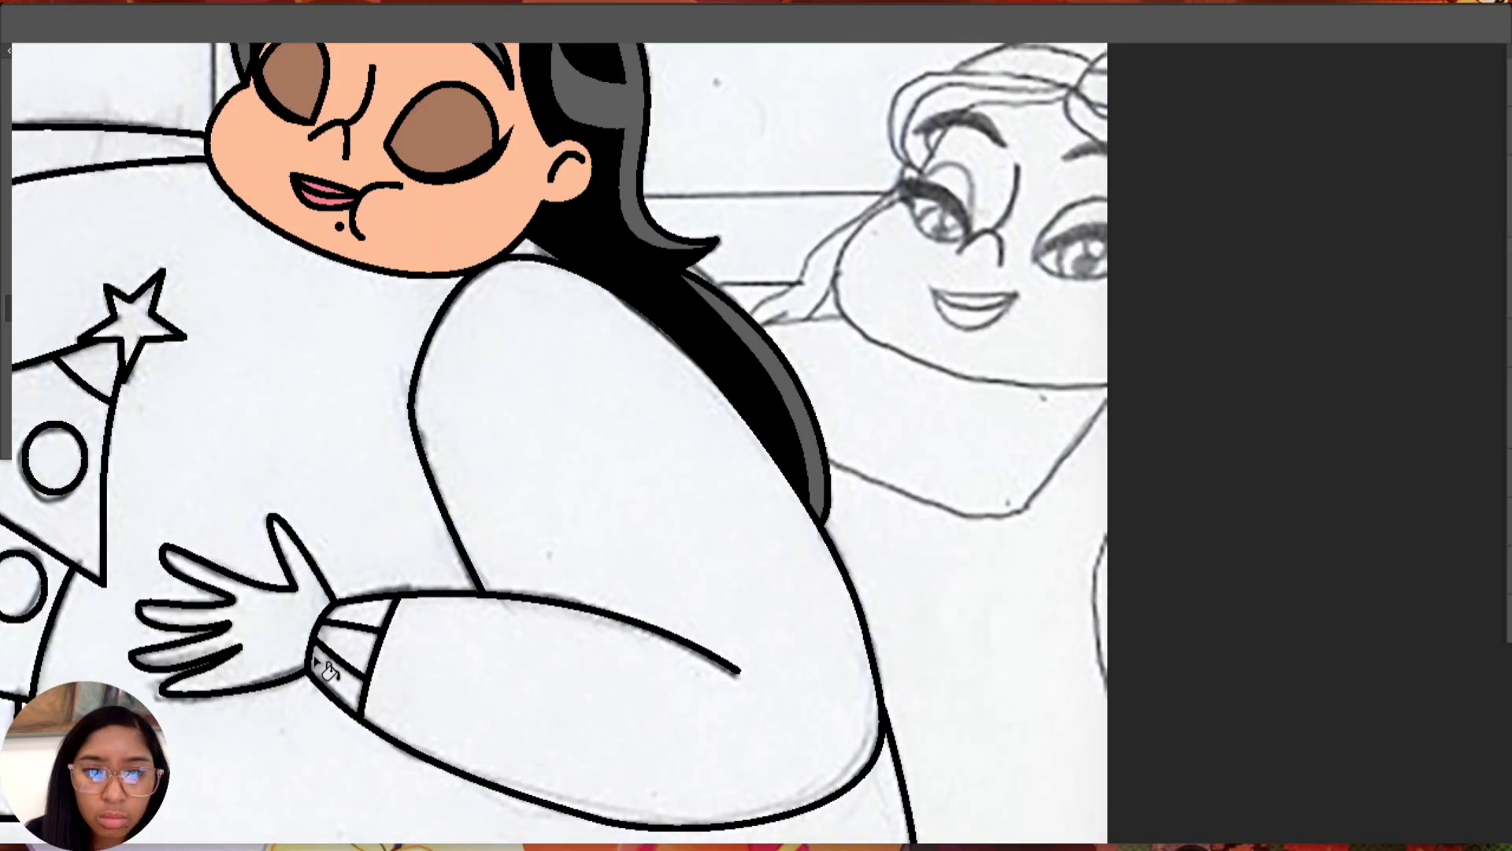
pyautogui.press('f')
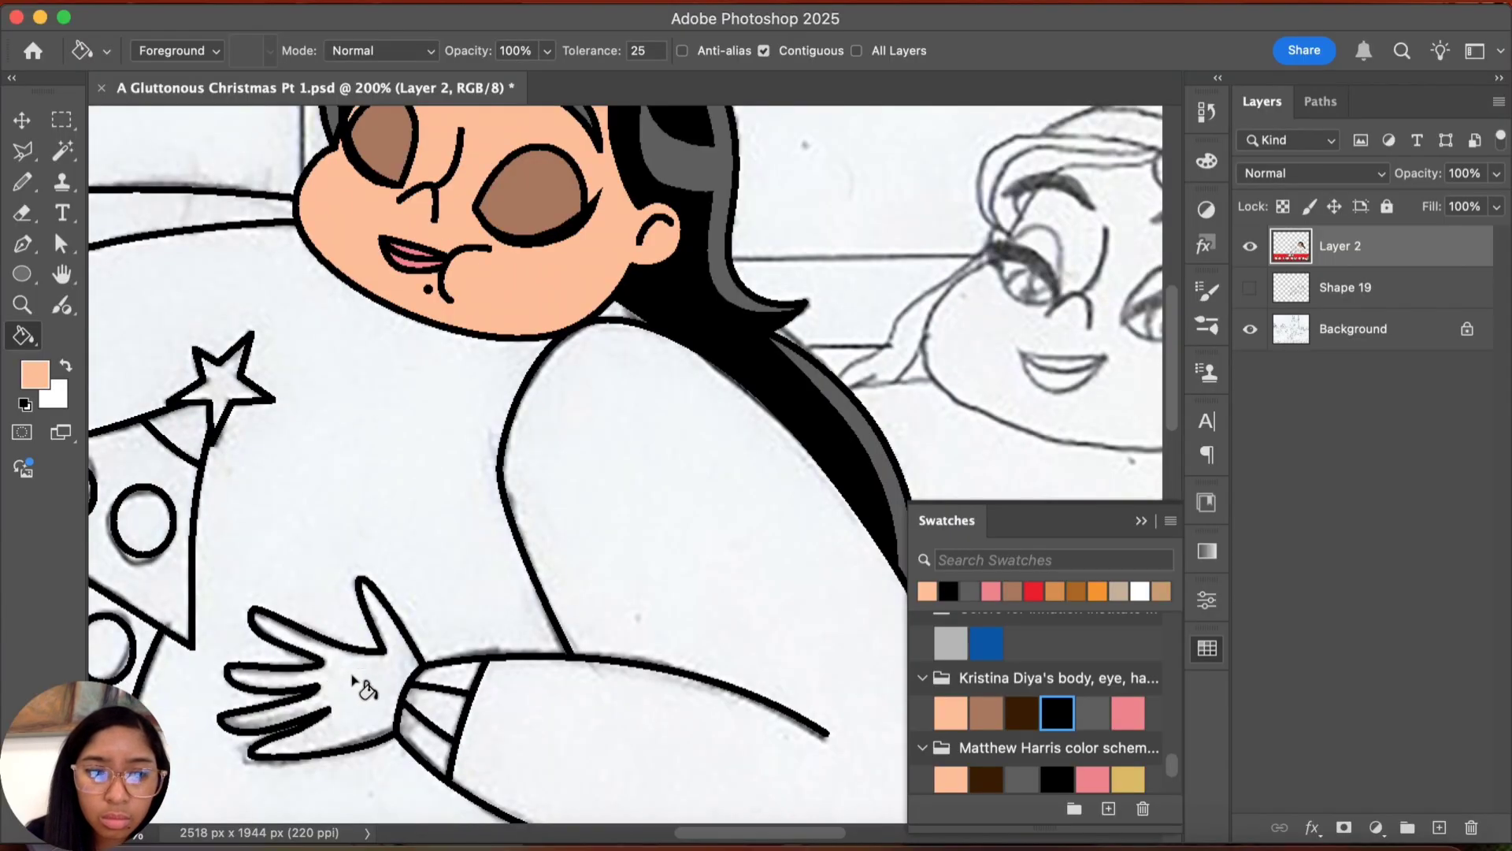
pyautogui.click(364, 689)
# Step: Fill the hand of the hanging arm beside the Christmas tree with the current skin tone
pyautogui.hscroll(-10, 355, 670)
pyautogui.scroll(-3, 354, 669)
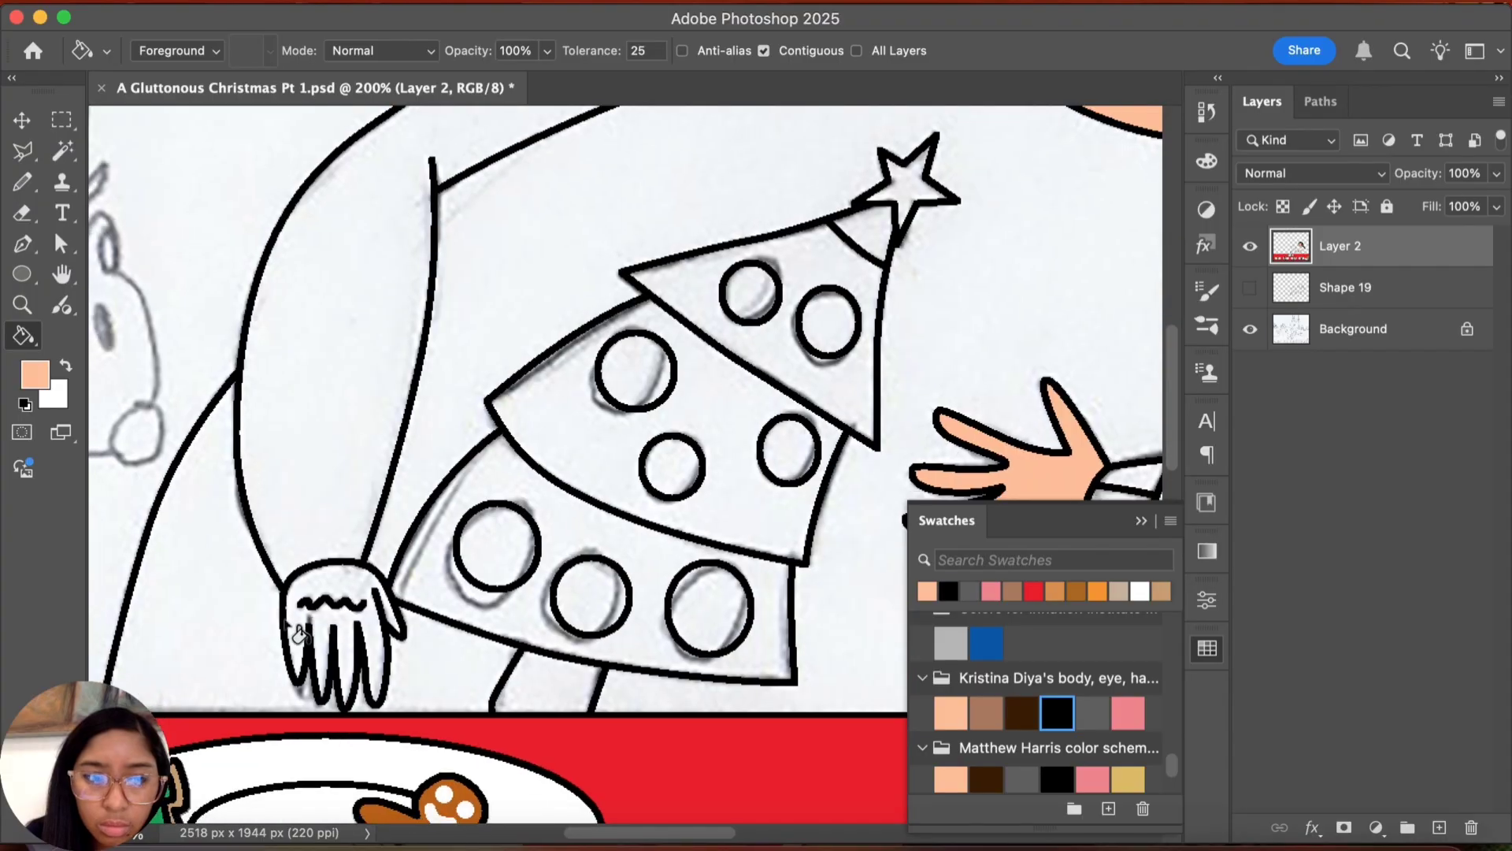
pyautogui.click(346, 594)
# Step: Fill the Christmas tree's trunk with a dark brown swatch from the Pale group
pyautogui.scroll(-3, 1055, 764)
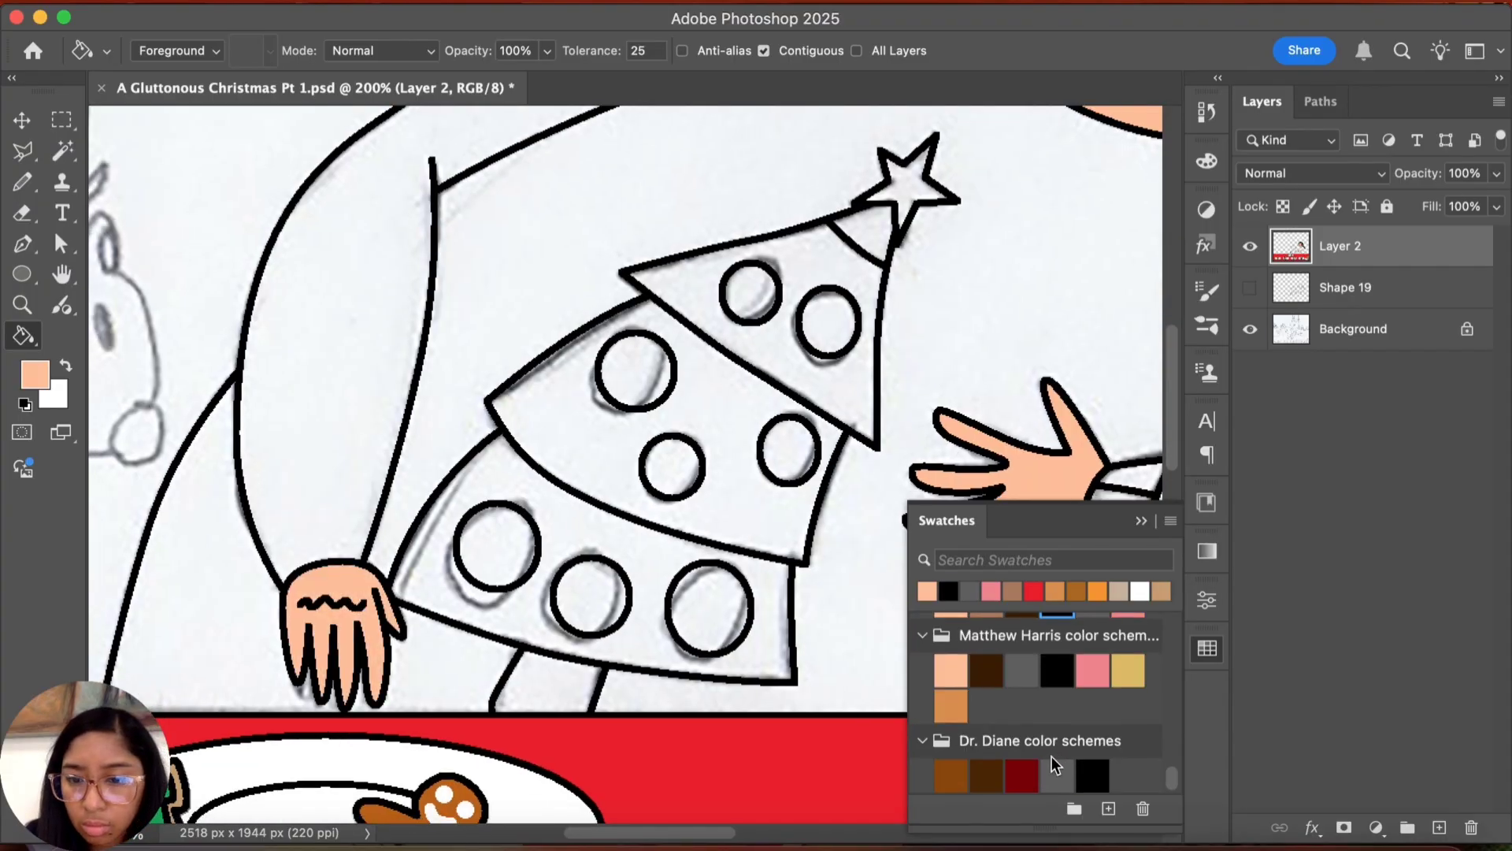
pyautogui.scroll(-5, 992, 772)
pyautogui.click(1057, 686)
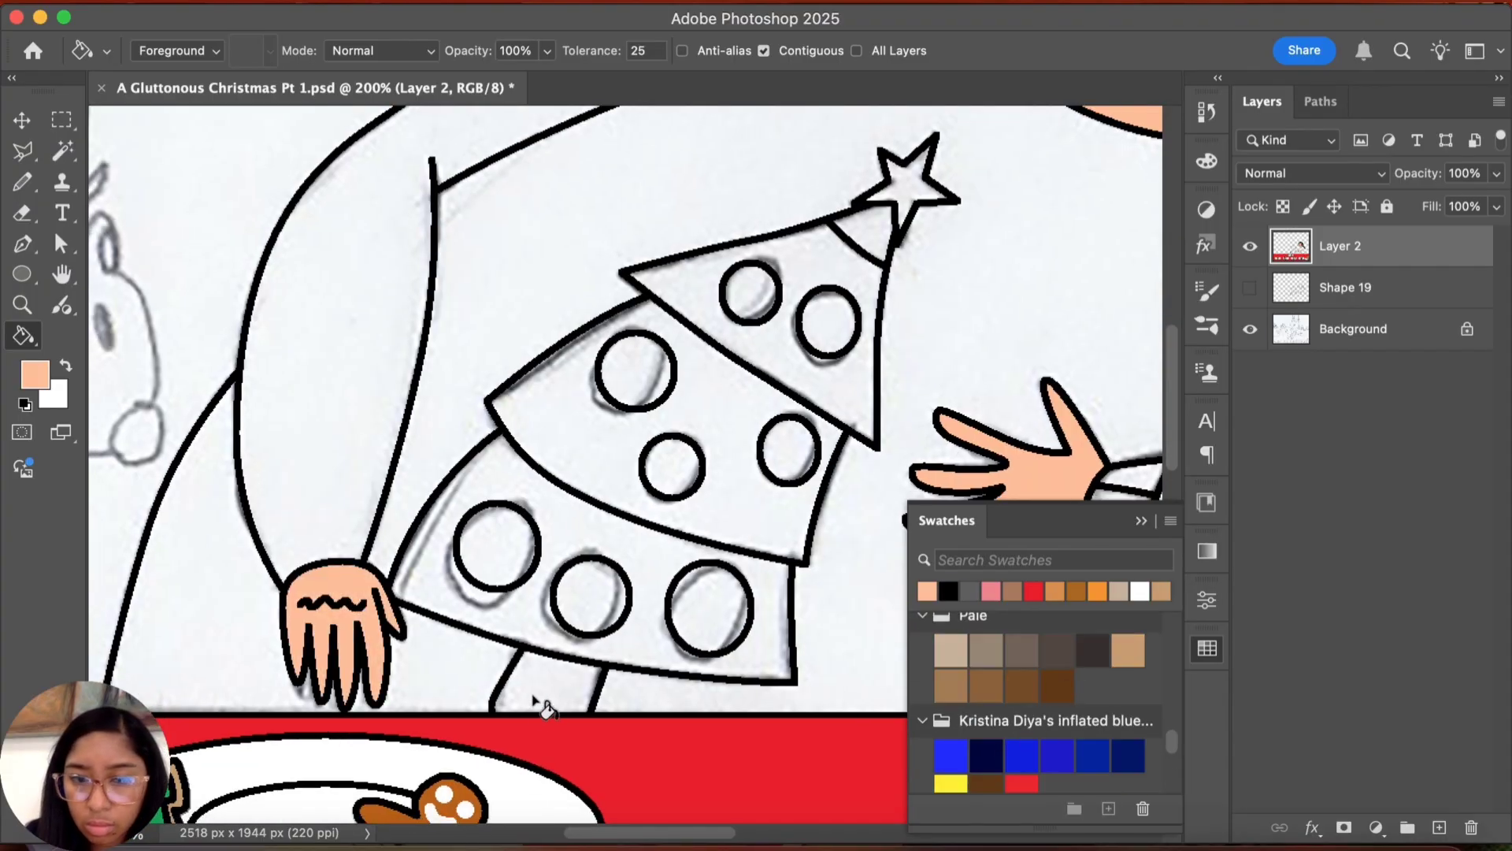
pyautogui.click(544, 689)
# Step: Fill the middle tier's upper-left ornament with red and the small ornament below it with yellow
pyautogui.scroll(4, 1014, 706)
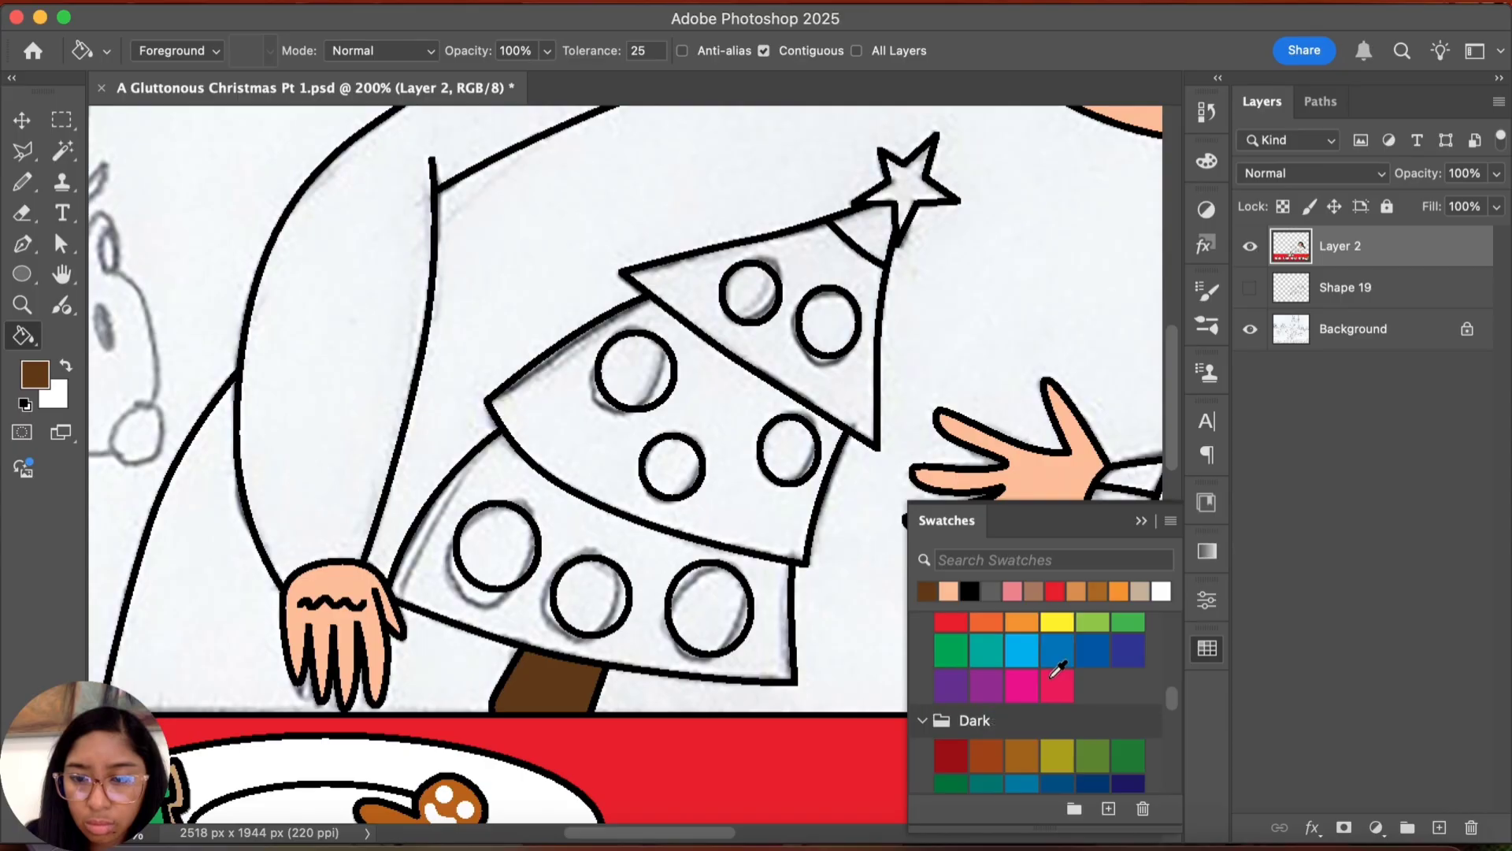
pyautogui.click(951, 624)
pyautogui.click(642, 382)
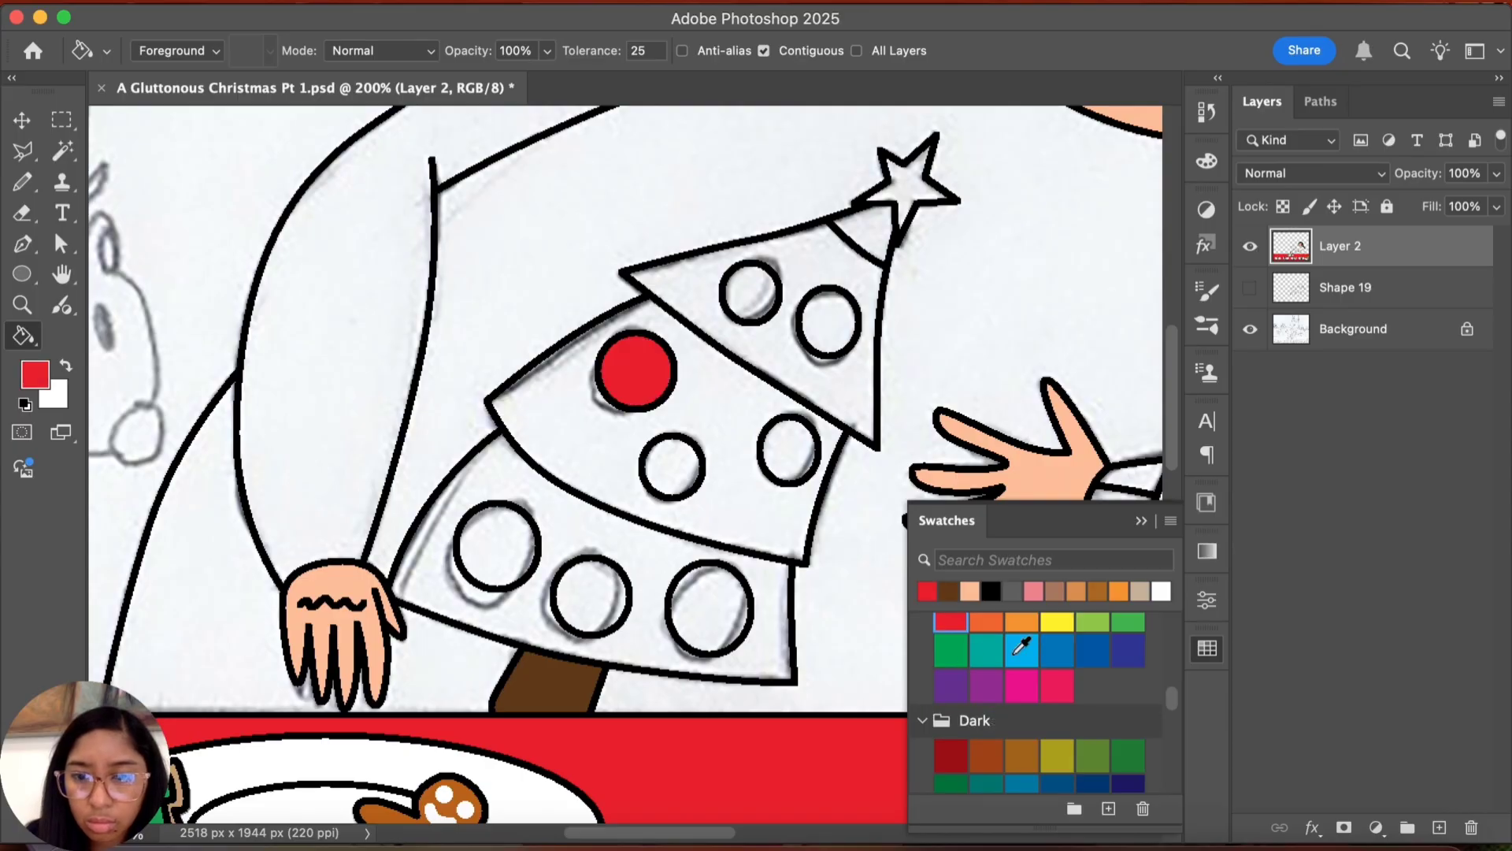
pyautogui.click(1057, 622)
pyautogui.click(677, 473)
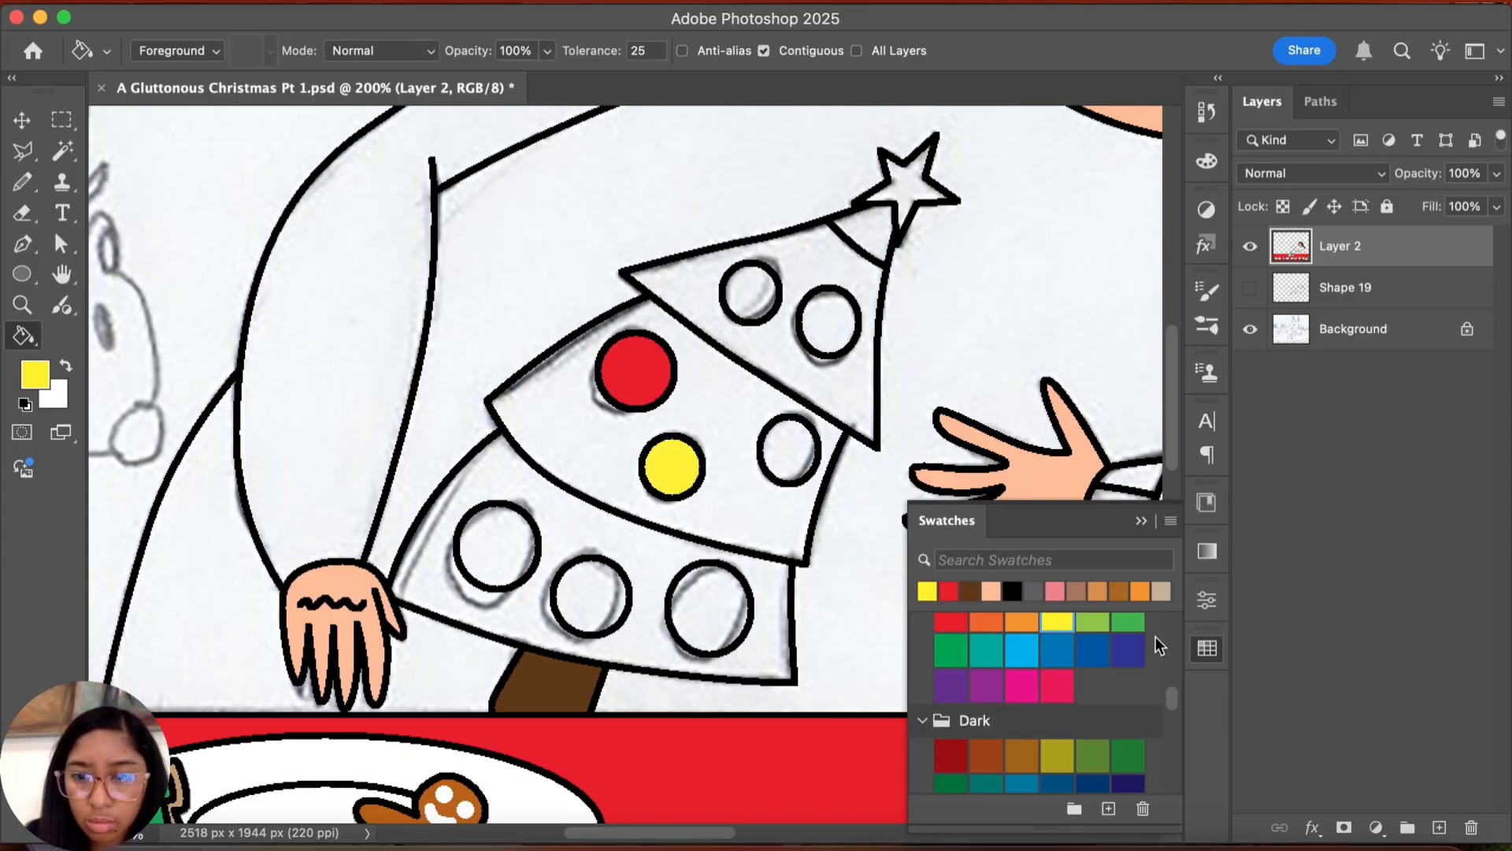
# Step: Fill all three tiers of the Christmas tree around the ornaments with the green swatch
pyautogui.click(1128, 622)
pyautogui.click(784, 585)
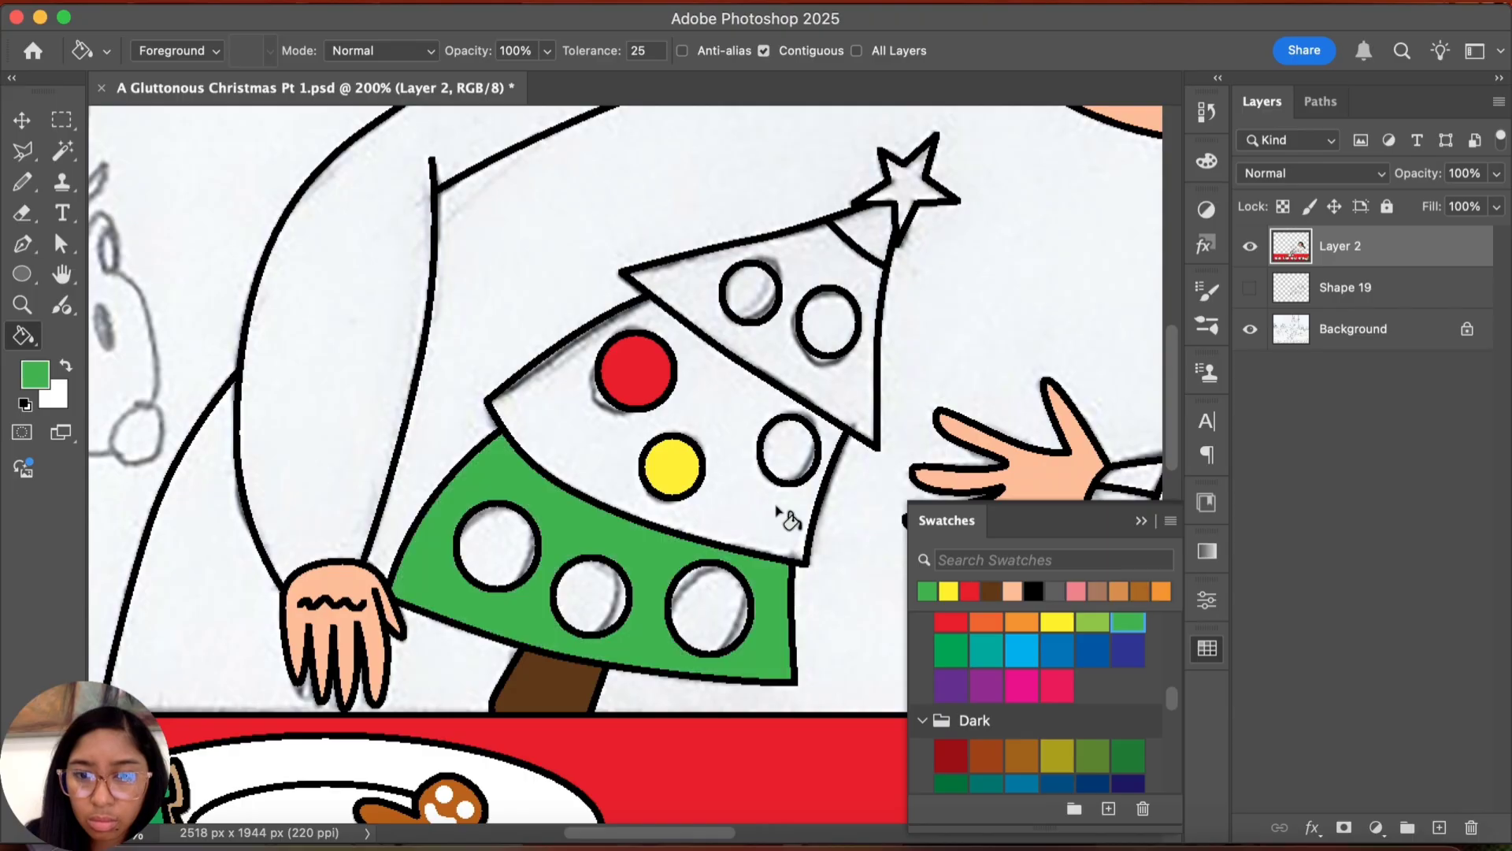
pyautogui.click(784, 519)
pyautogui.click(837, 398)
# Step: Fill the middle tier's remaining ornament with dark yellow, and the top tier's right ornament with light blue and left one with purple
pyautogui.hscroll(3, 790, 518)
pyautogui.scroll(1, 790, 518)
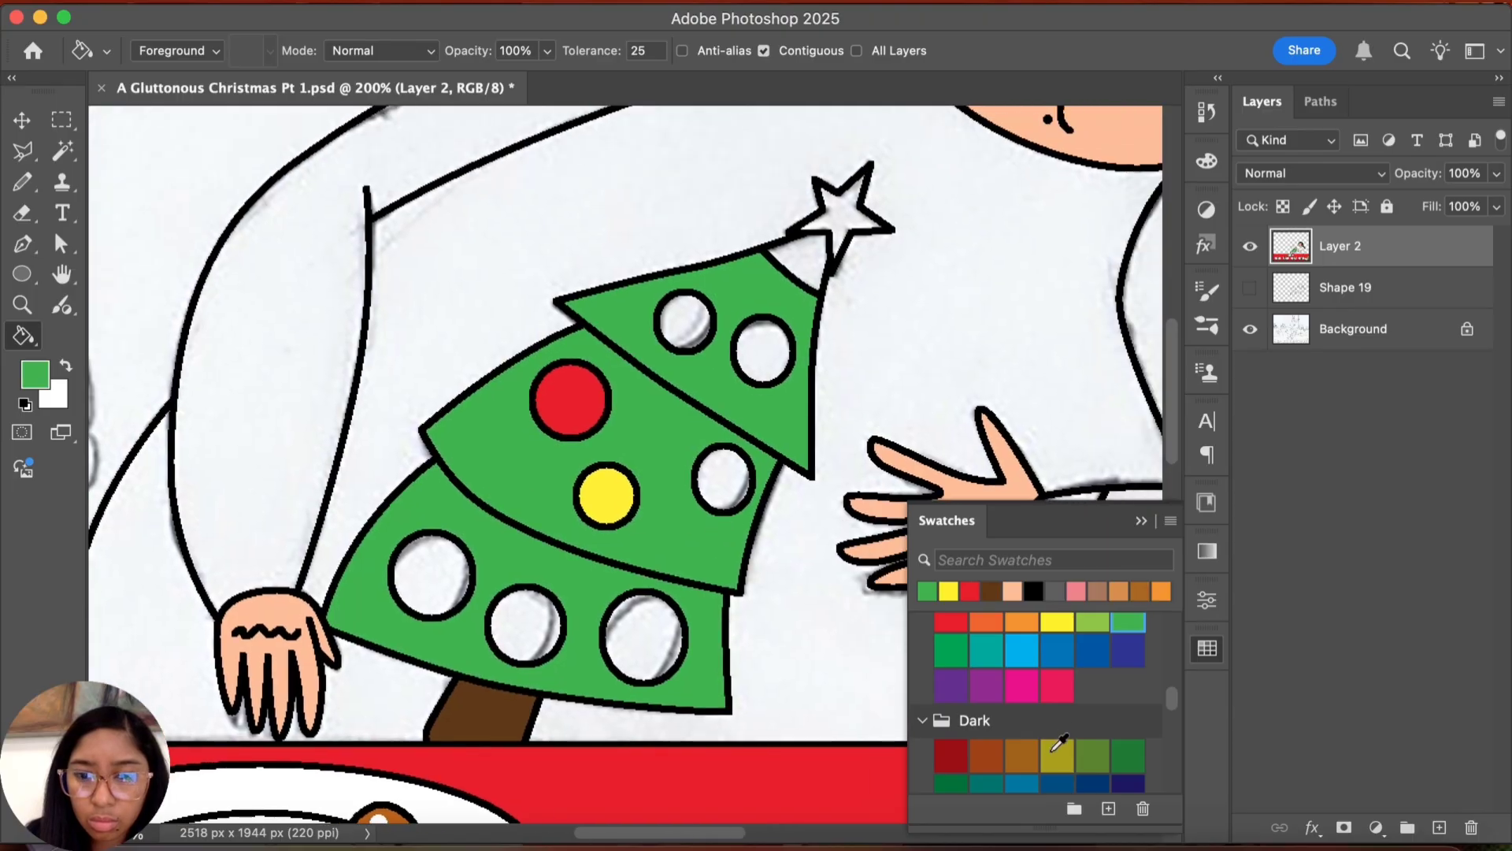
pyautogui.click(1057, 754)
pyautogui.click(741, 494)
pyautogui.click(1022, 651)
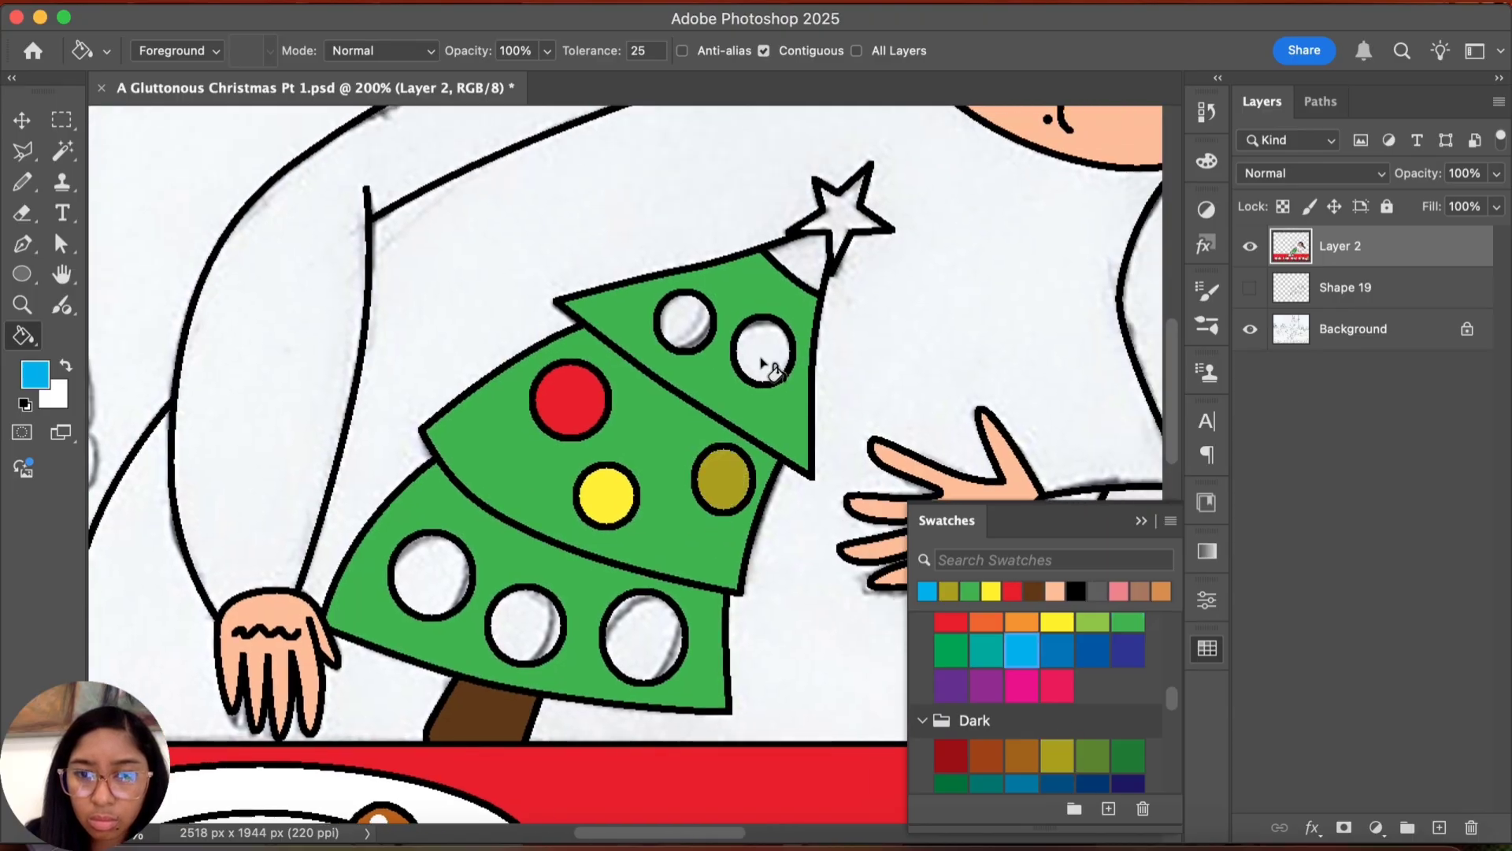
pyautogui.click(763, 356)
pyautogui.click(987, 686)
pyautogui.click(695, 325)
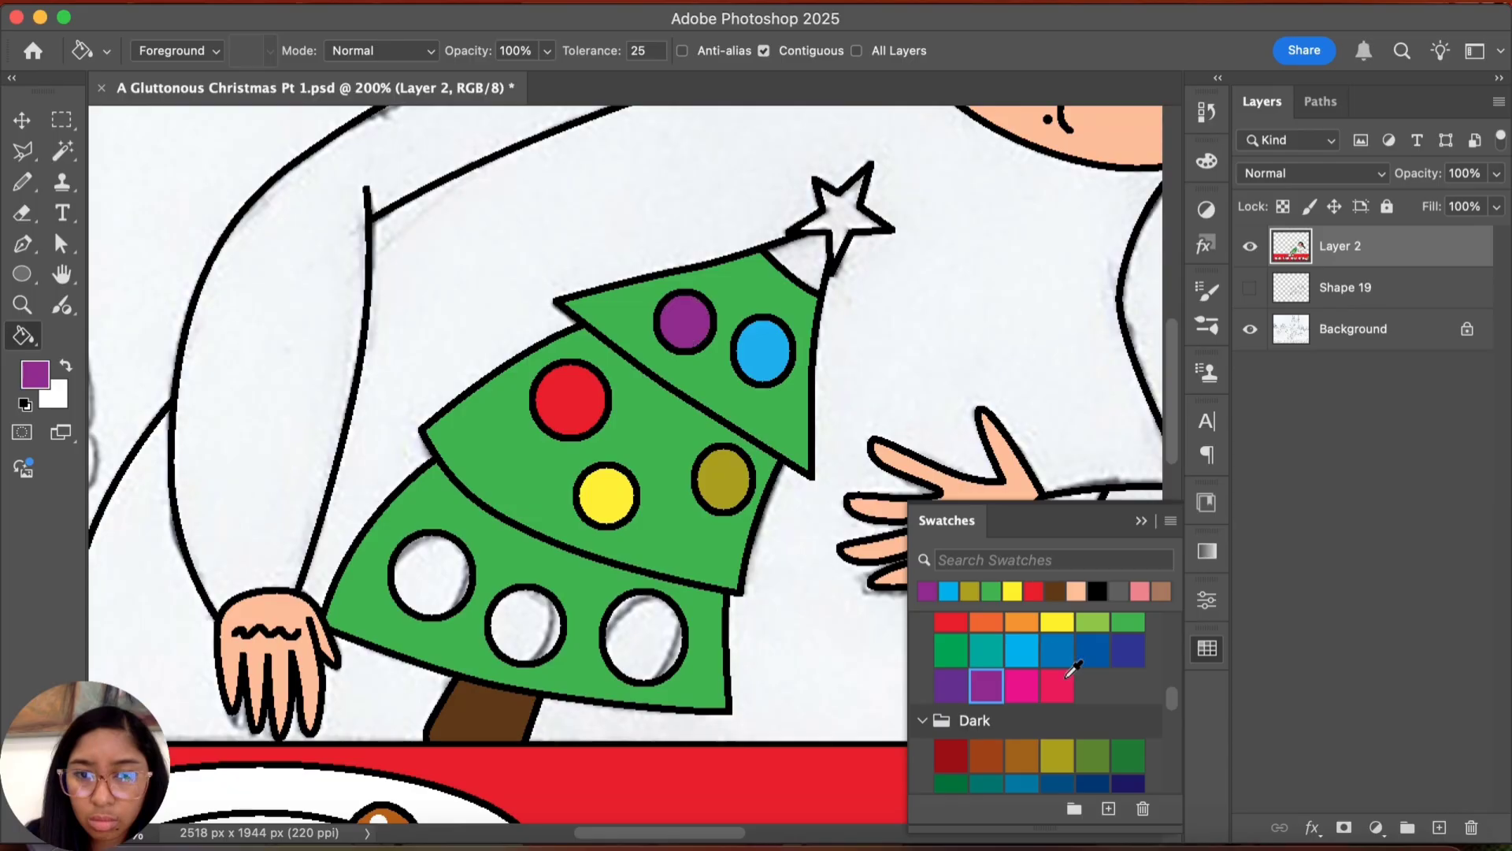
# Step: Fill the bottom tier's three ornaments, from right to left, with light green, orange and dark blue
pyautogui.click(1093, 622)
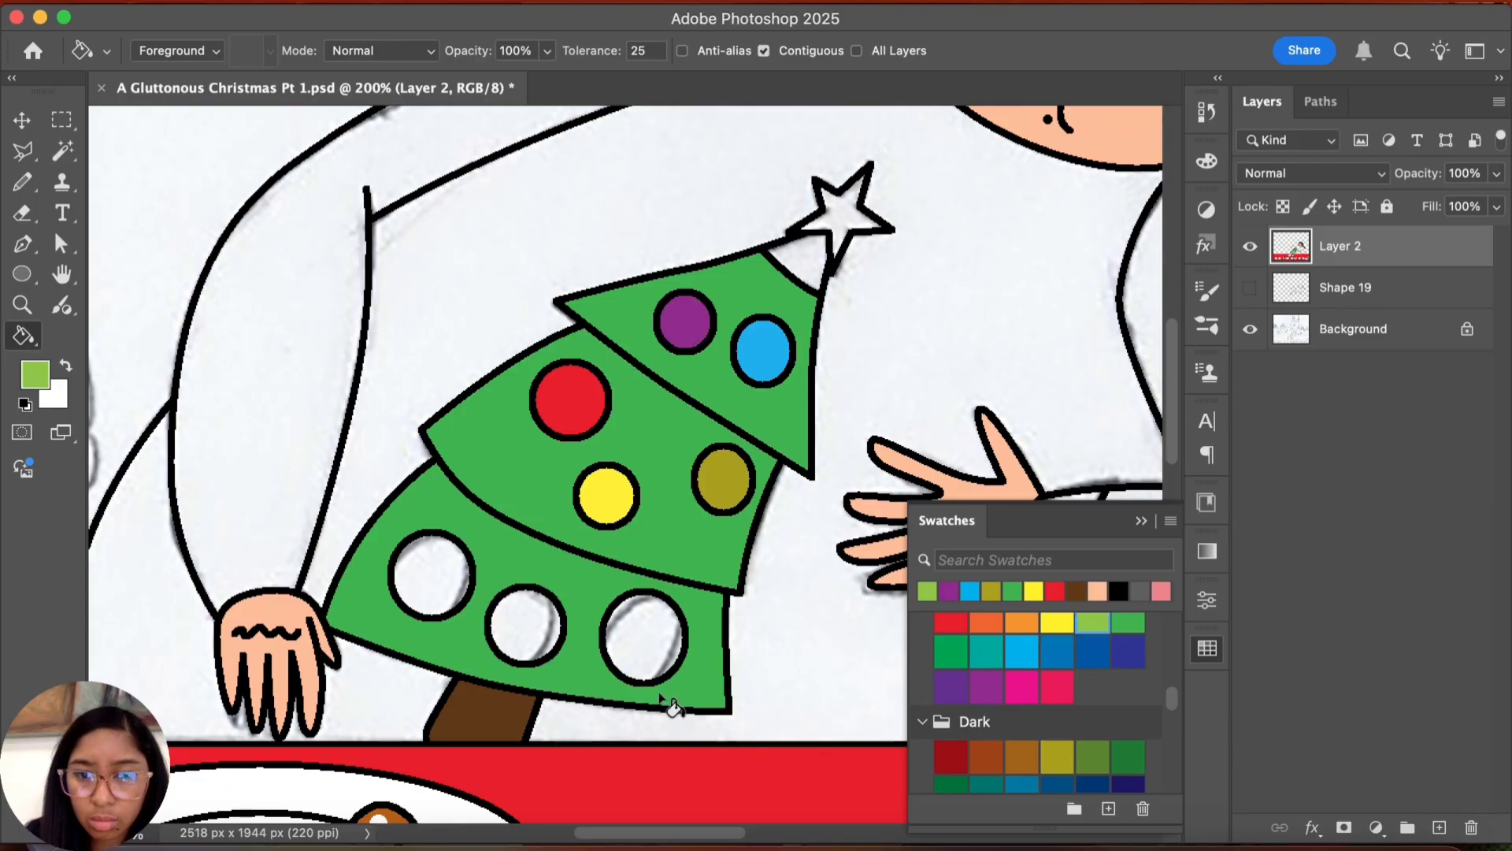
pyautogui.click(651, 633)
pyautogui.click(992, 621)
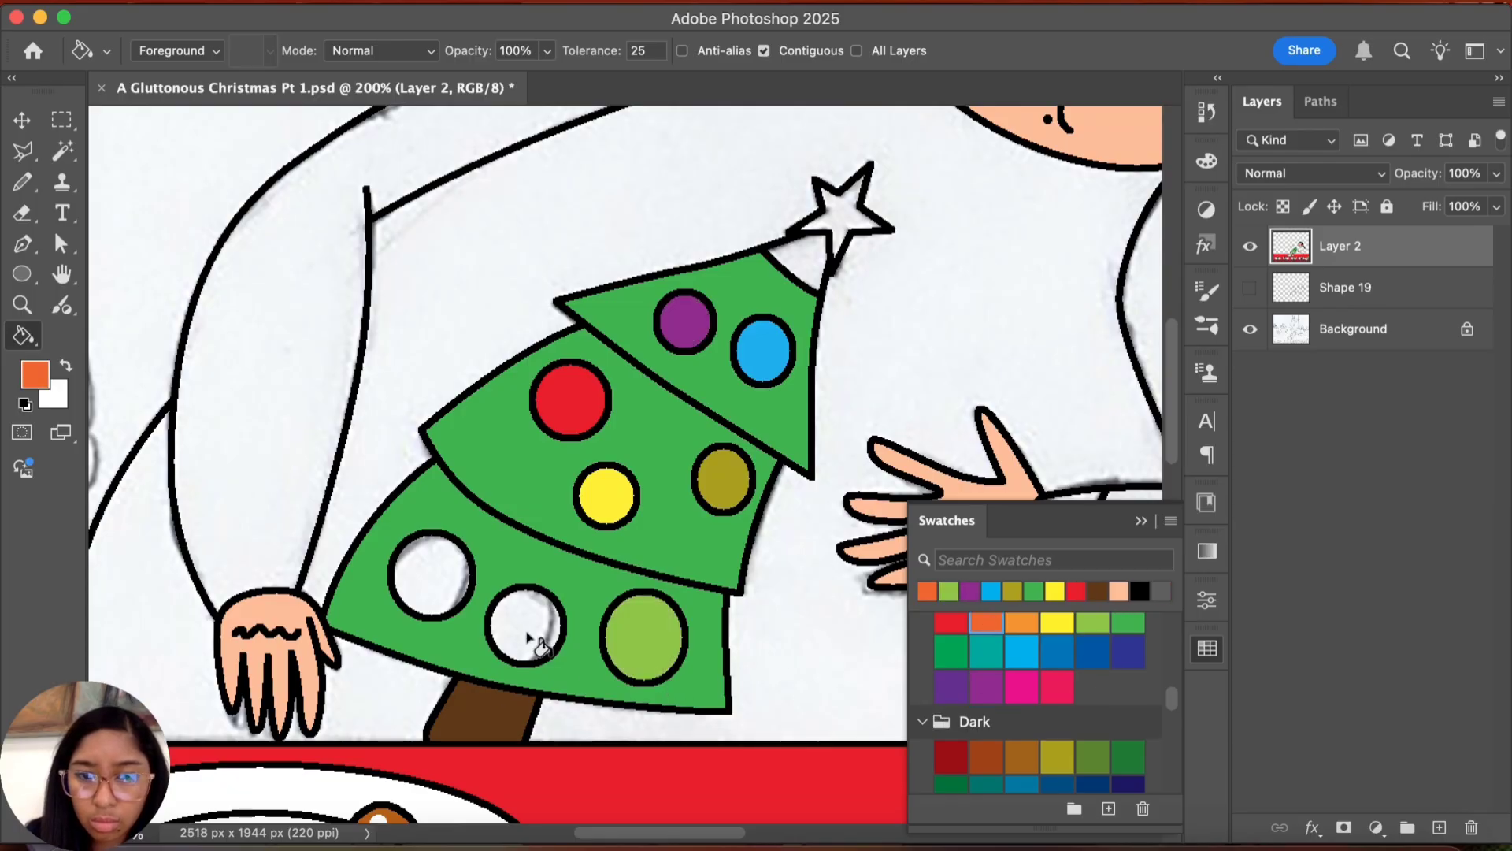
pyautogui.click(524, 624)
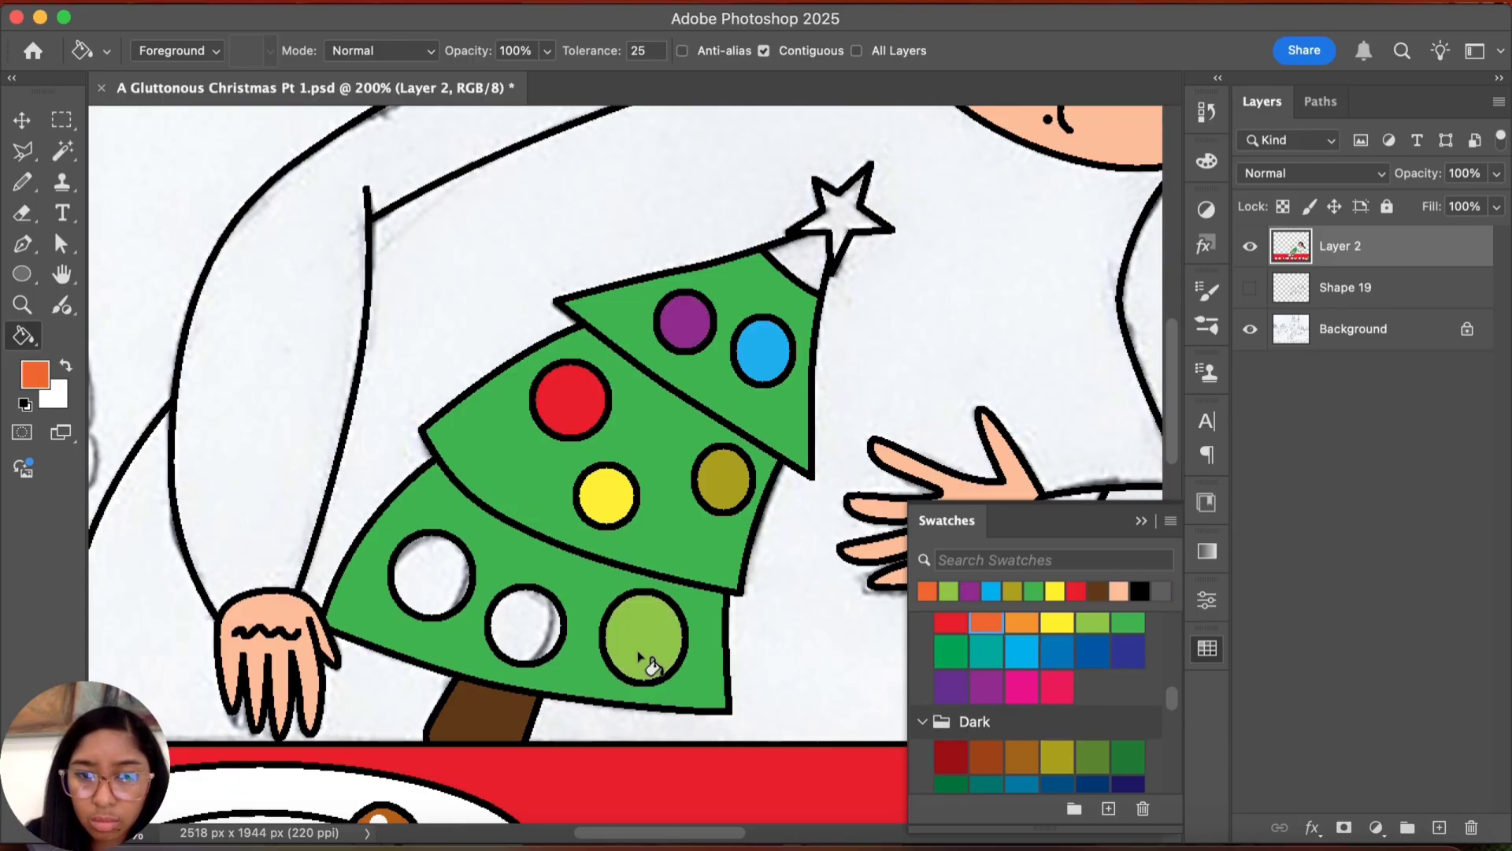
pyautogui.click(1092, 651)
pyautogui.click(427, 569)
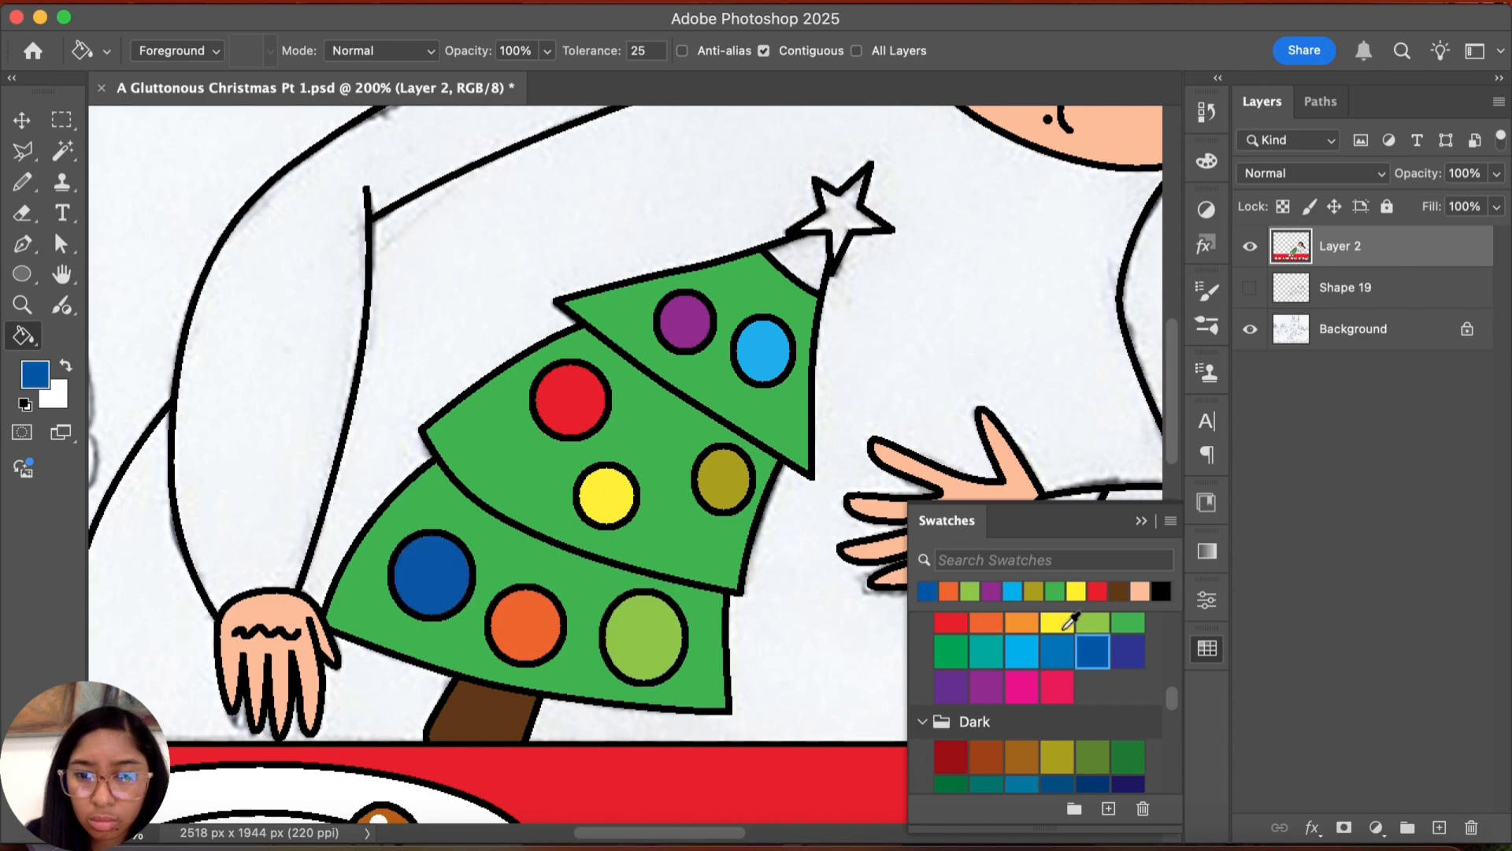
# Step: Fill the tree's tip section and the star on top of it with bright yellow
pyautogui.click(1065, 626)
pyautogui.click(799, 258)
pyautogui.click(843, 206)
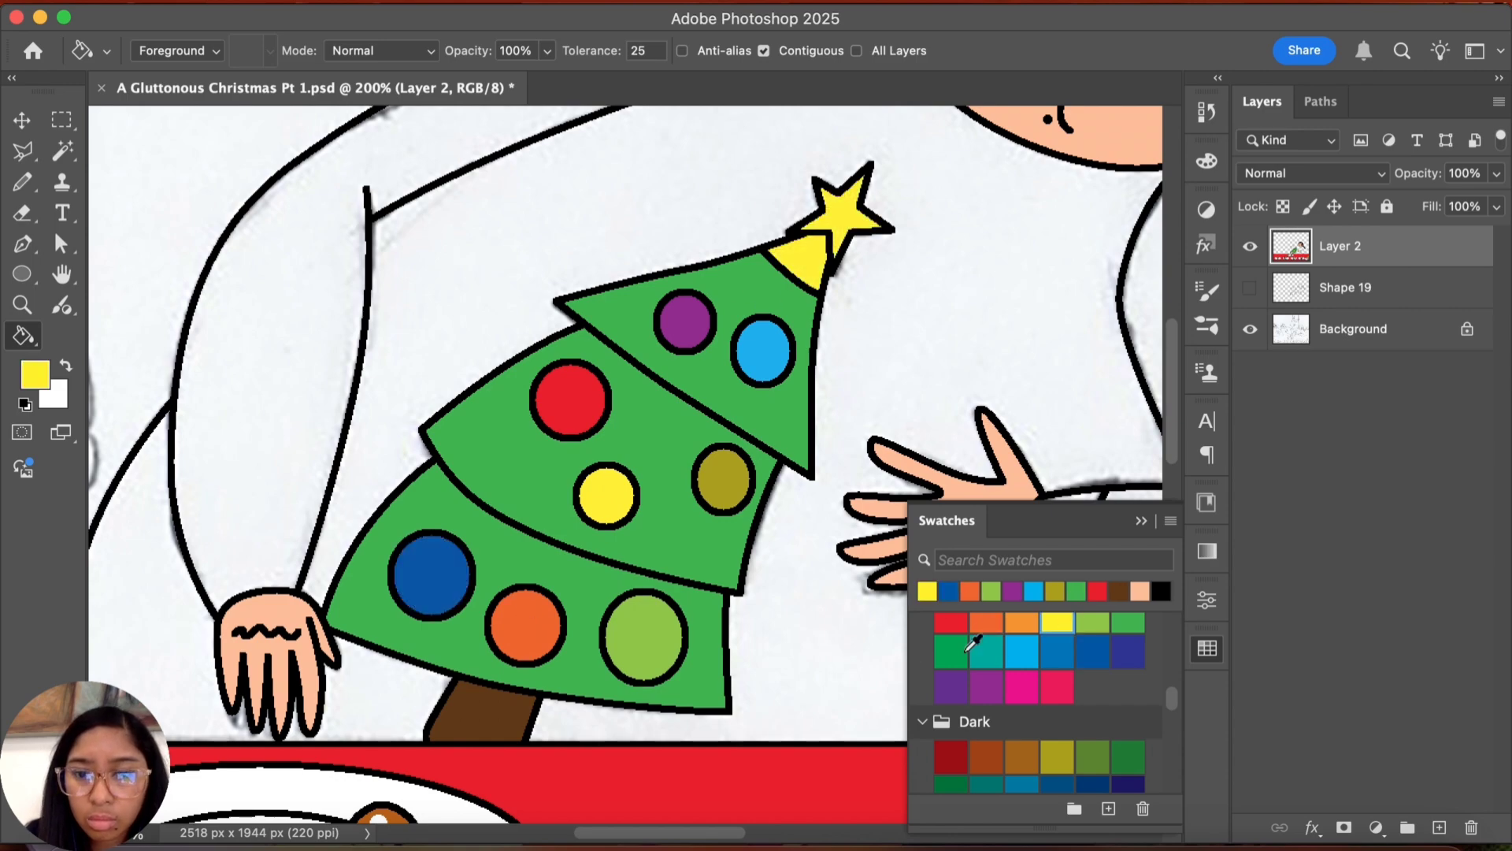
# Step: Fill the sweater body, the hanging arm's sleeve and the sweater areas beside the trunk and the hanging hand with red
pyautogui.scroll(1, 973, 642)
pyautogui.click(952, 640)
pyautogui.click(756, 563)
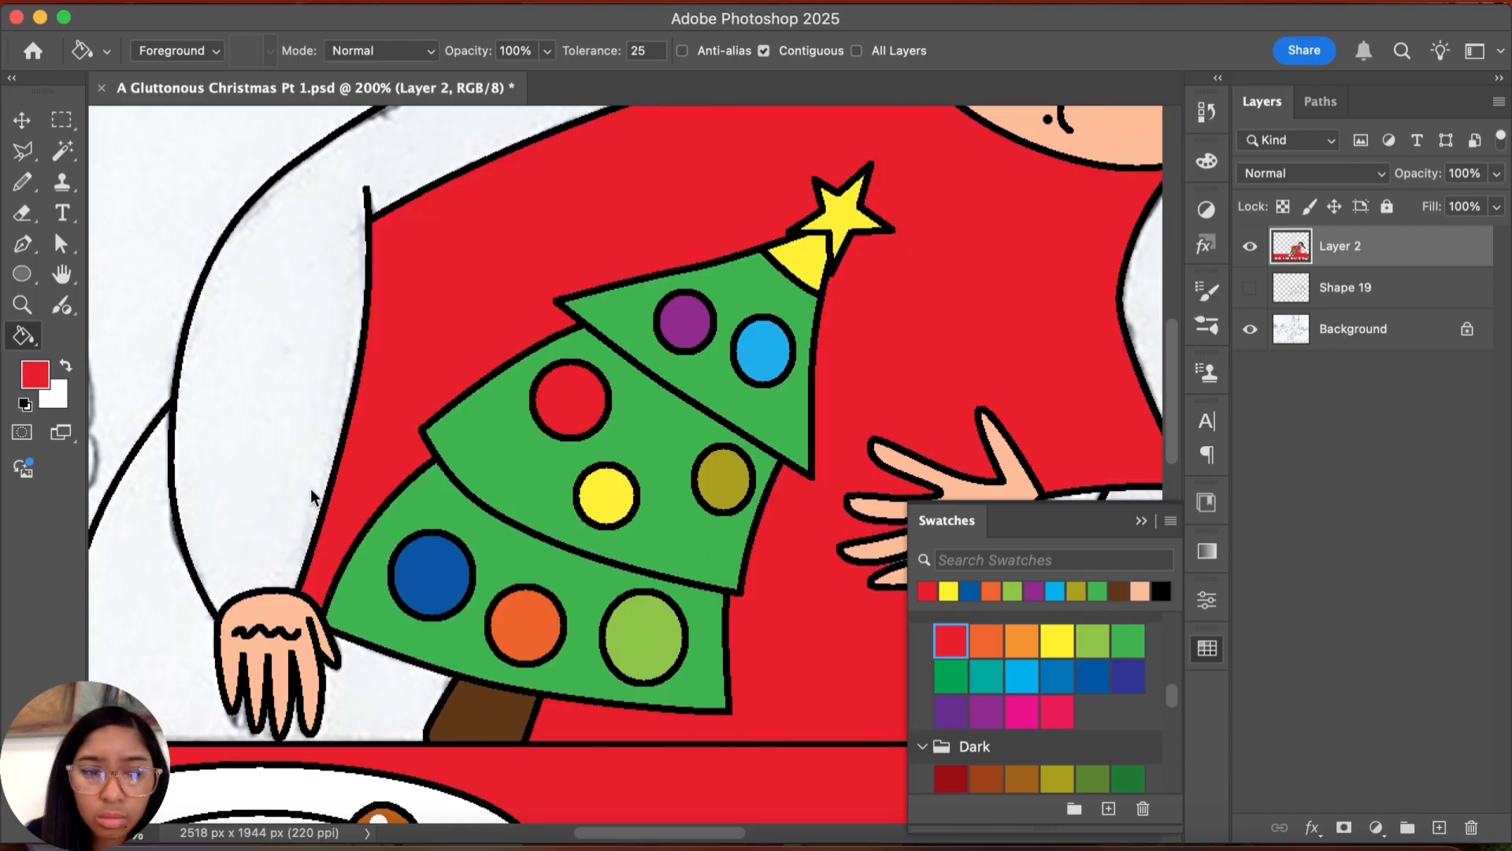
pyautogui.click(311, 497)
pyautogui.click(375, 699)
pyautogui.scroll(-3, 378, 631)
pyautogui.hscroll(-4, 378, 630)
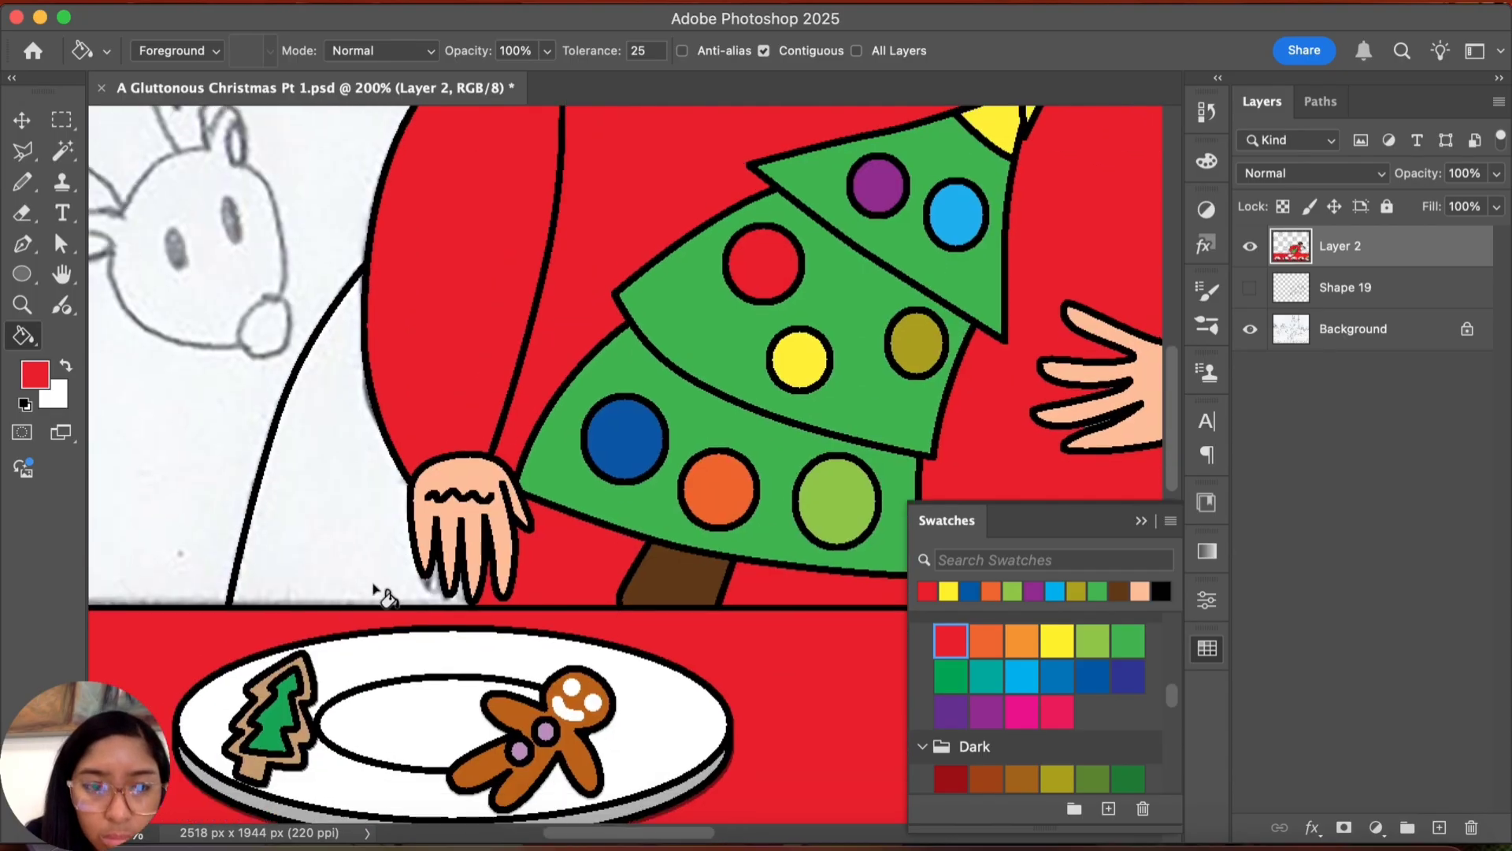
pyautogui.click(376, 591)
# Step: Fill the cuff sections and the sleeve of the bent arm with the same red
pyautogui.scroll(4, 472, 579)
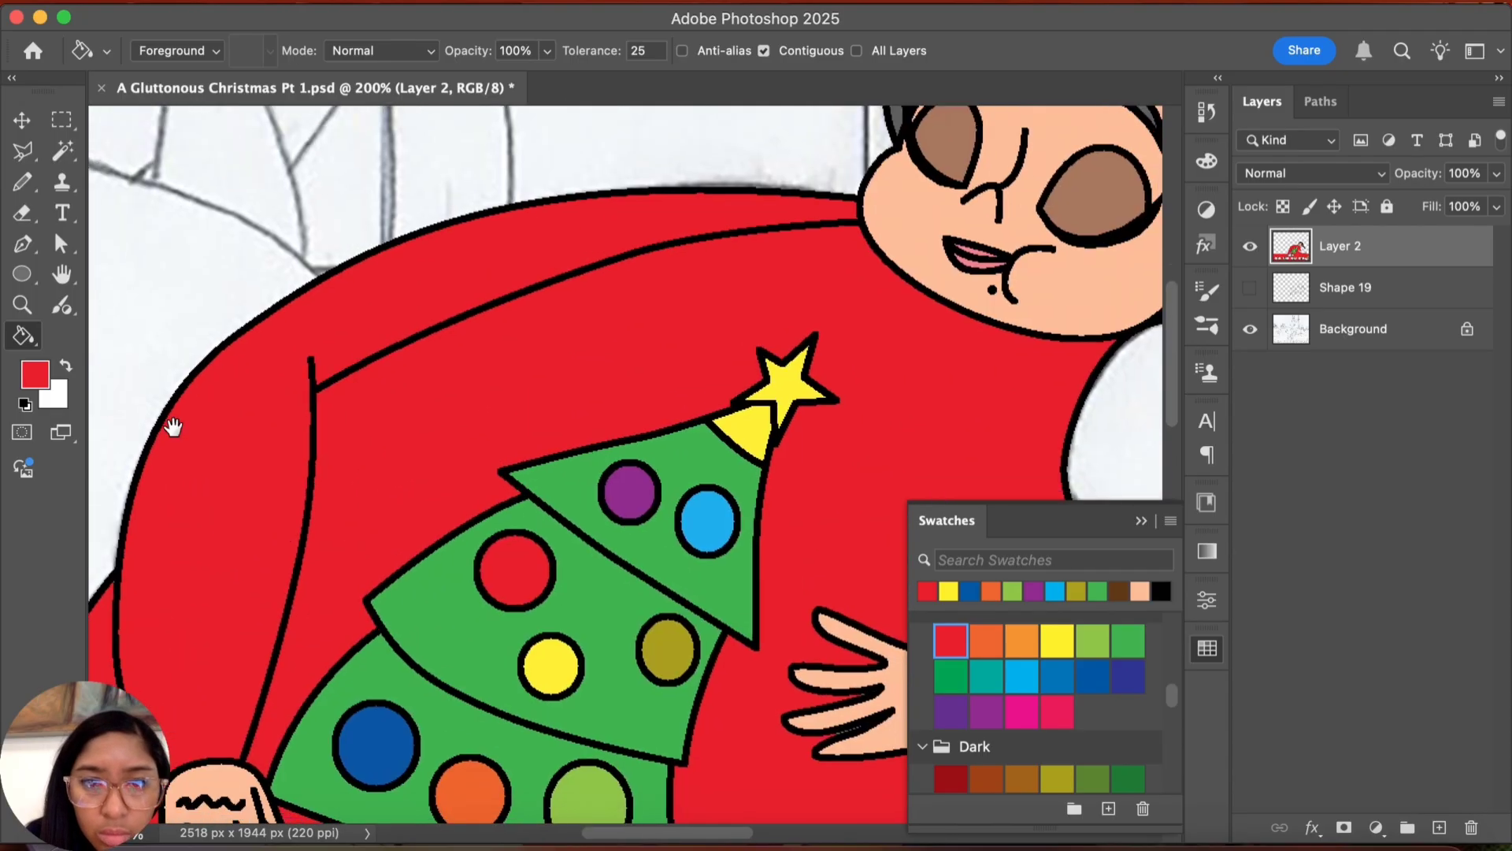
pyautogui.scroll(-3, 169, 430)
pyautogui.hscroll(5, 169, 430)
pyautogui.click(650, 498)
pyautogui.click(662, 466)
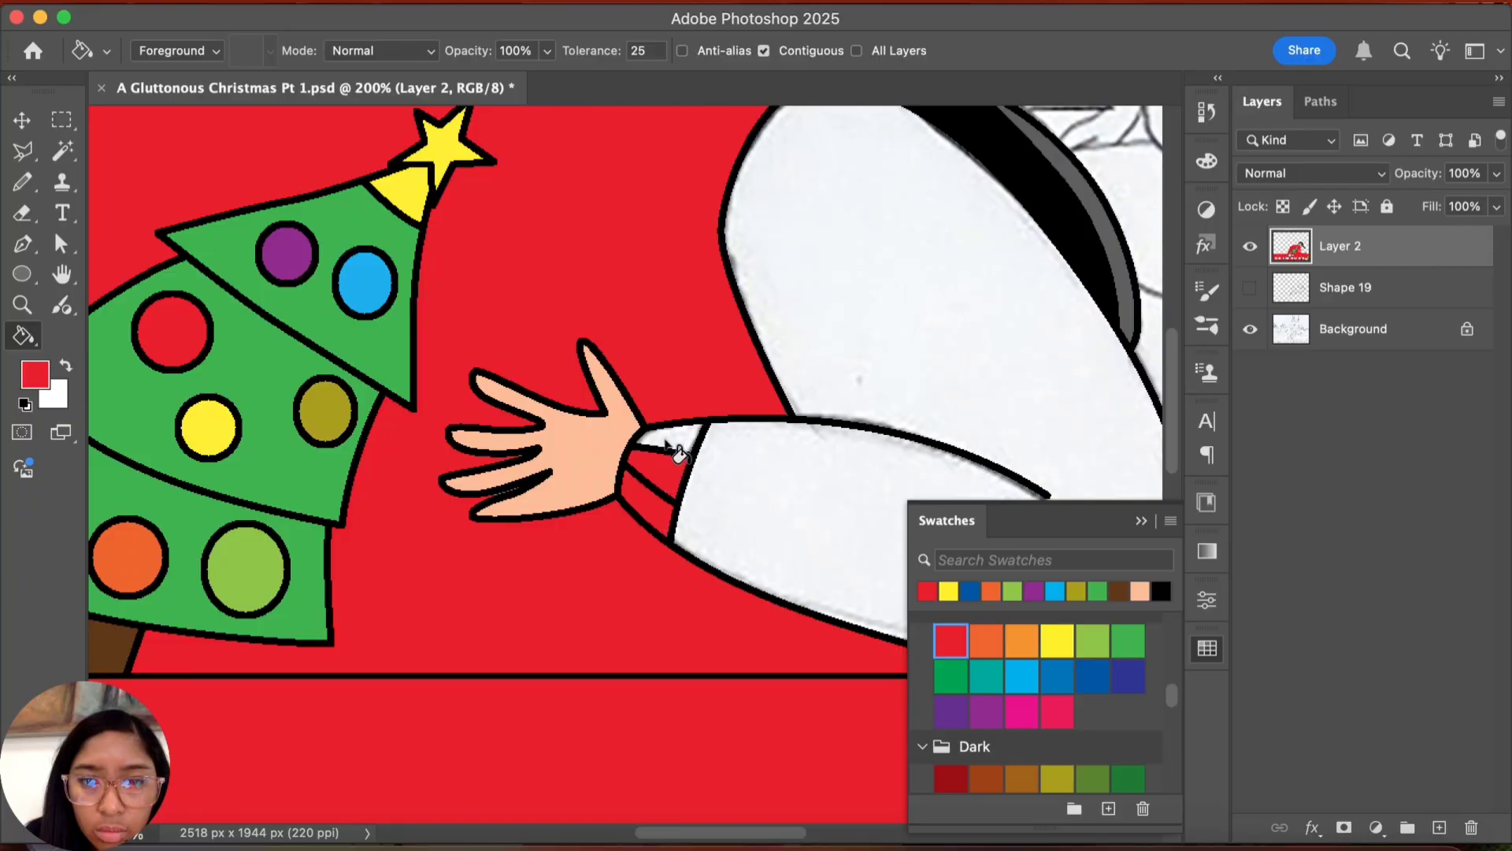
pyautogui.click(674, 438)
pyautogui.click(852, 389)
# Step: Fill the small gap between the chin, the hair and the bent arm's shoulder with red and check it close up
pyautogui.scroll(3, 542, 547)
pyautogui.hscroll(4, 542, 547)
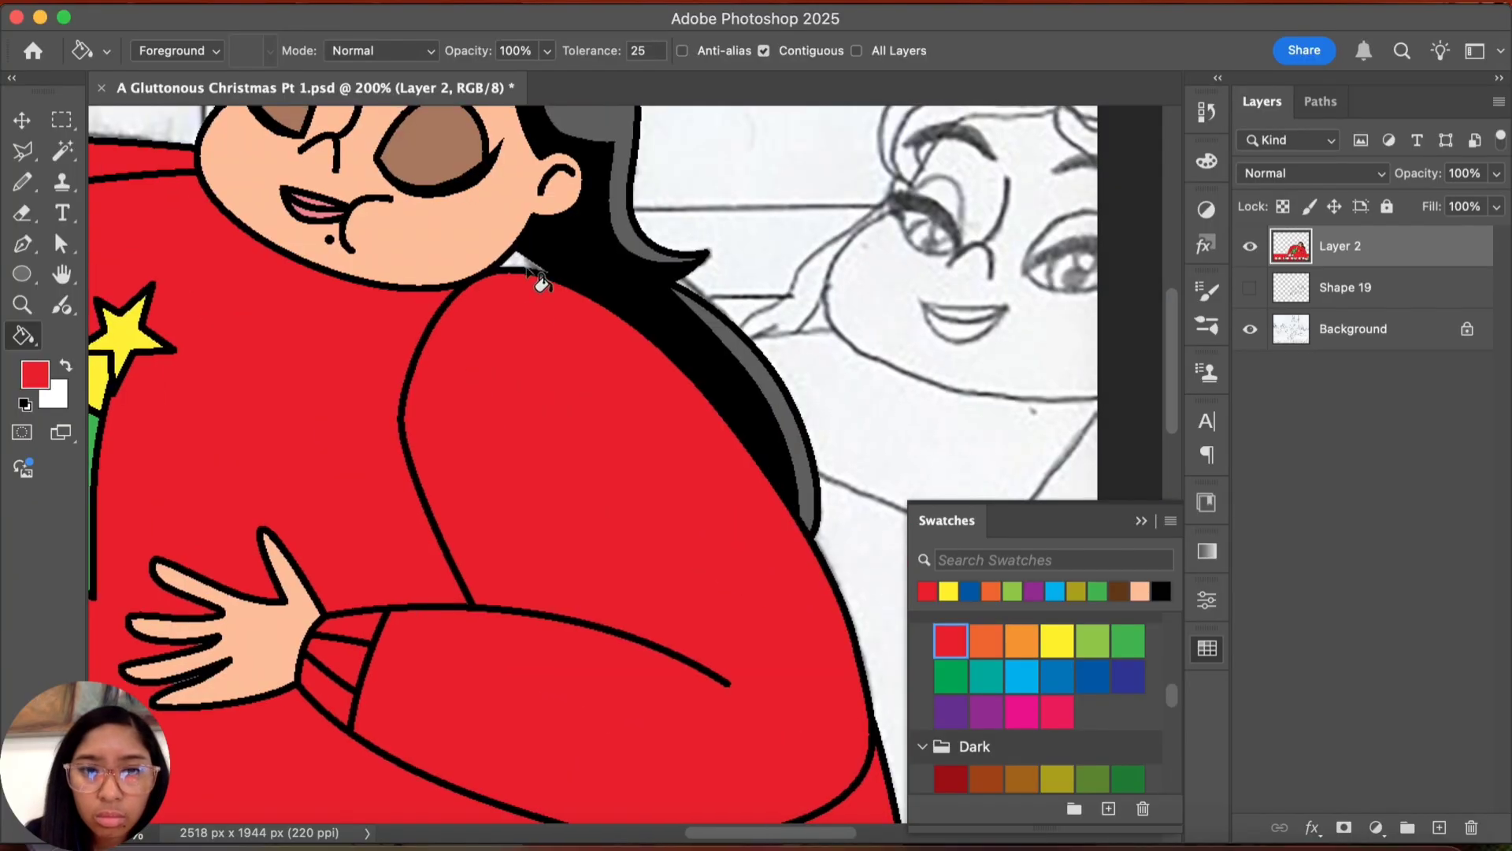
pyautogui.scroll(3, 797, 530)
pyautogui.hscroll(-4, 798, 531)
pyautogui.hscroll(4, 540, 575)
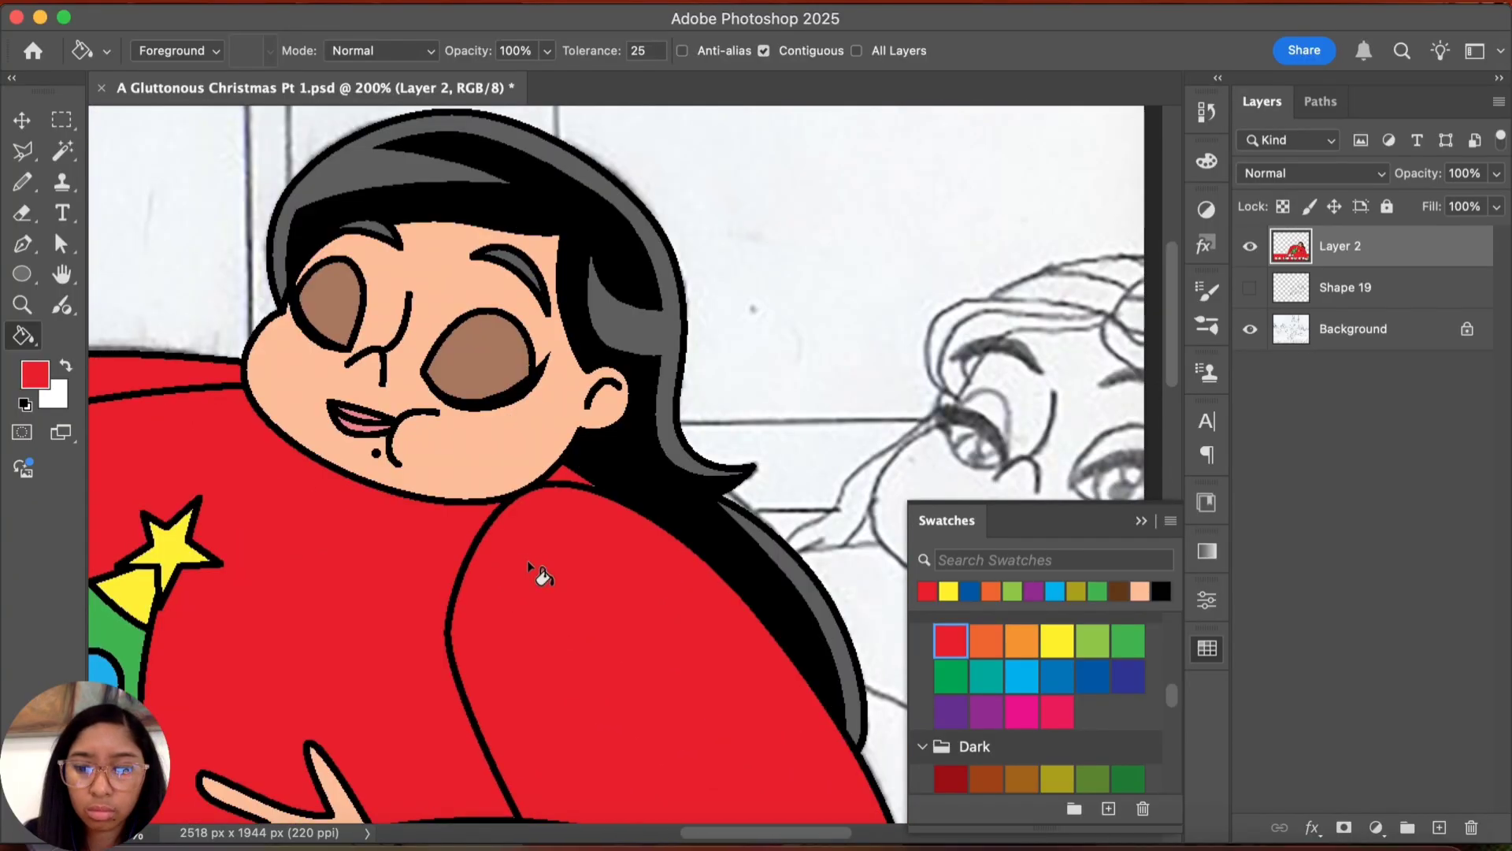
pyautogui.scroll(5, 472, 543)
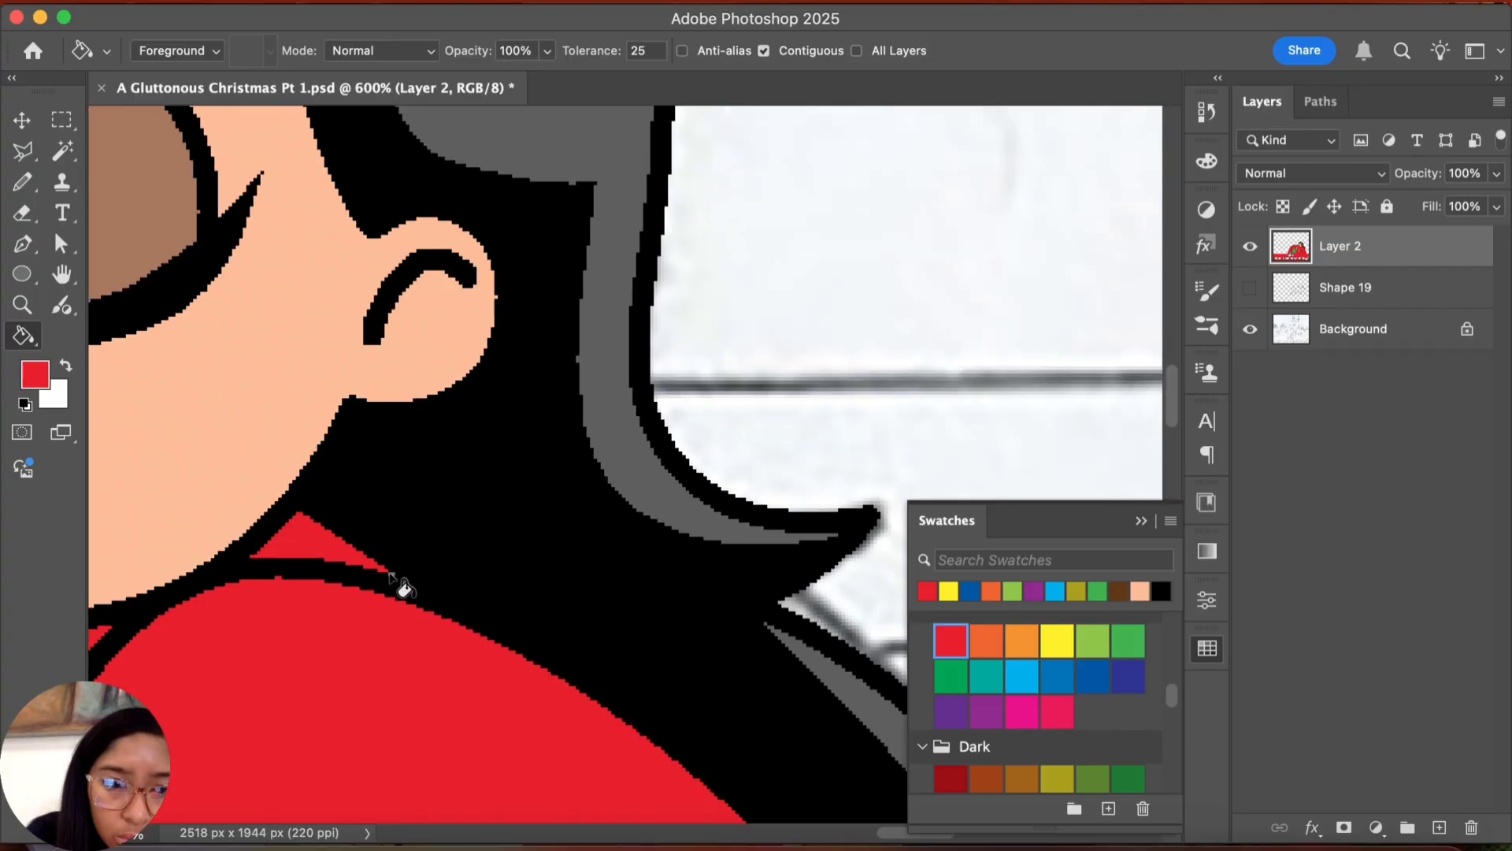
# Step: Fit the whole drawing in view and save the document
pyautogui.press('super+0')
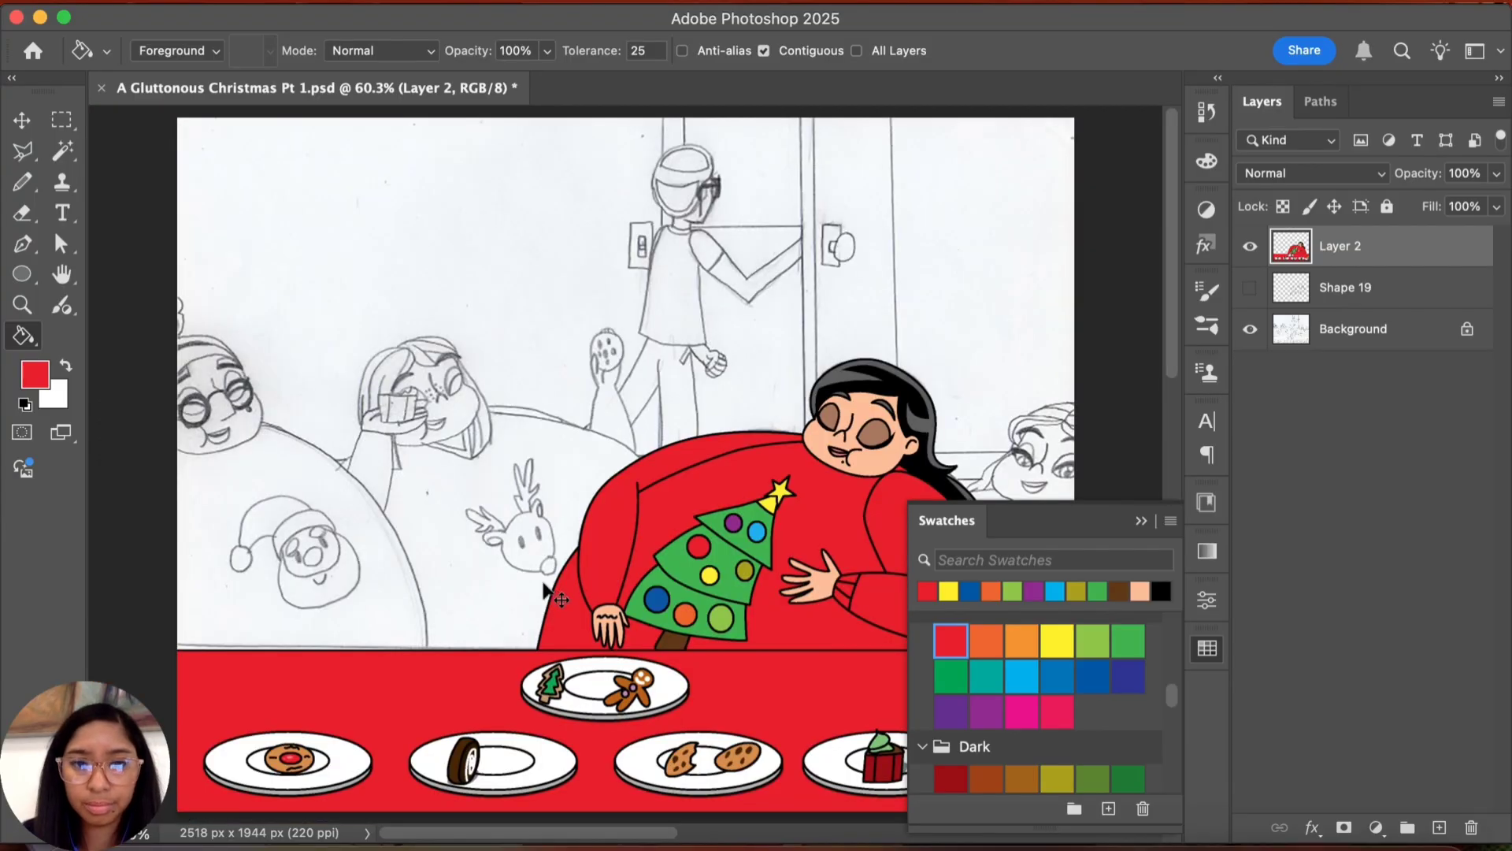
pyautogui.press('super+s')
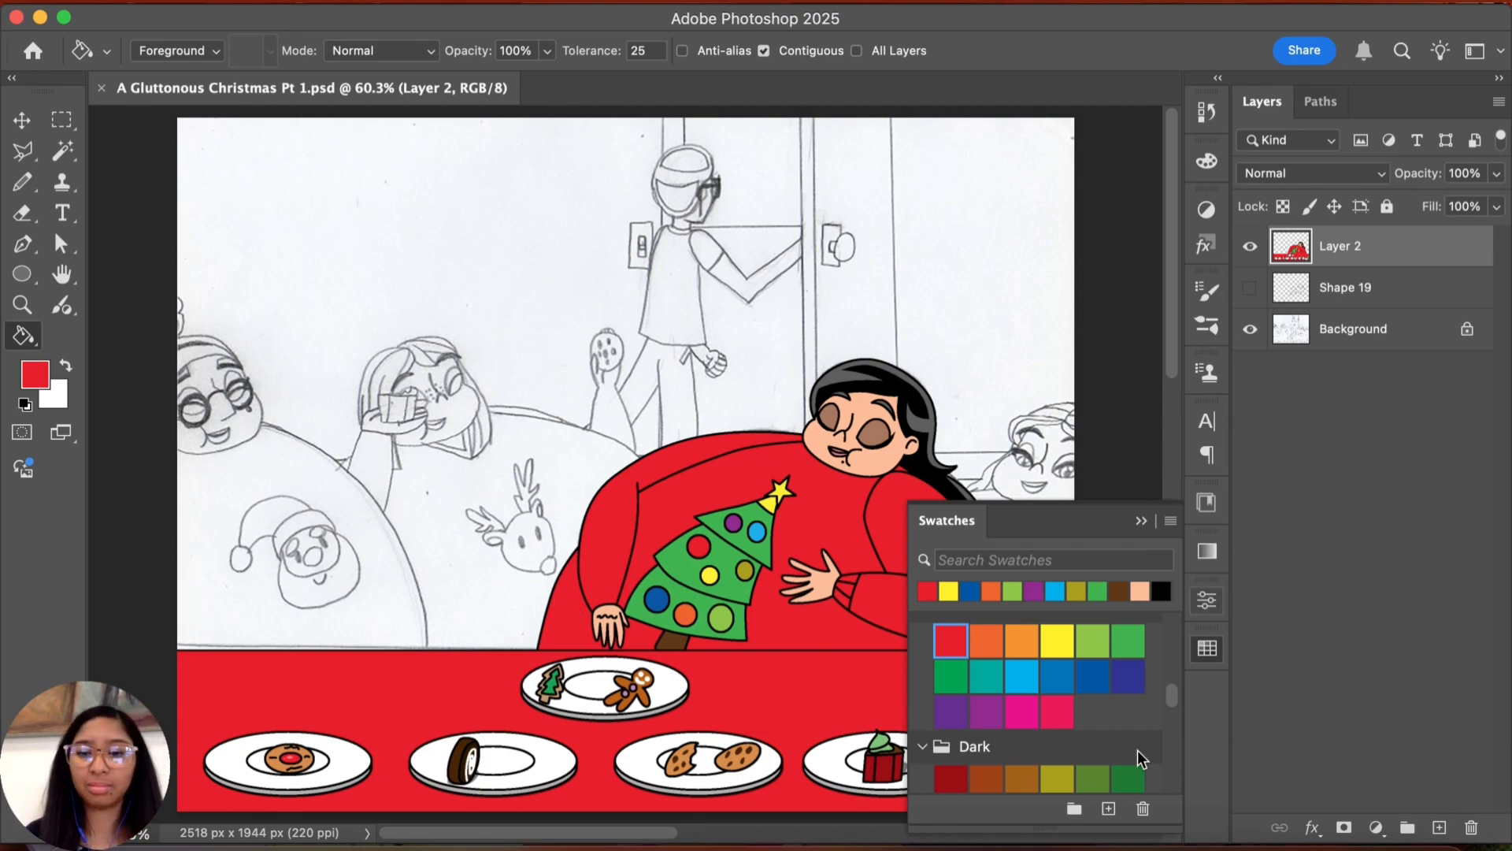
pyautogui.rightClick(646, 837)
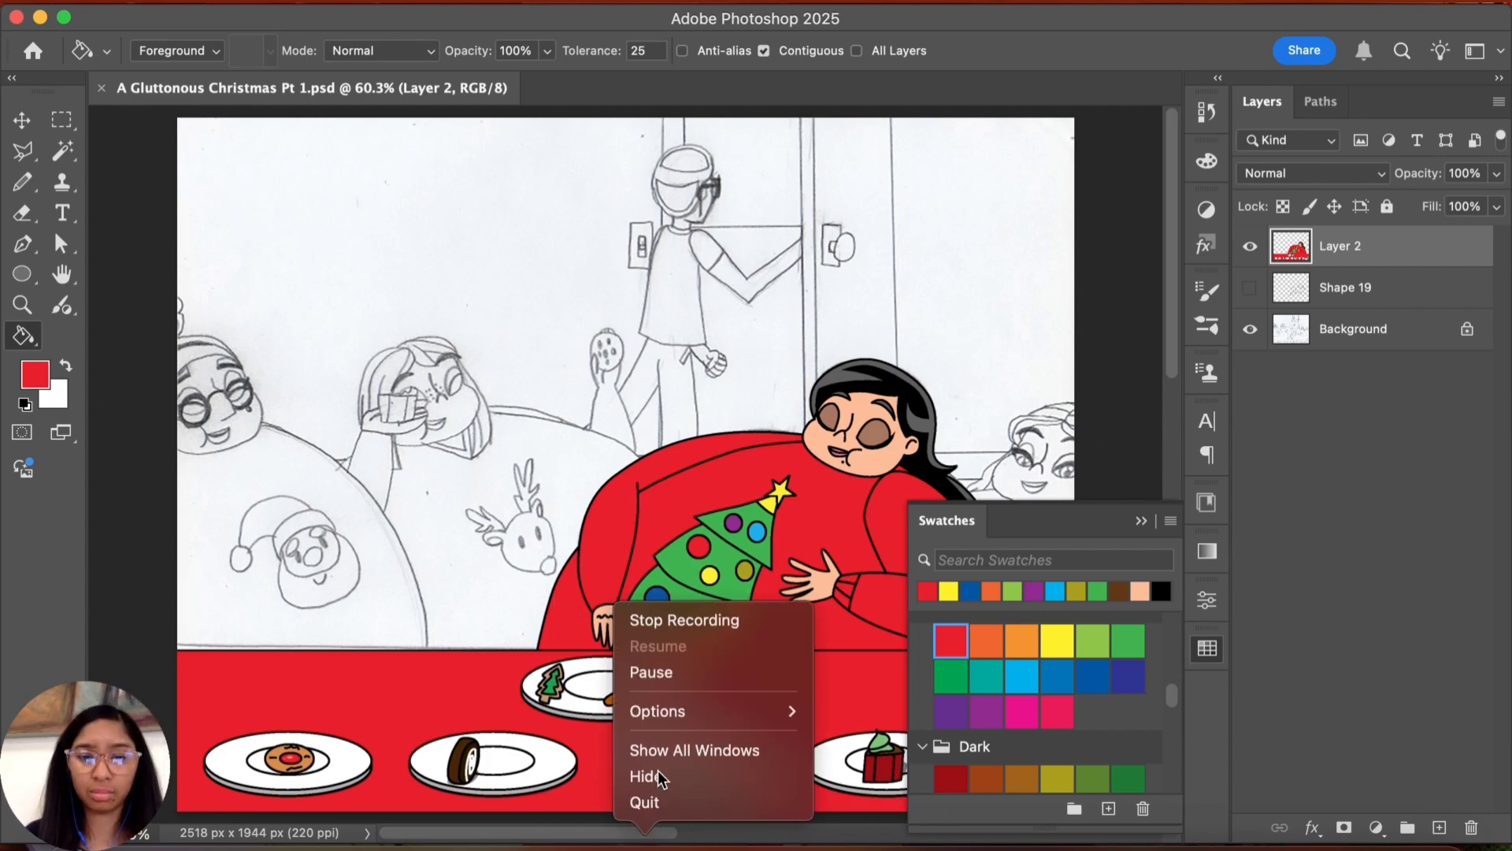